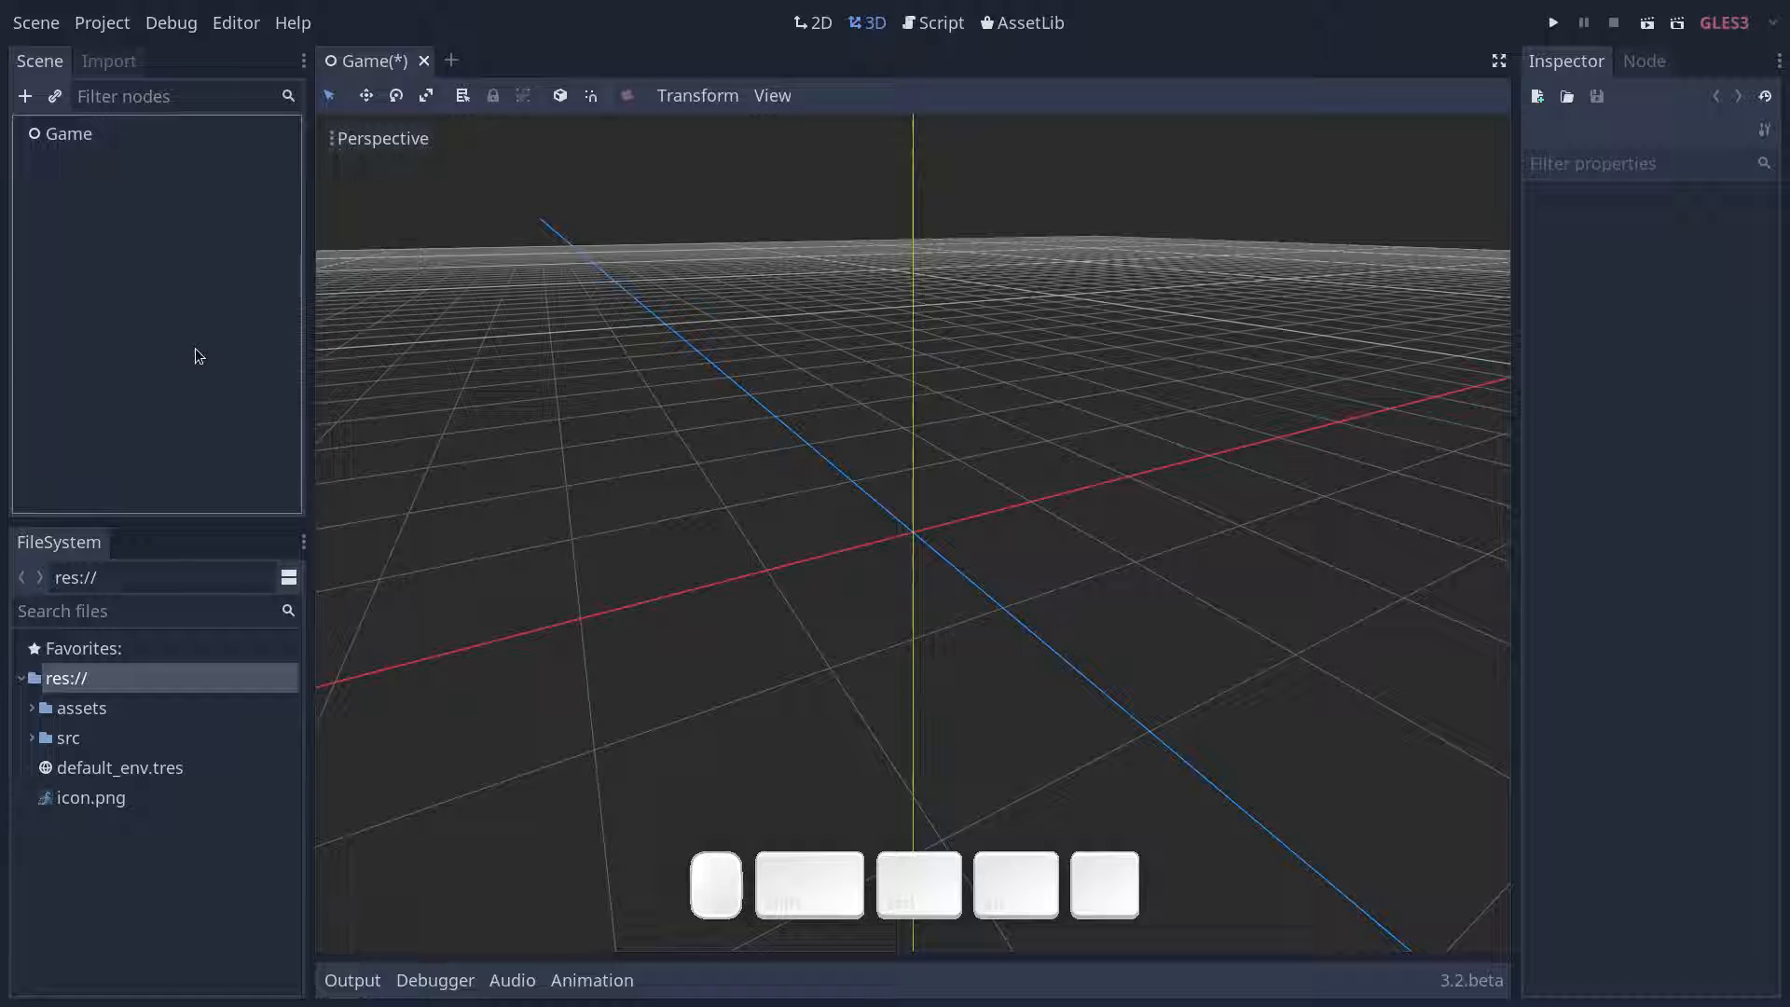
- Create a new inherited scene from mannequiny-0.3.0.glb in the assets/3d/mannequiny folder
left_click(32, 708)
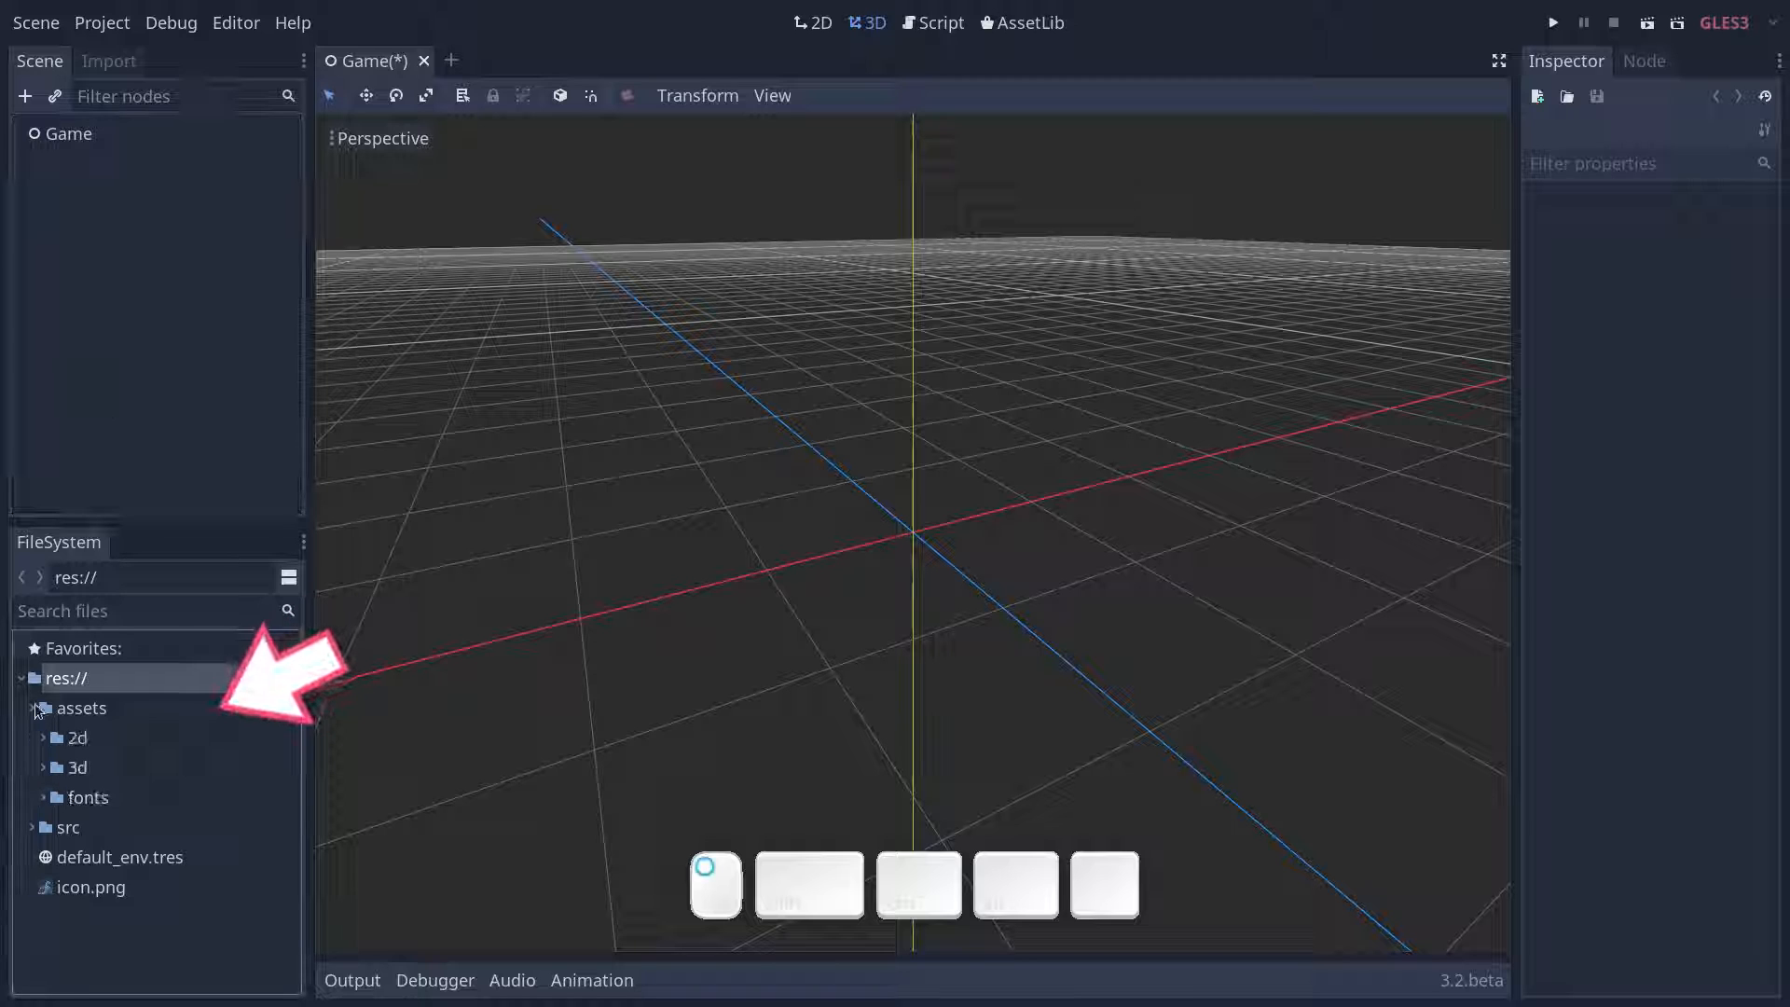
left_click(43, 767)
left_click(54, 828)
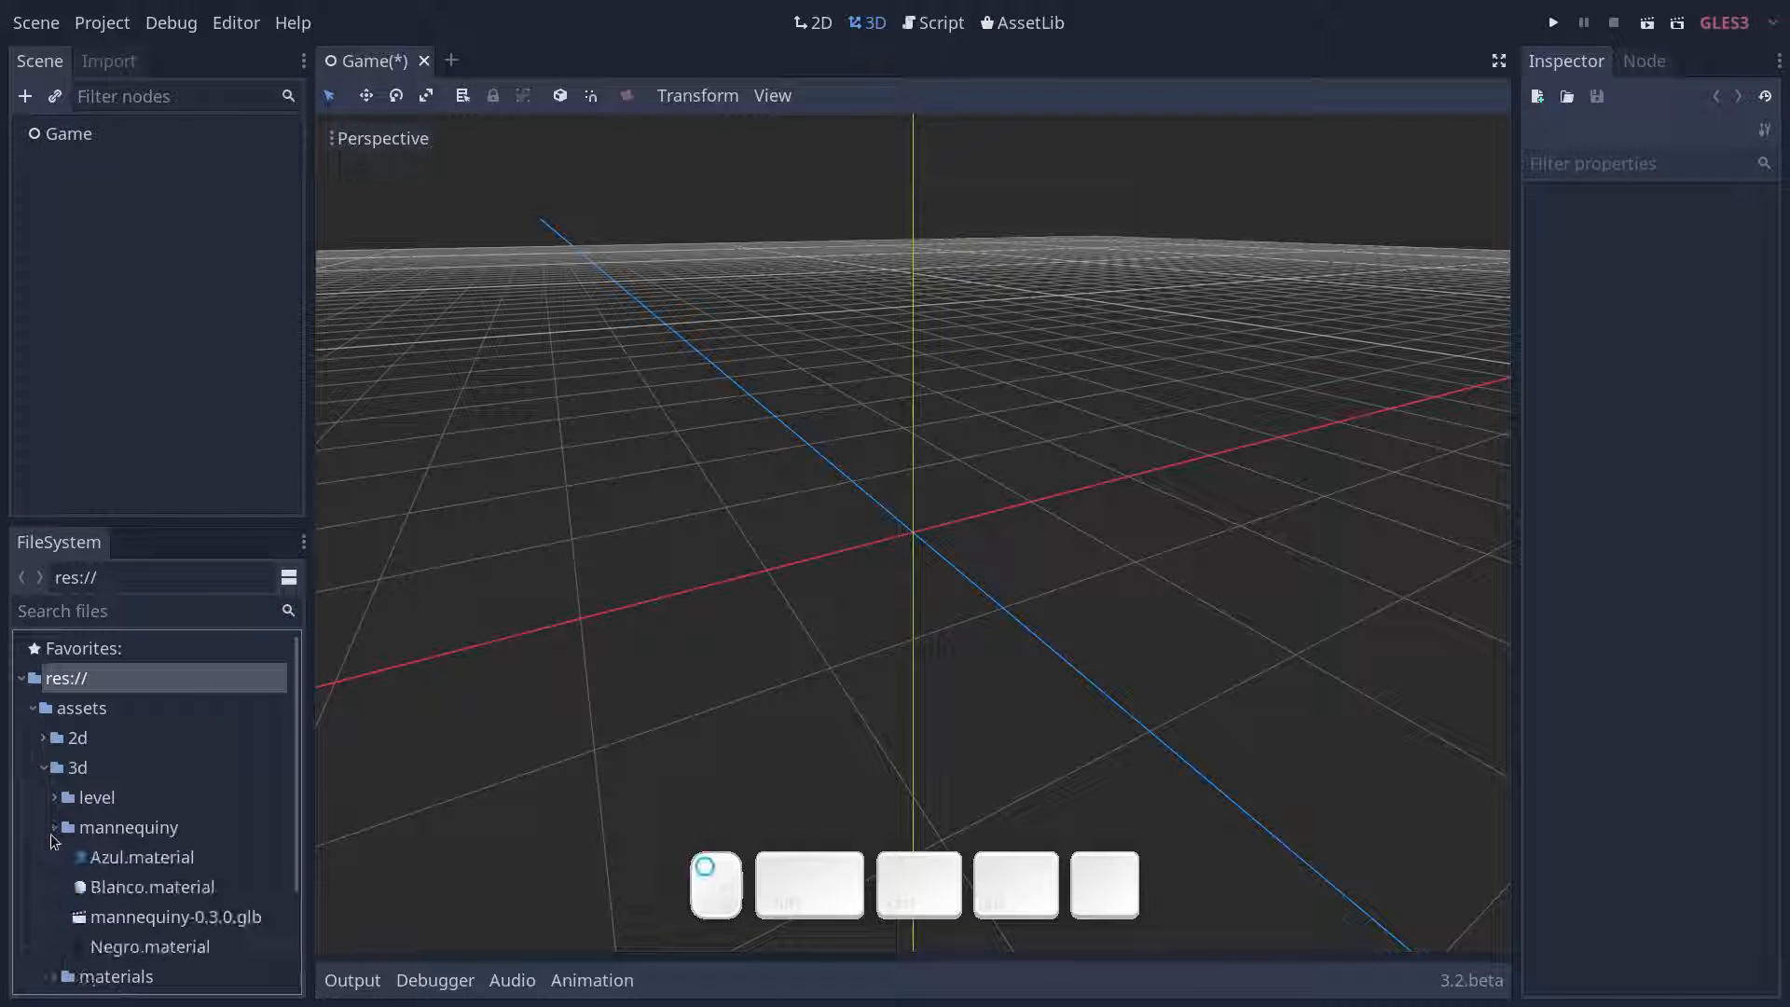
scroll(194, 780, "down", 3)
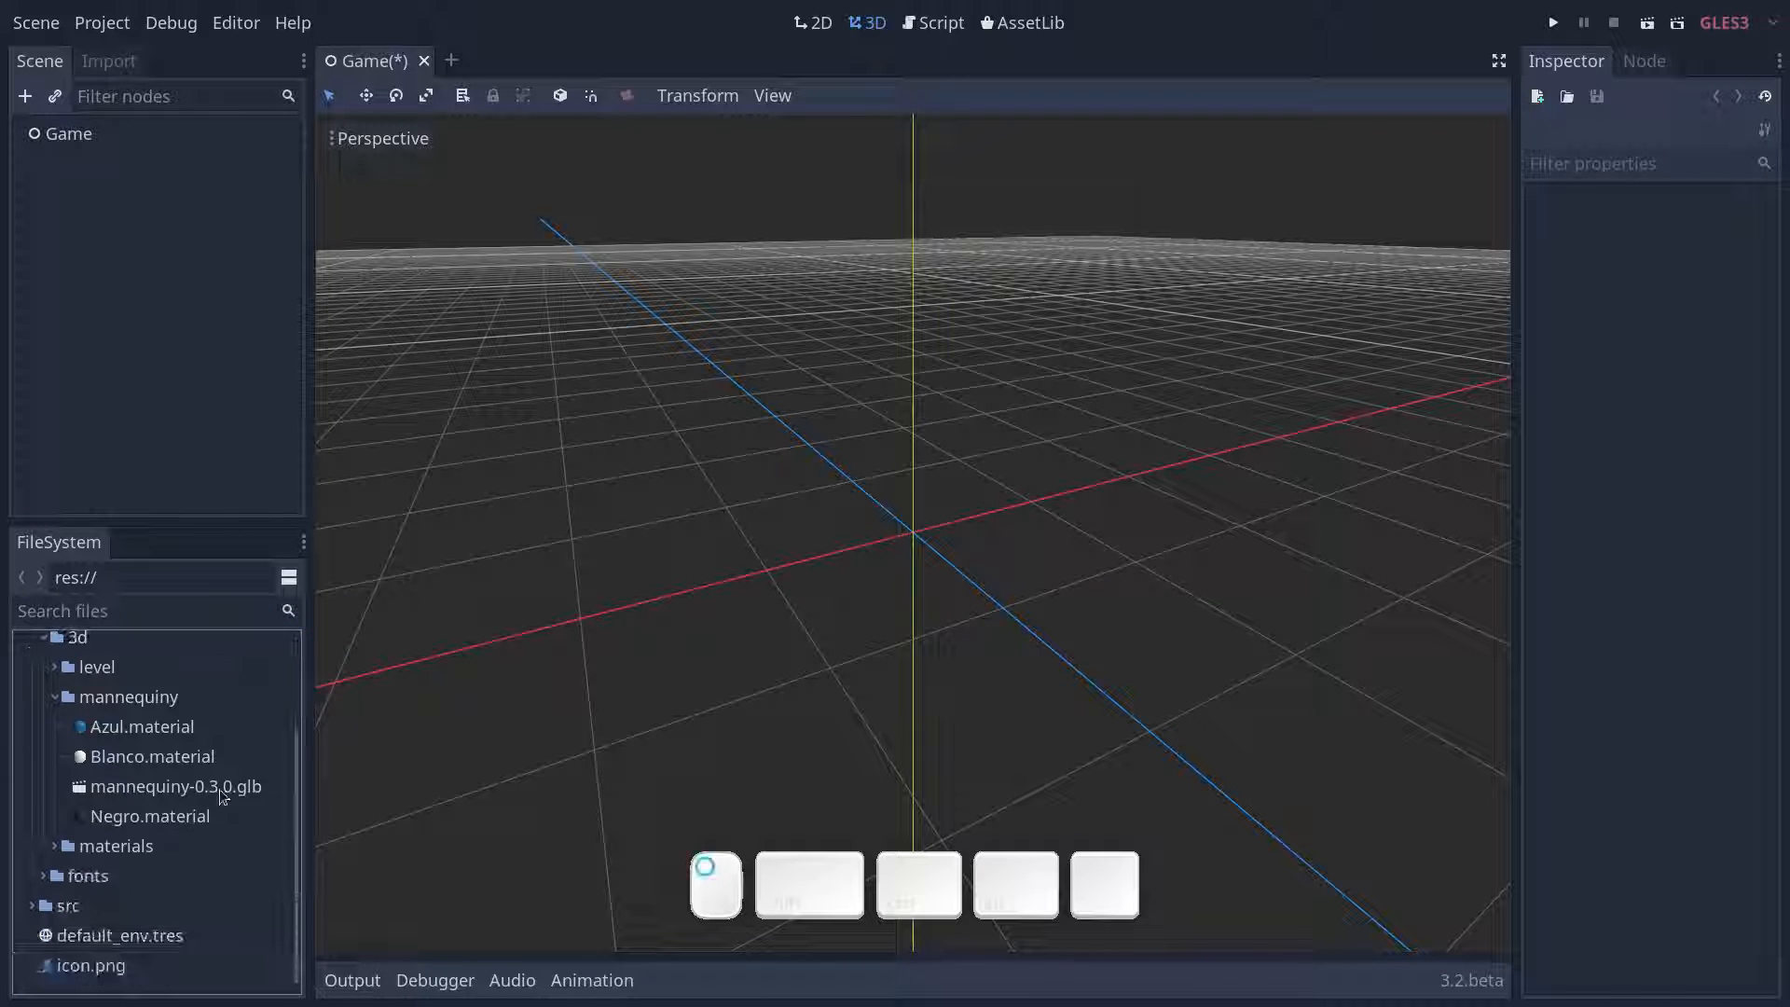
left_click(217, 787)
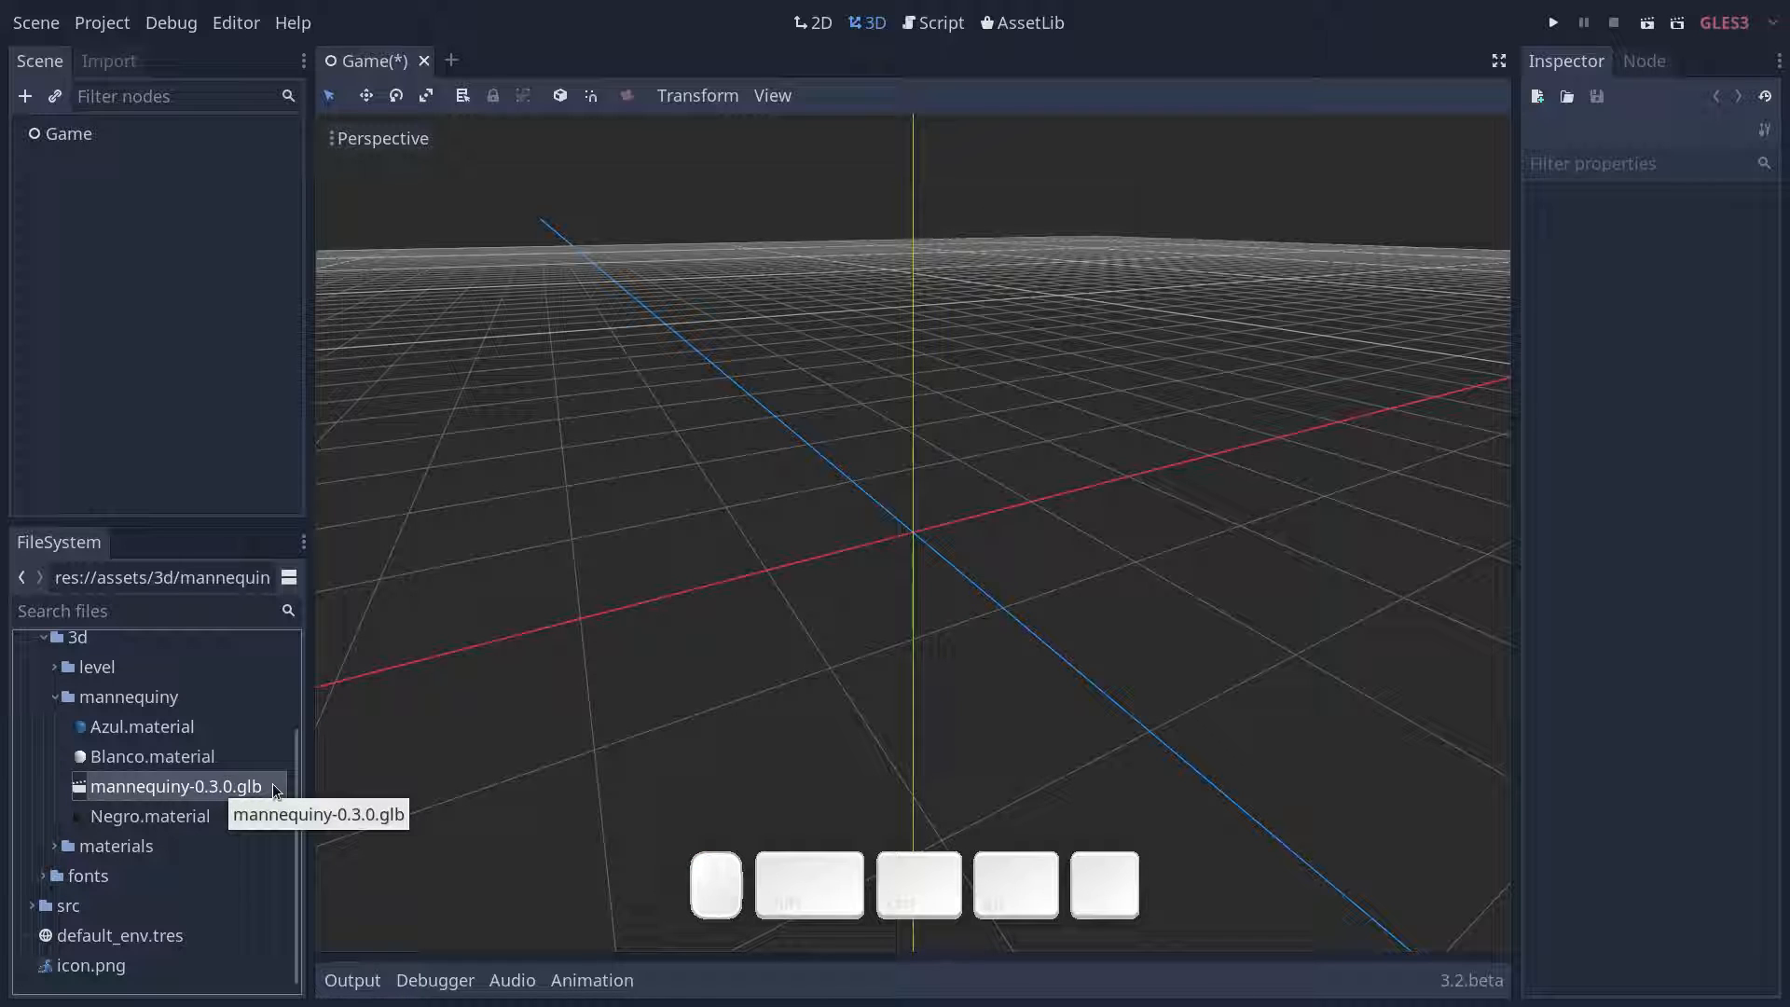
left_click_drag(276, 791, 334, 807)
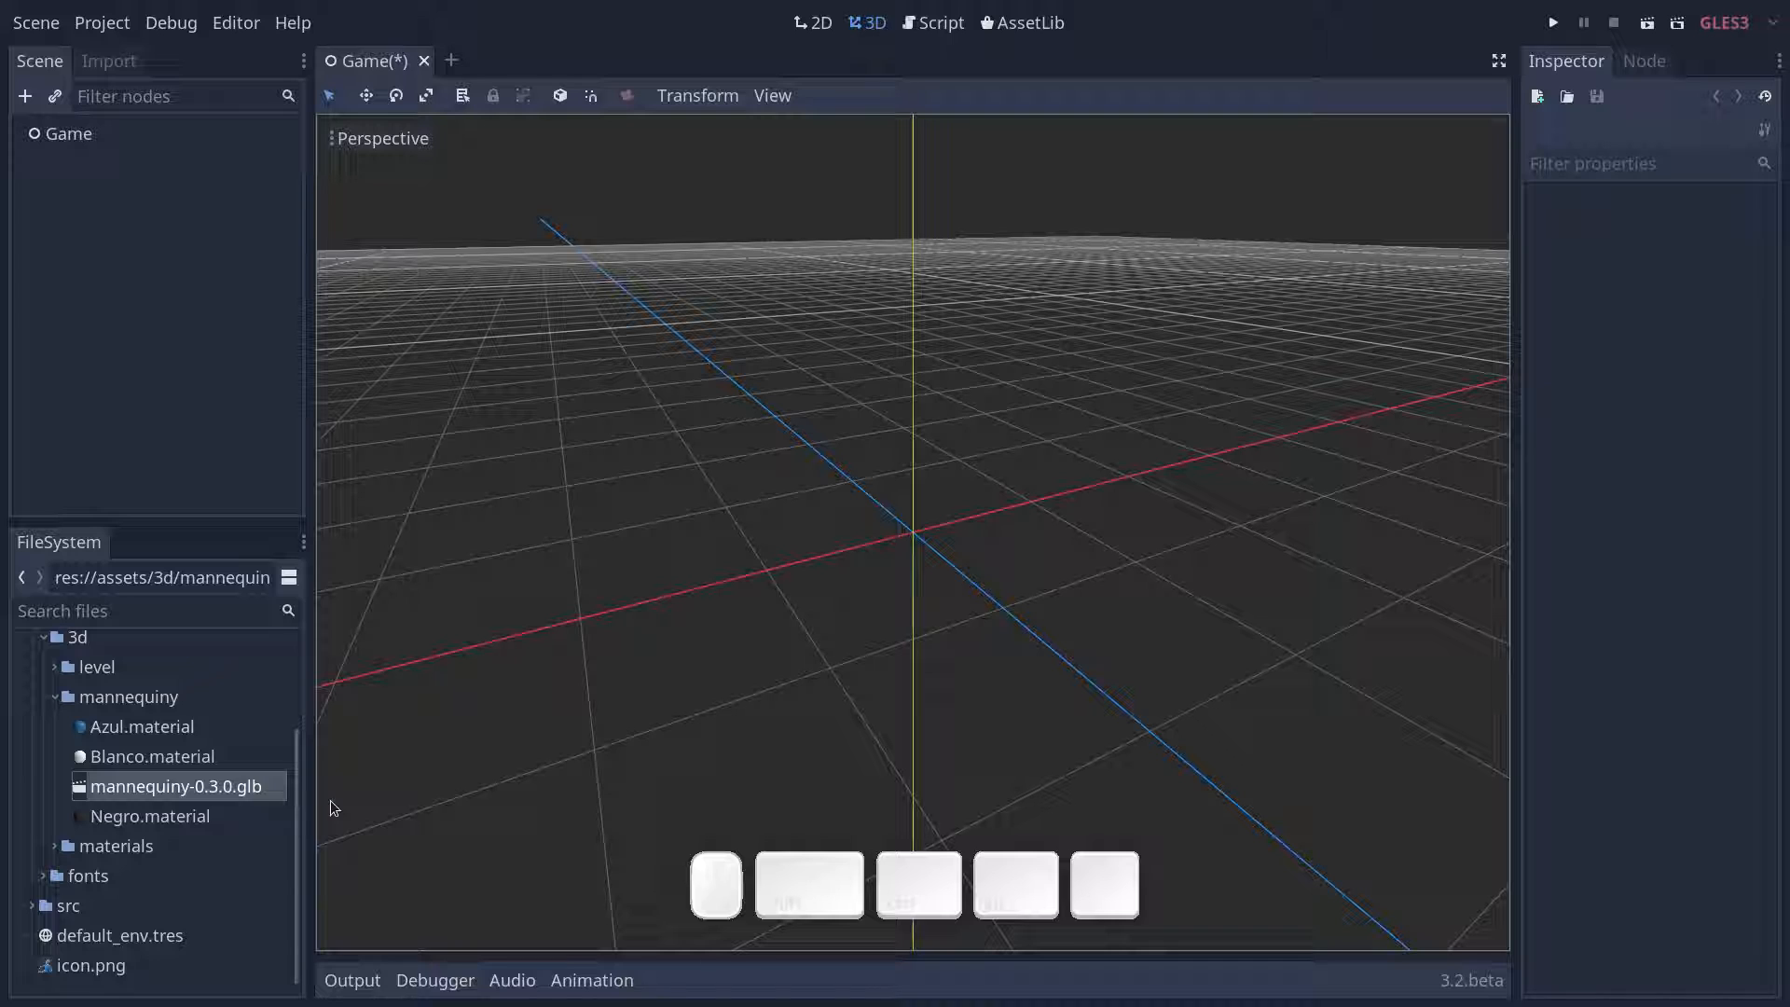
double_click(256, 791)
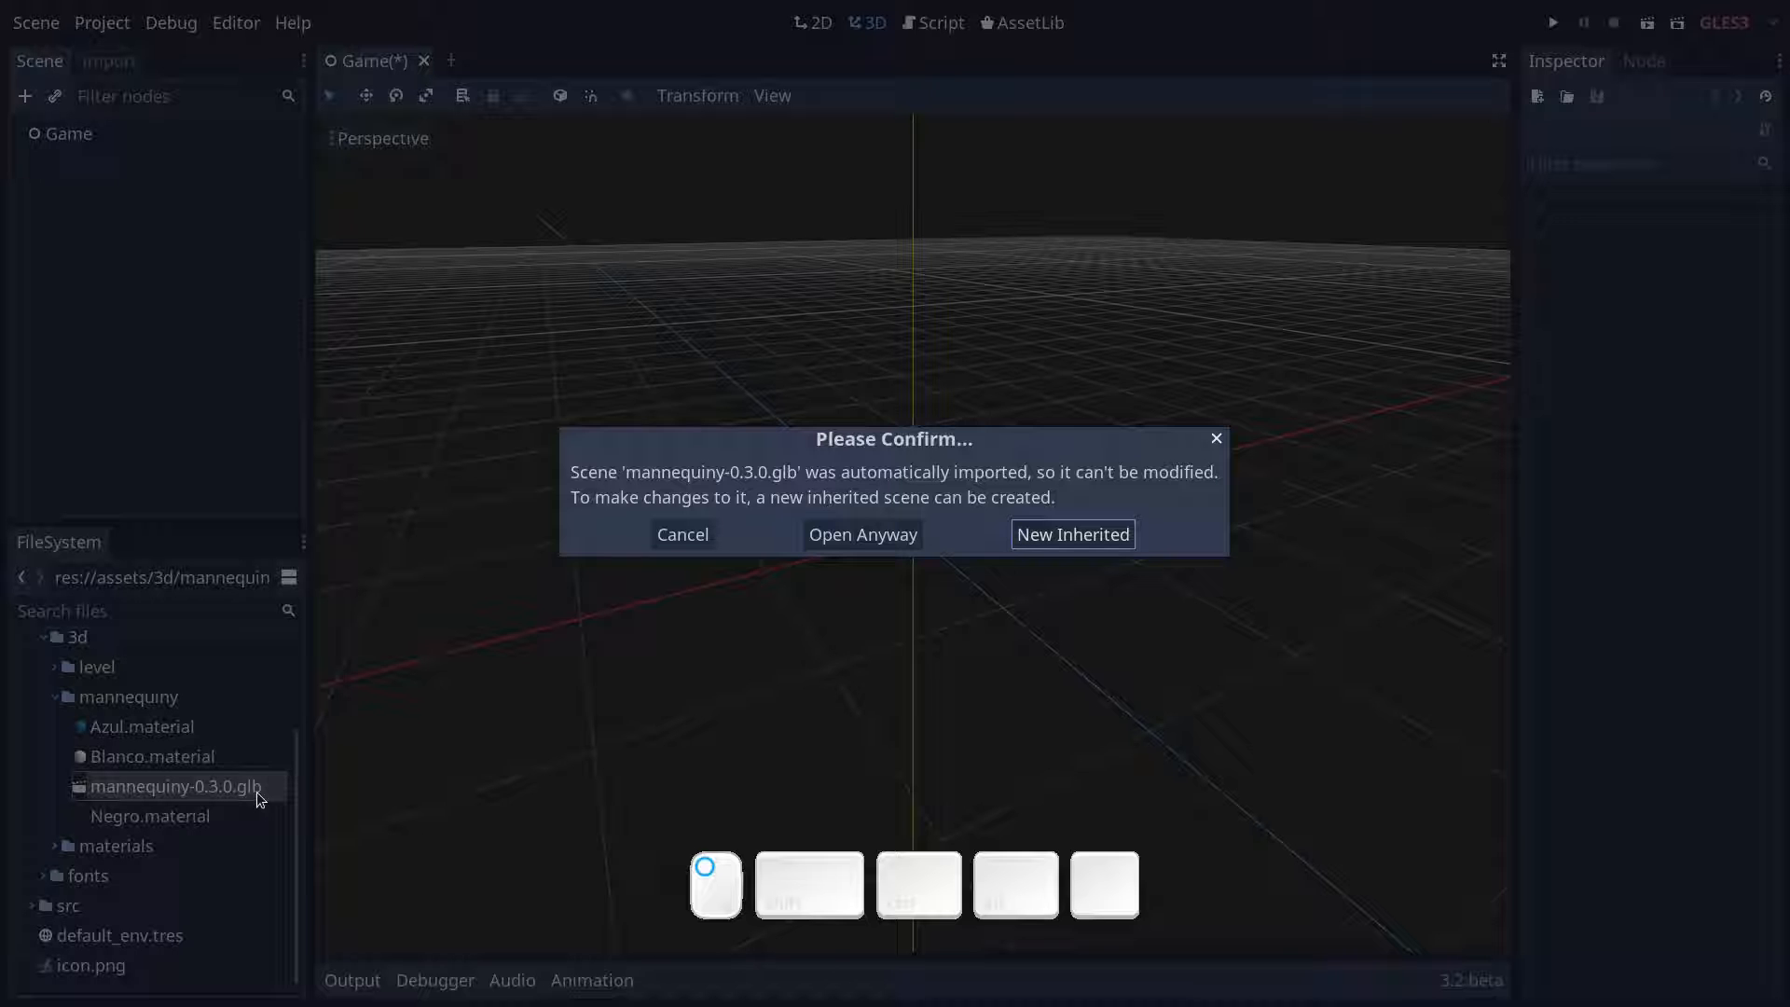
left_click(1050, 540)
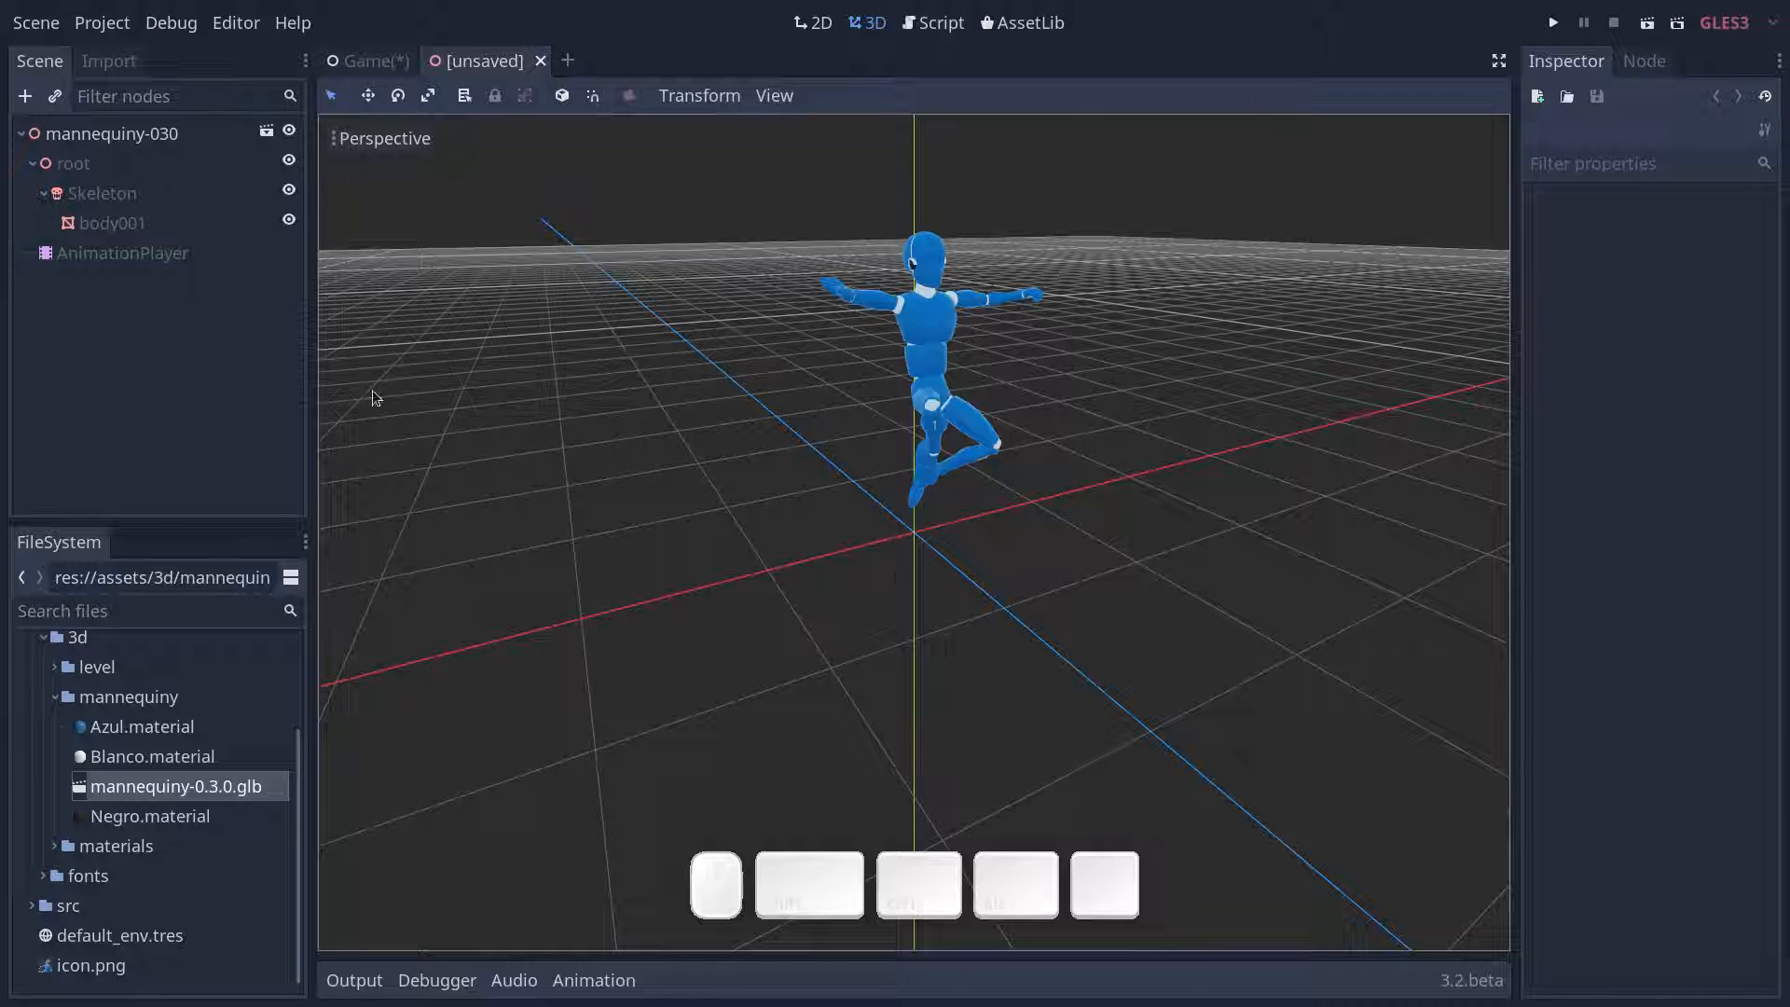
- Preview the dash and fight_kick animations of the mannequin's AnimationPlayer
left_click(120, 253)
left_click_drag(811, 741, 792, 520)
left_click(789, 537)
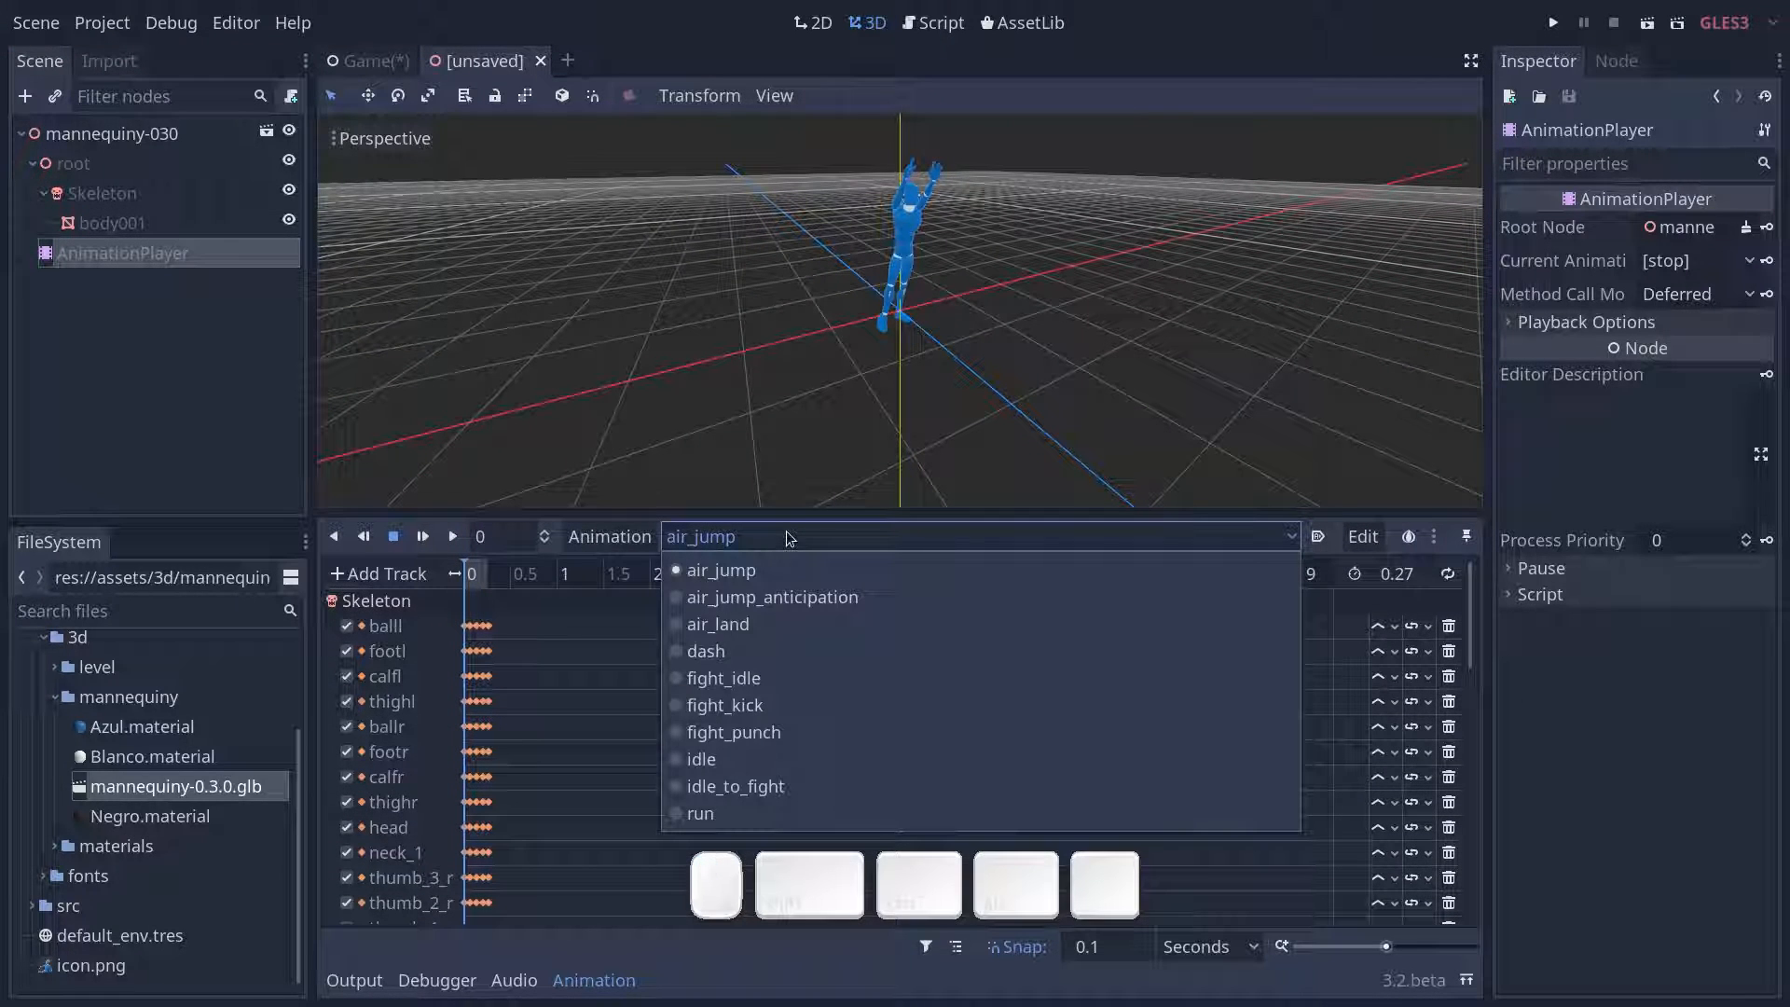
left_click(759, 654)
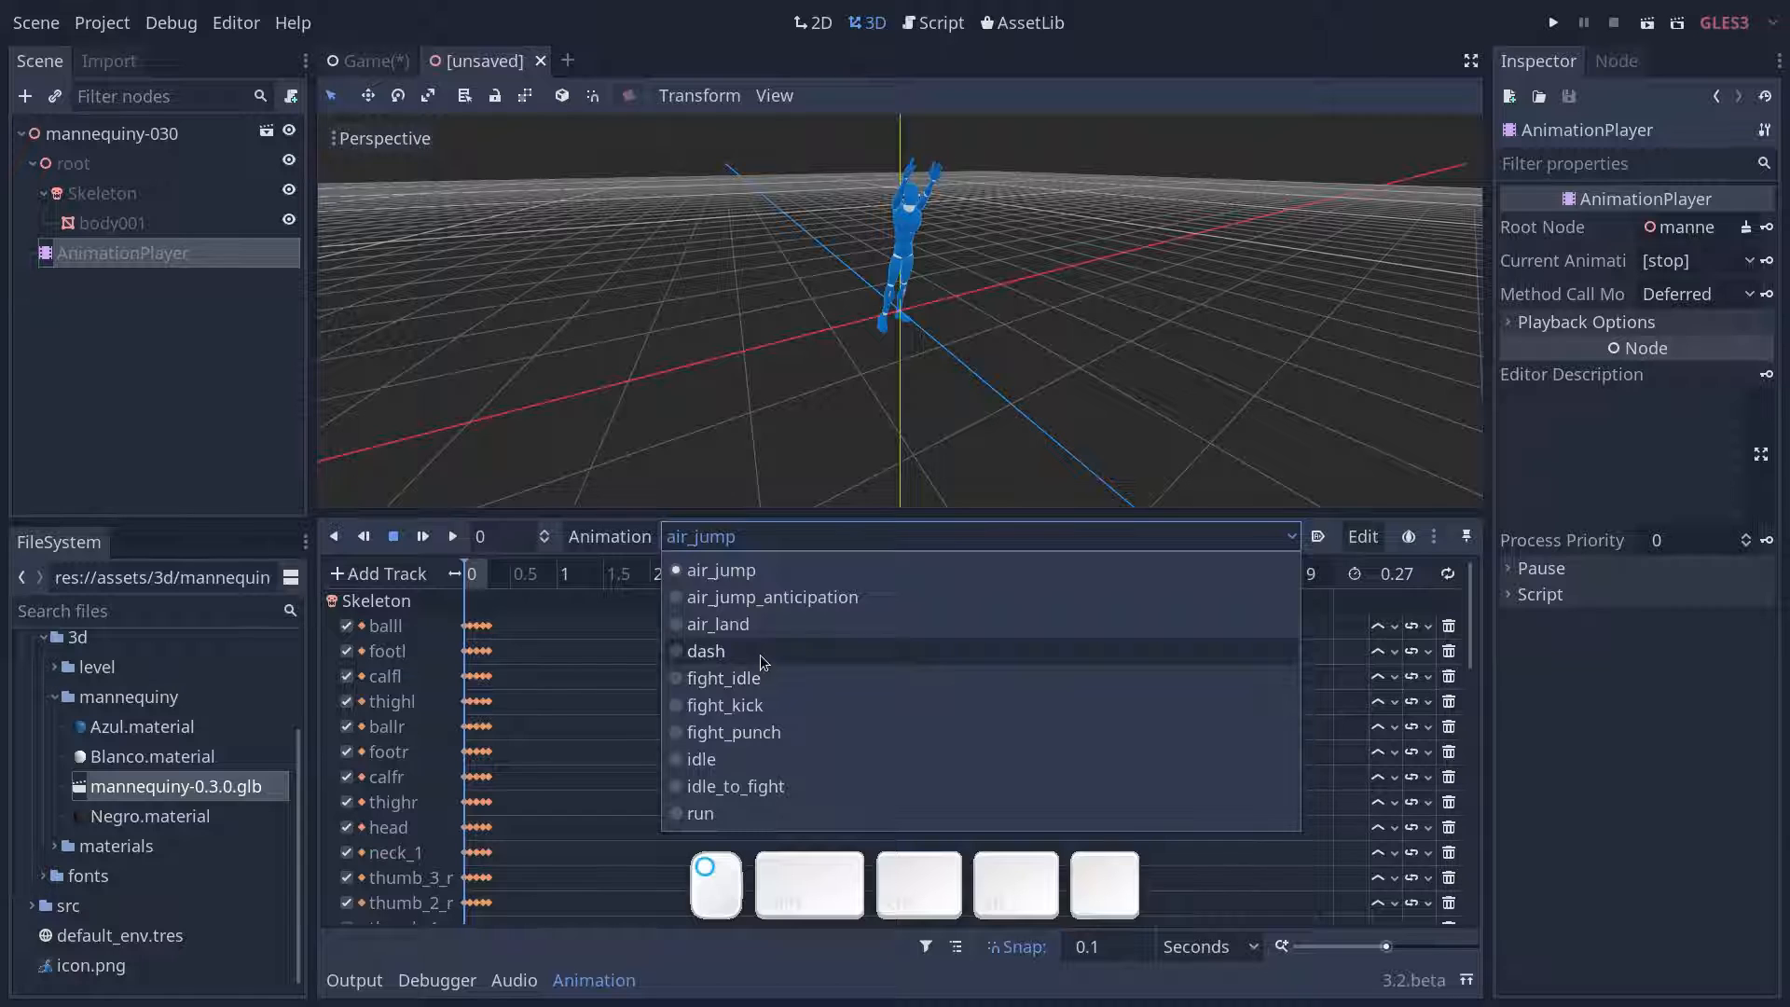
mouse_move(458, 573)
left_mouse_down()
mouse_move(509, 575)
mouse_move(463, 575)
left_mouse_up()
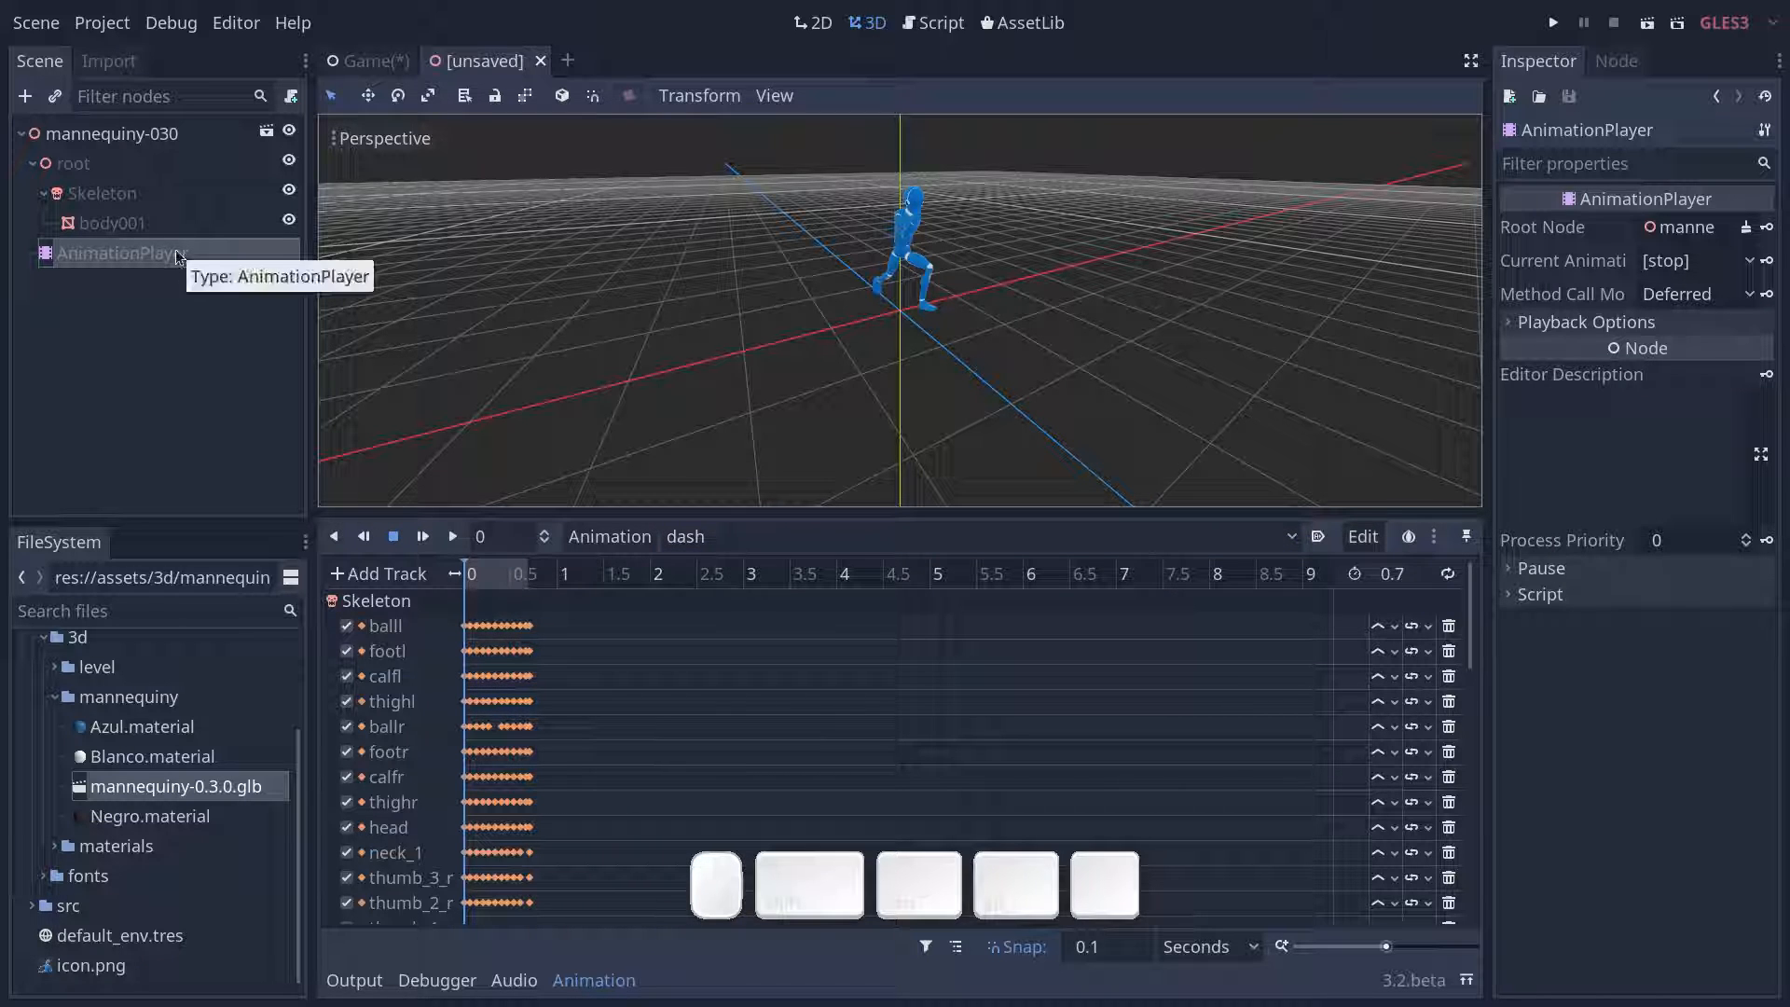
left_click(798, 529)
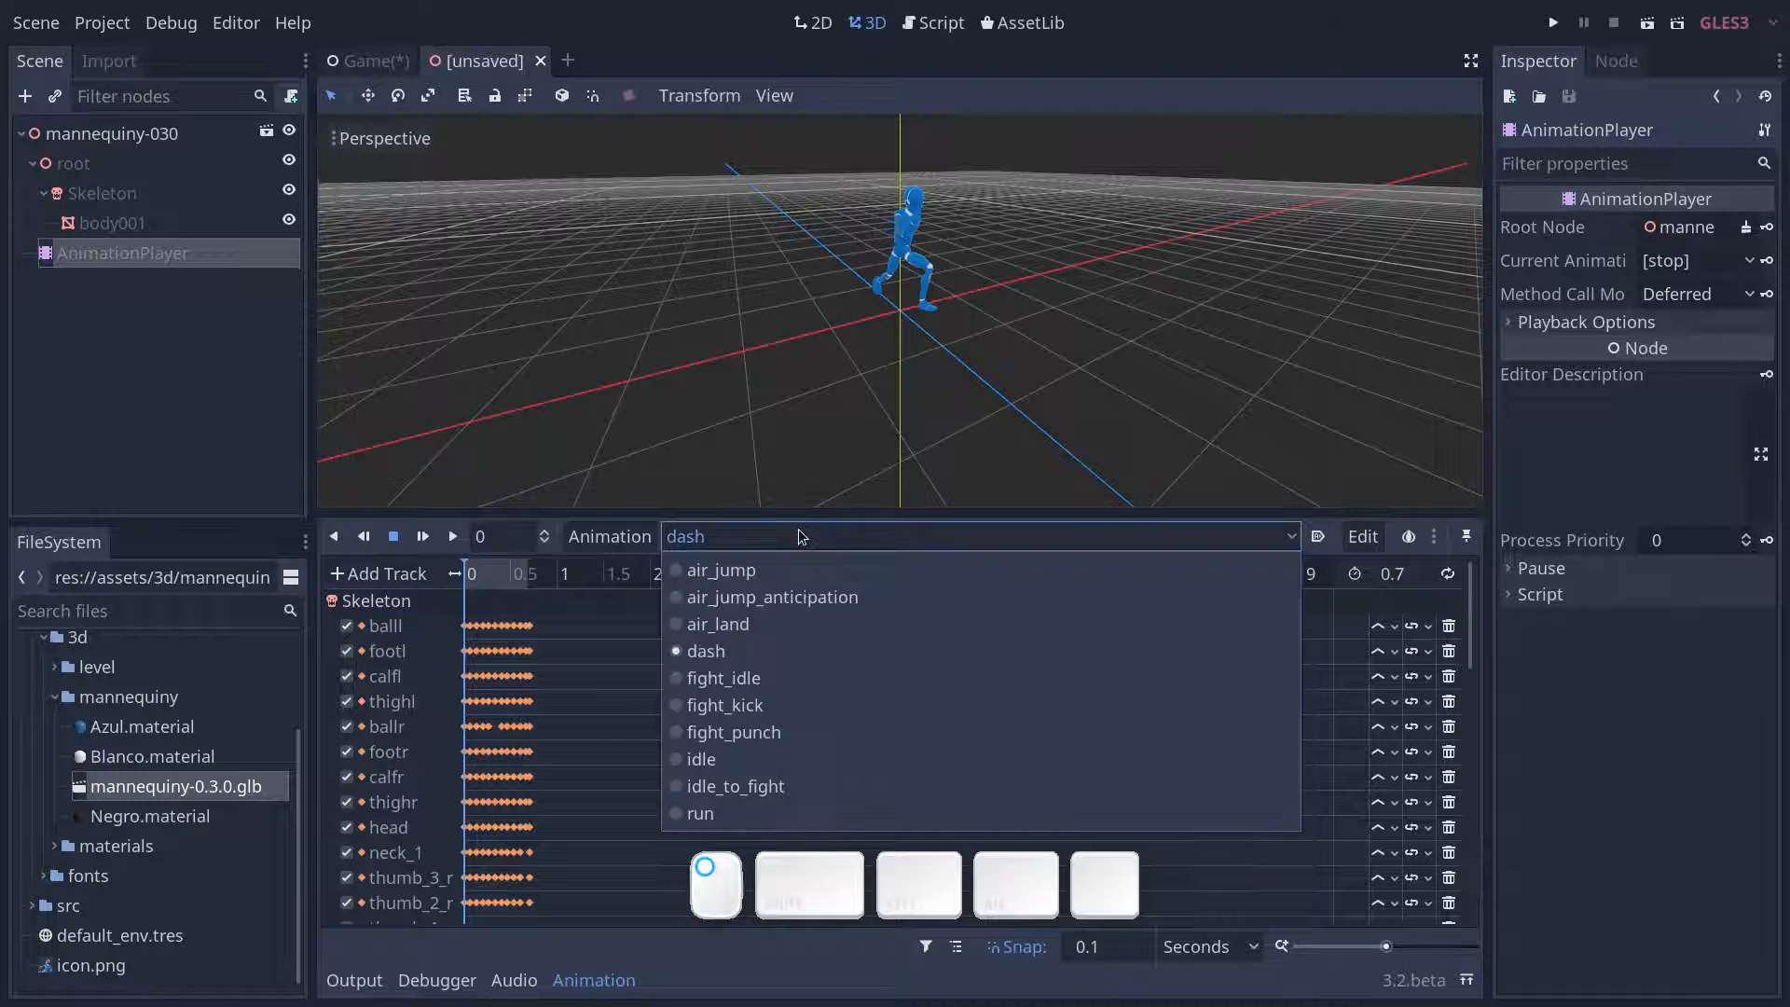
left_click(816, 705)
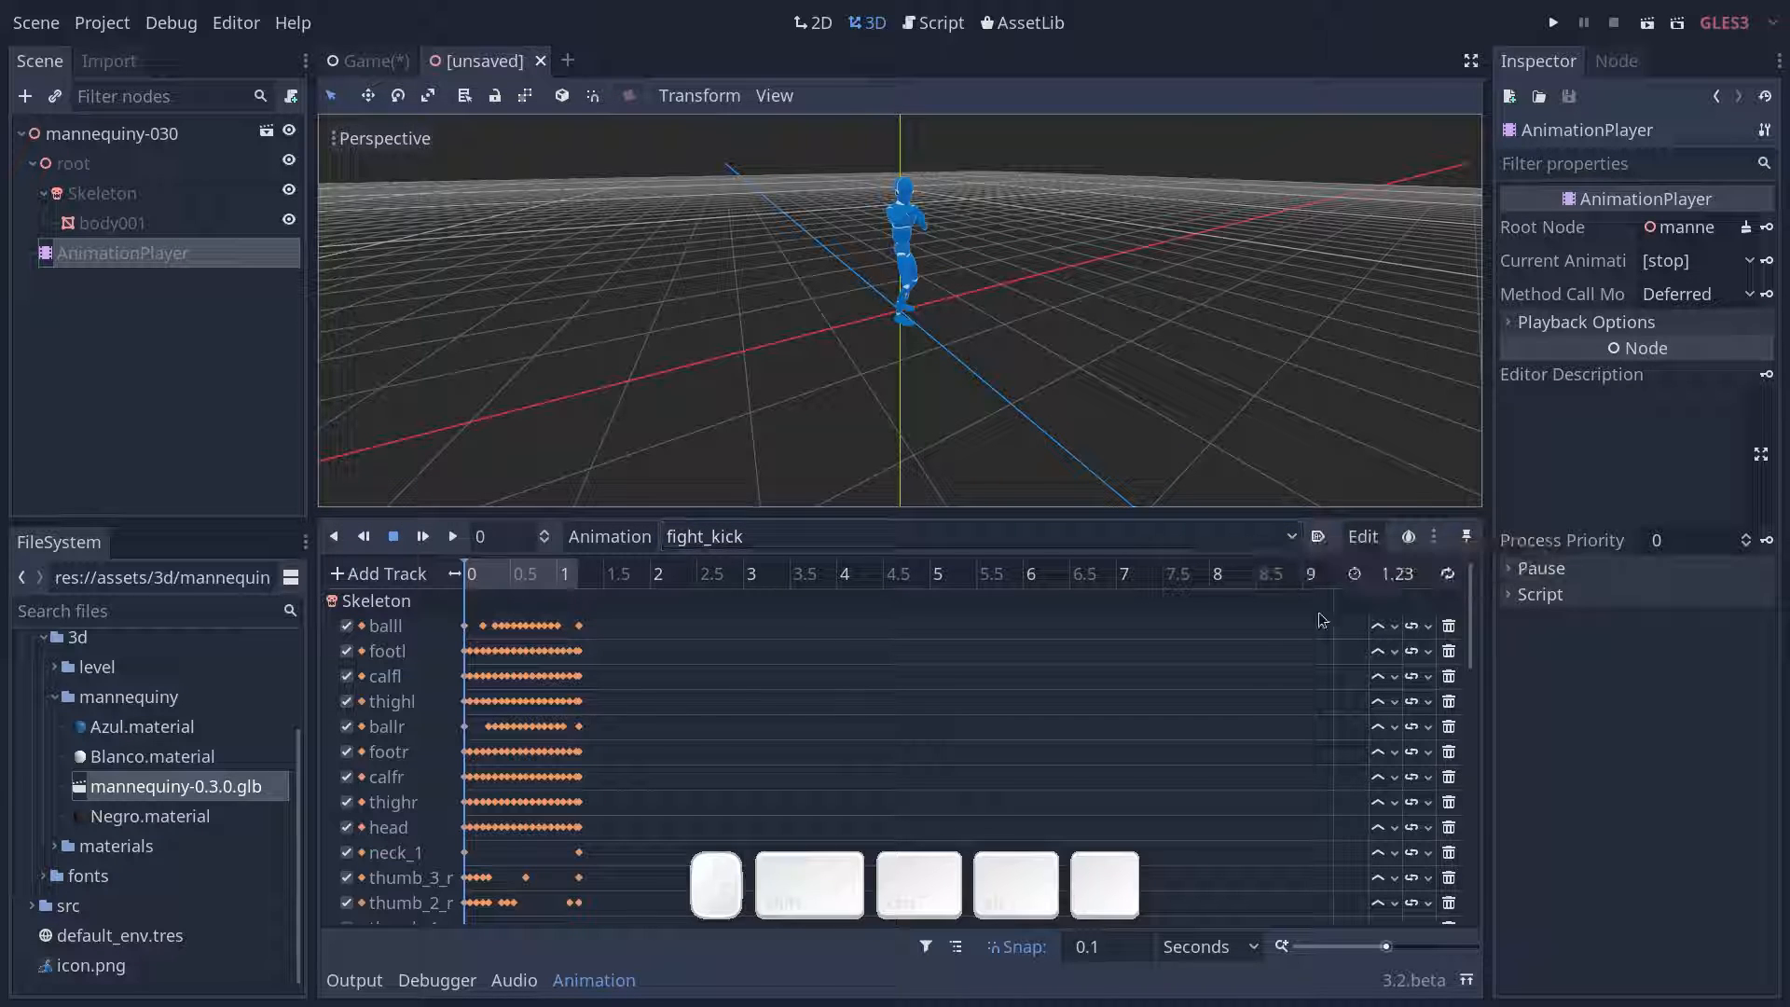
- Select the idle animation and set it to autoplay on load and to loop
left_click(970, 536)
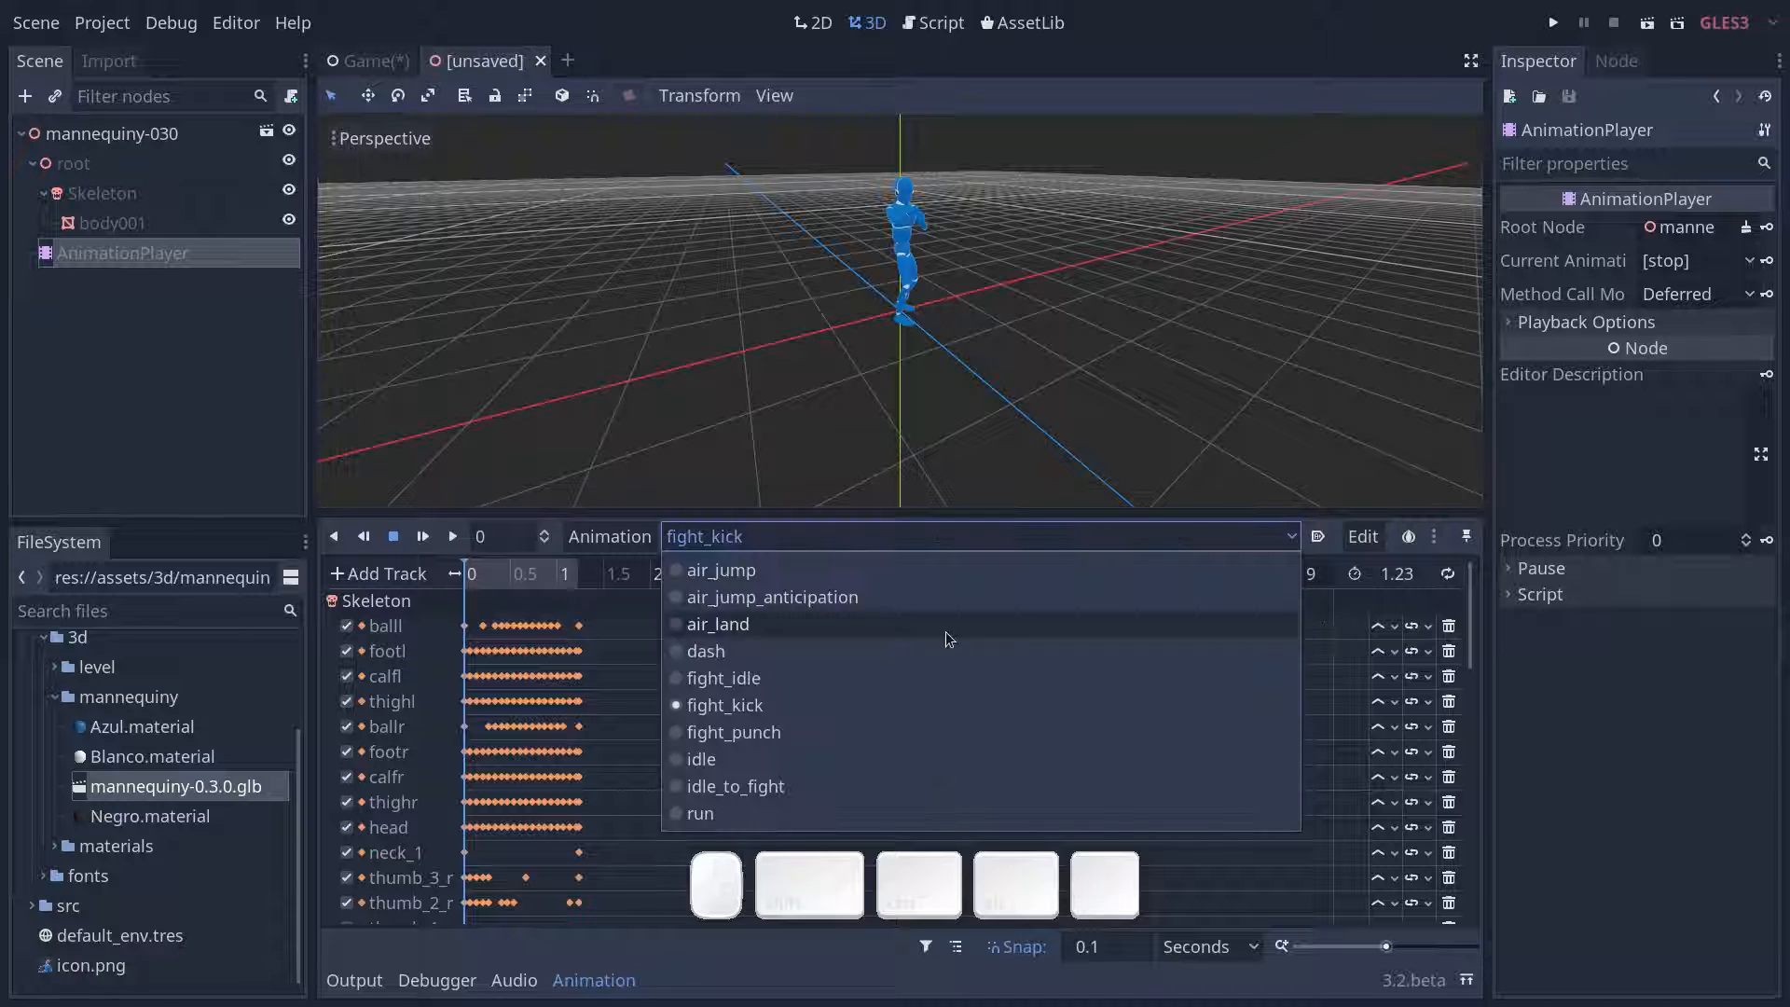
left_click(882, 757)
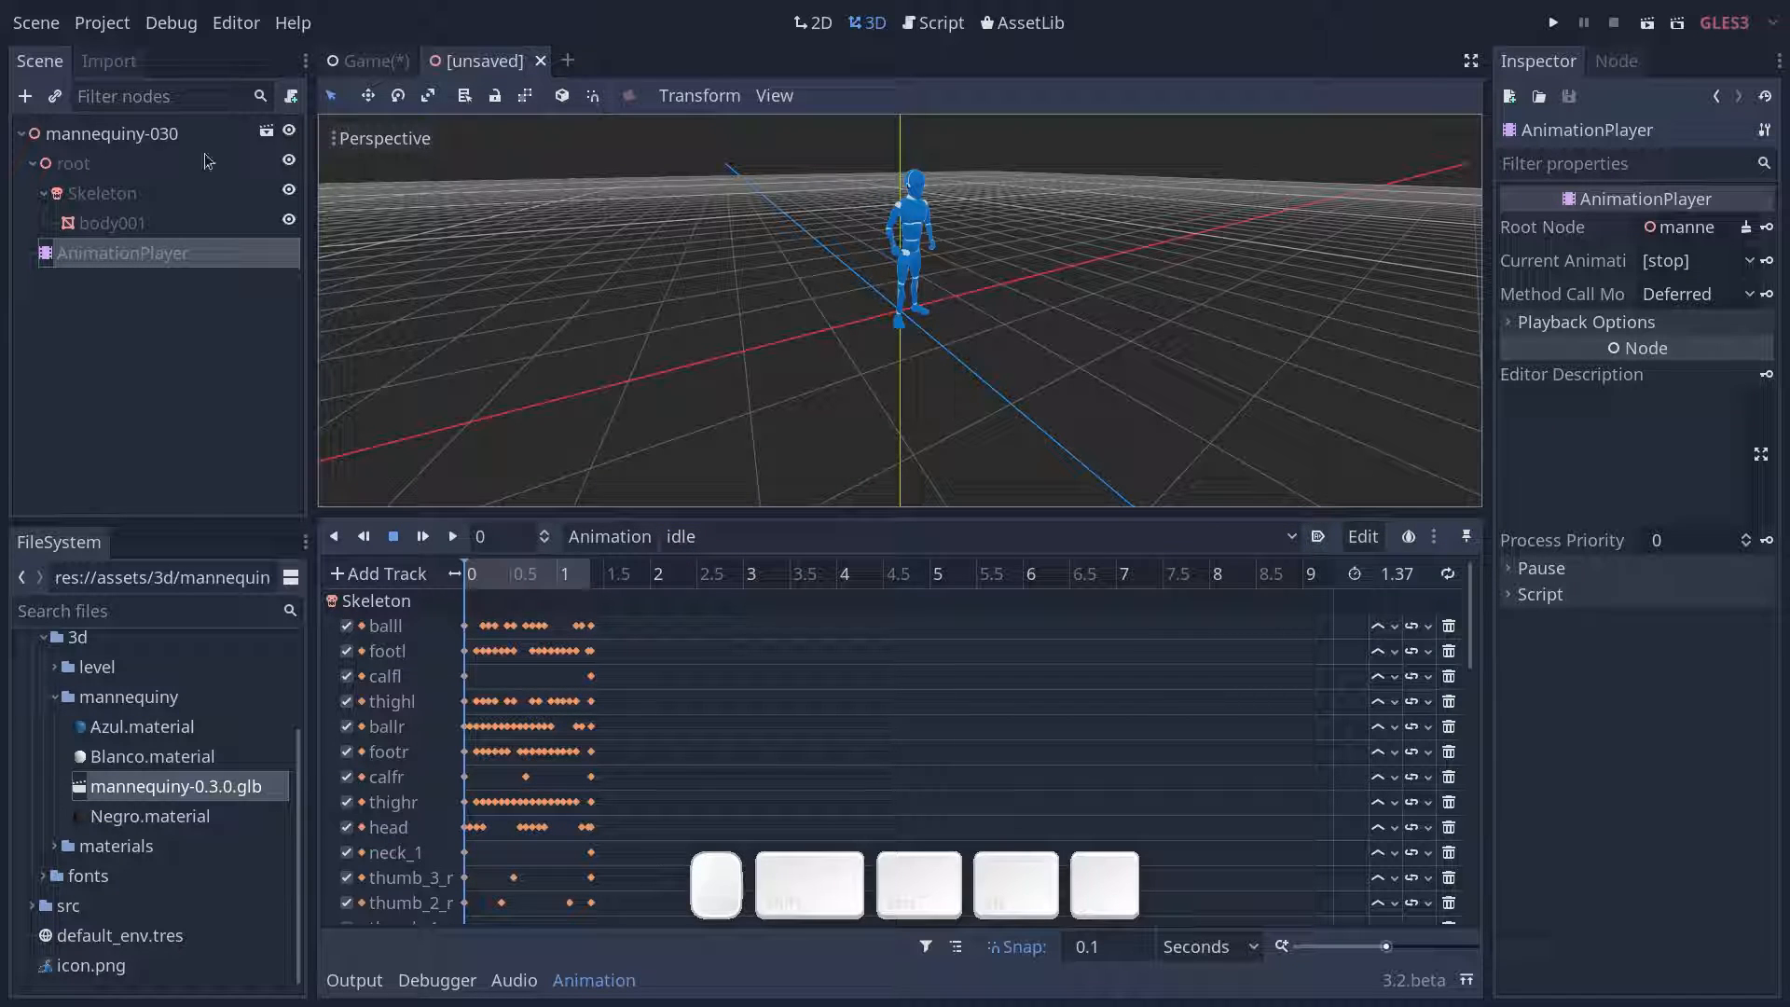
left_click(1317, 538)
left_click(1450, 574)
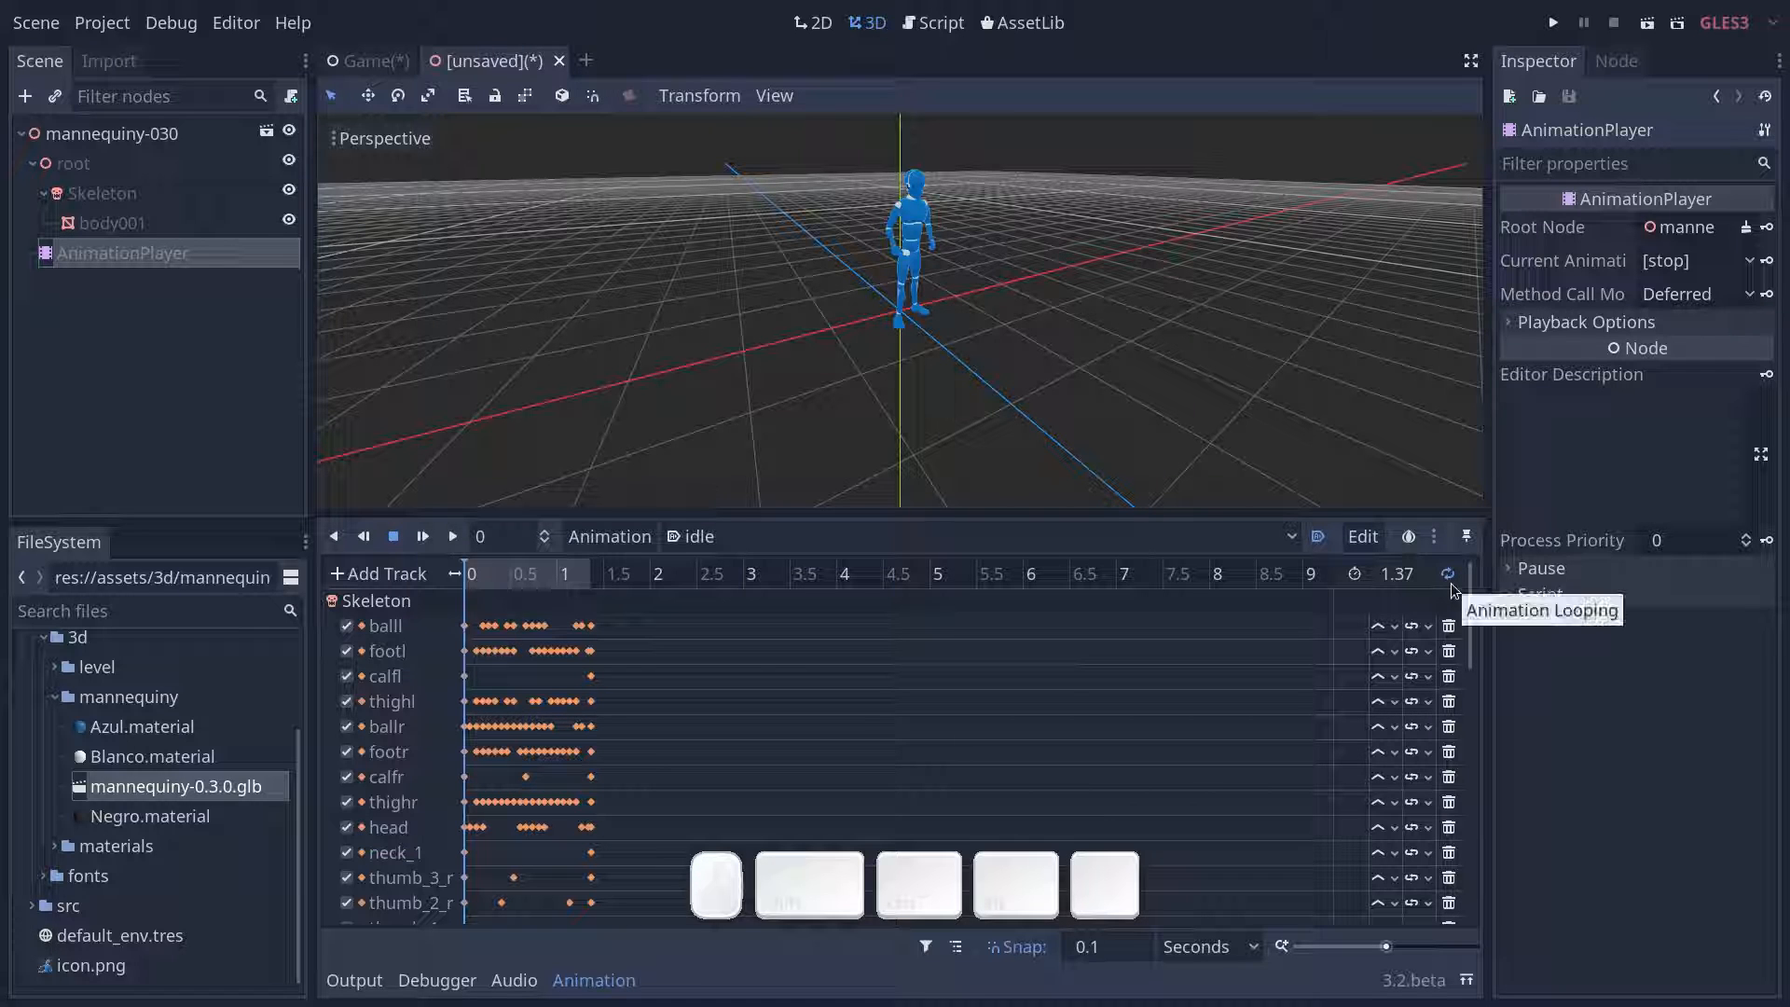
left_click(1450, 580)
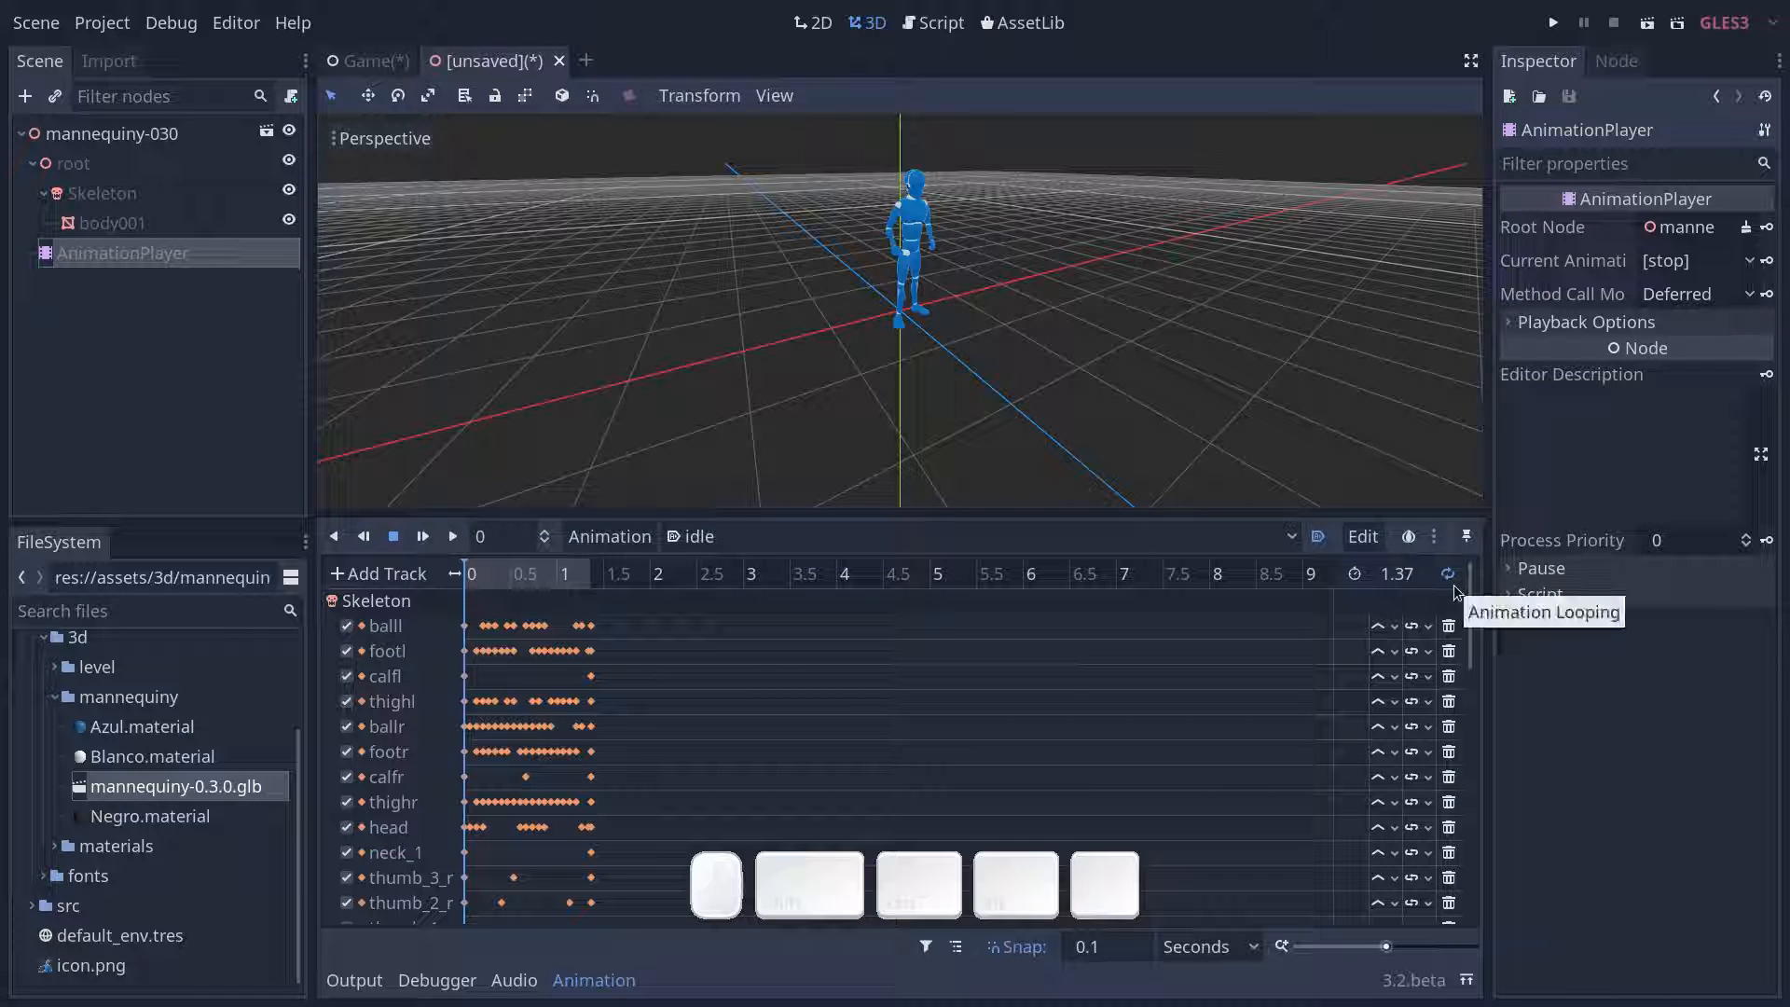
- Rename the scene's root node to Mannequiny
double_click(196, 140)
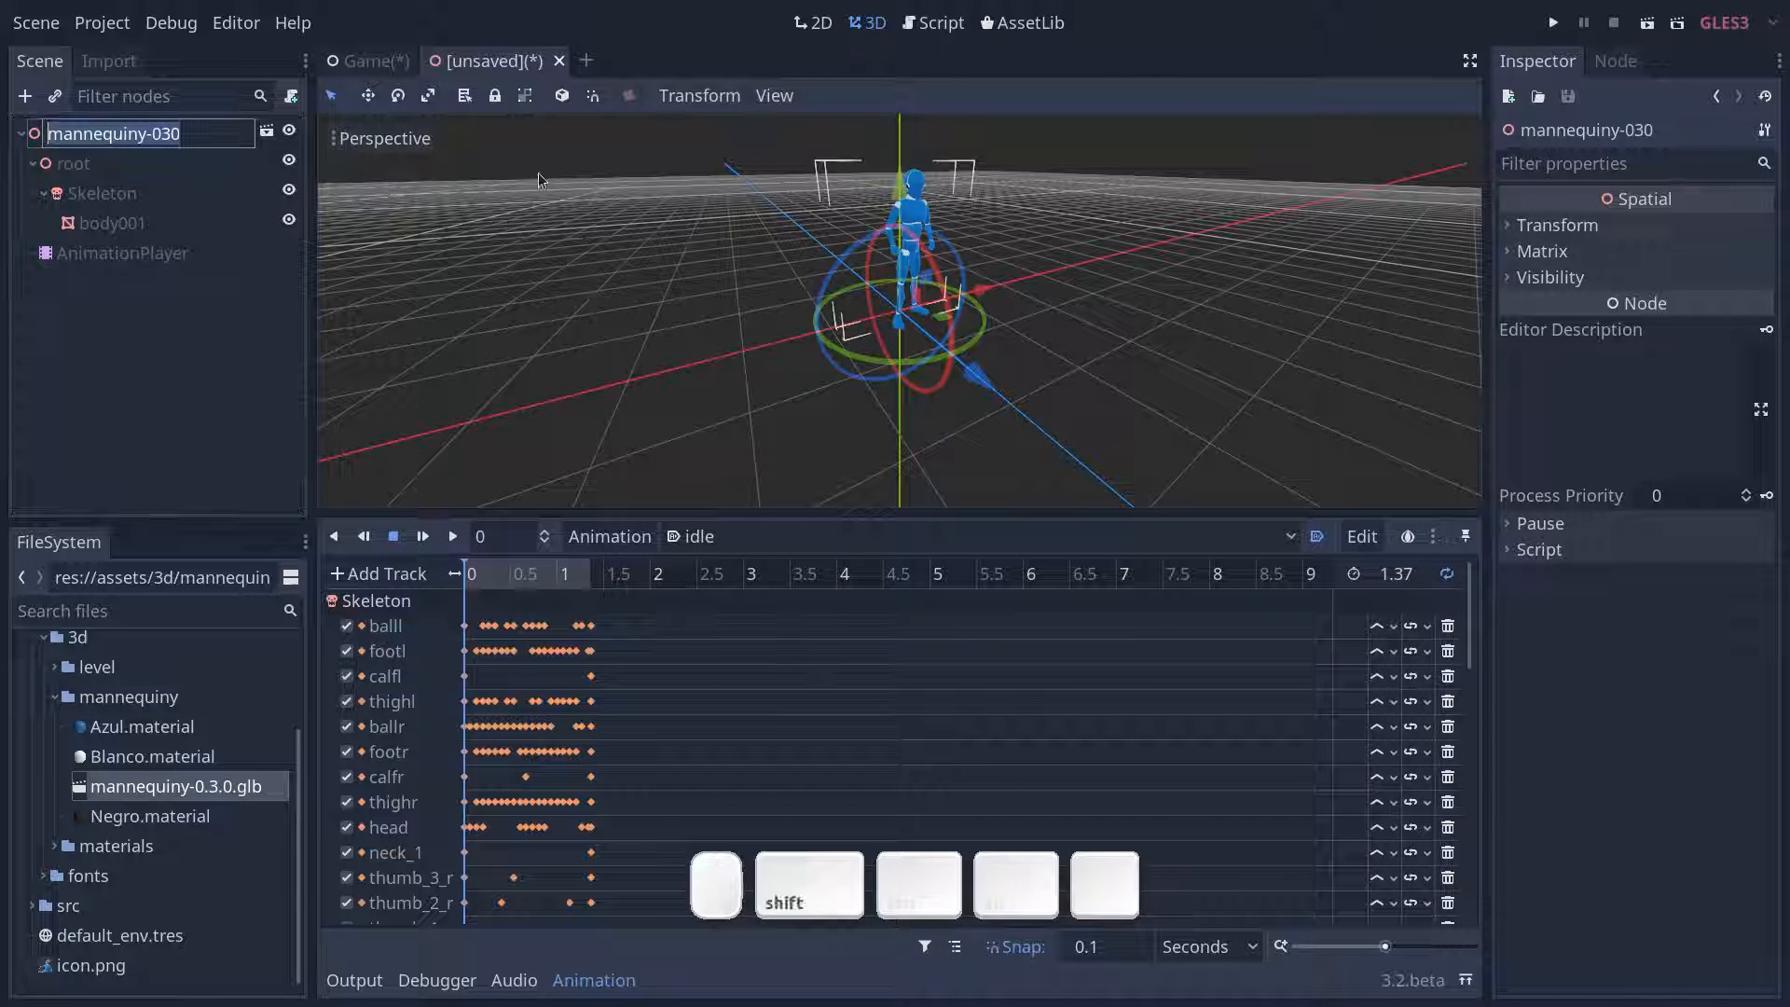
type("Mannequiny")
key("Return")
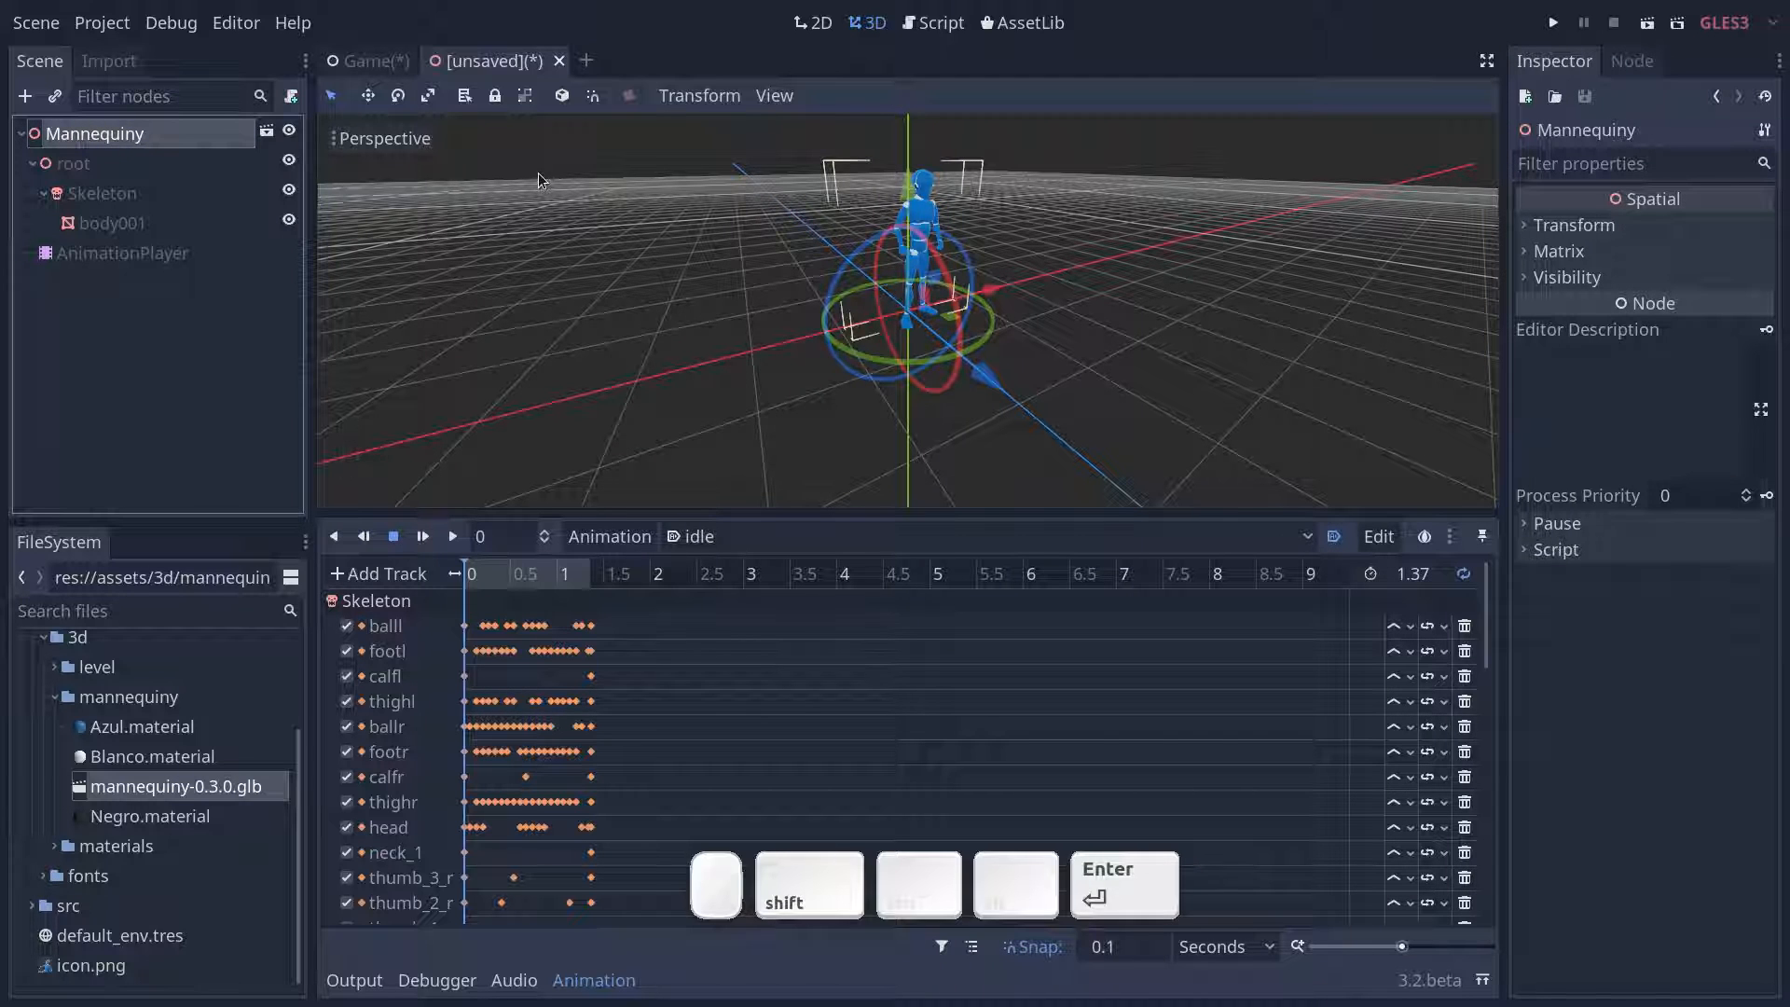
- Save the scene as Mannequiny.tscn in a new folder named Player inside res://src
key("ctrl+s")
double_click(541, 244)
right_click(791, 307)
left_click(804, 305)
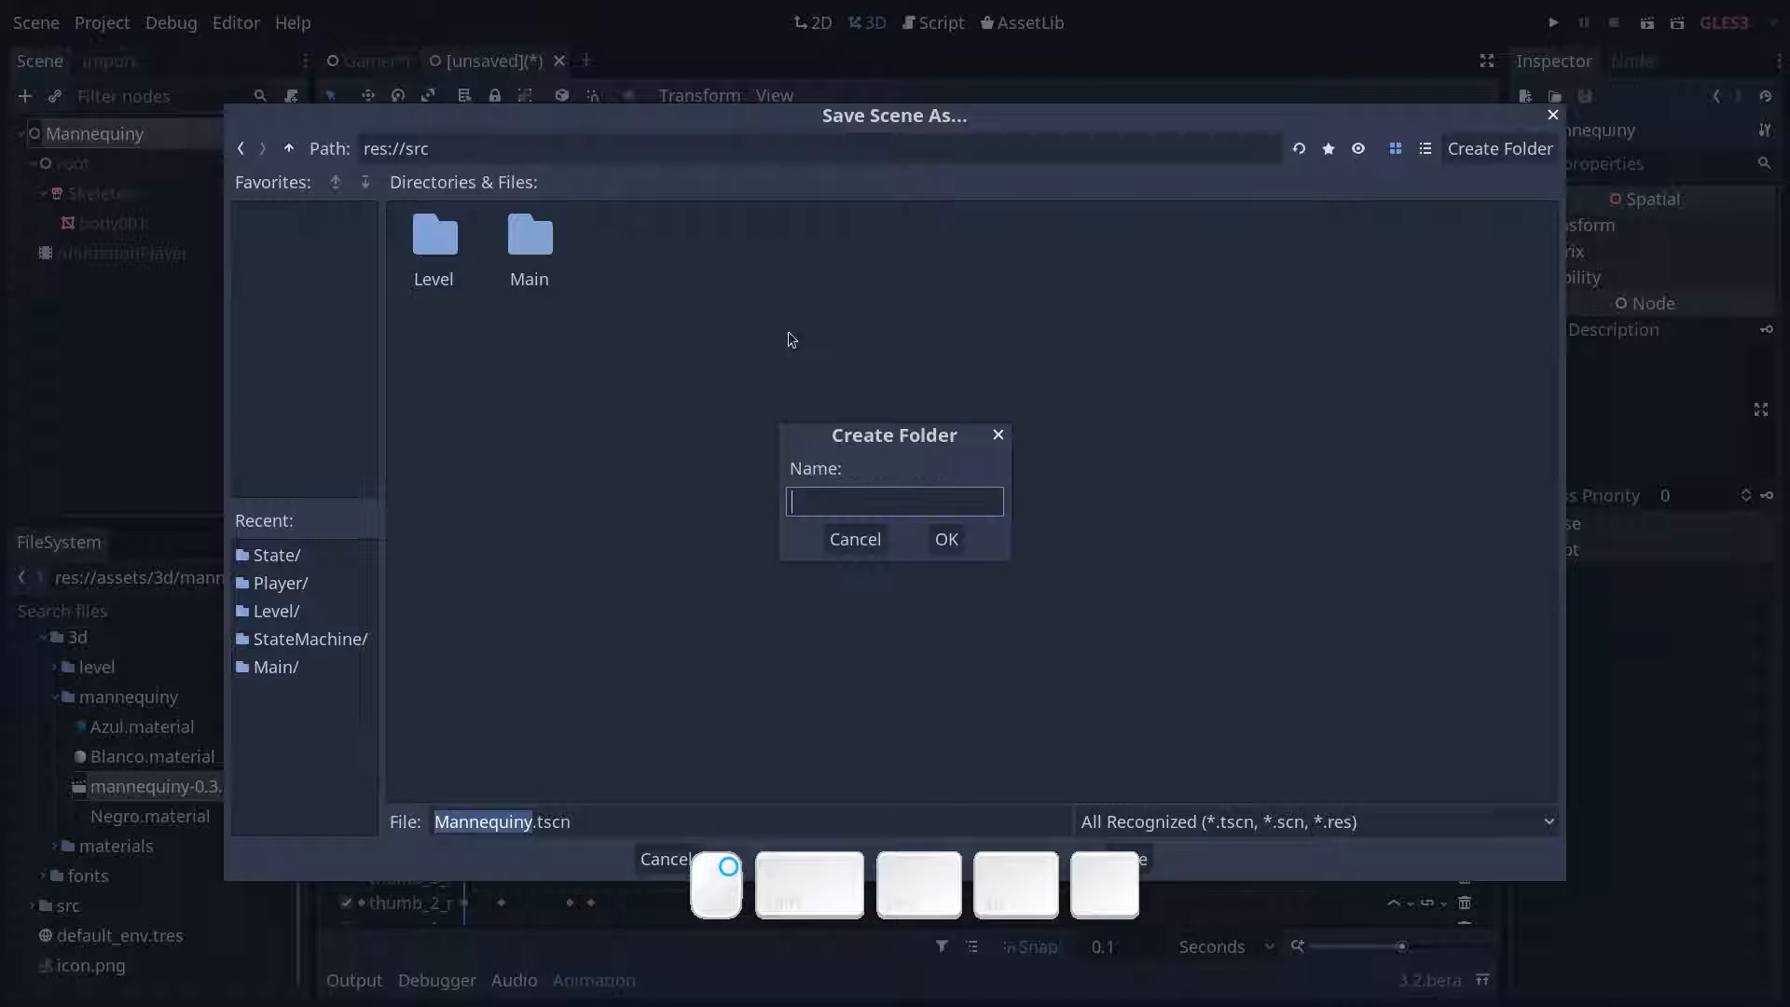
type("Player")
key("Return")
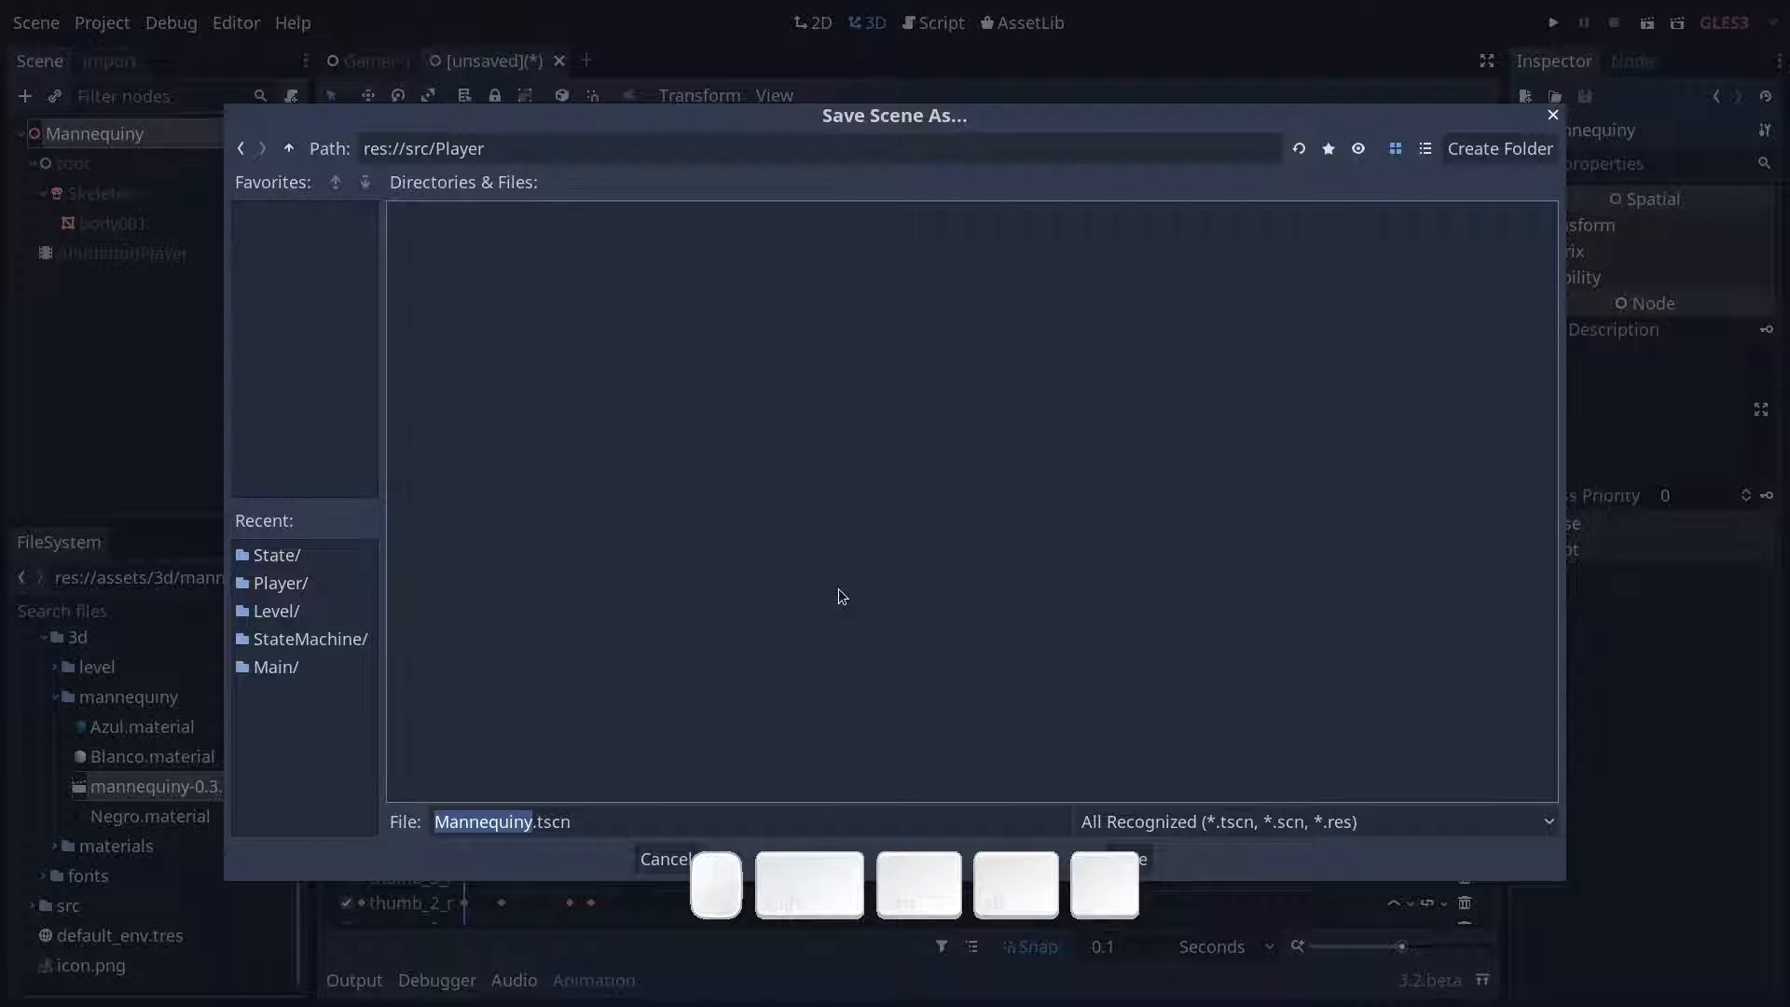
left_click_drag(1087, 906, 1096, 990)
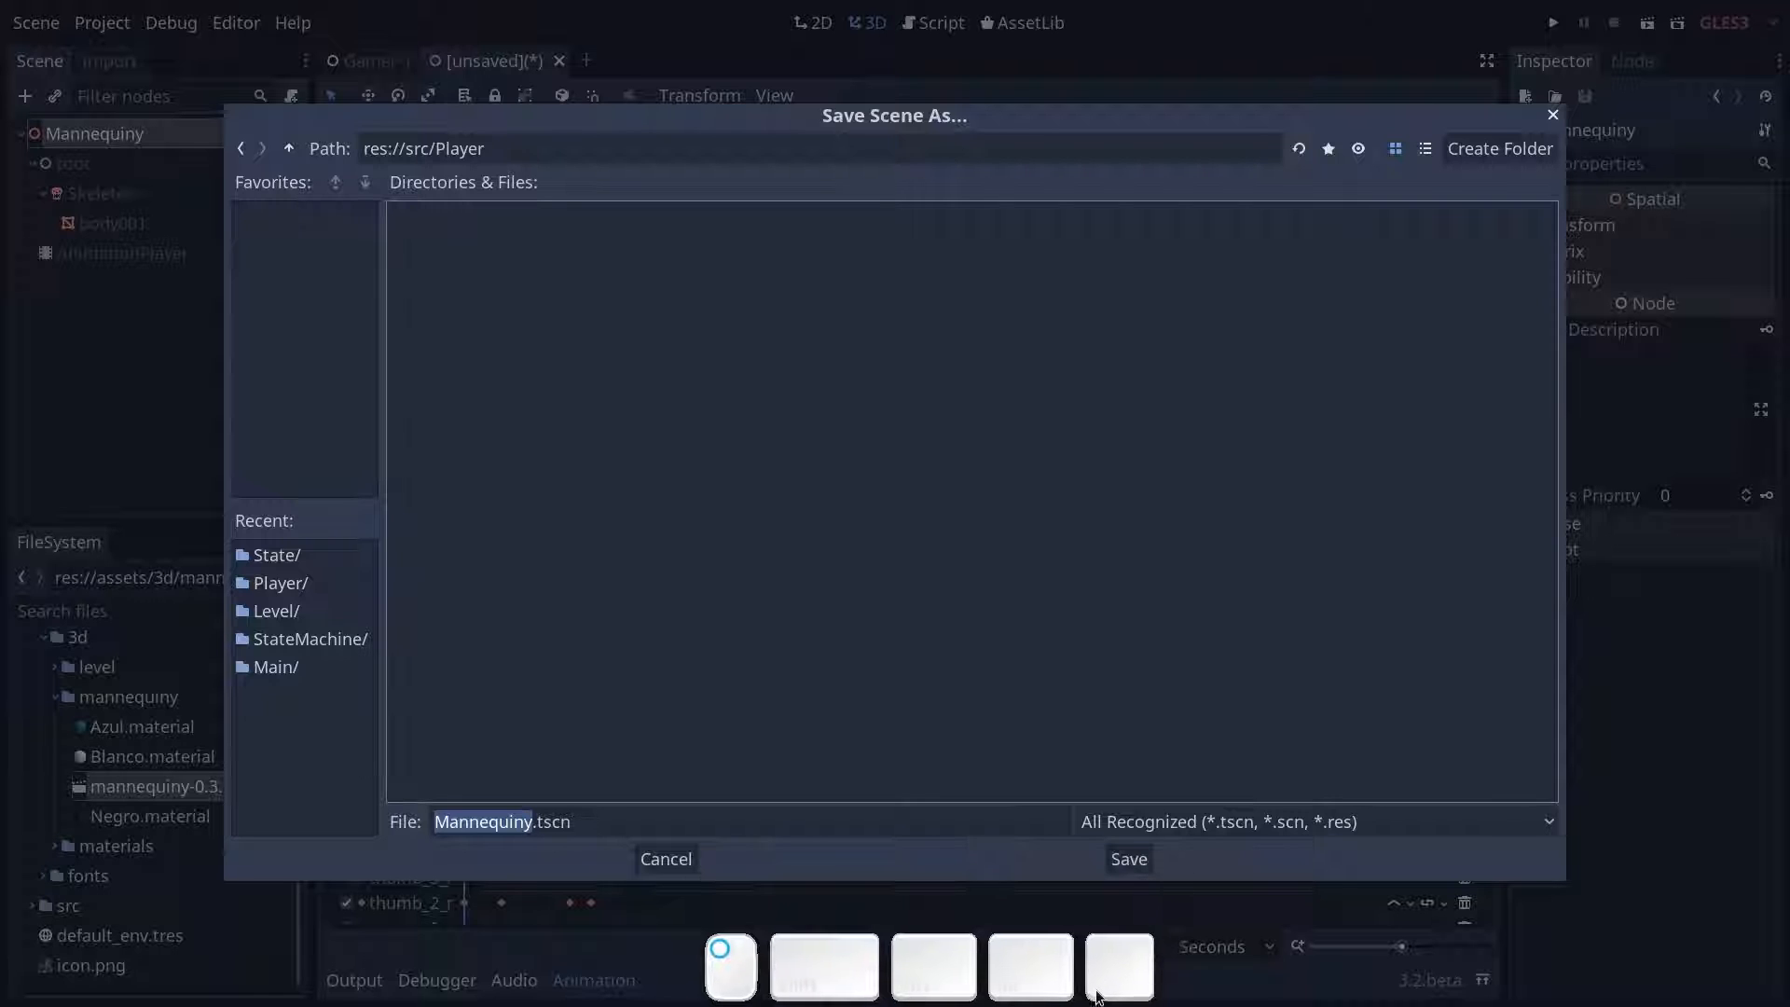
left_click(1129, 858)
key("ctrl+s")
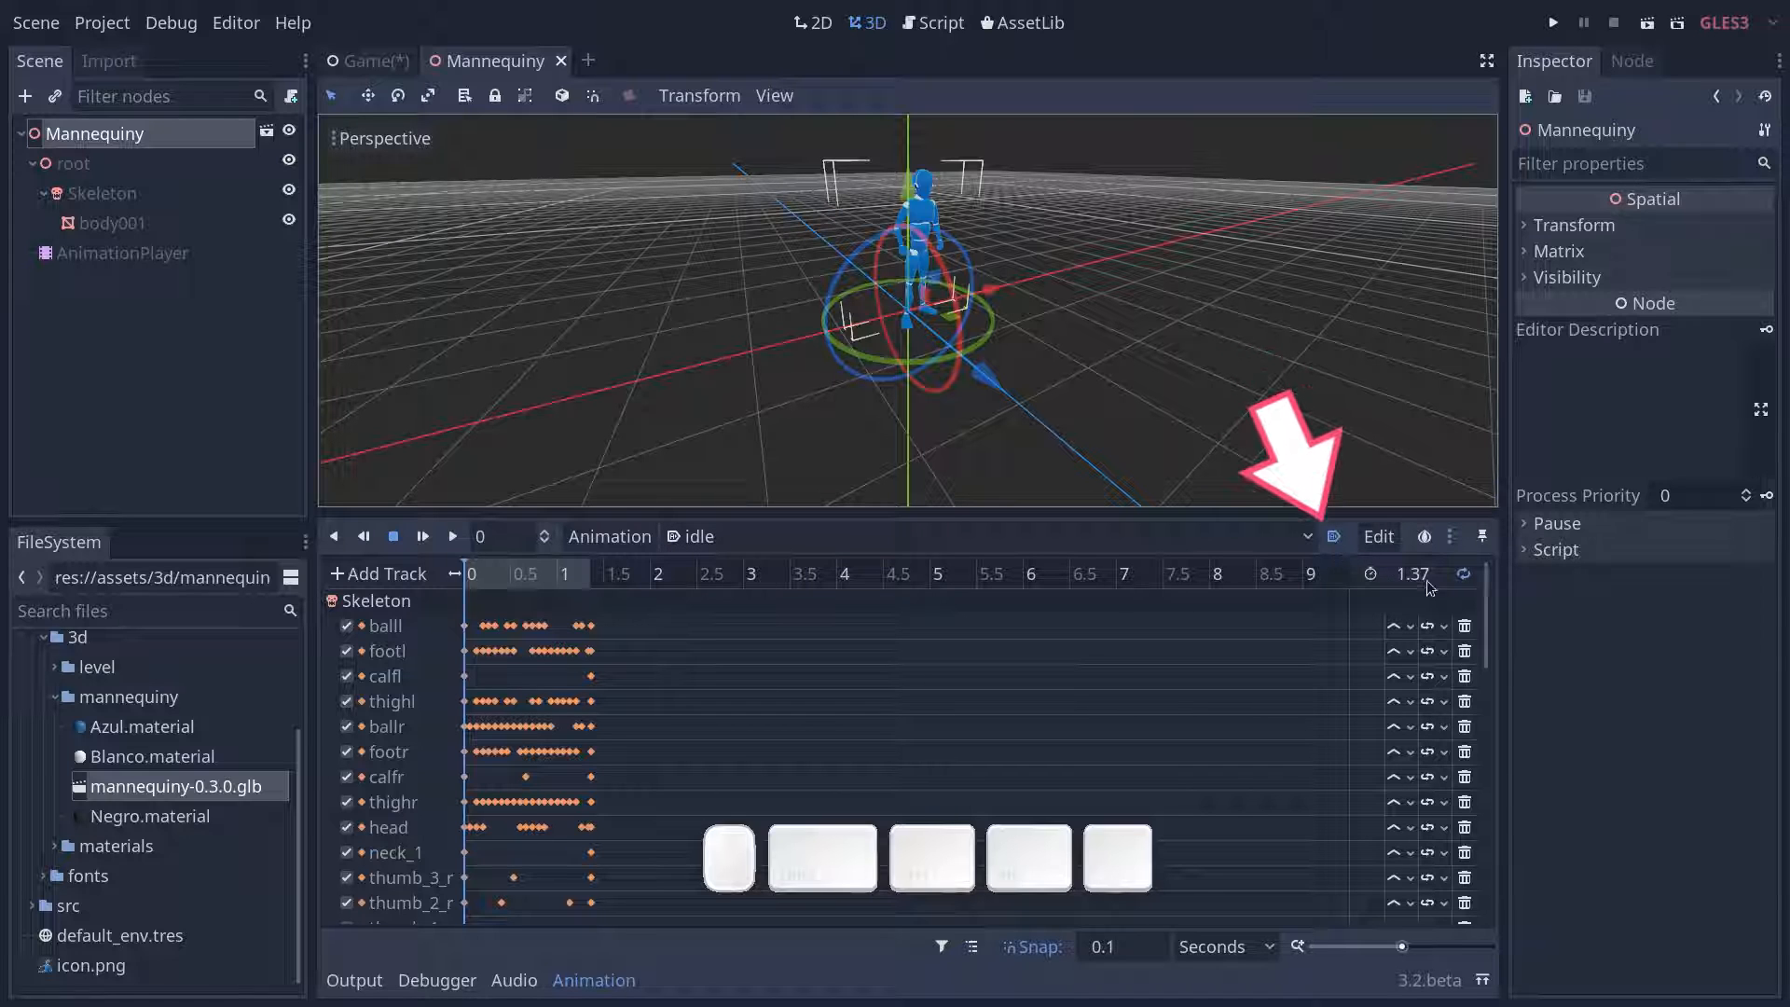
- Find Mannequiny.tscn in the project files and instance it as a child of the Game node in the Game scene
left_click(369, 61)
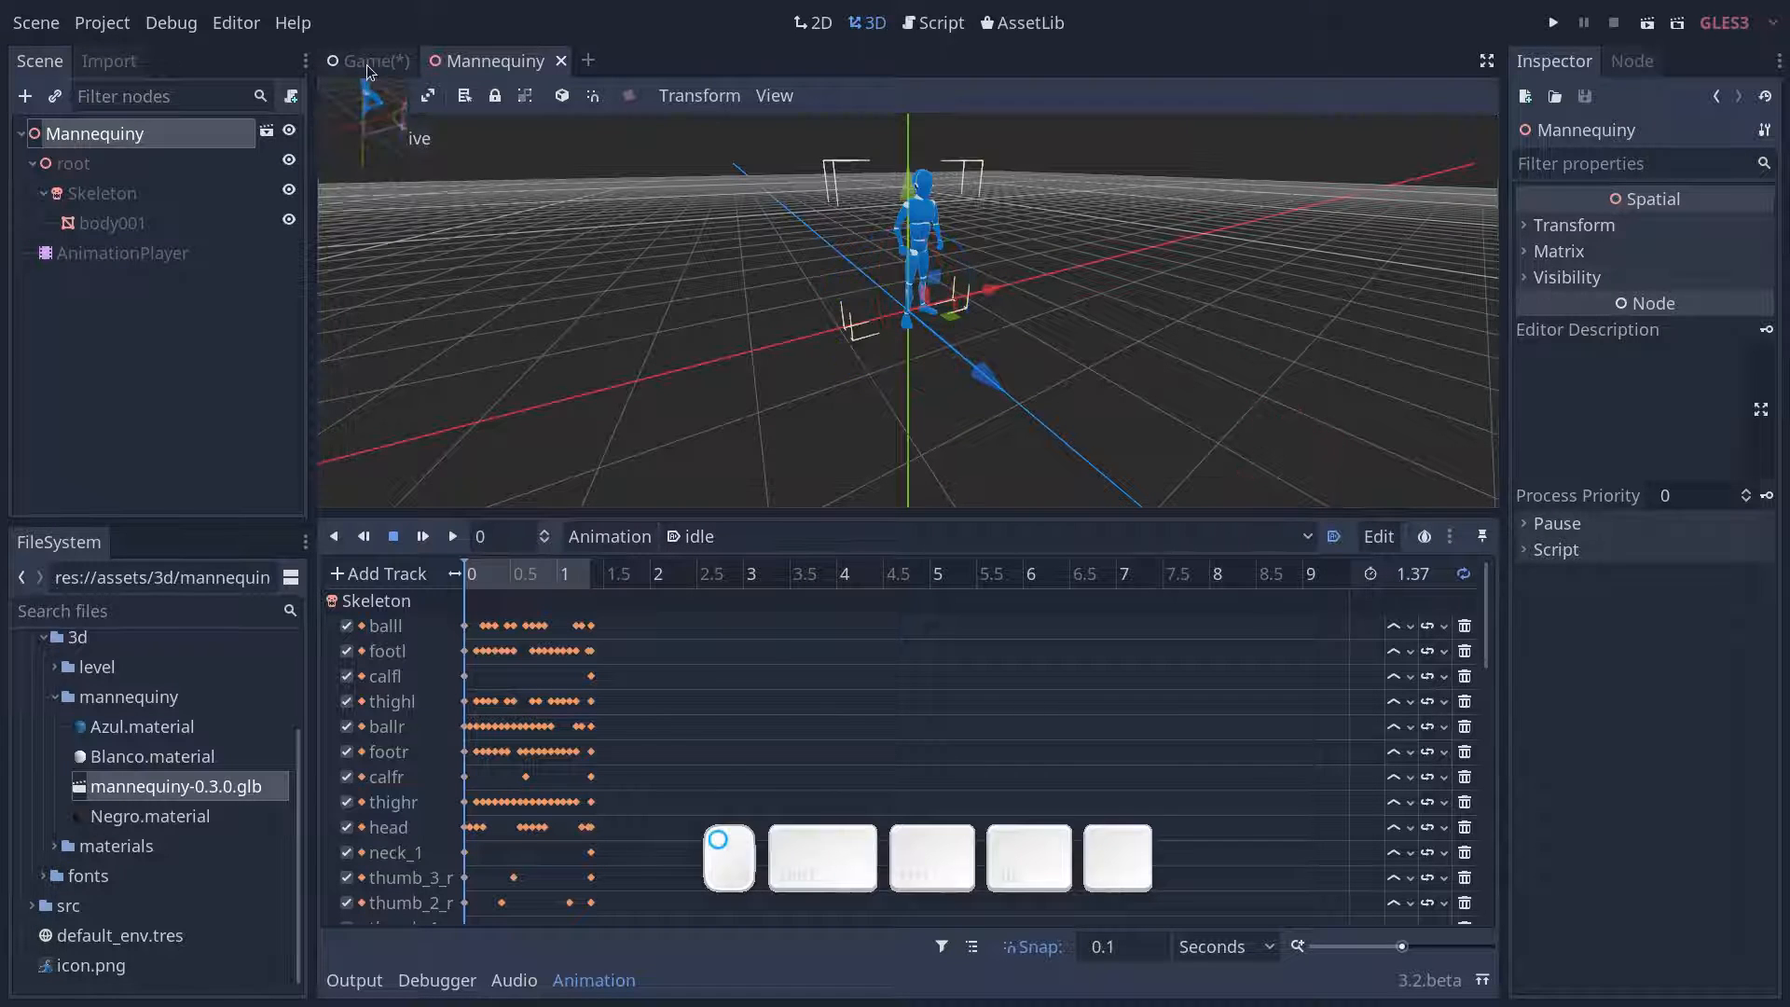
left_click(141, 608)
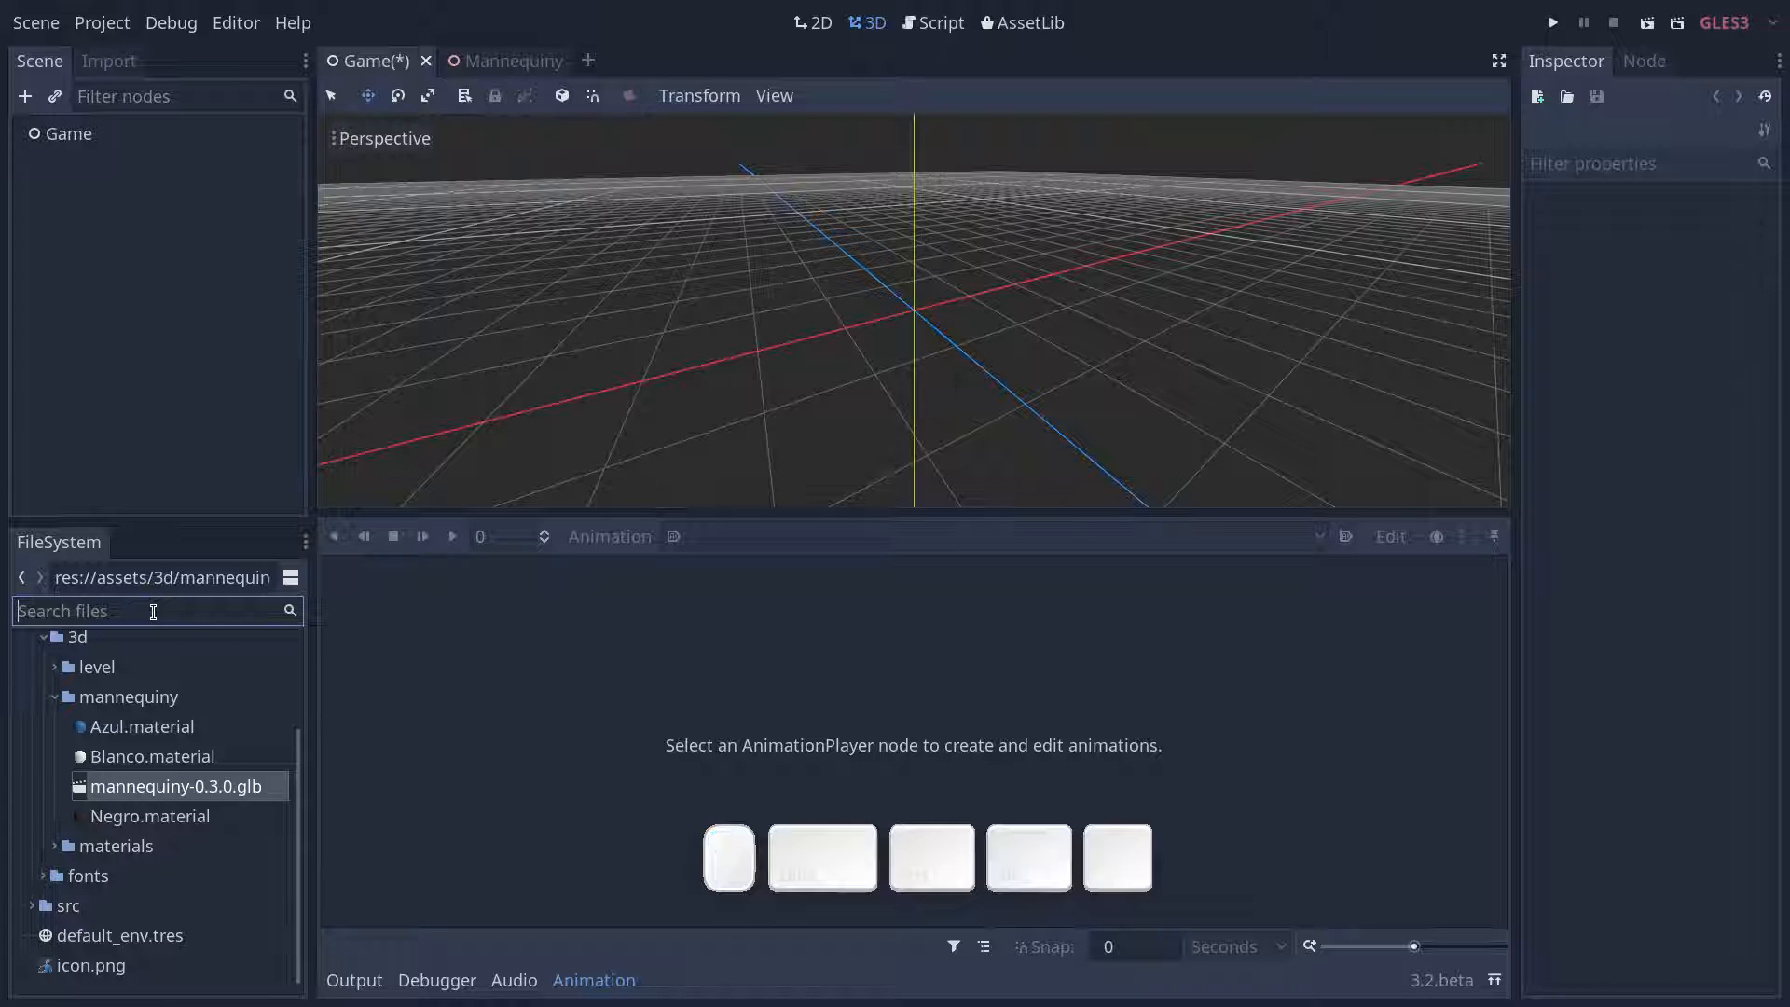
type("mannequin")
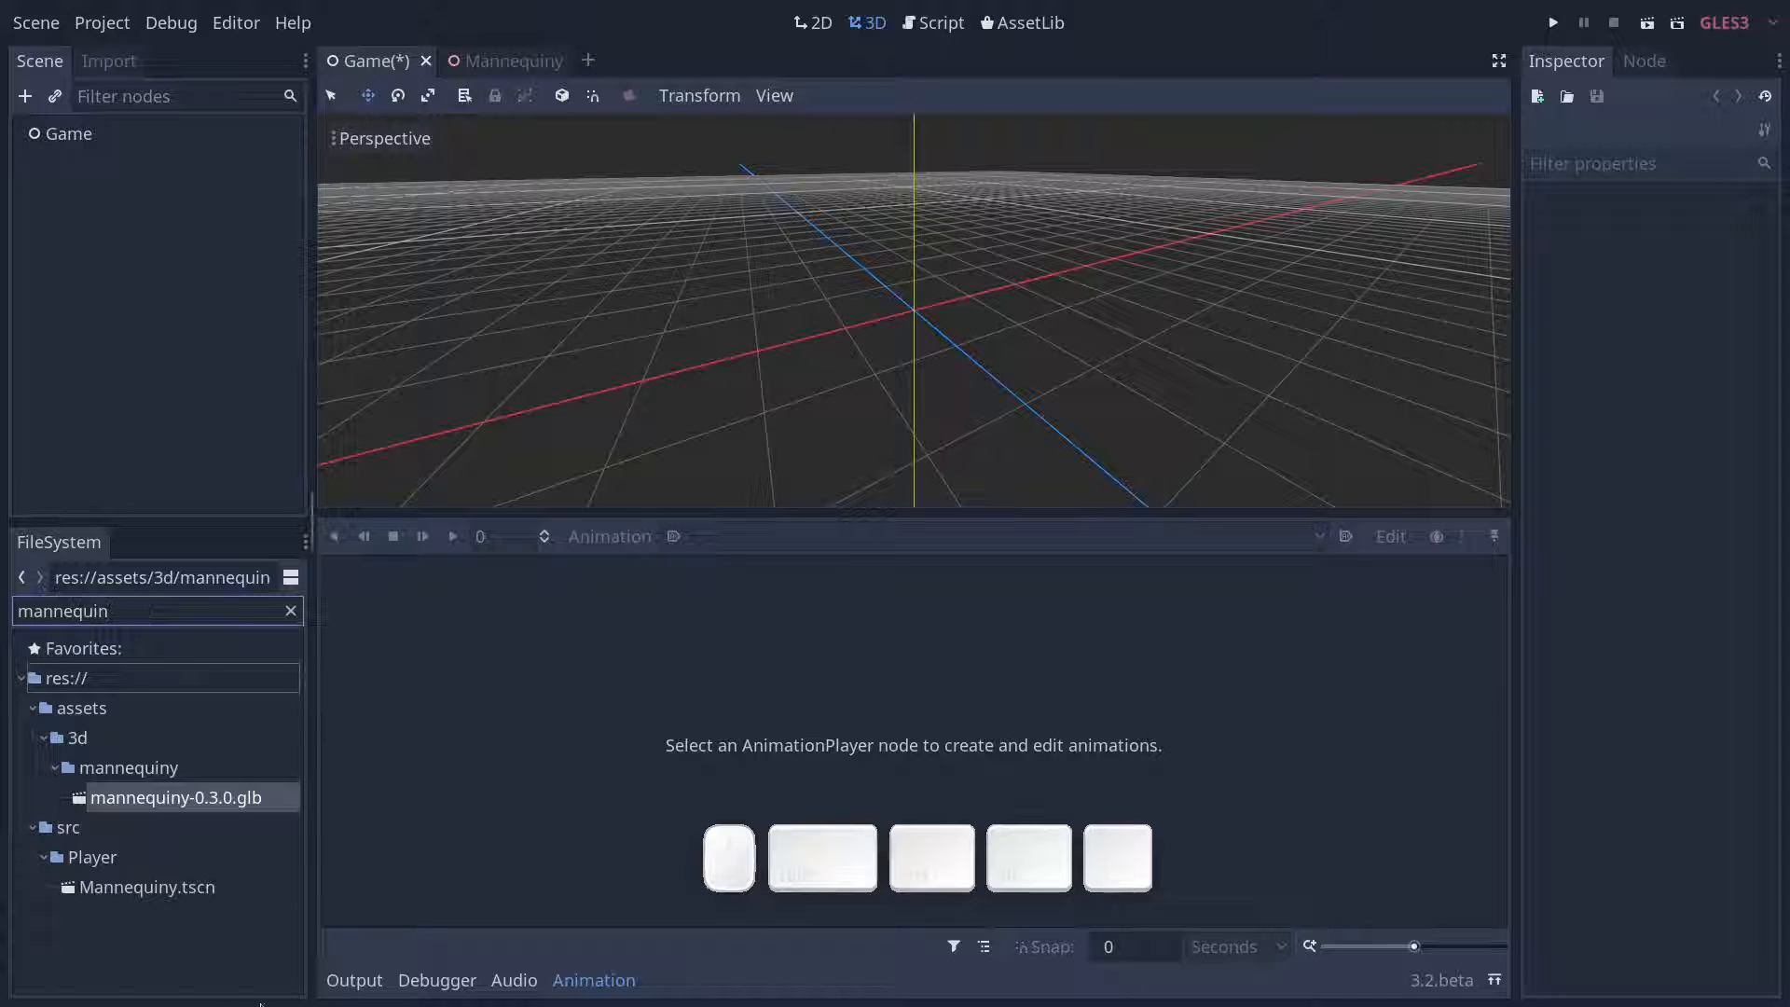
left_click_drag(140, 888, 136, 132)
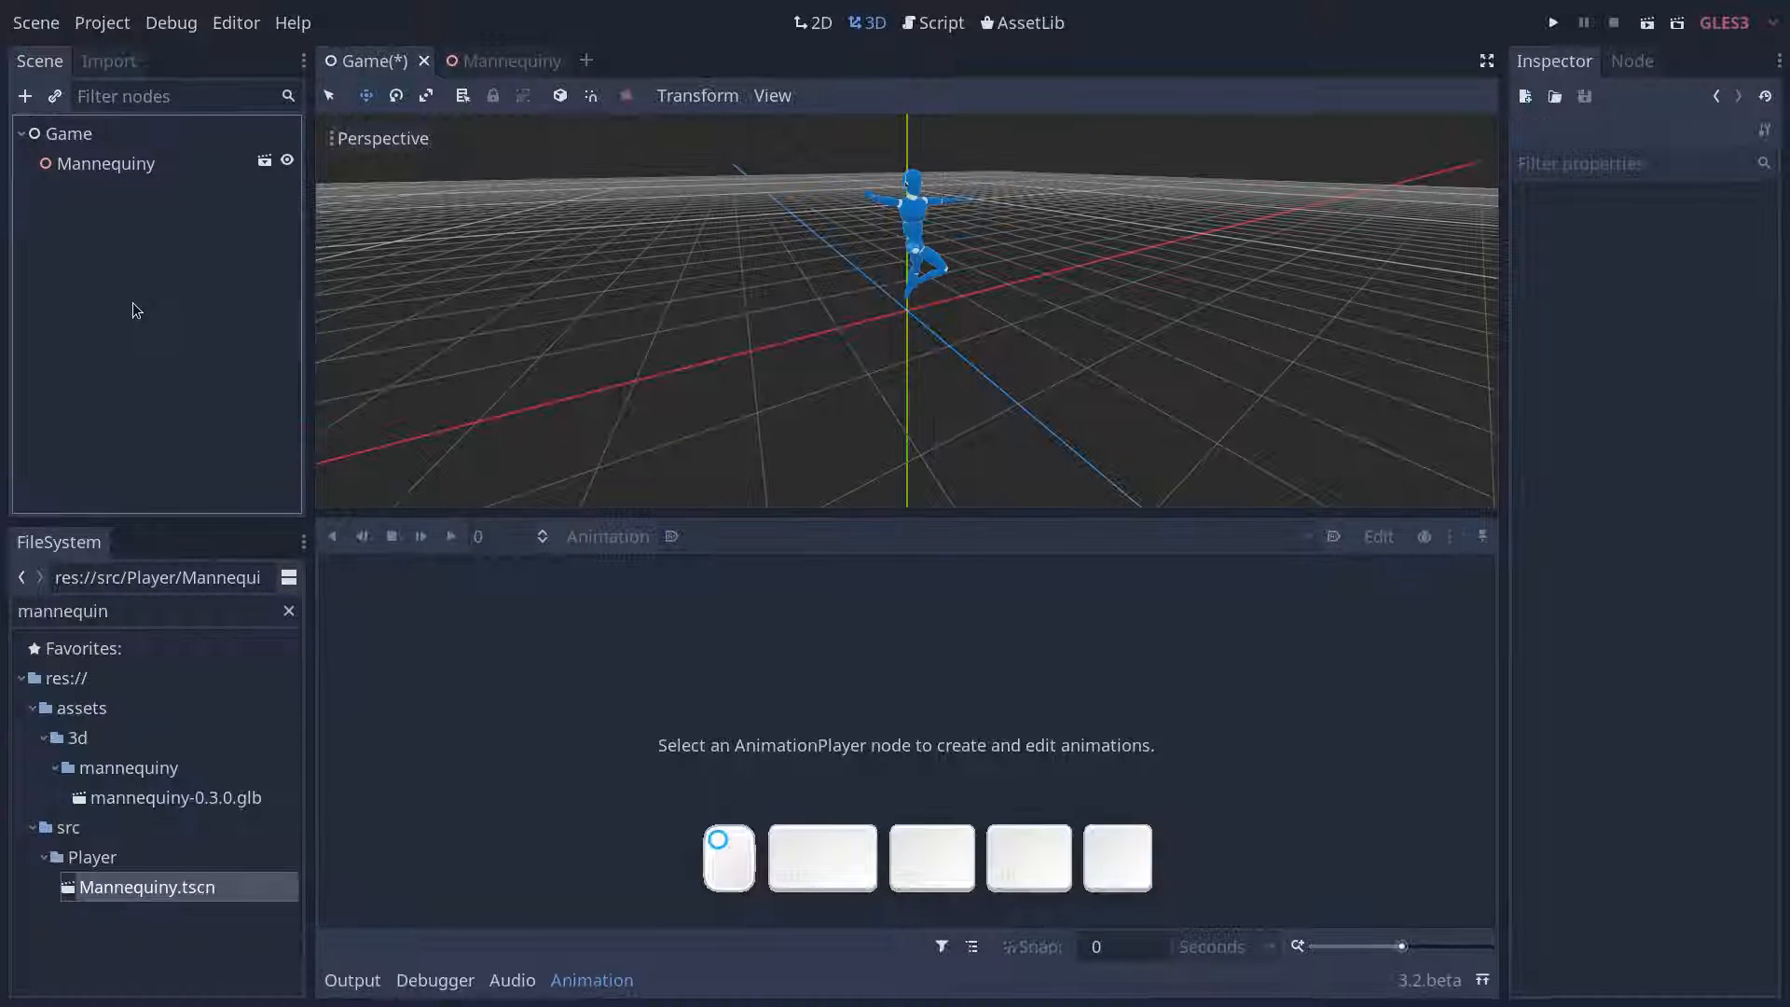
- Add a Camera node under Game and move it up and back so it stands in front of the mannequin
left_click(177, 142)
key("ctrl+a")
type("camera")
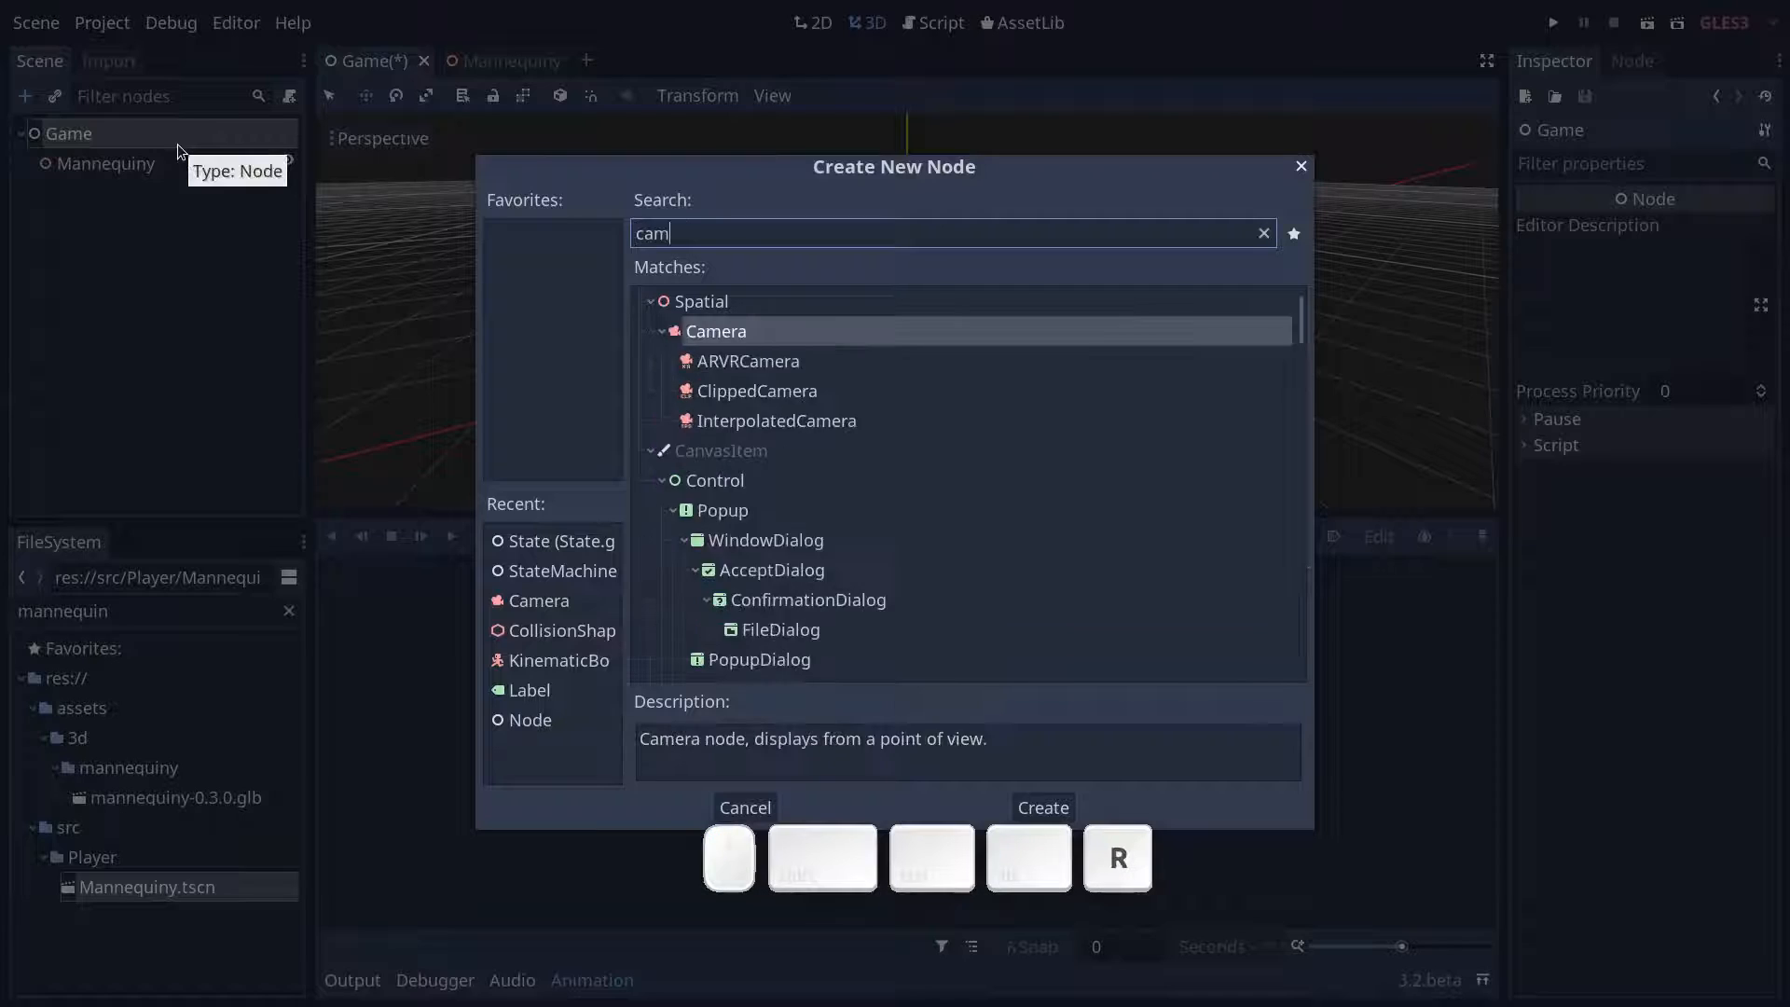
key("Return")
left_click_drag(971, 369, 1039, 434)
left_click_drag(1016, 299, 1040, 145)
left_click_drag(1179, 358, 1353, 389)
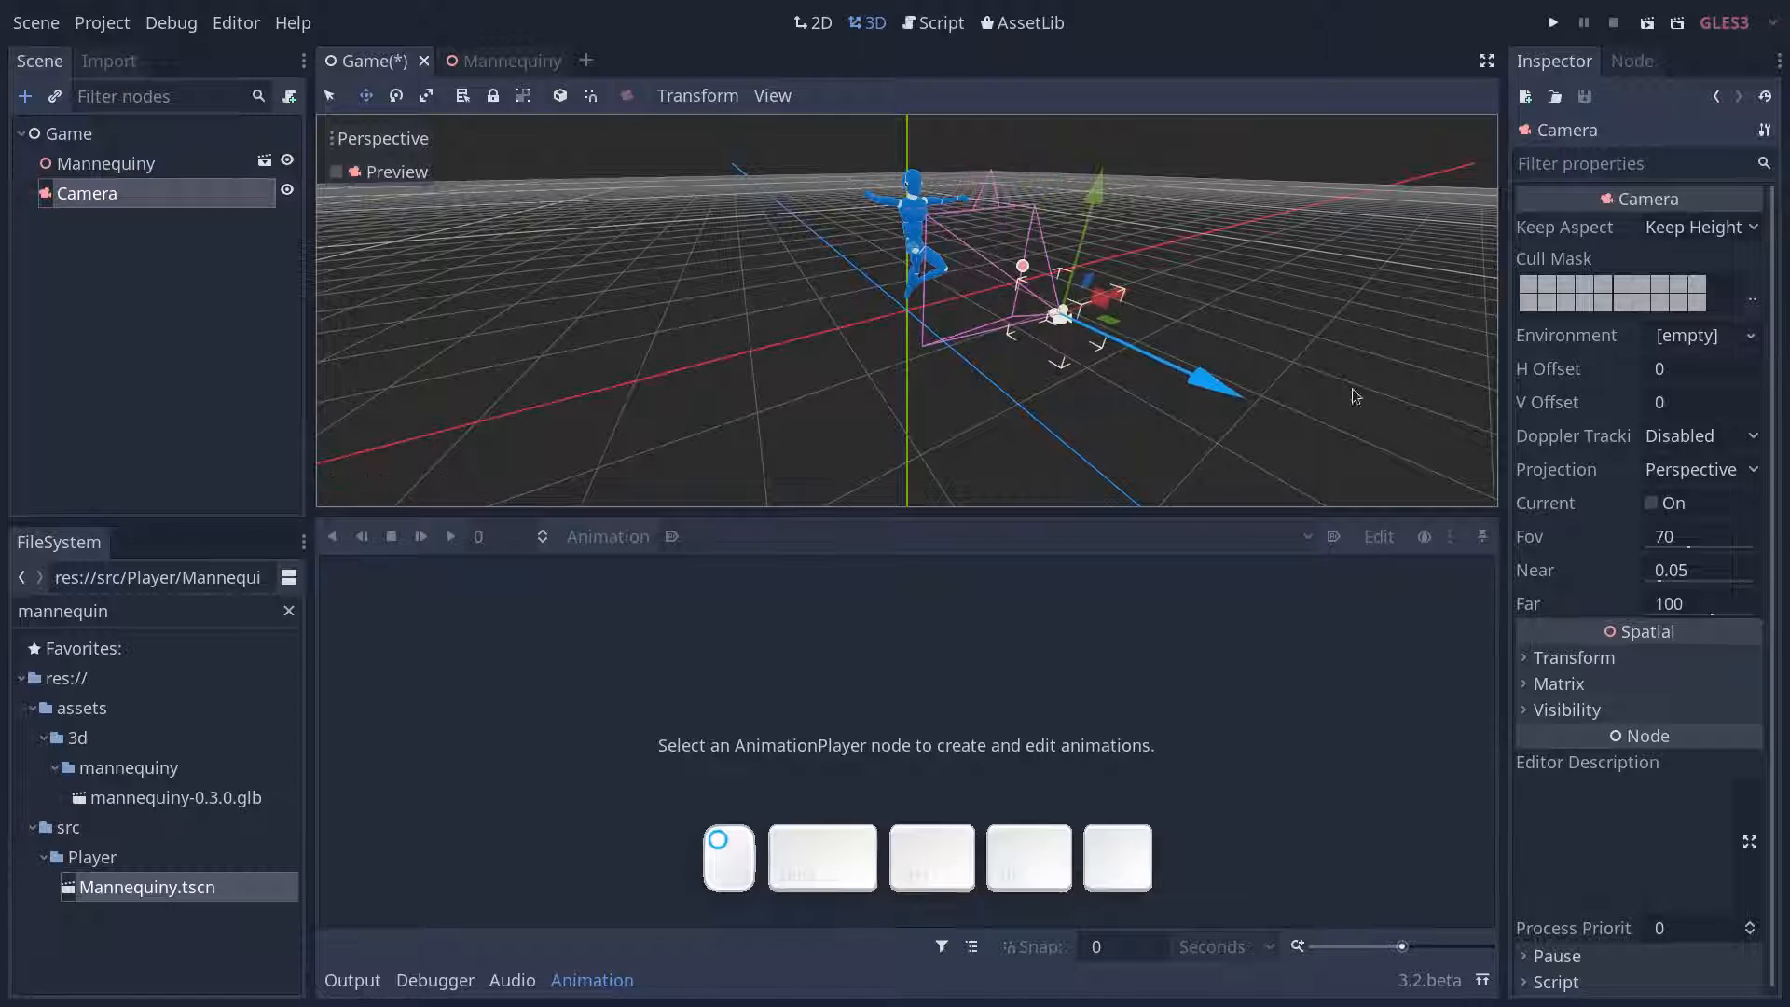
- Make the Camera the current one, then run the project to check the idle animation and stop it
left_click(1652, 503)
key("F5")
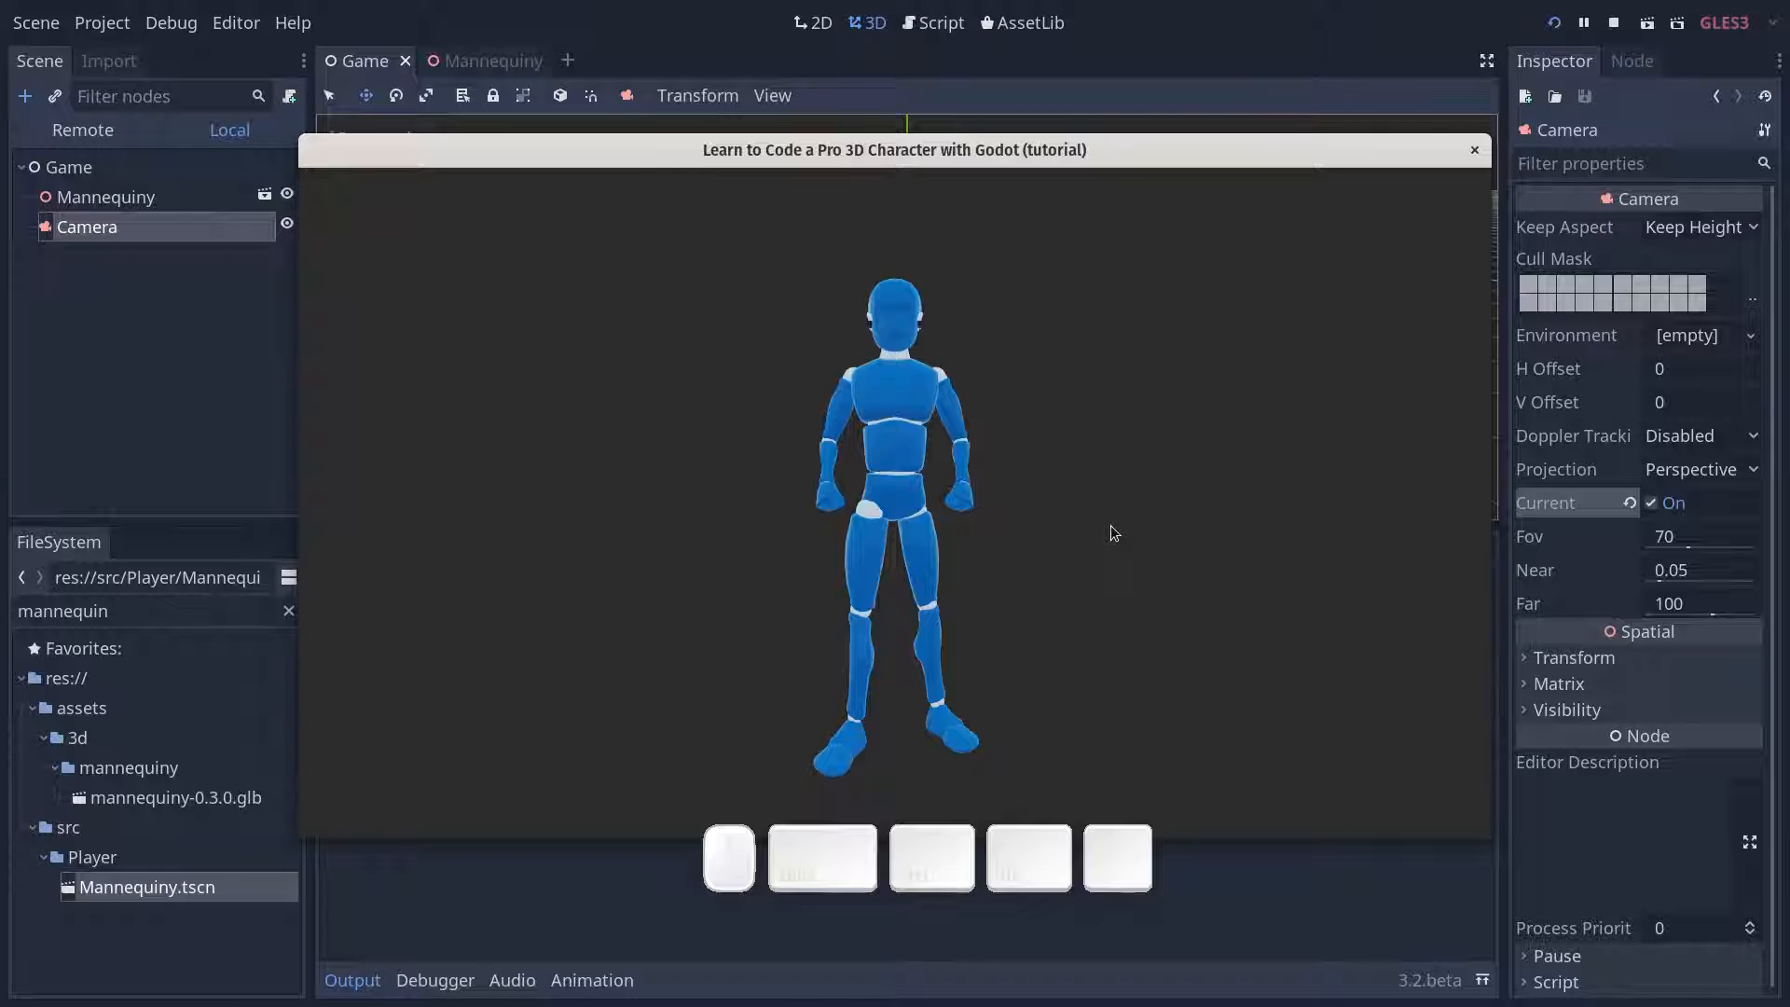
key("F8")
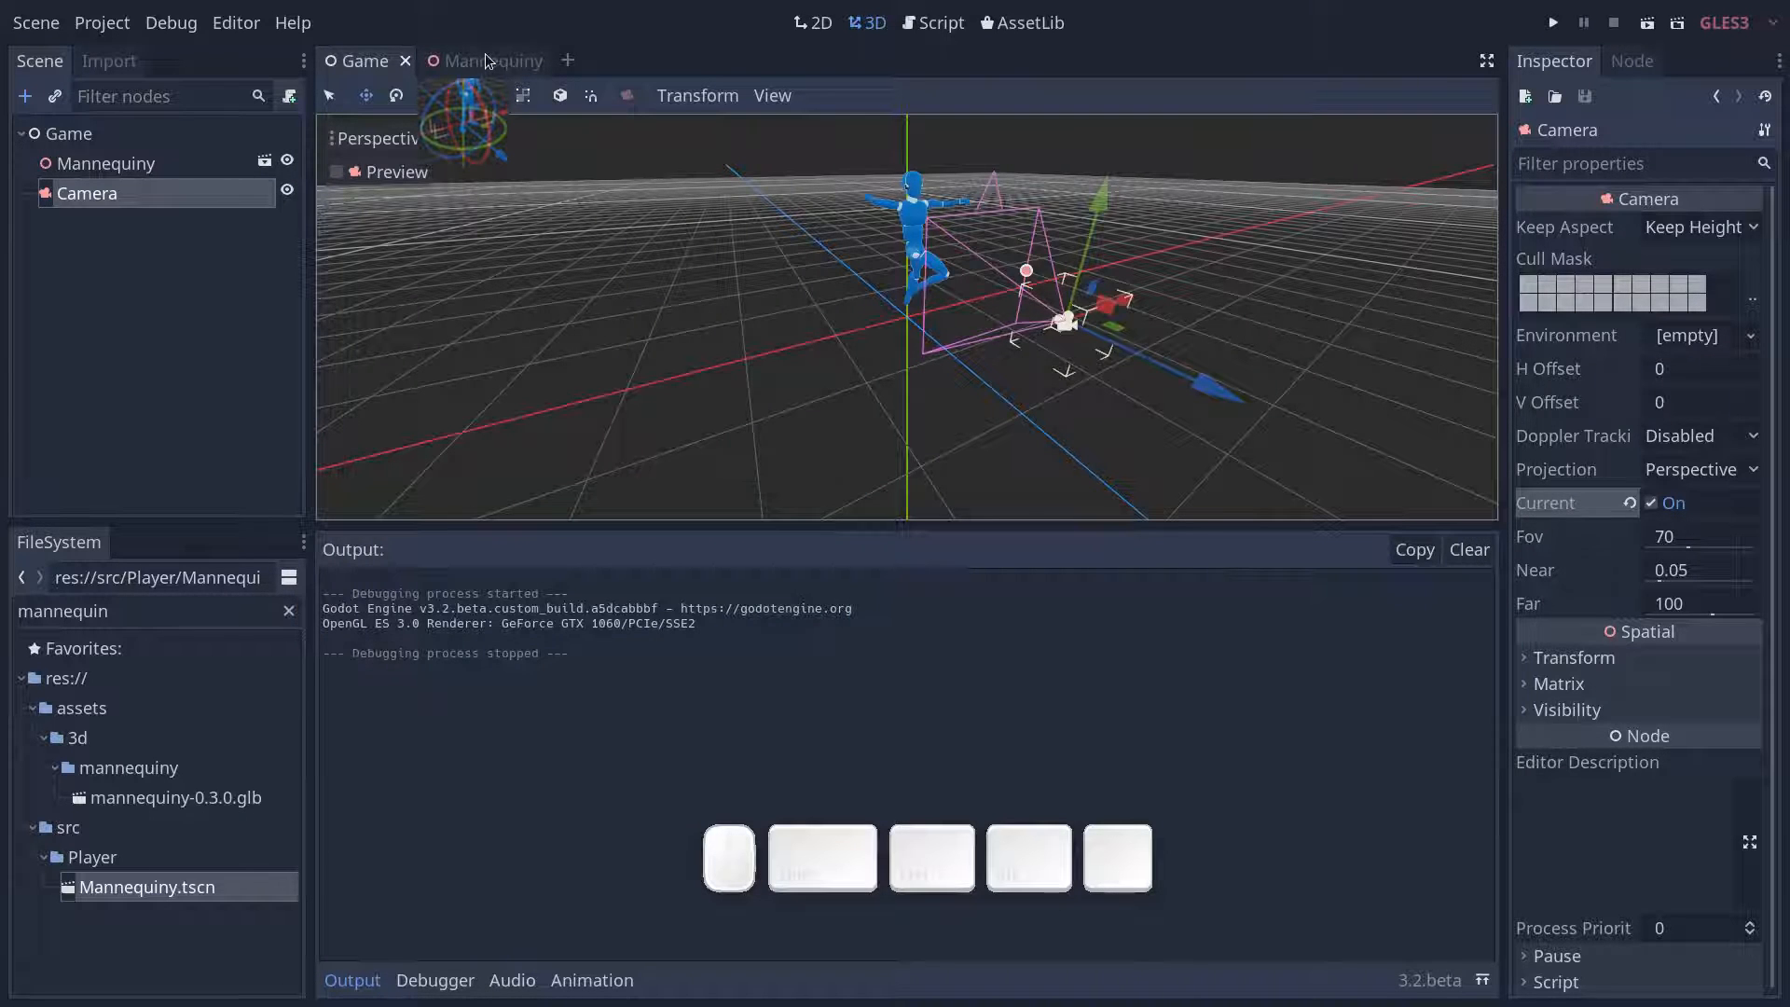
- Clear the inheritance of the Mannequiny scene's root node and save the scene
left_click(486, 61)
right_click(131, 141)
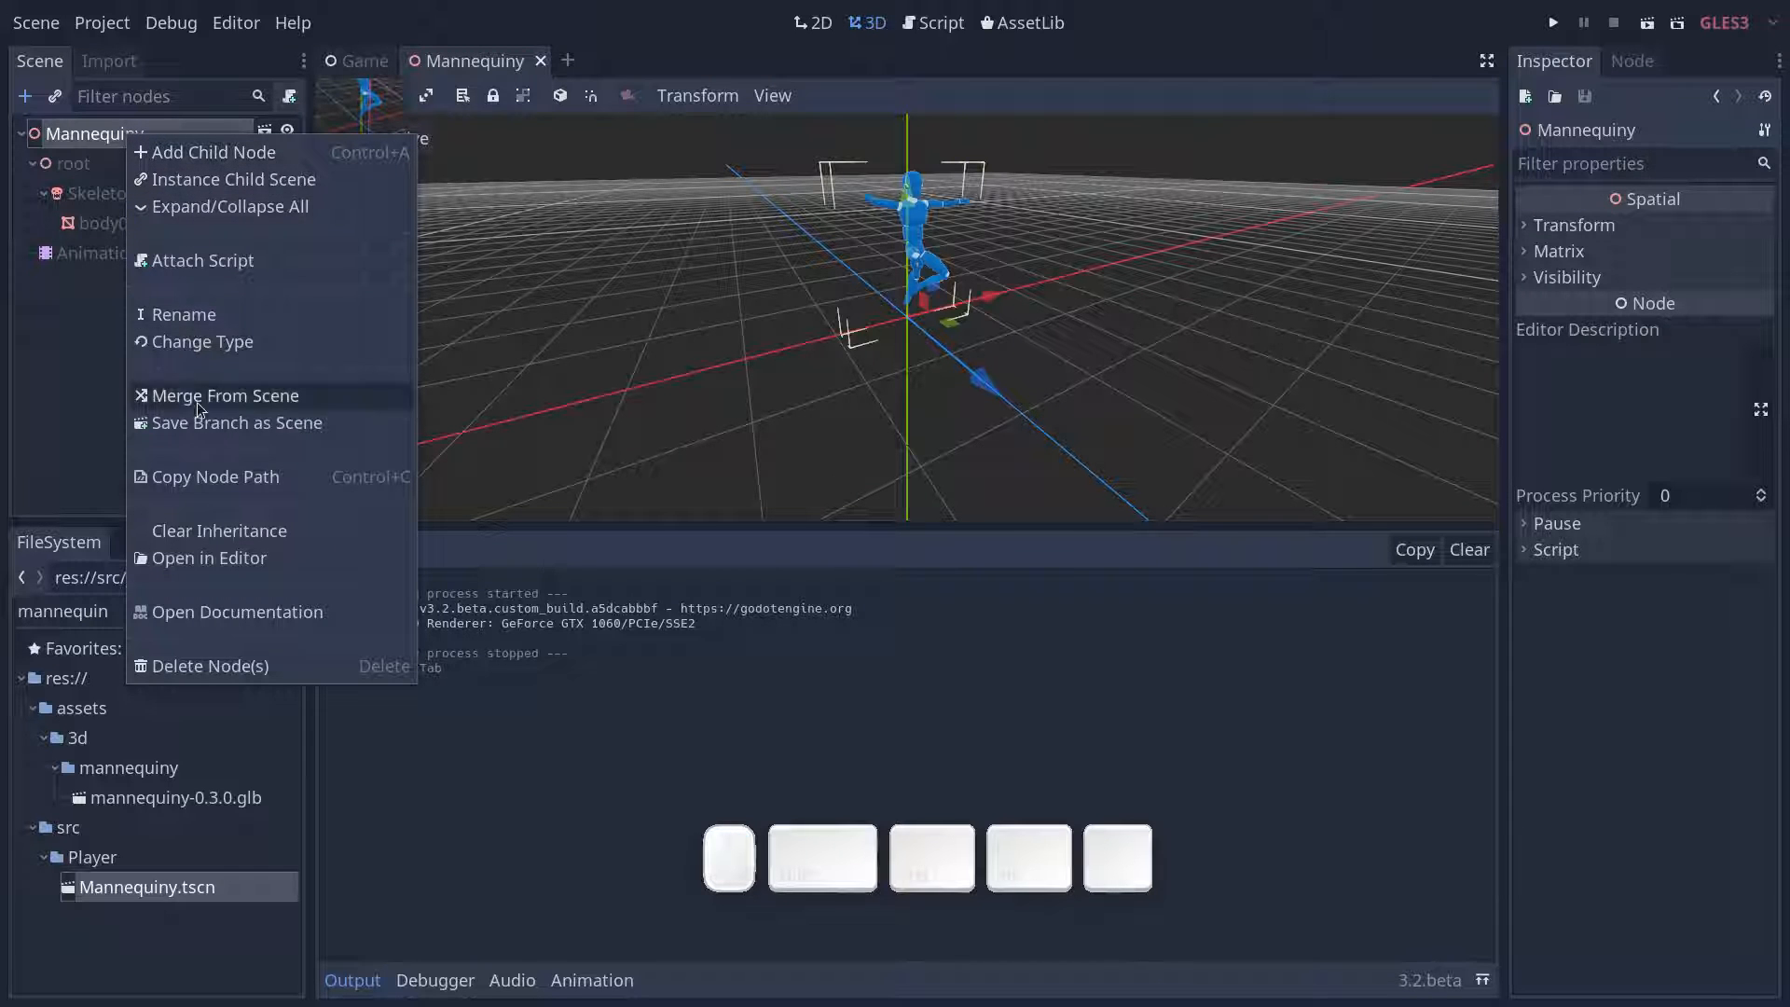
left_click(197, 530)
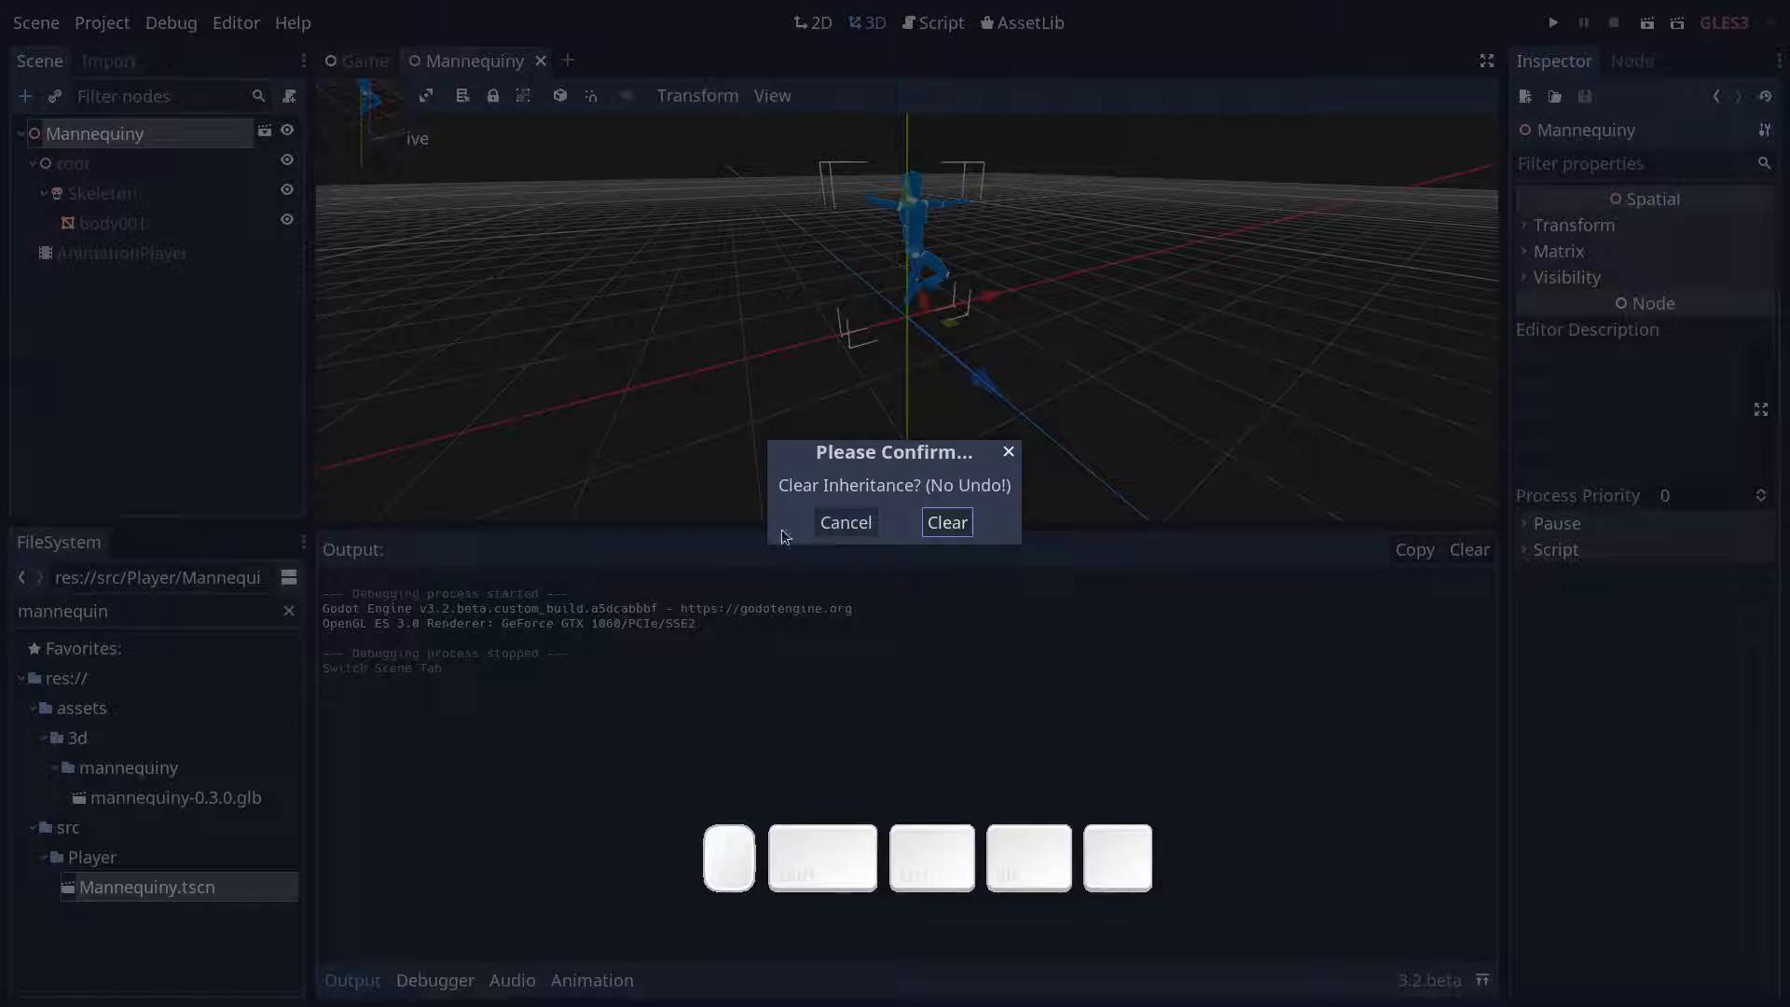
left_click(945, 521)
key("ctrl+s")
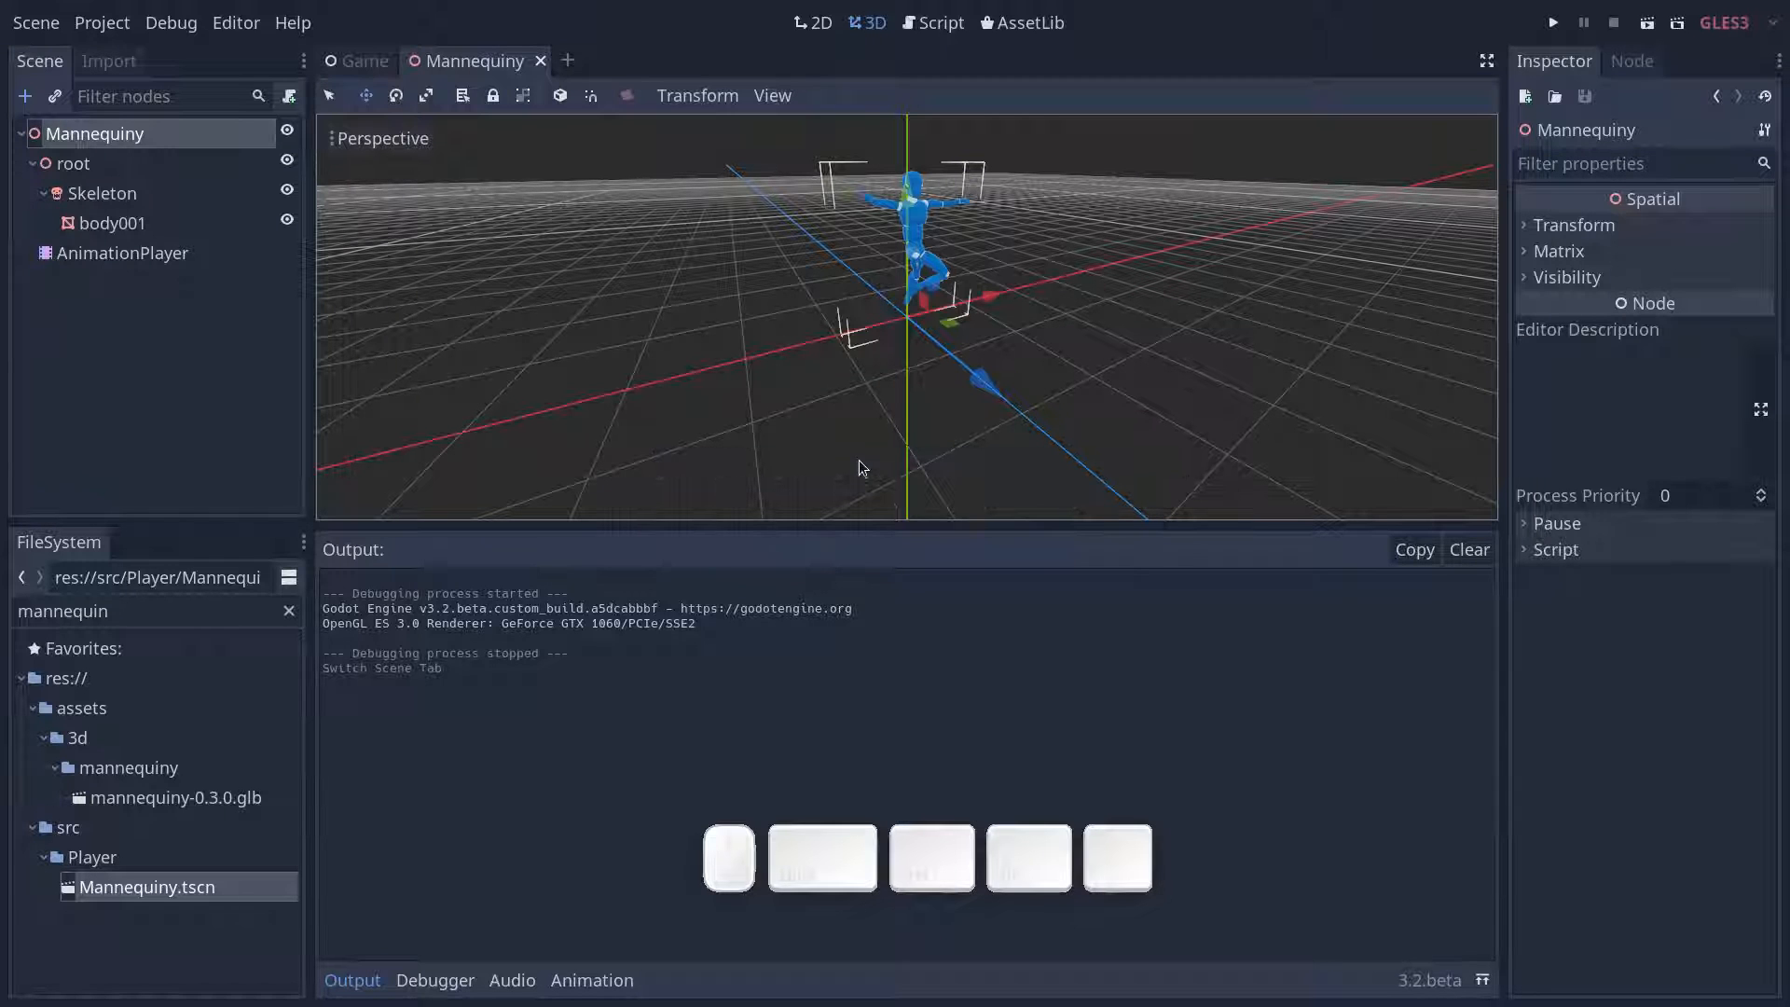
left_click(32, 165)
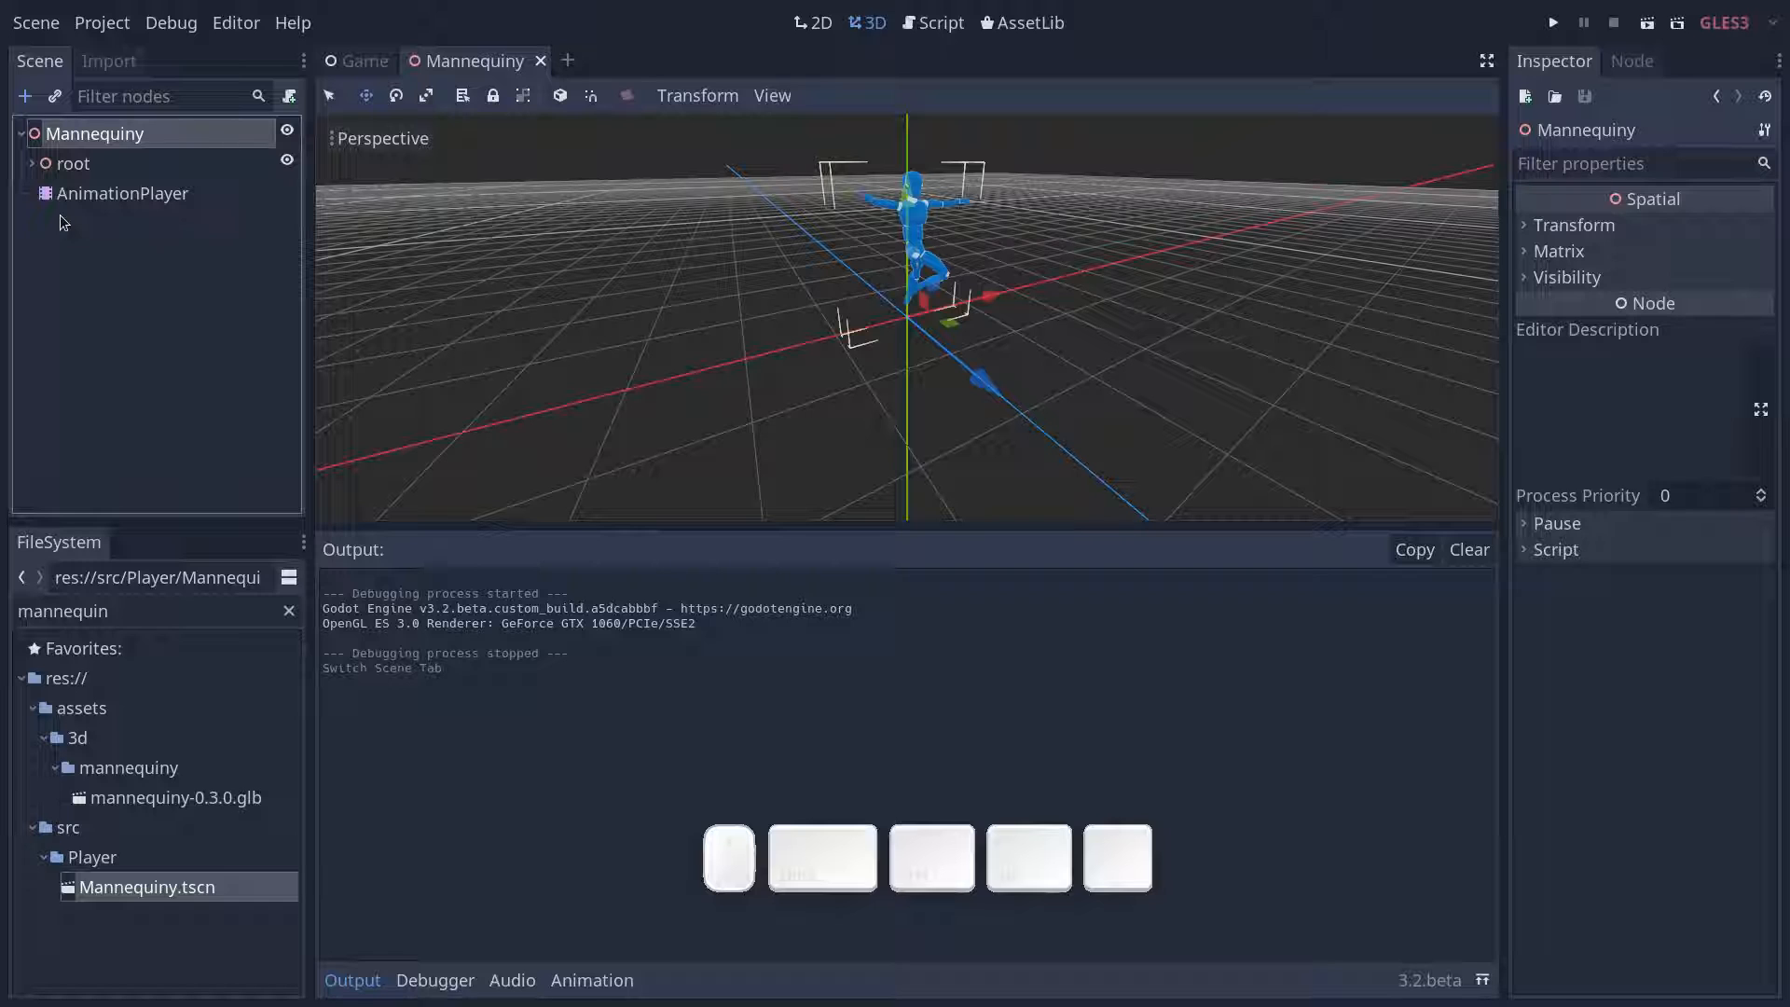
left_click(32, 164)
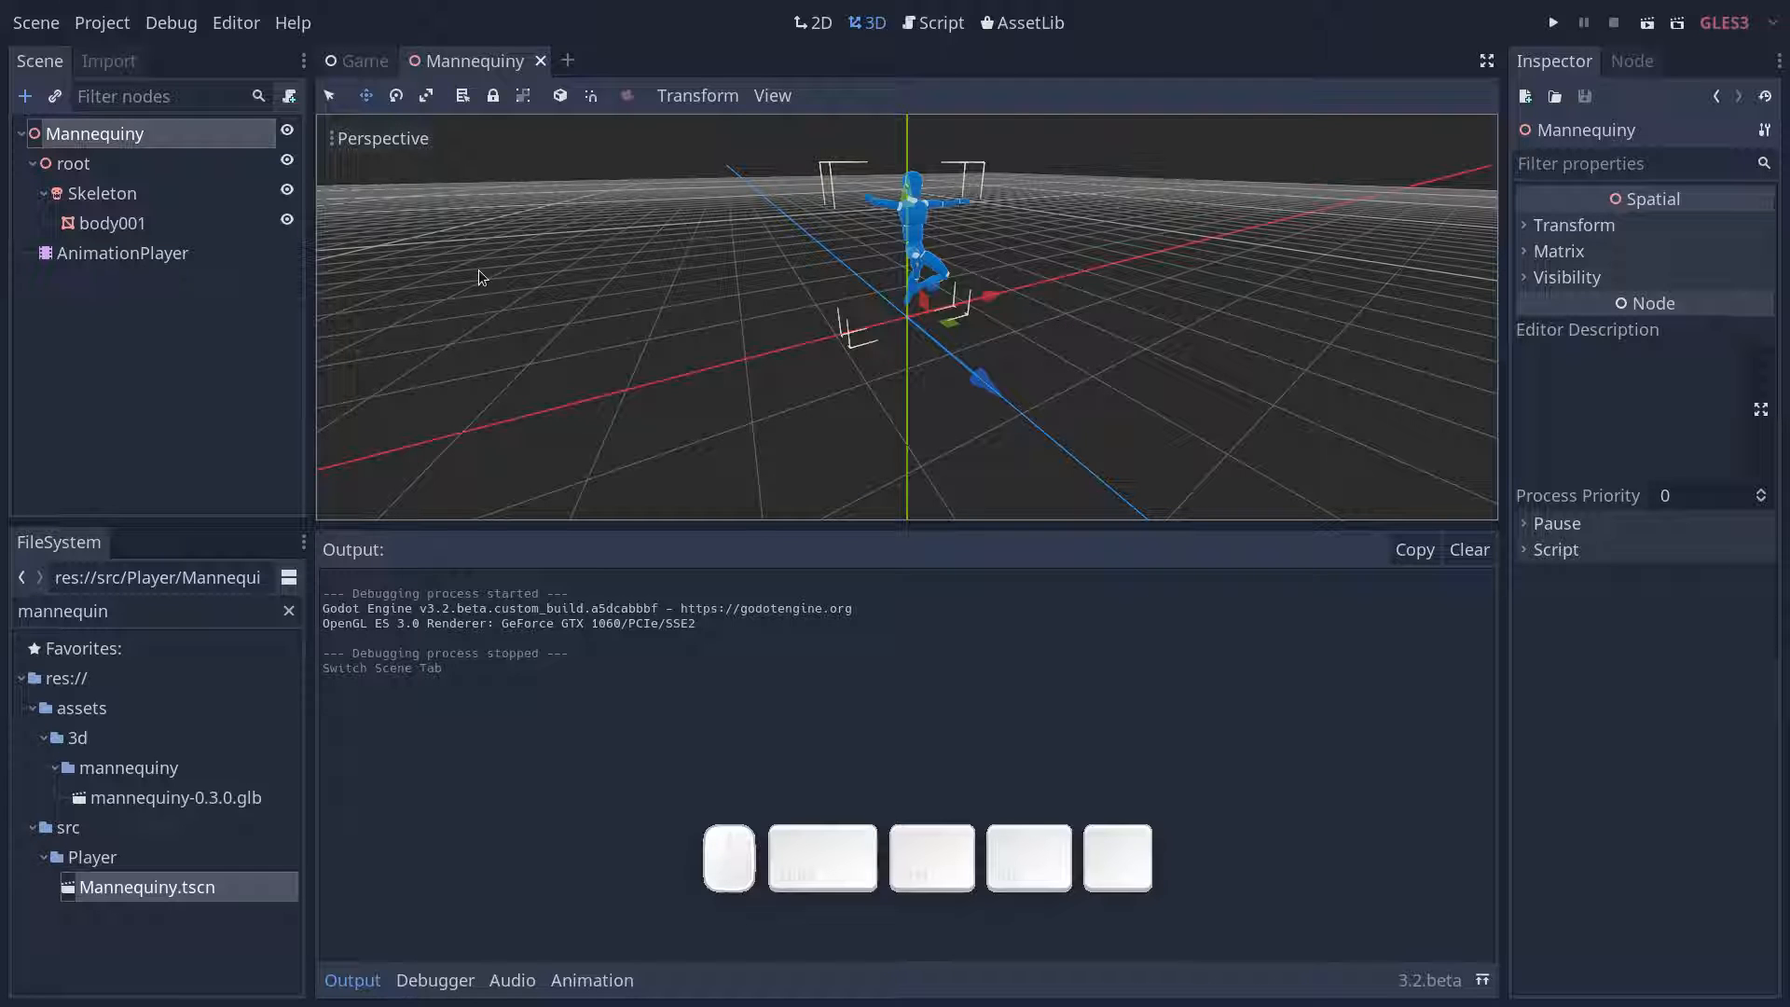
- Attach a new GDScript, Mannequiny.gd, to the Mannequiny root node, declare class_name Mannequiny in it and save
left_click(289, 97)
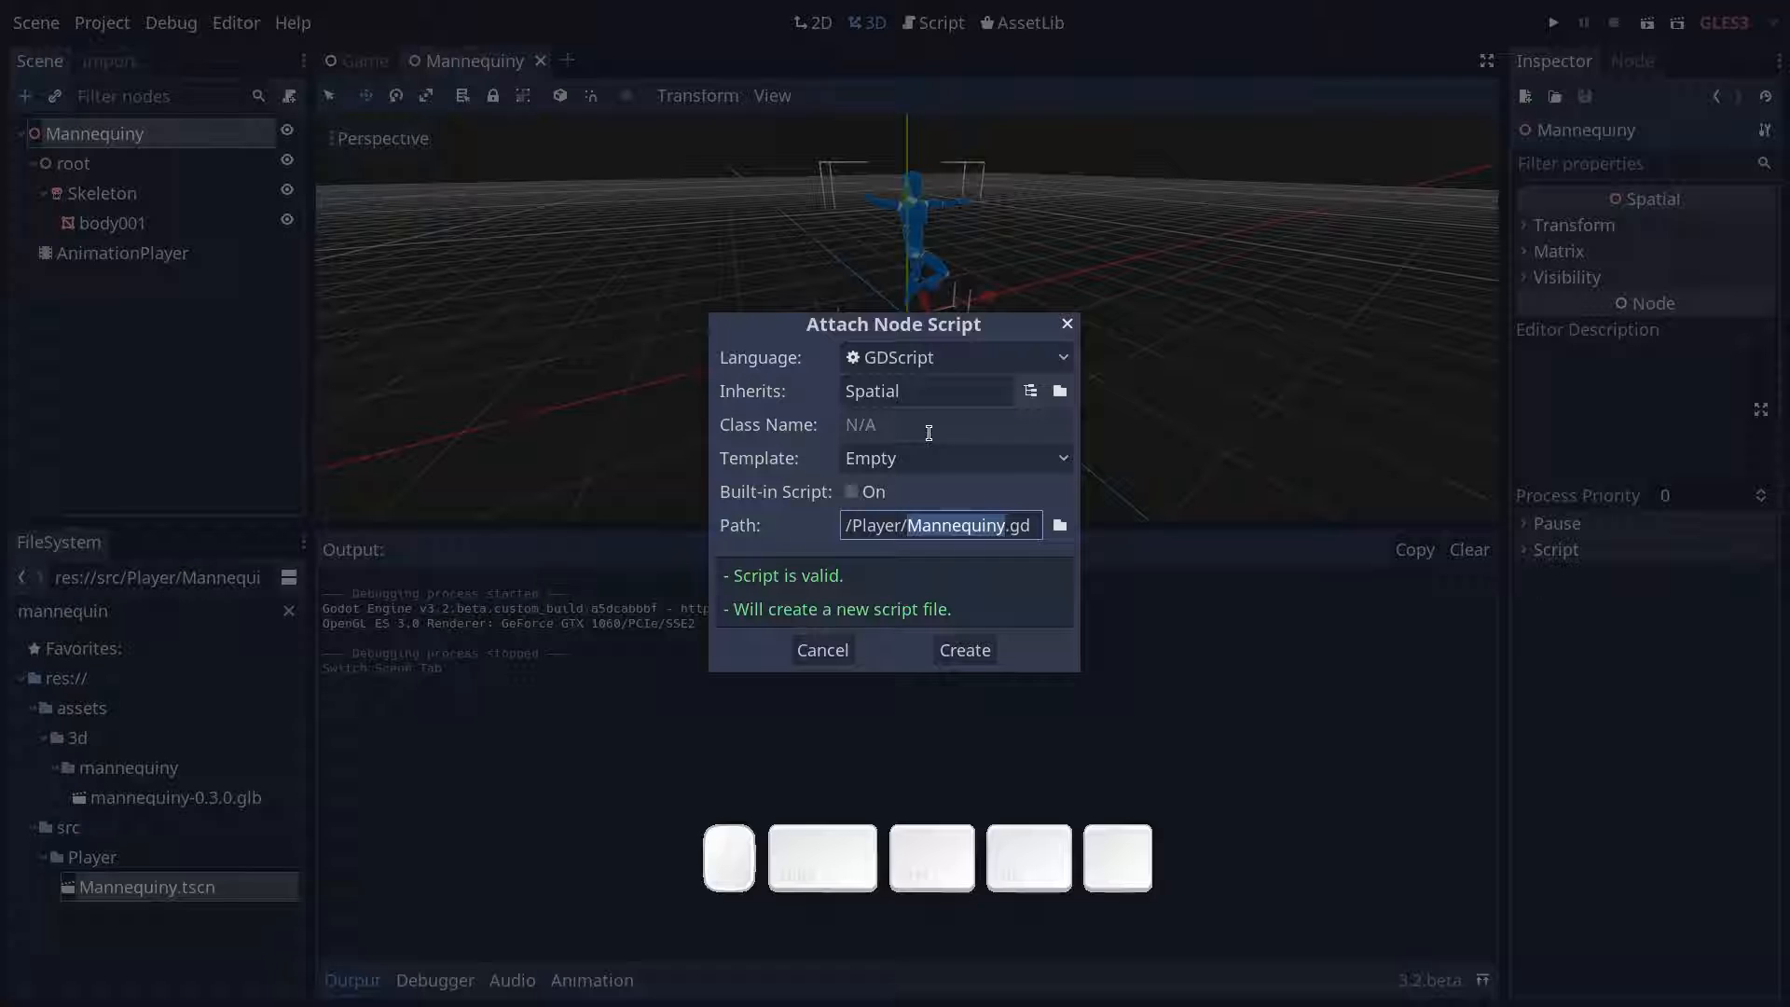
key("Return")
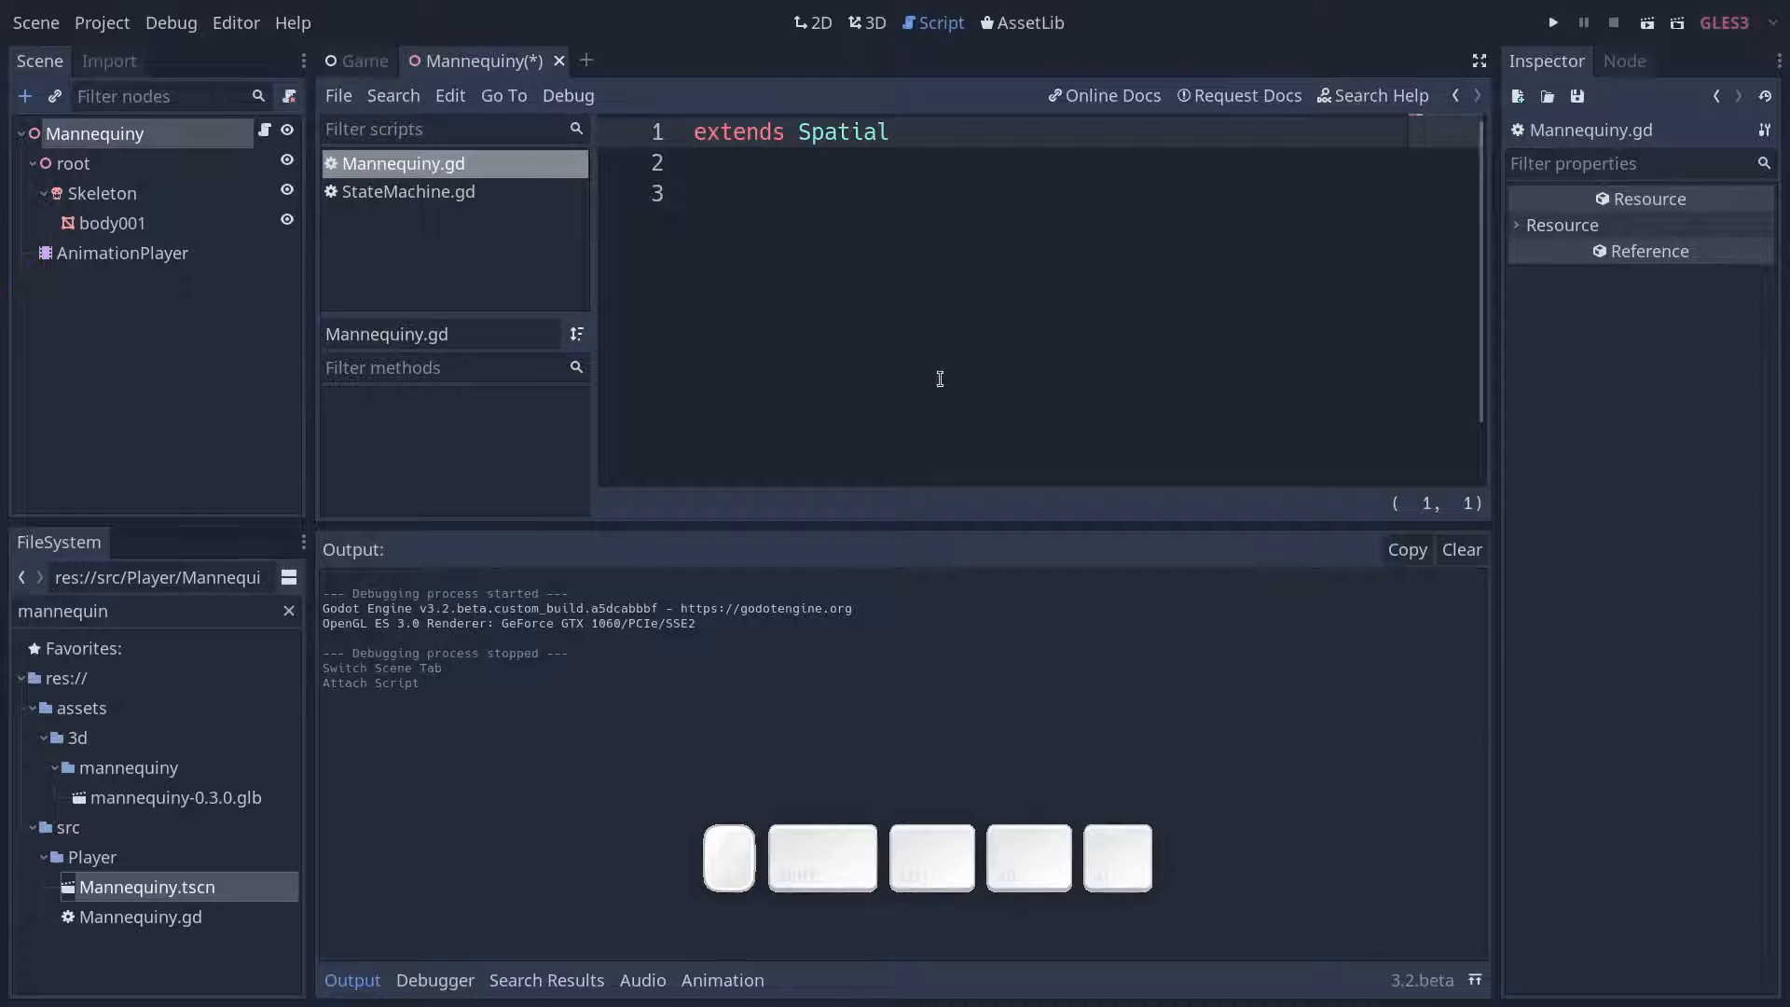
left_click(881, 160)
type("cla")
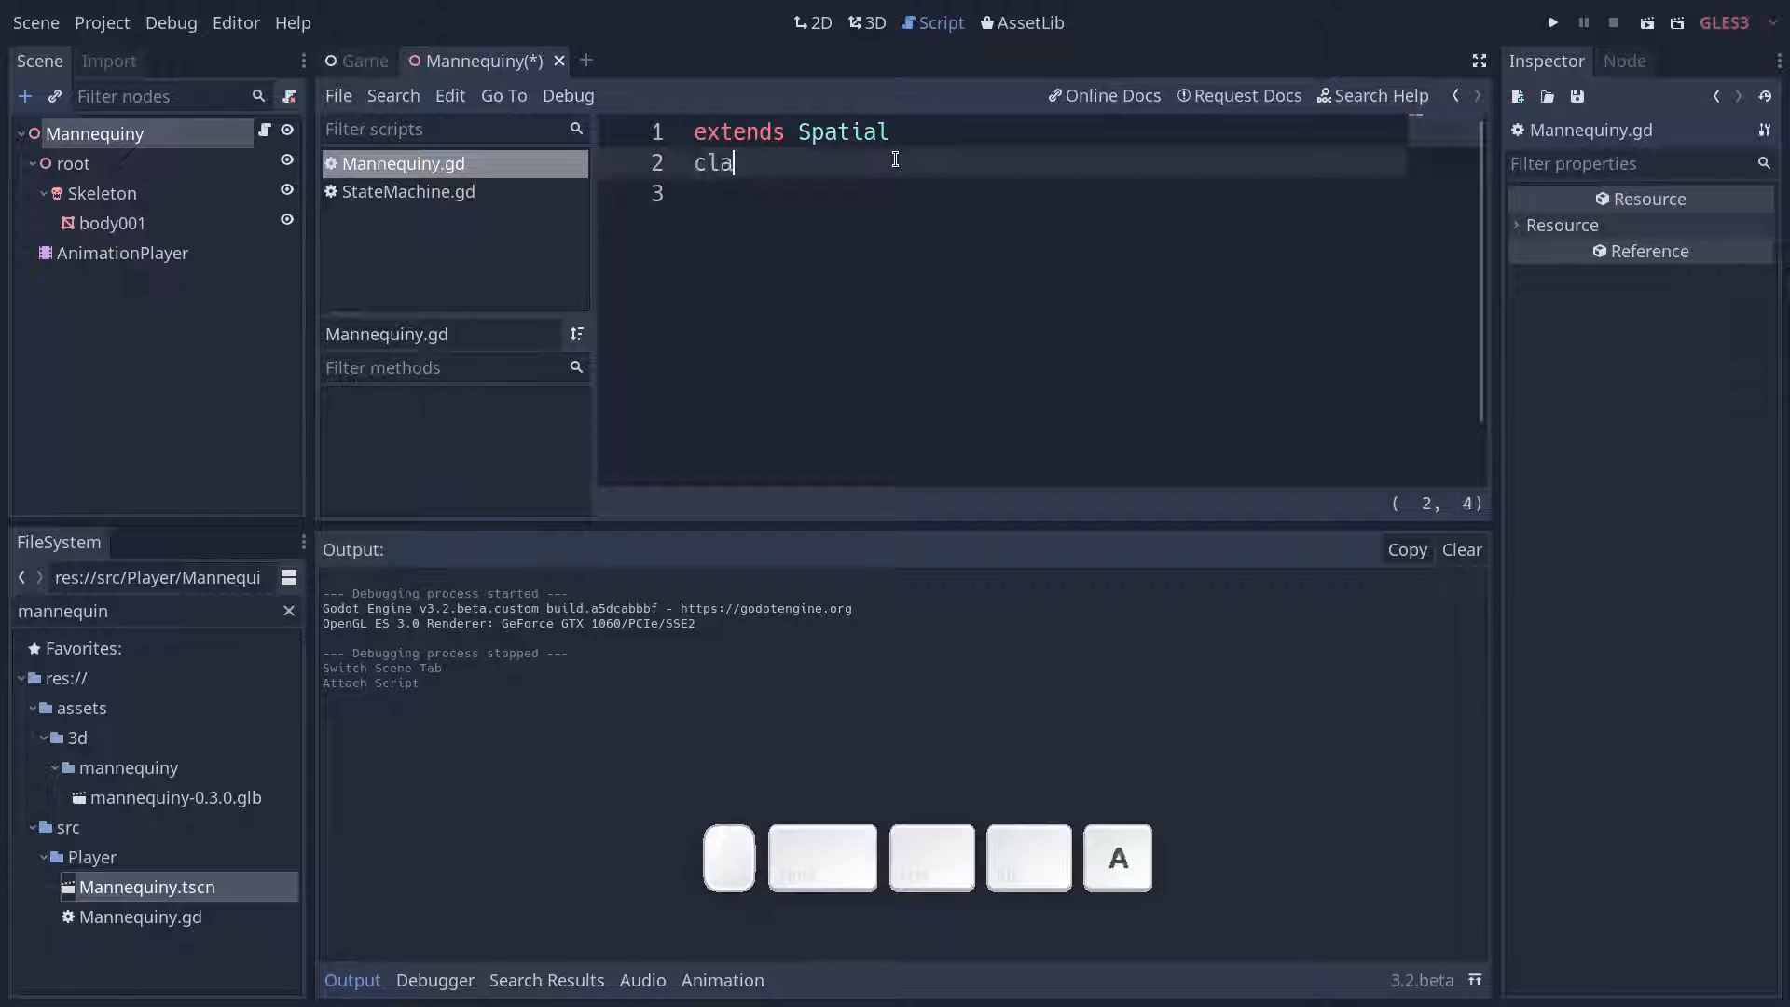
type("ss_name ")
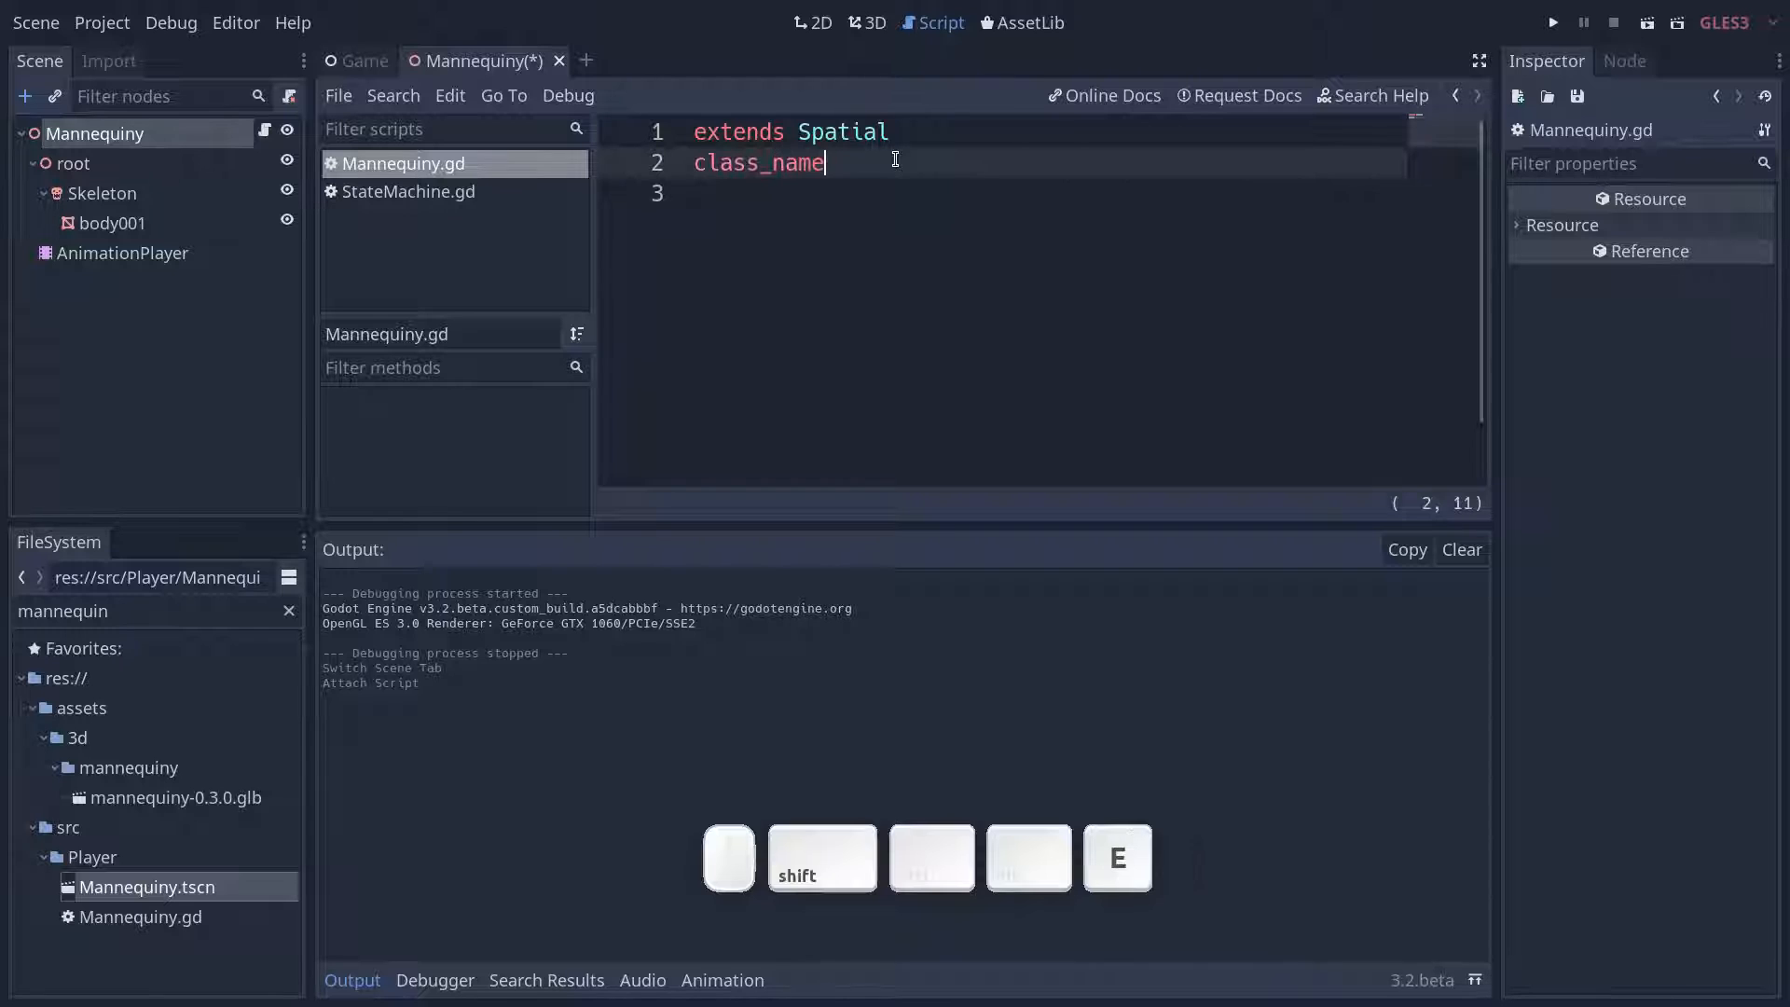
type("Mannequiny")
key("ctrl+s")
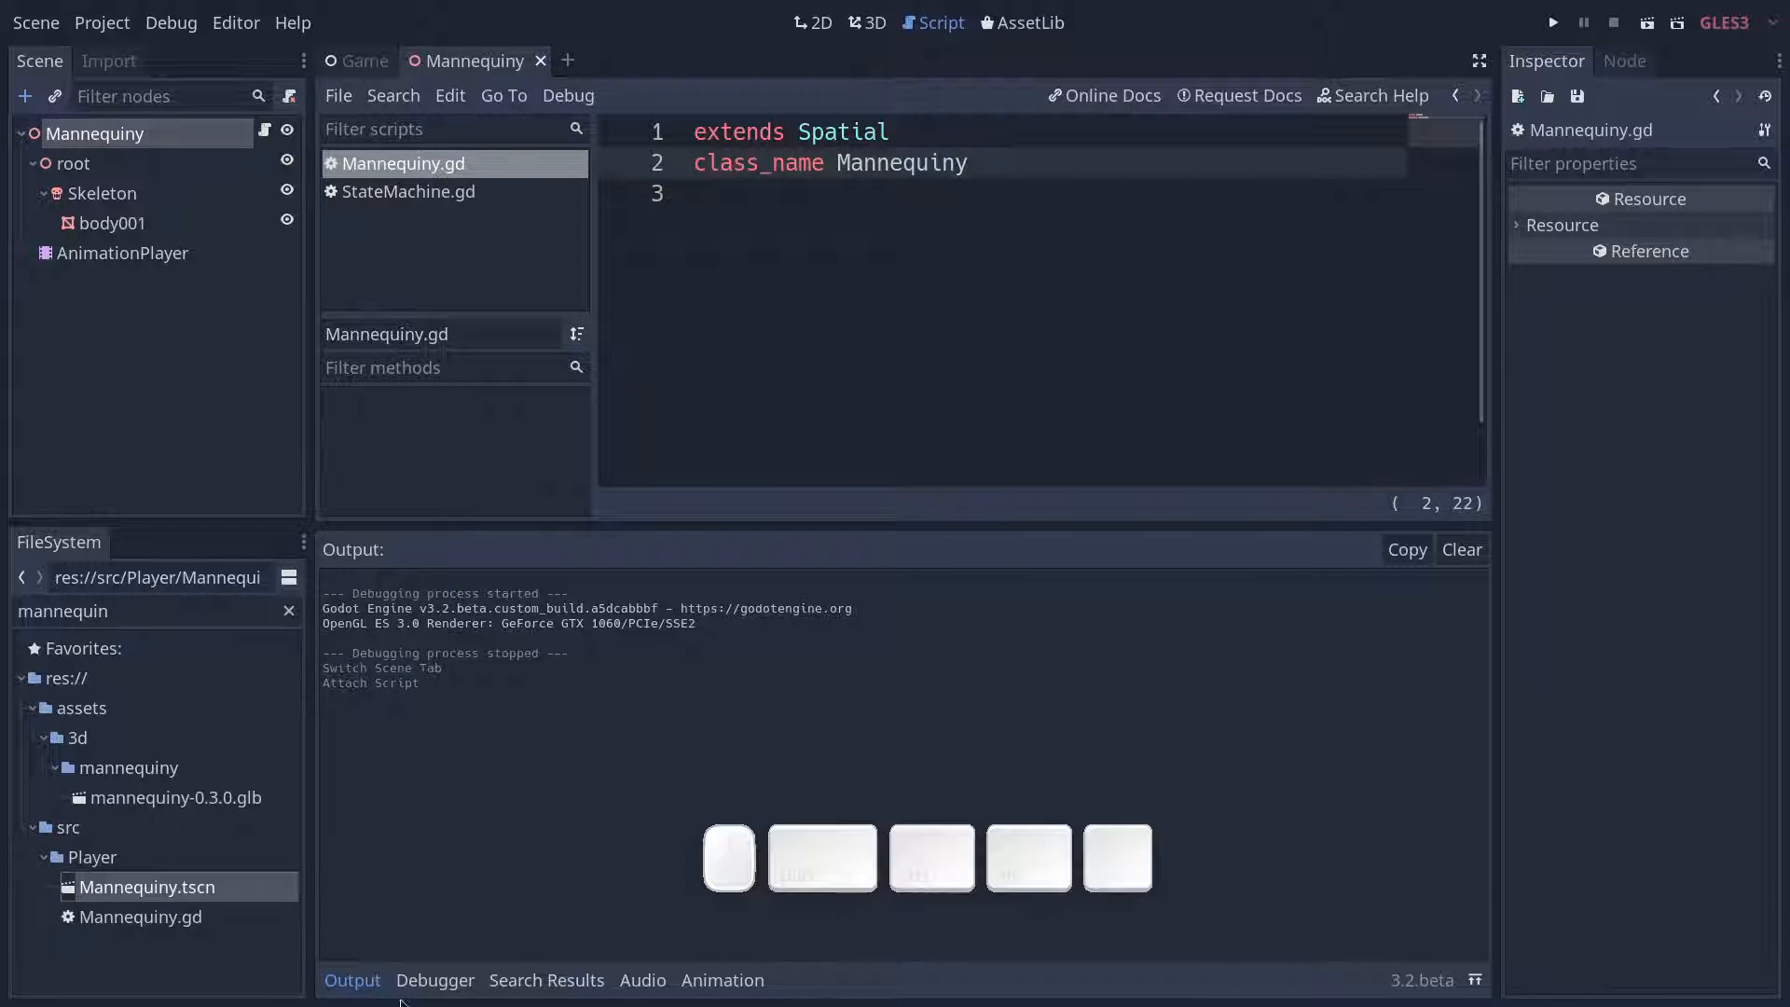
left_click(373, 983)
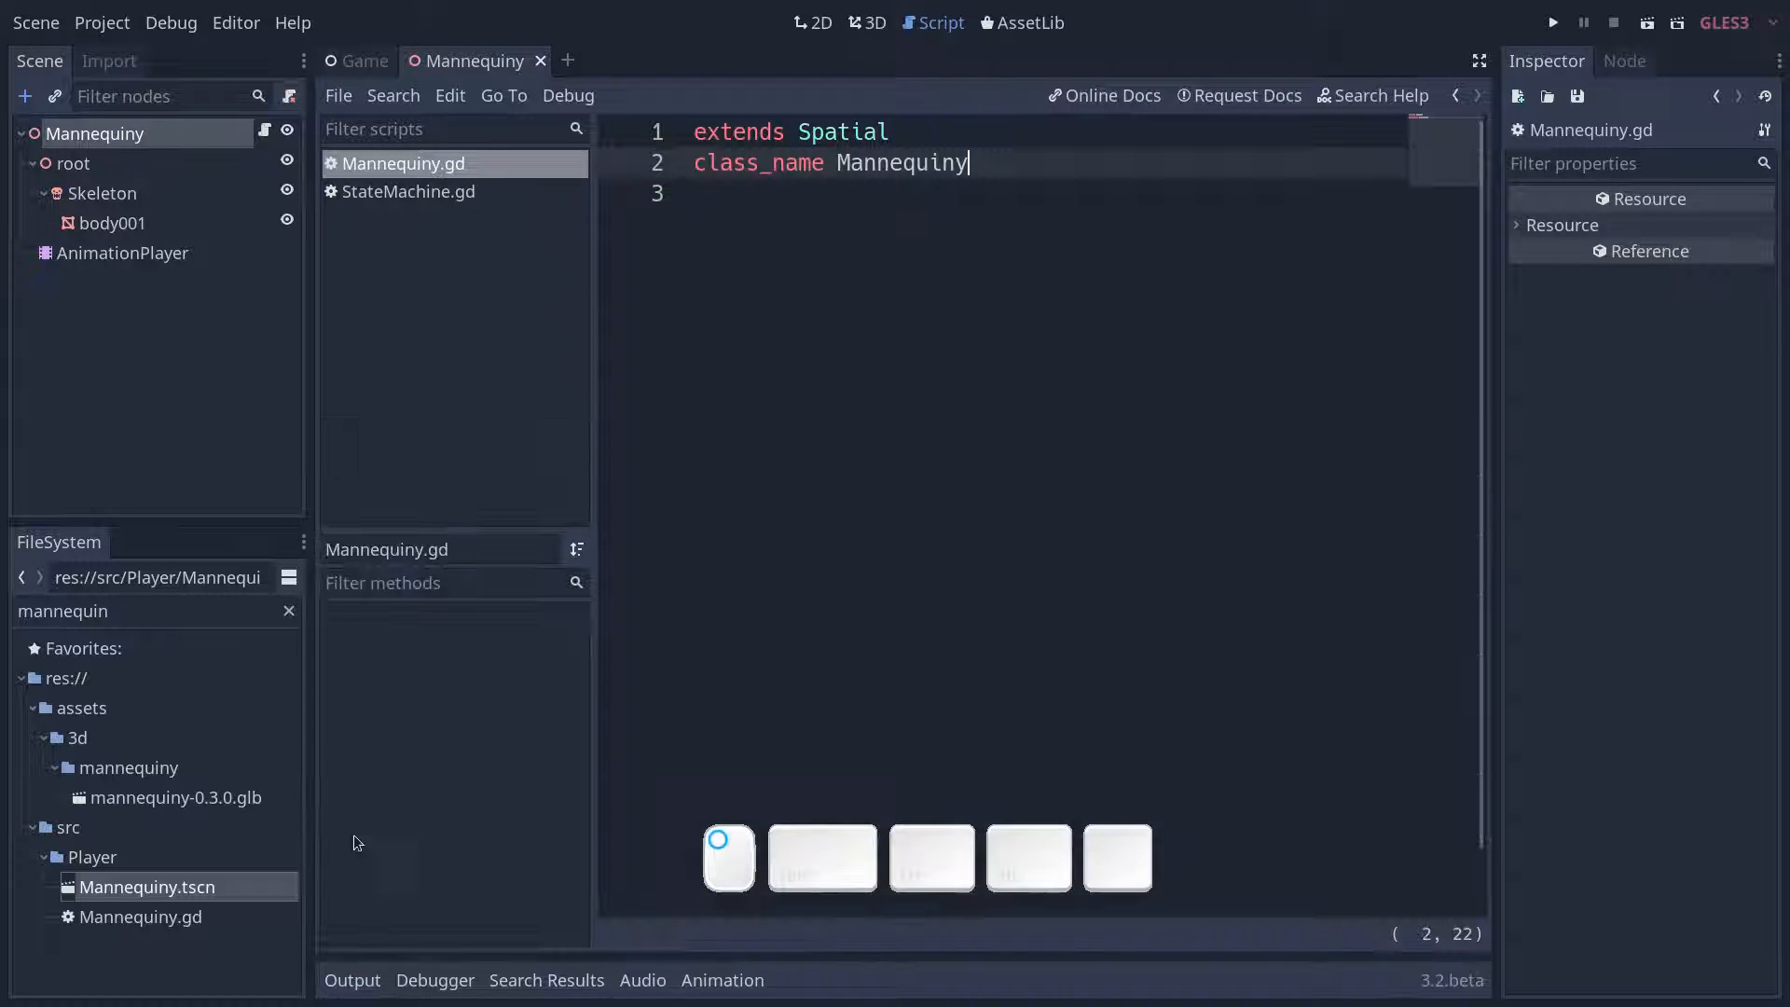
- Create a new scene with a KinematicBody as its root node and rename the root to Player
left_click(30, 31)
left_click(56, 57)
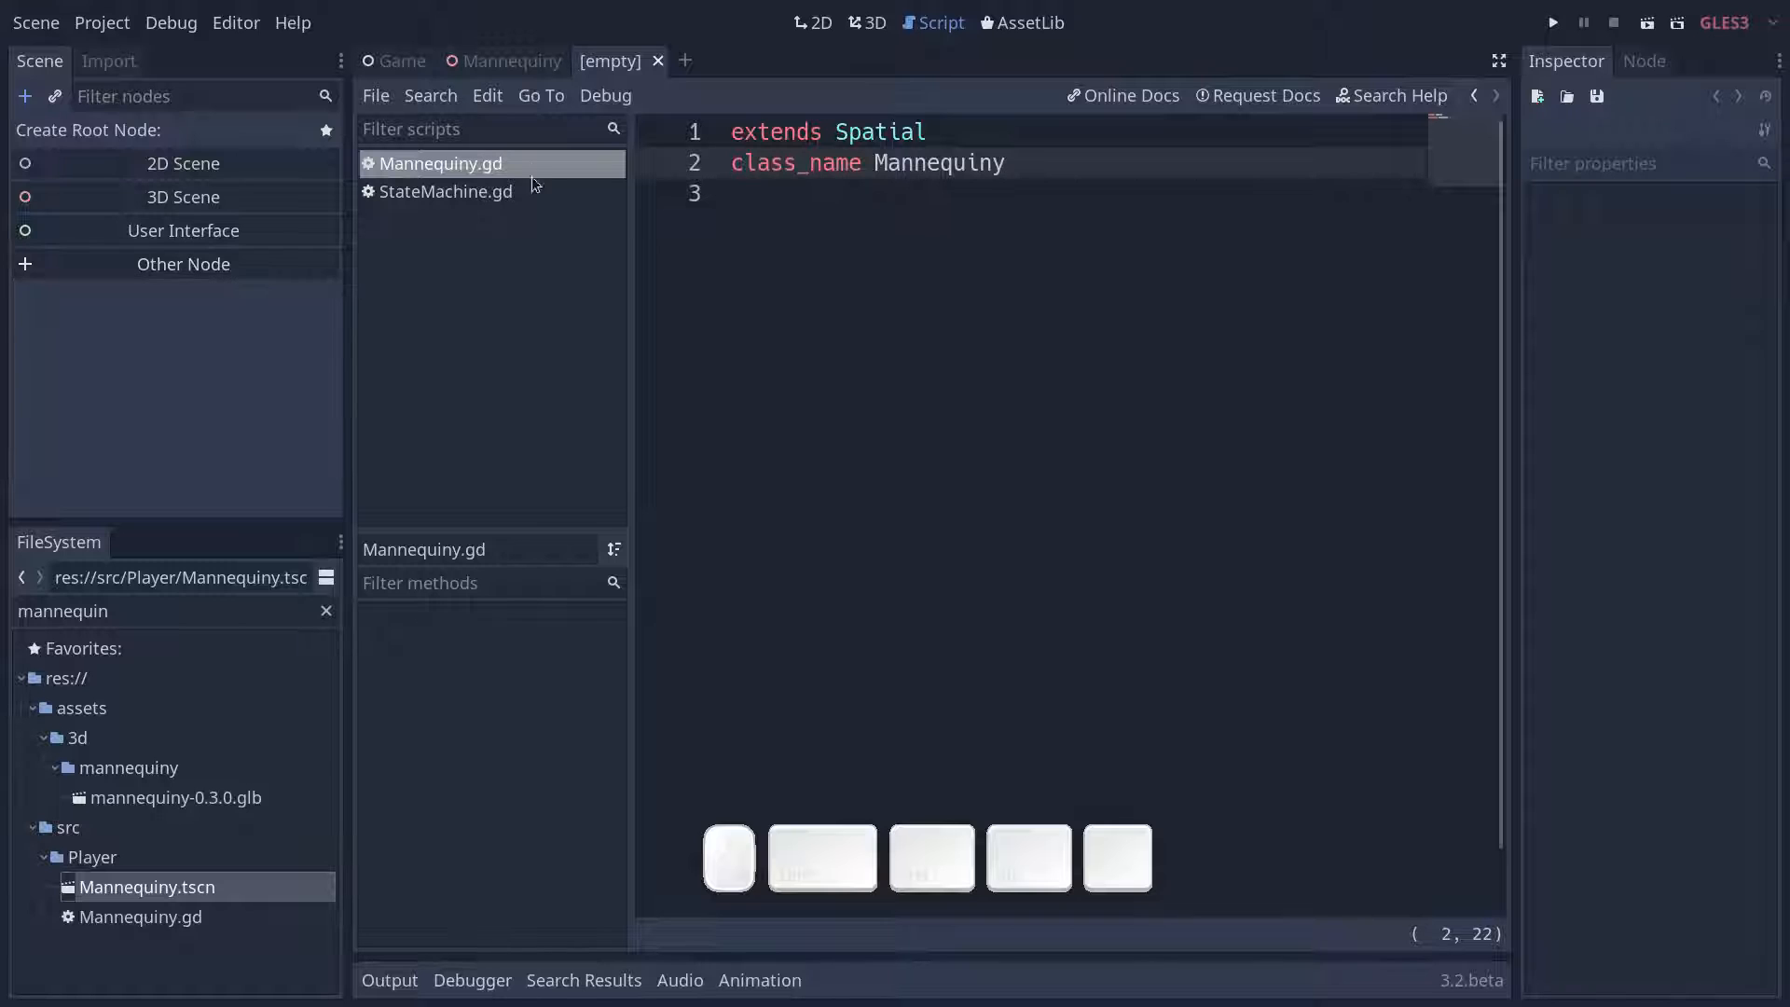
key("F2")
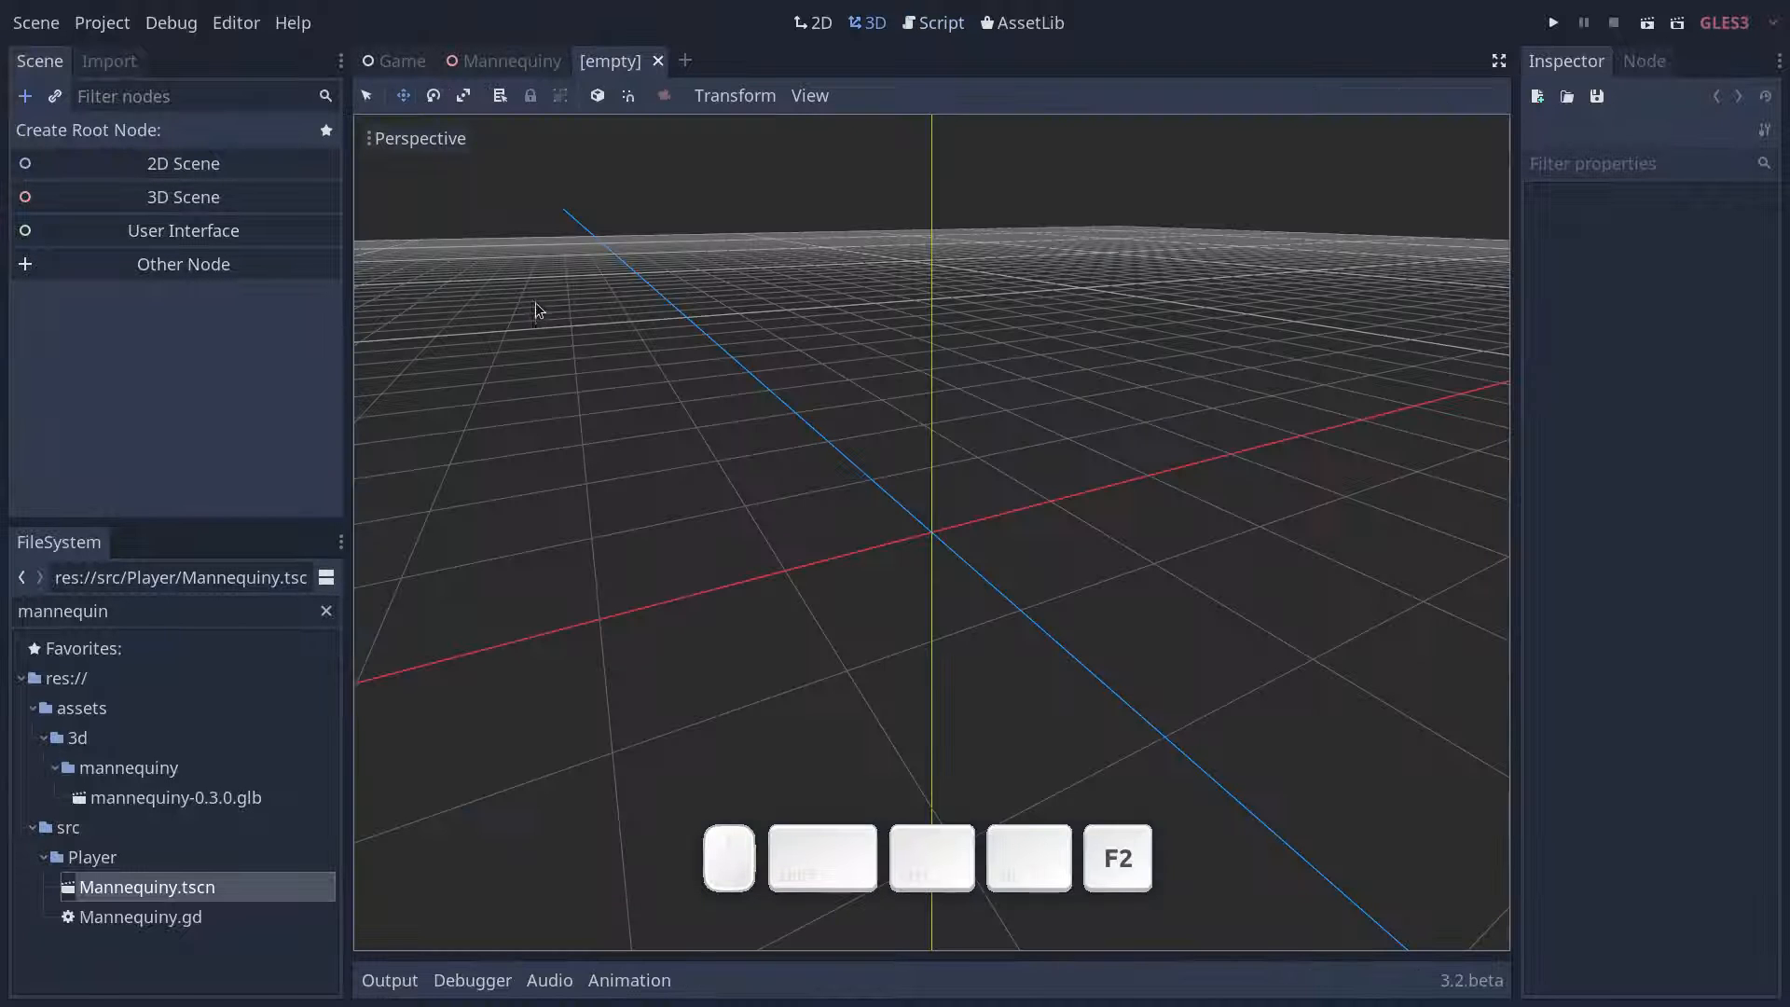
left_click(144, 266)
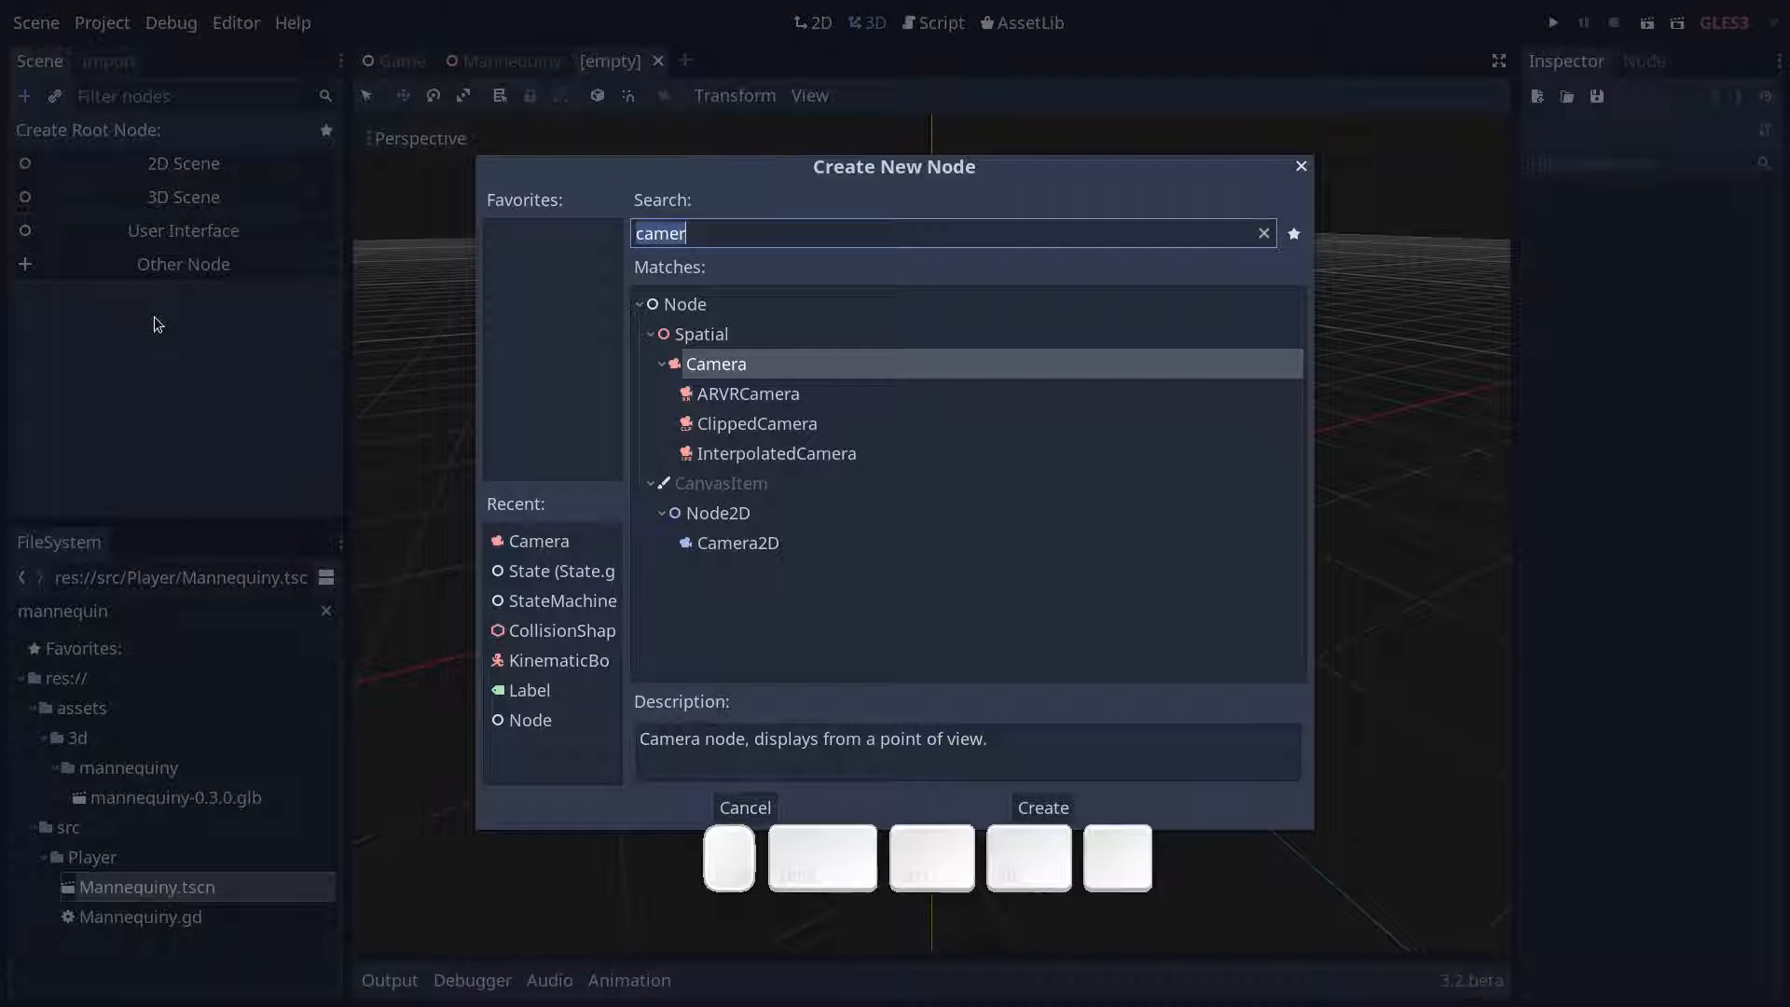
key("BackSpace")
type("kinema")
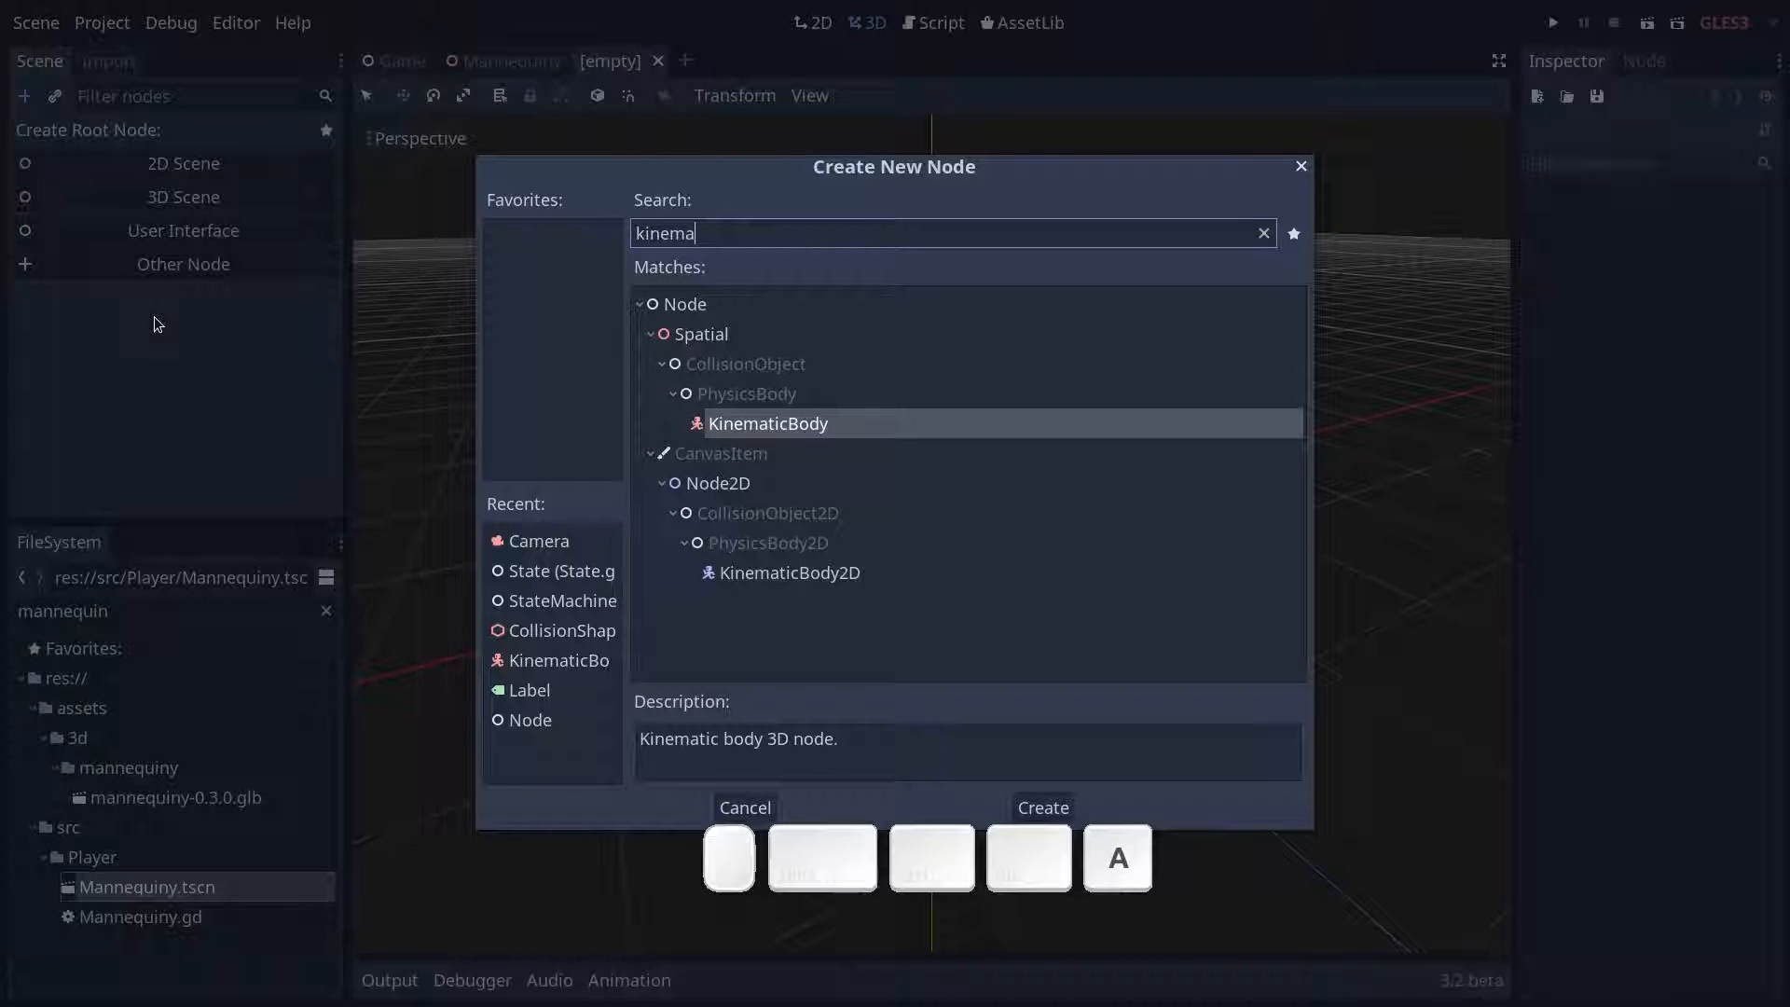
key("Return")
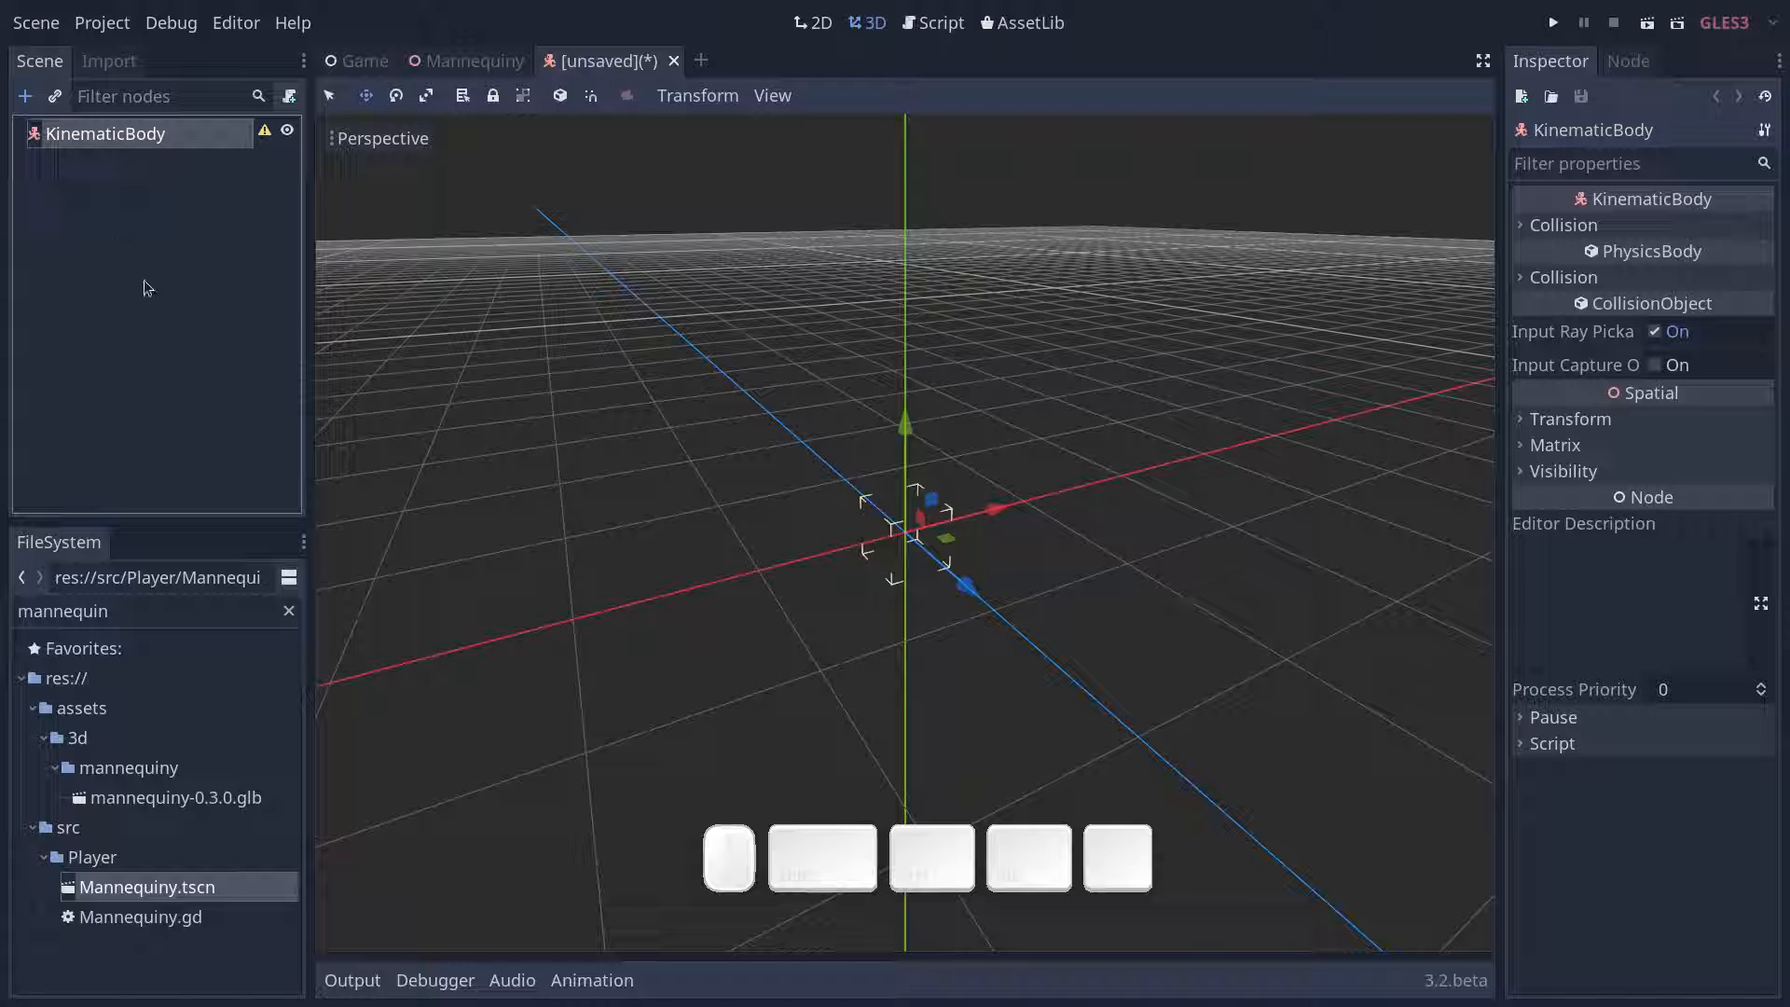
double_click(135, 133)
type("Player")
key("Return")
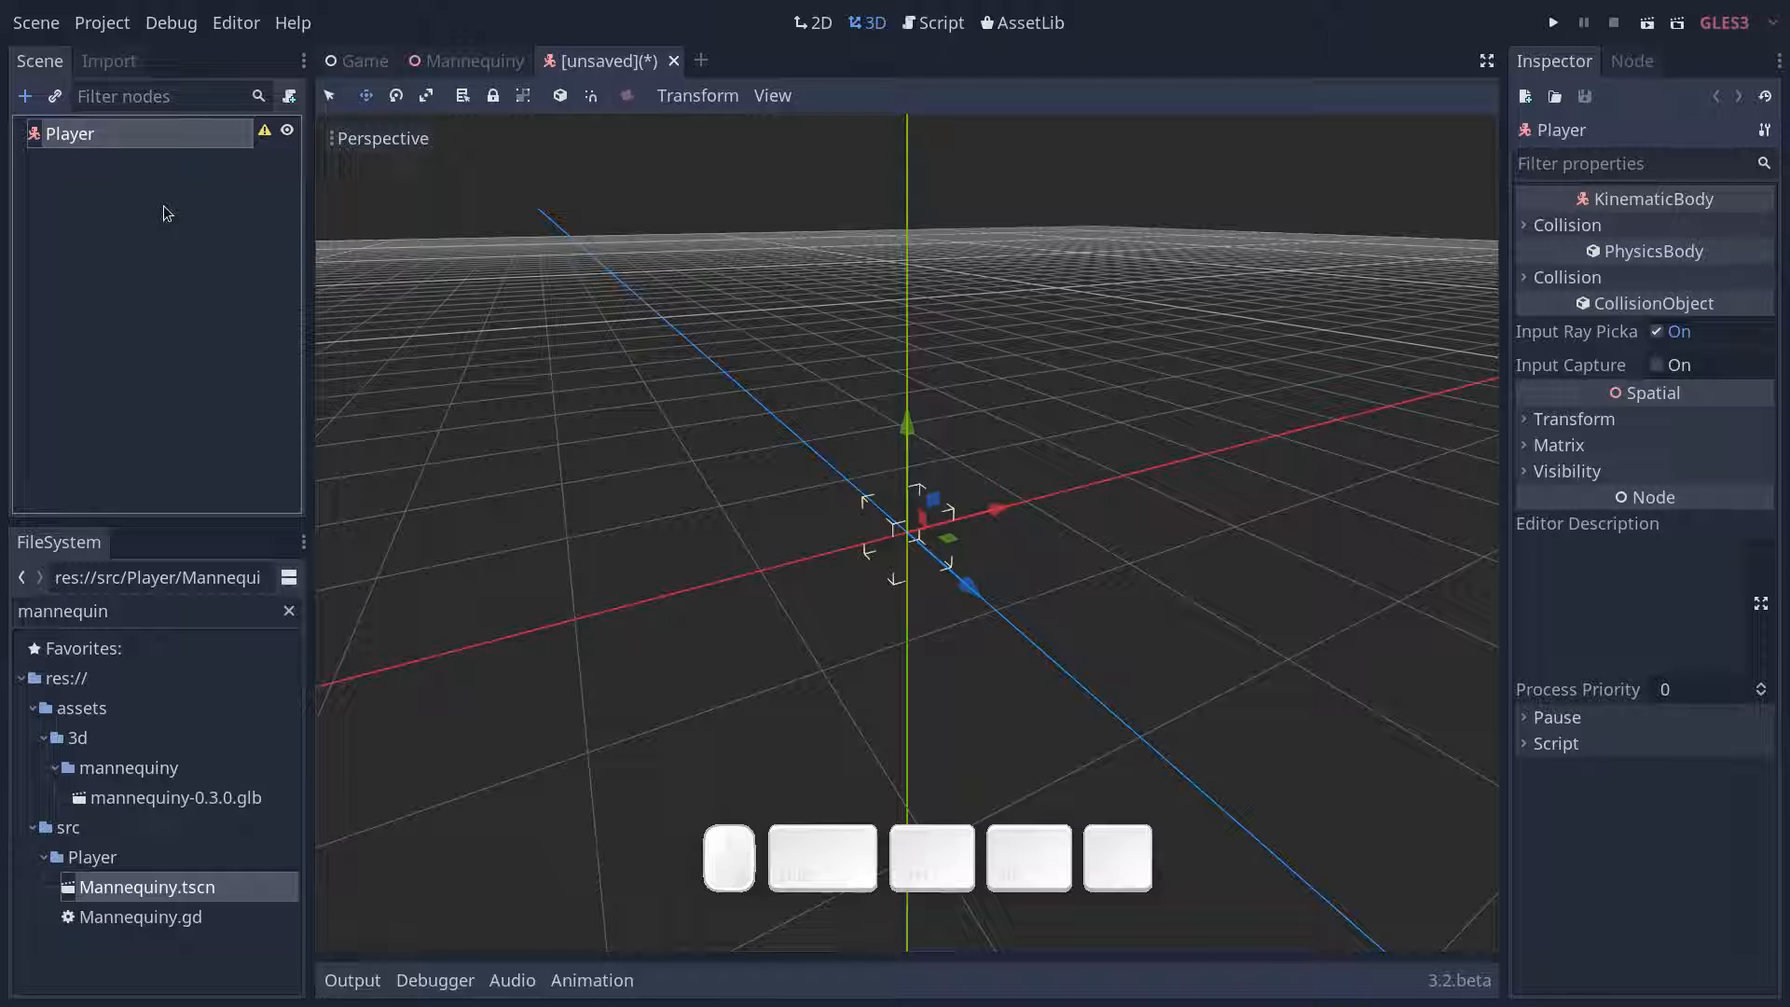
- Add a CollisionShape node under Player and give it a new CapsuleShape
key("ctrl+a")
type("collisio")
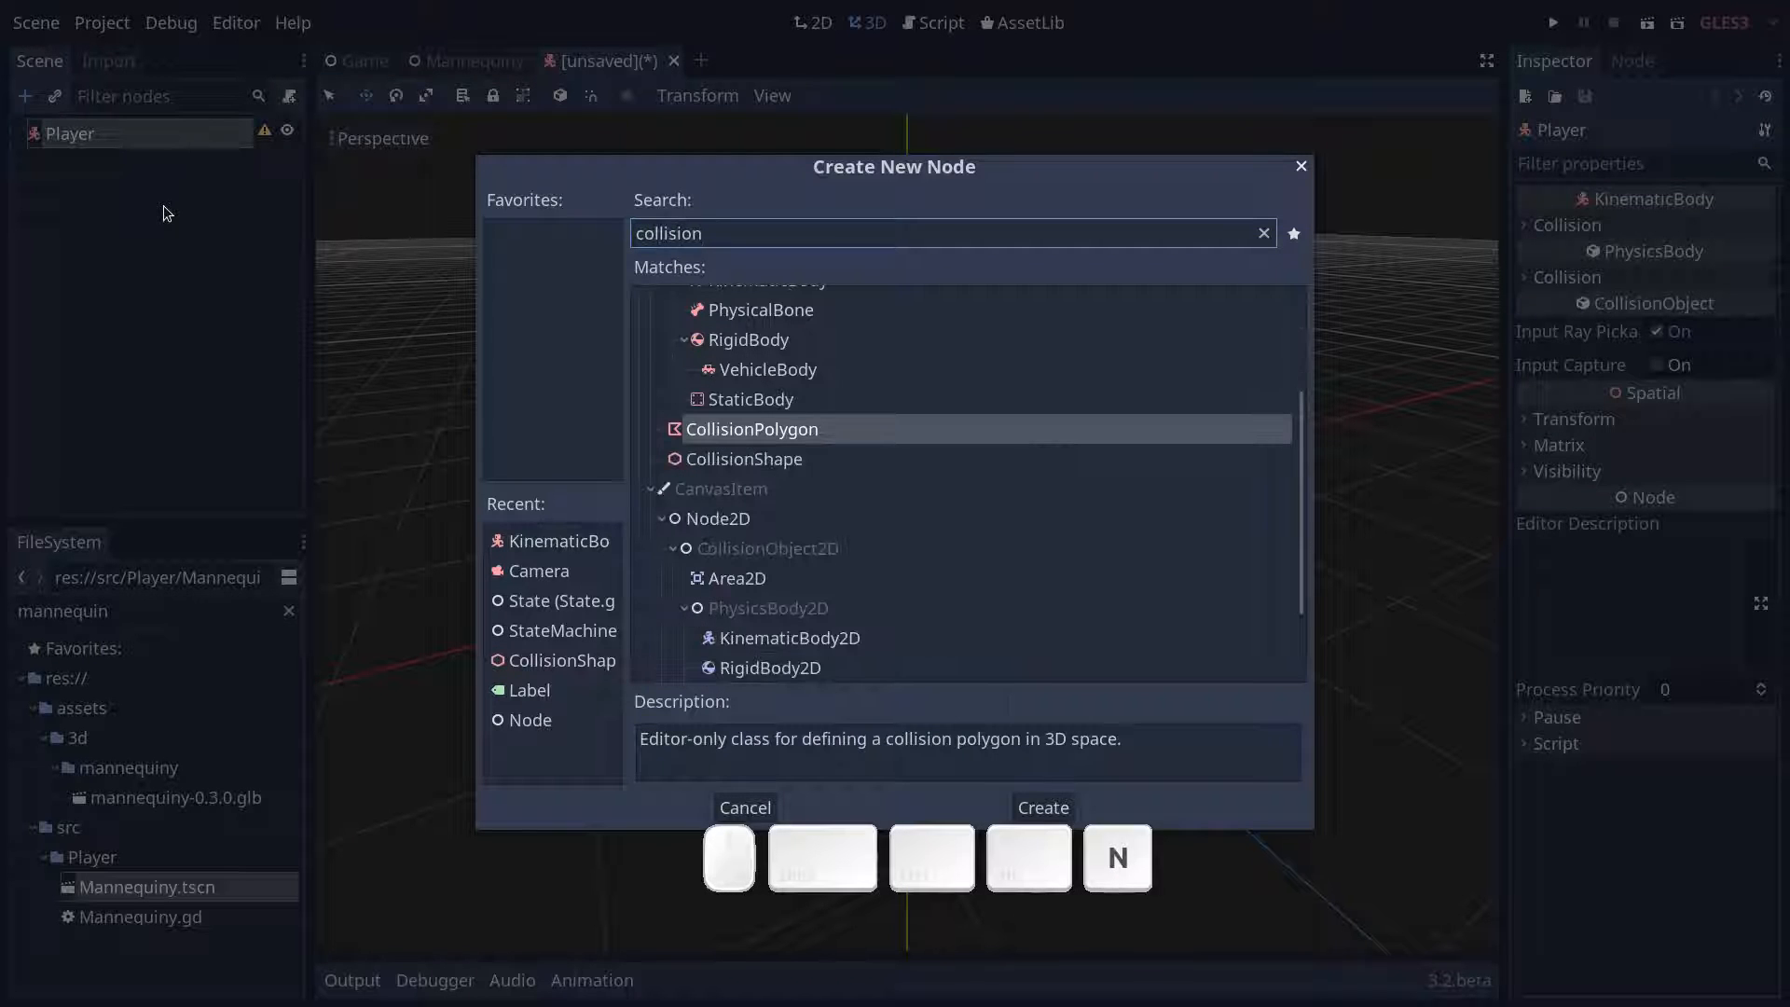
type("n")
key("Down")
key("Return")
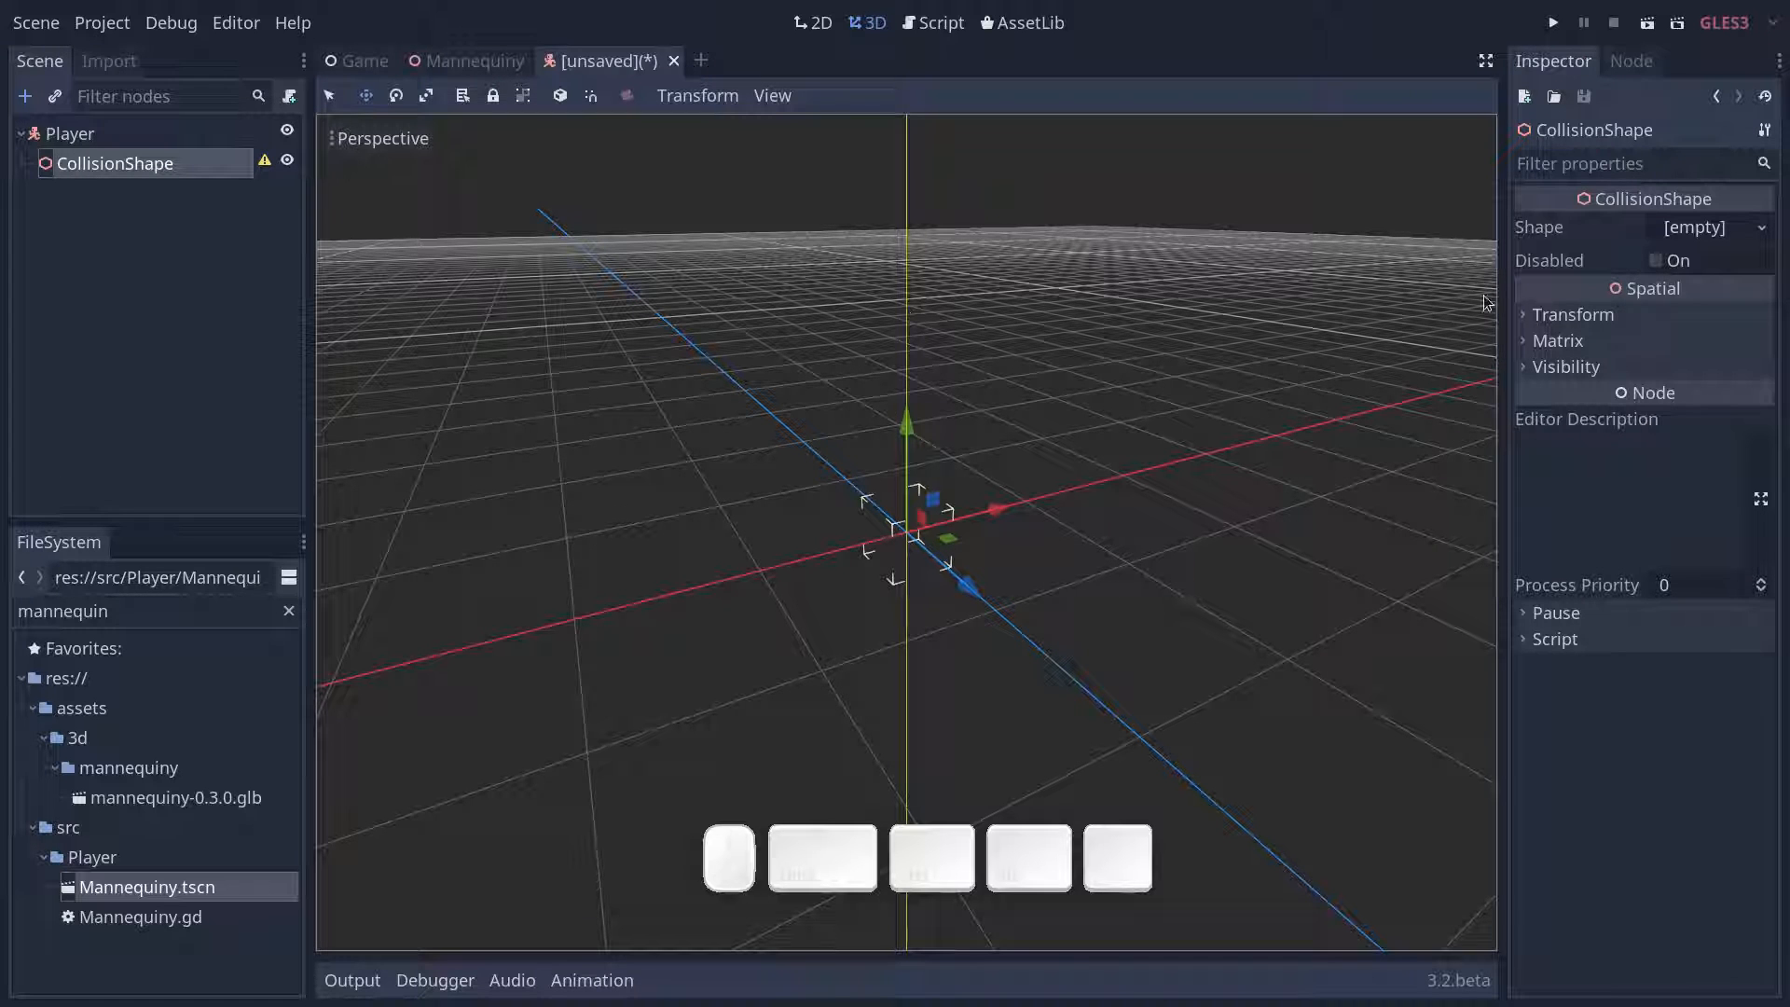
left_click(1684, 229)
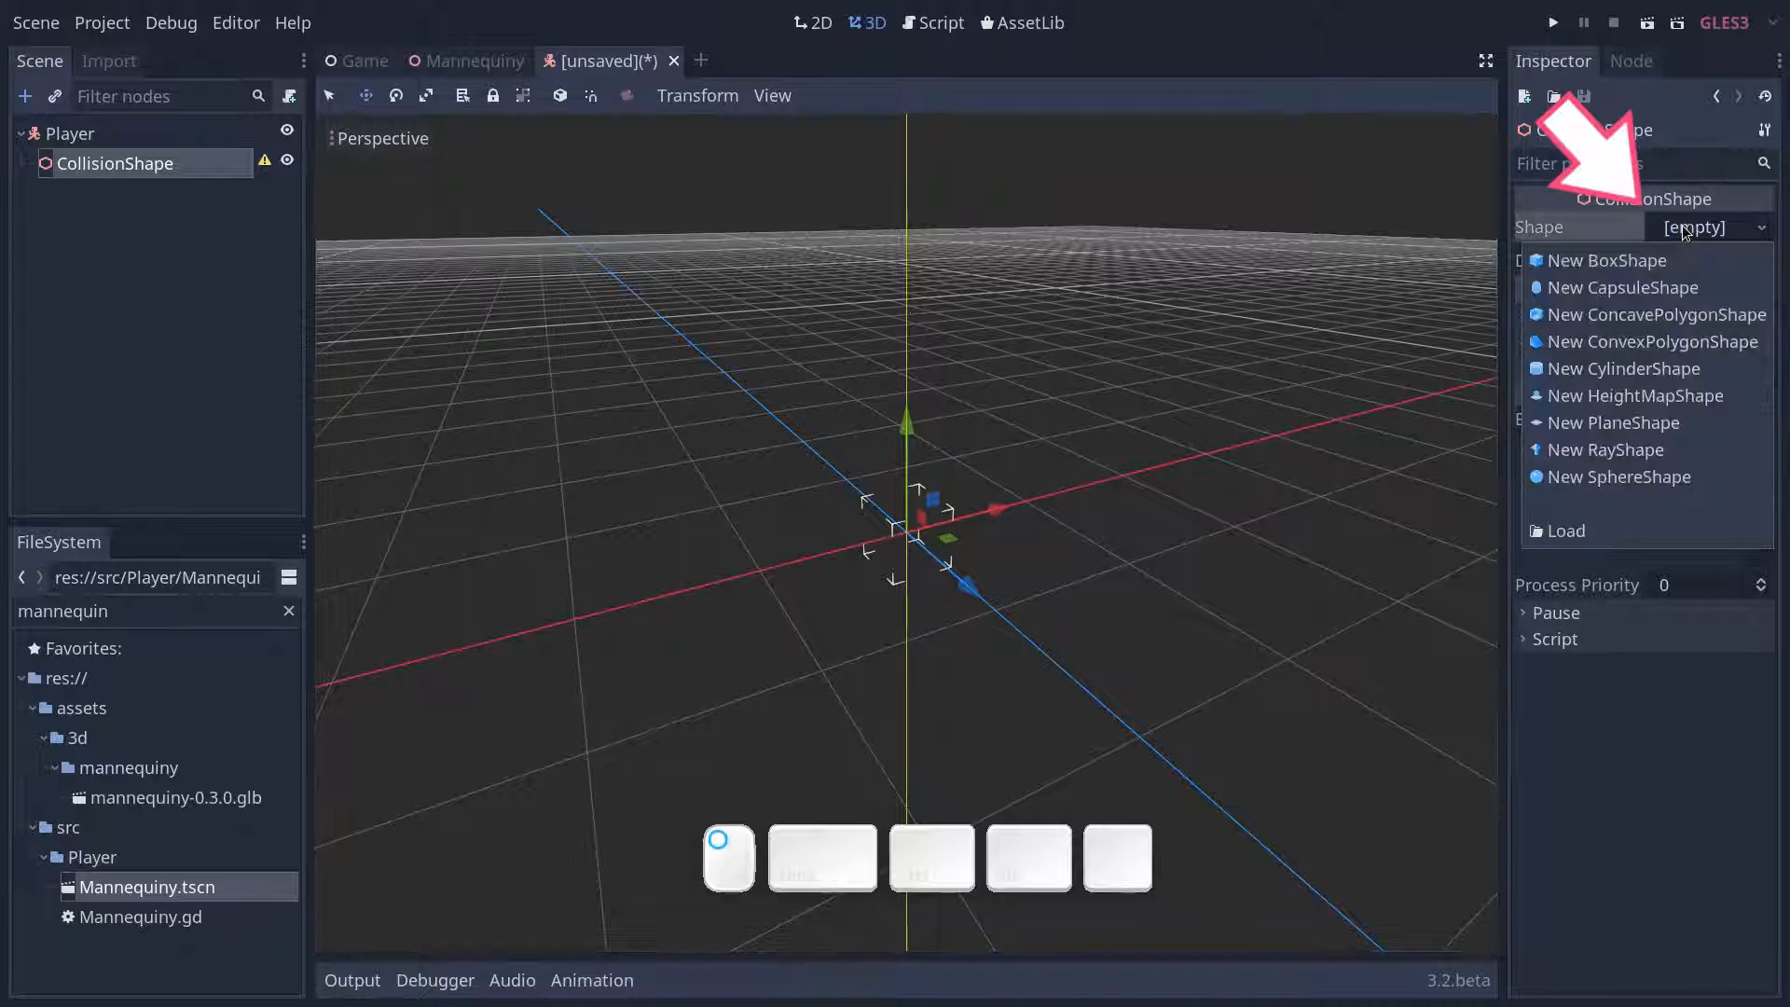
left_click(1665, 287)
- Set the capsule shape's radius to 0.25 and its height to 1.25
mouse_move(1166, 495)
middle_mouse_down()
mouse_move(1069, 648)
mouse_move(1047, 641)
mouse_move(1010, 681)
middle_mouse_up()
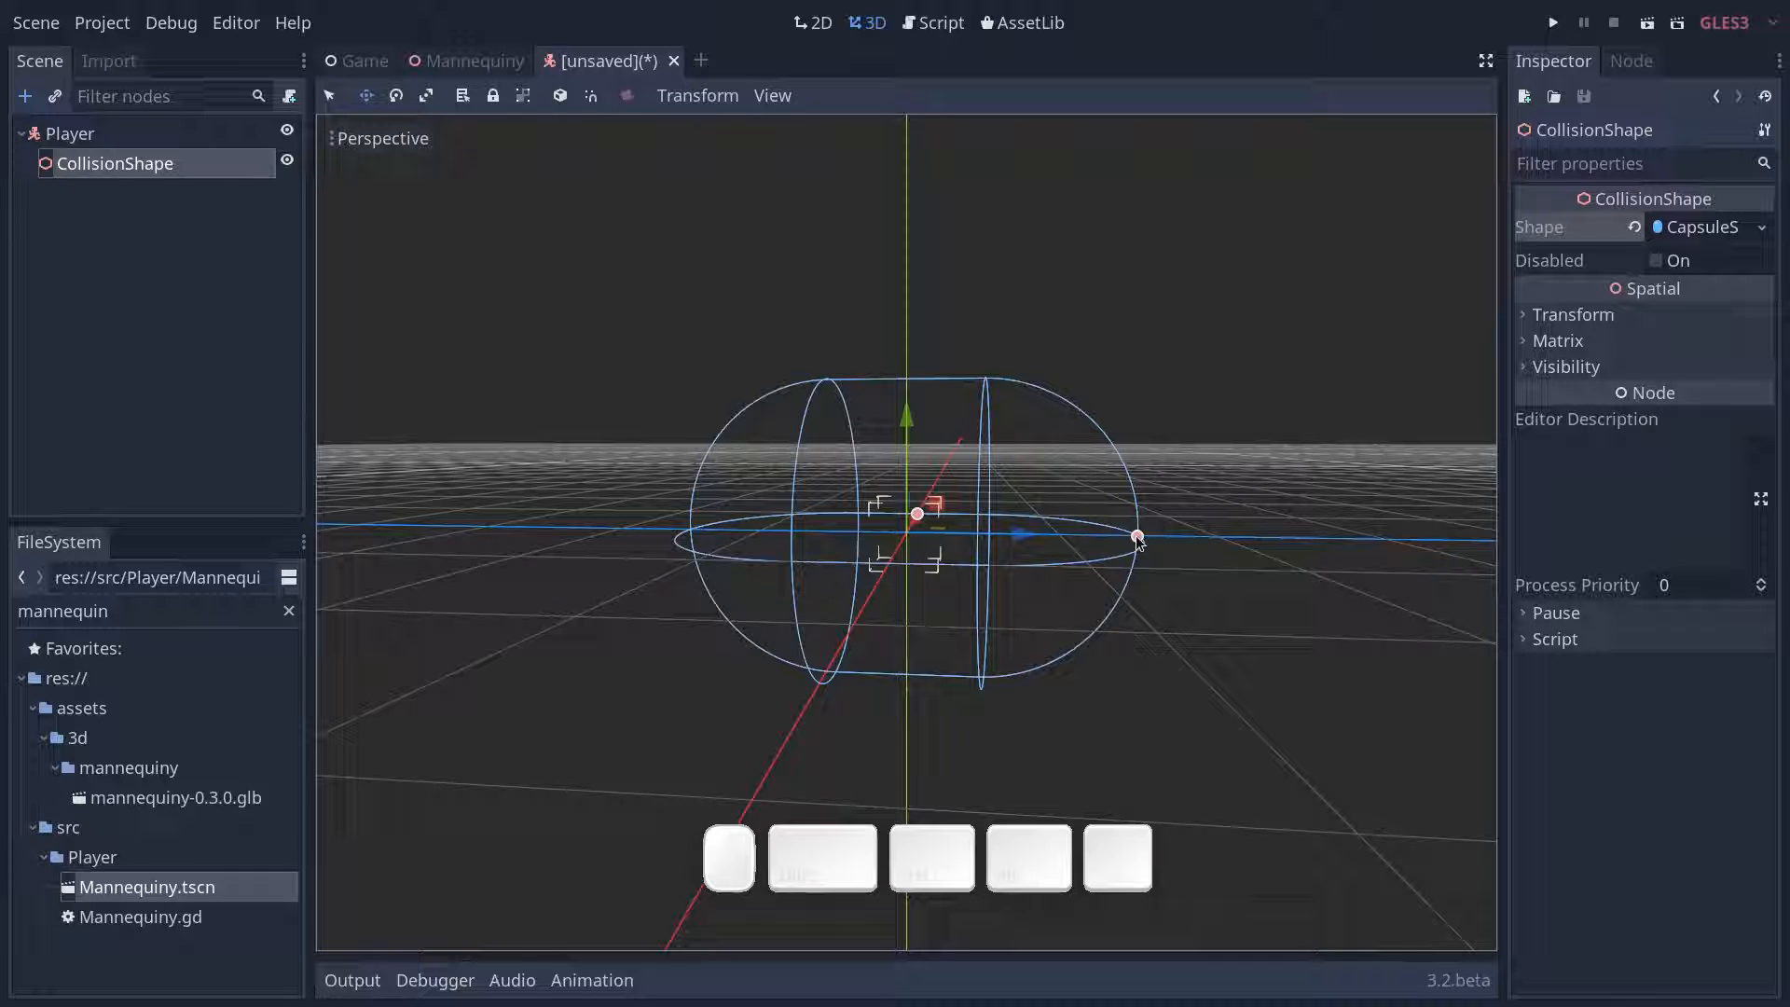
left_click(1684, 229)
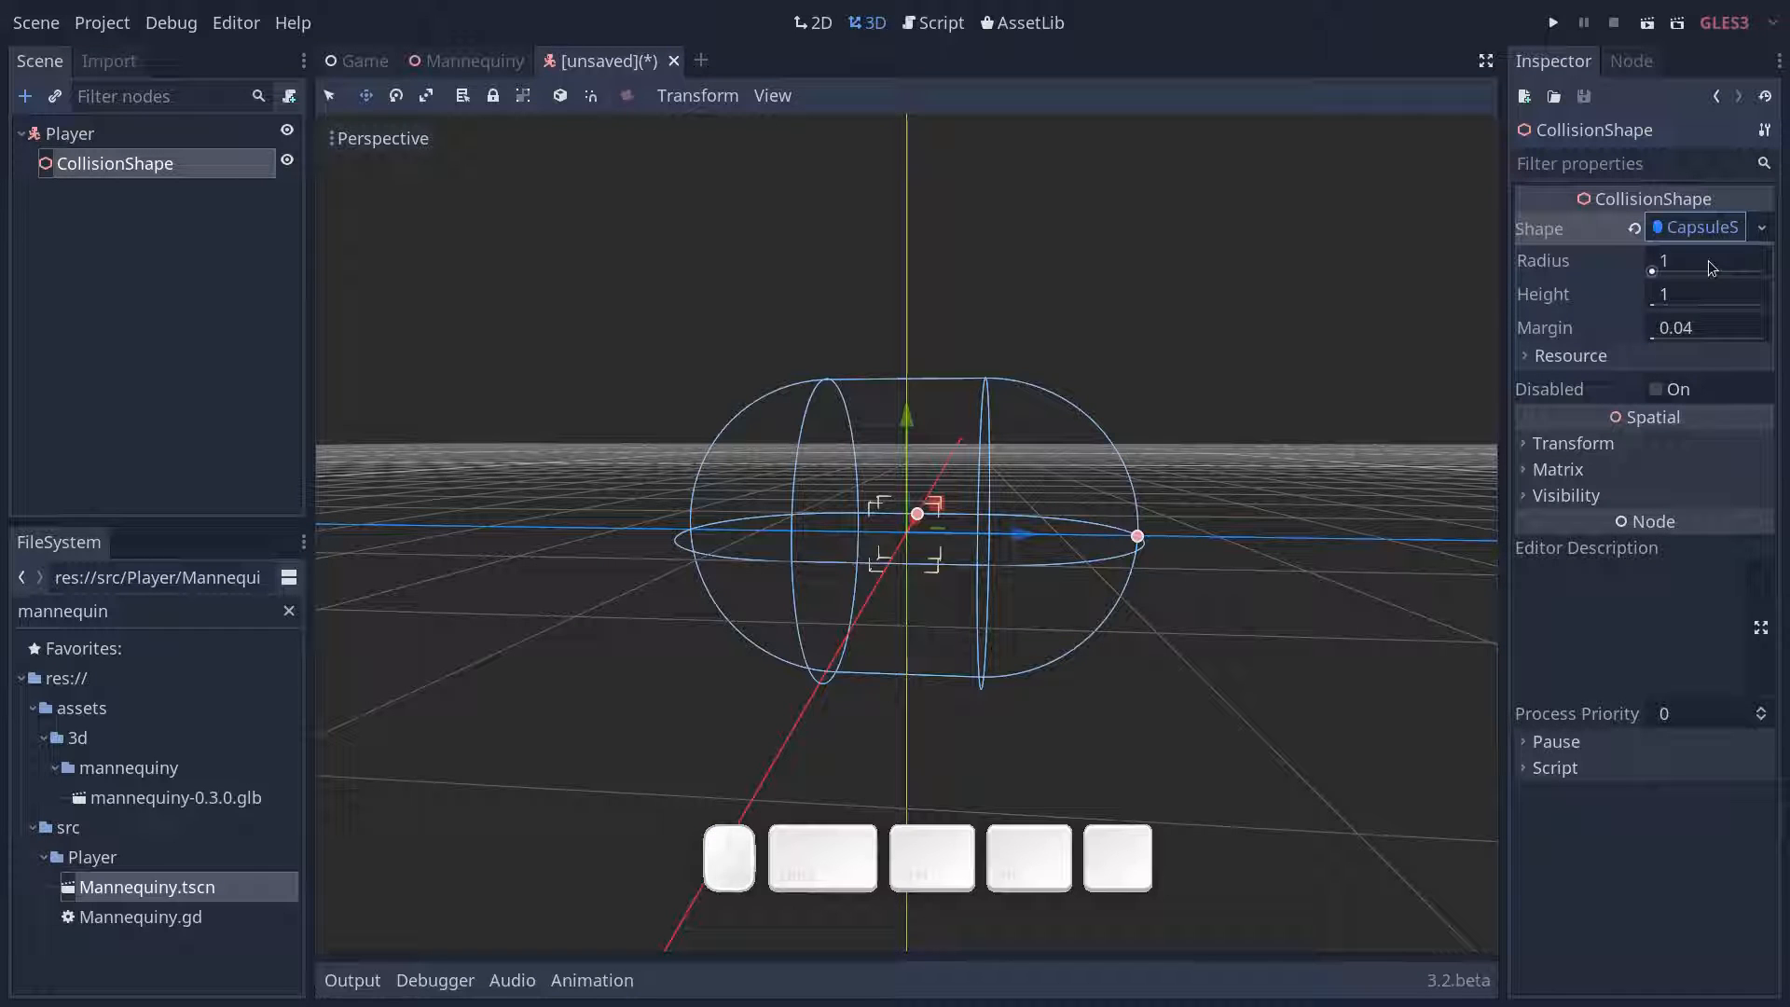
left_click(1706, 260)
type("0.25")
key("Tab")
type("1.25")
key("Return")
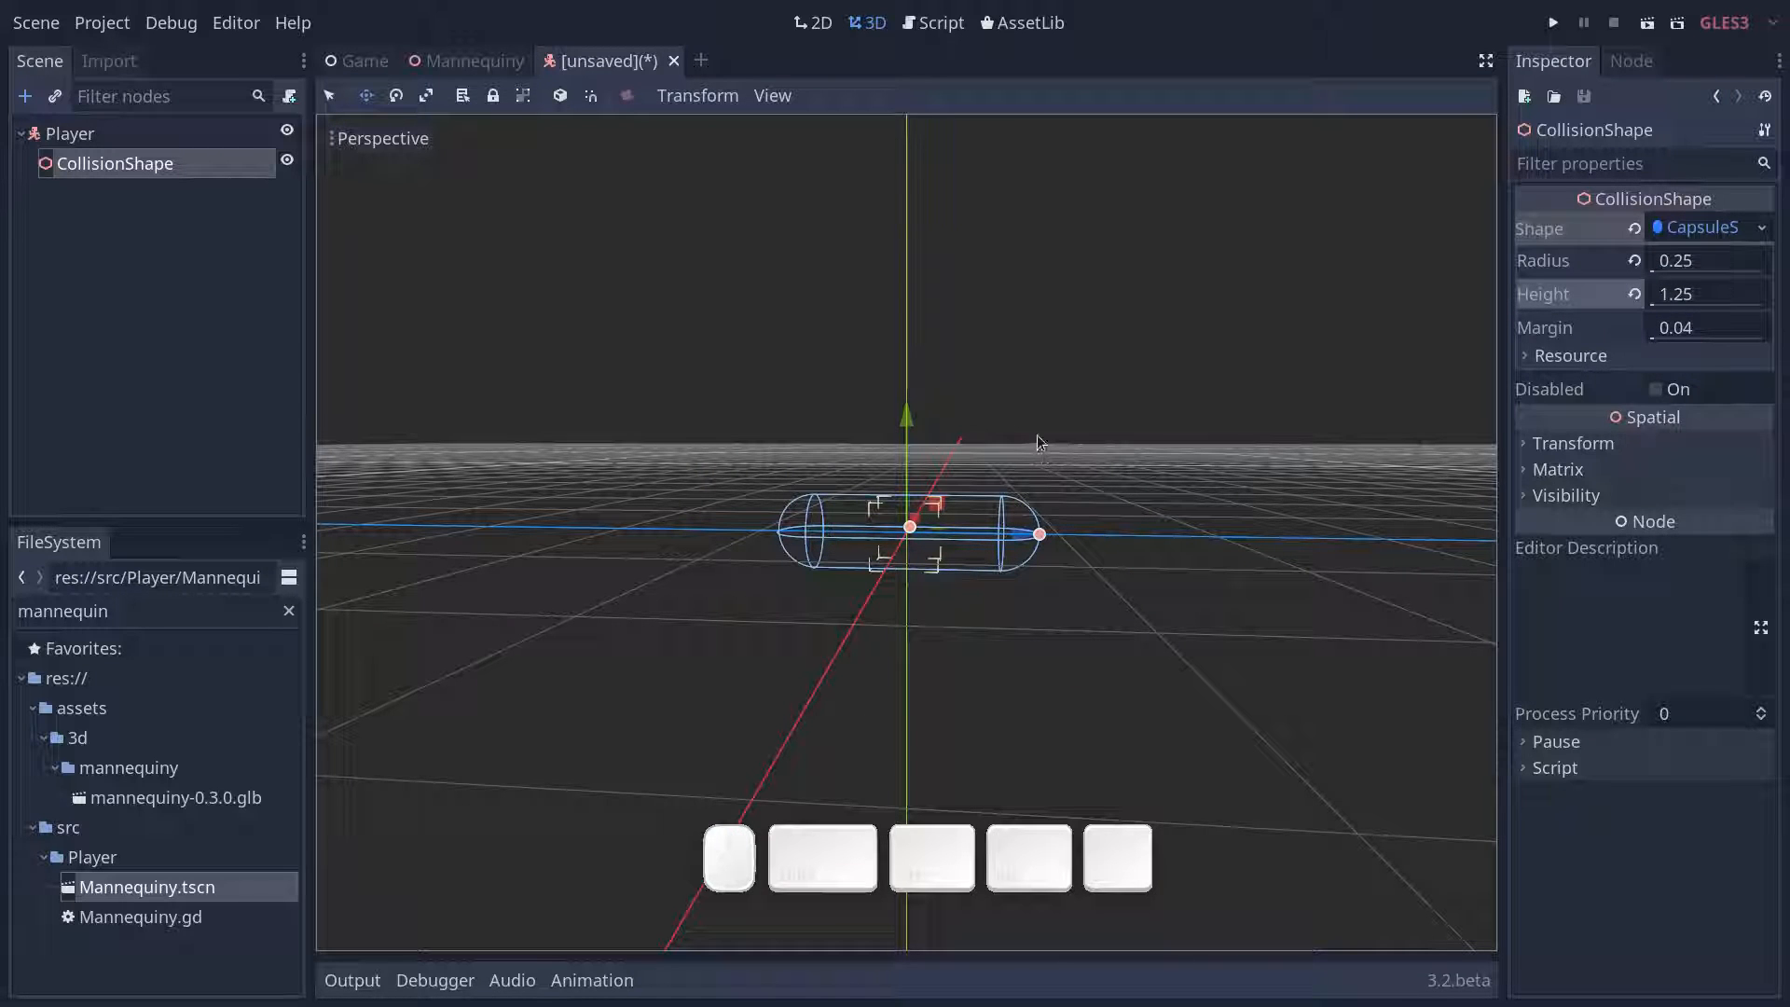
- Rotate the CollisionShape about the X axis so the capsule stands upright
key("e")
middle_click_drag(1009, 446, 859, 524)
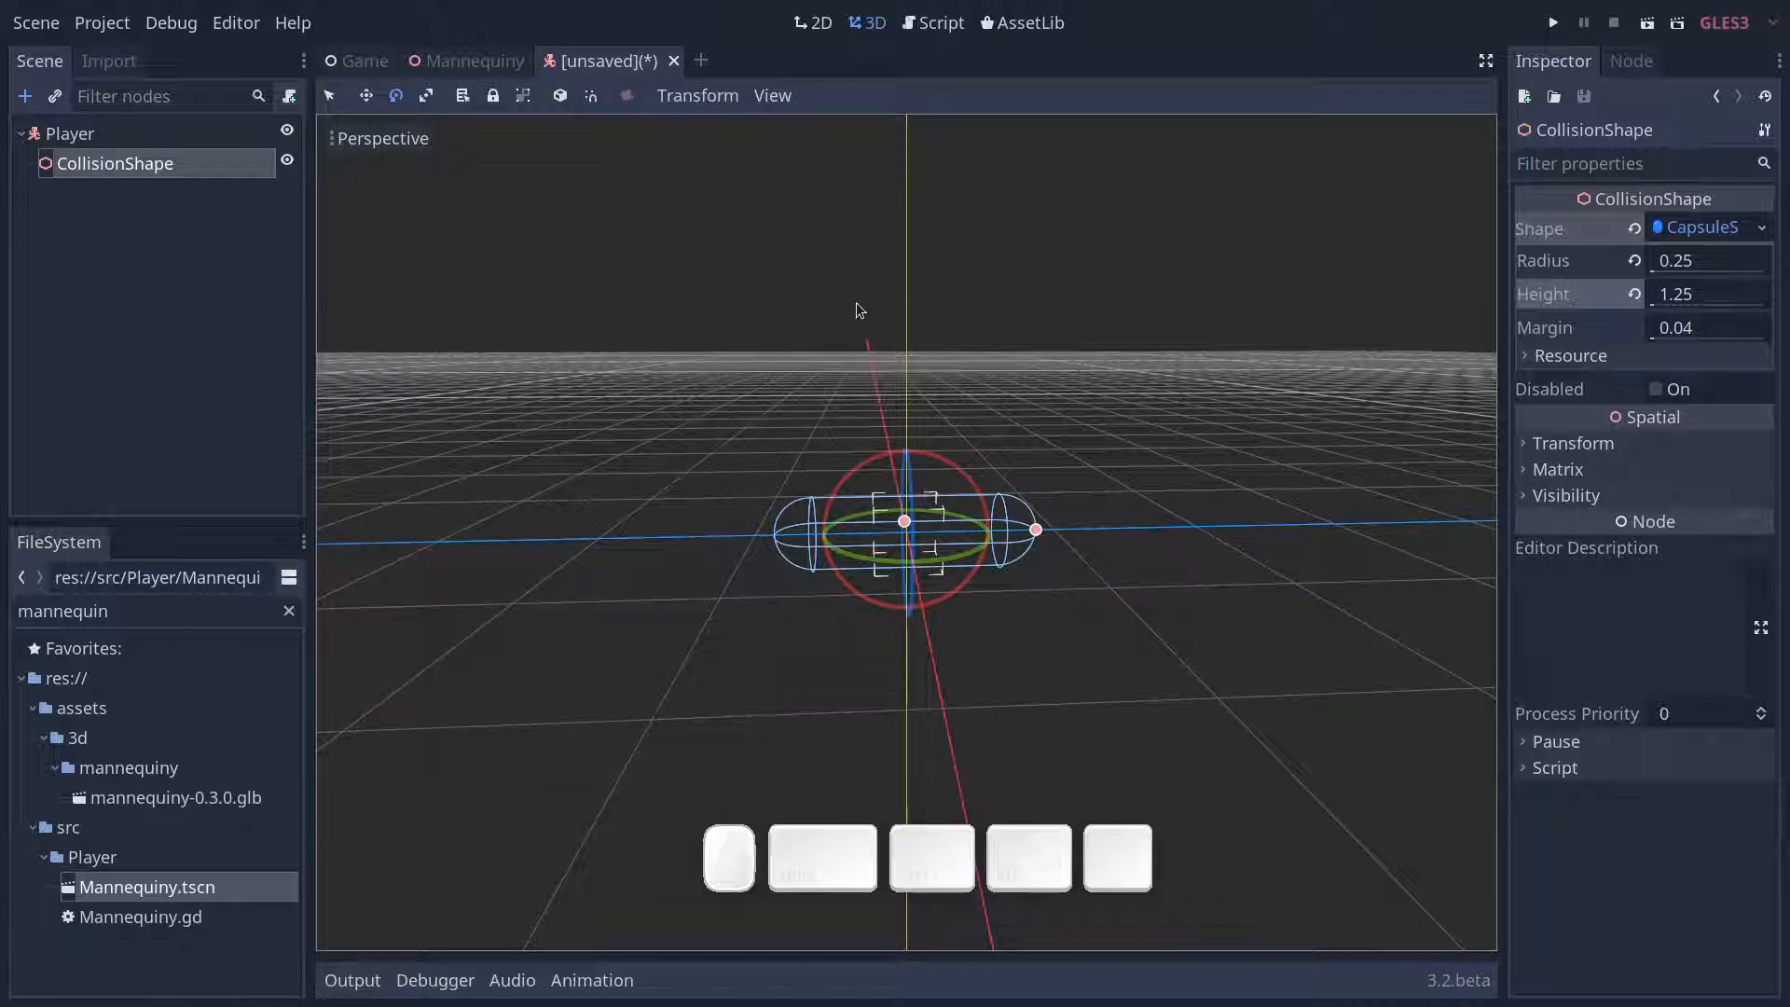
left_click_drag(919, 454, 1035, 554)
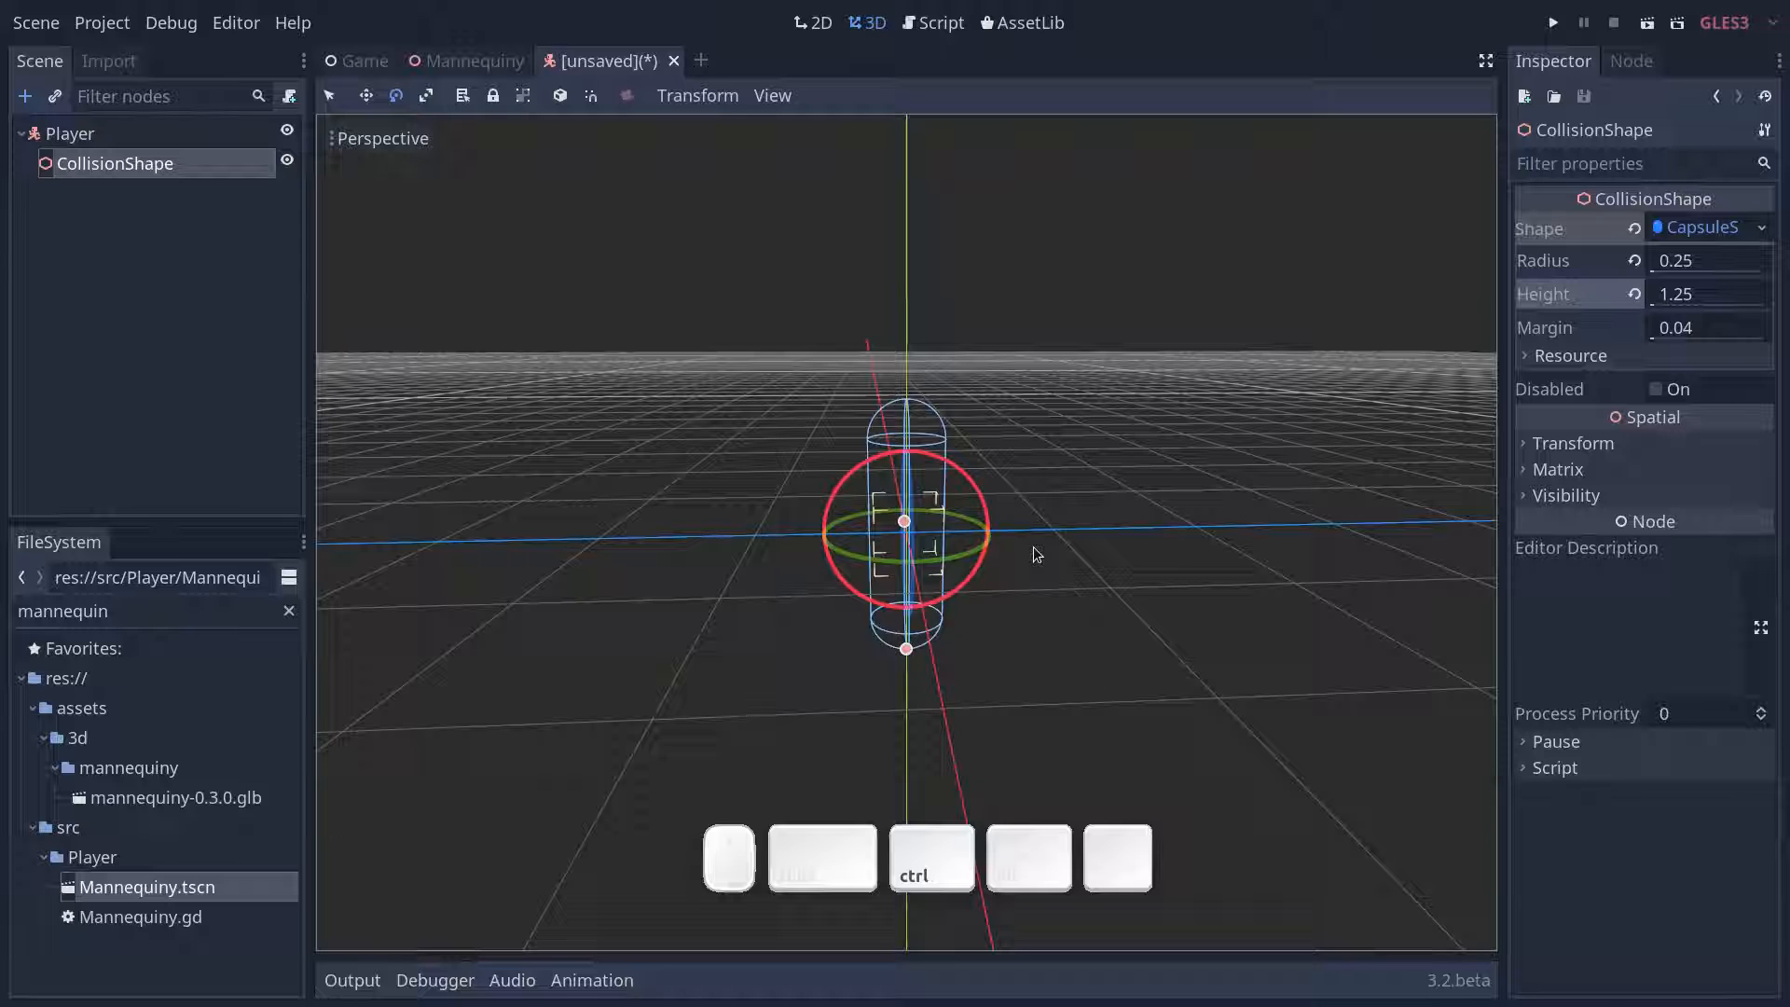
key("z")
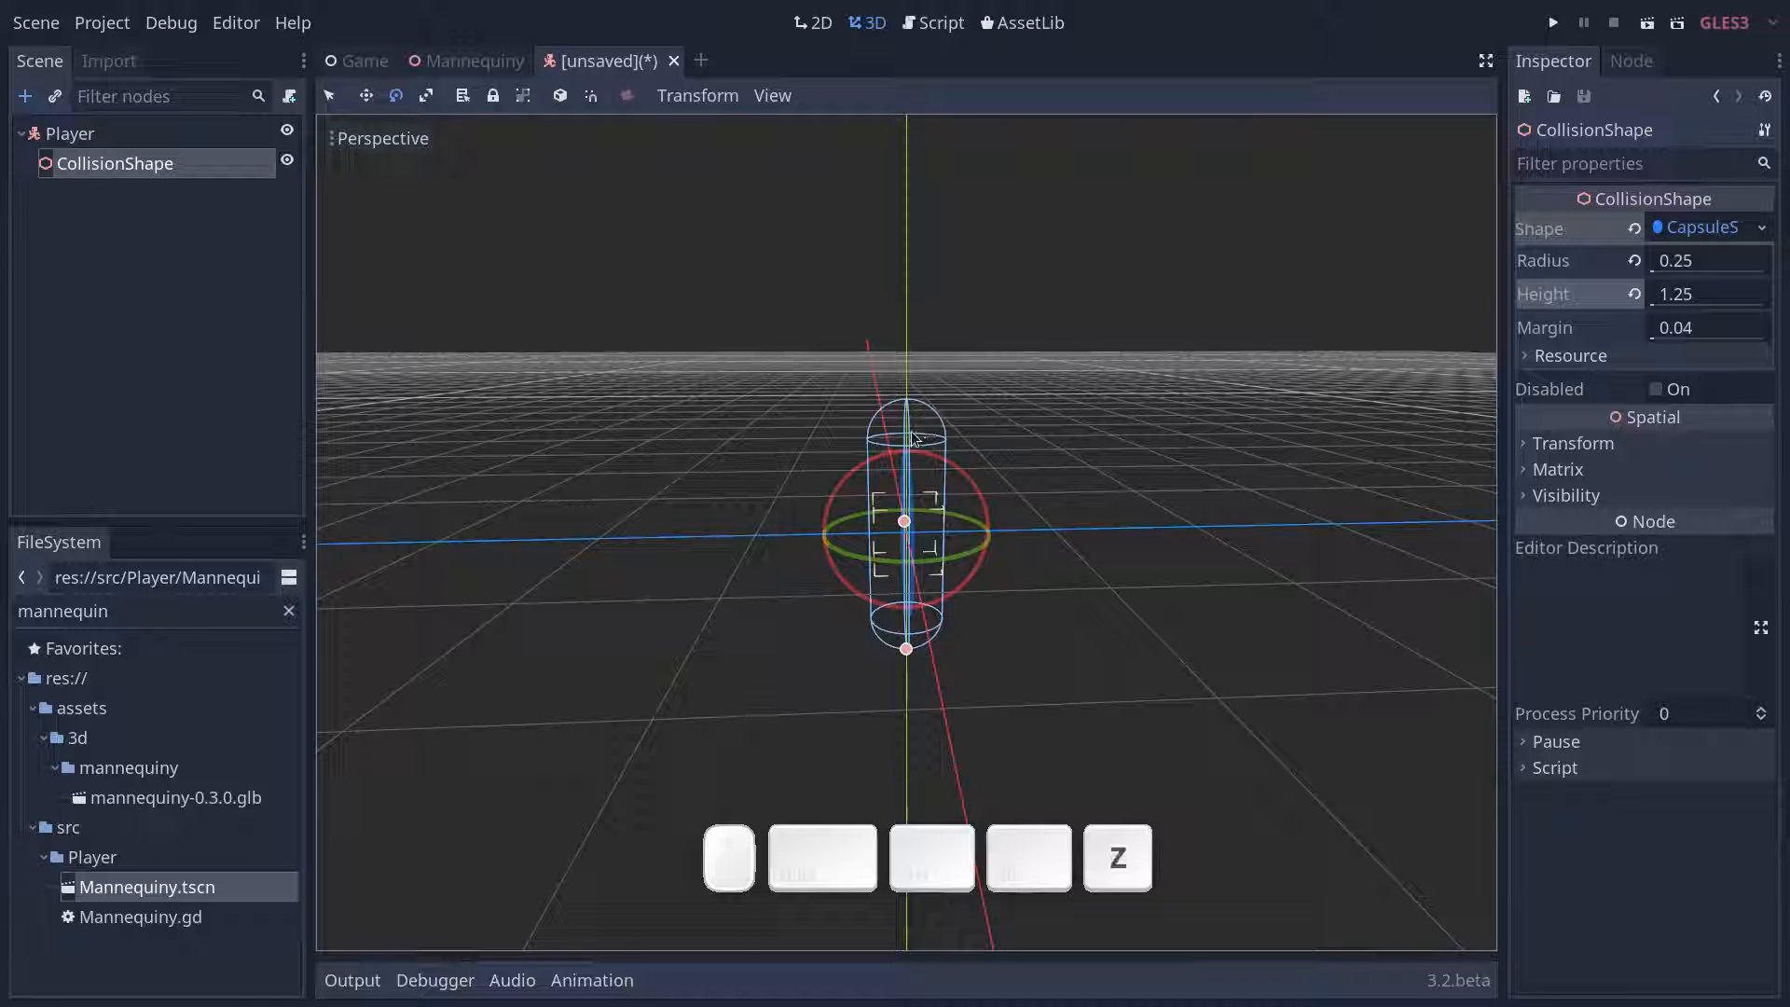
- Move the CollisionShape up until the capsule's lower end rests on the scene origin, undoing the last fine adjustment
key("w")
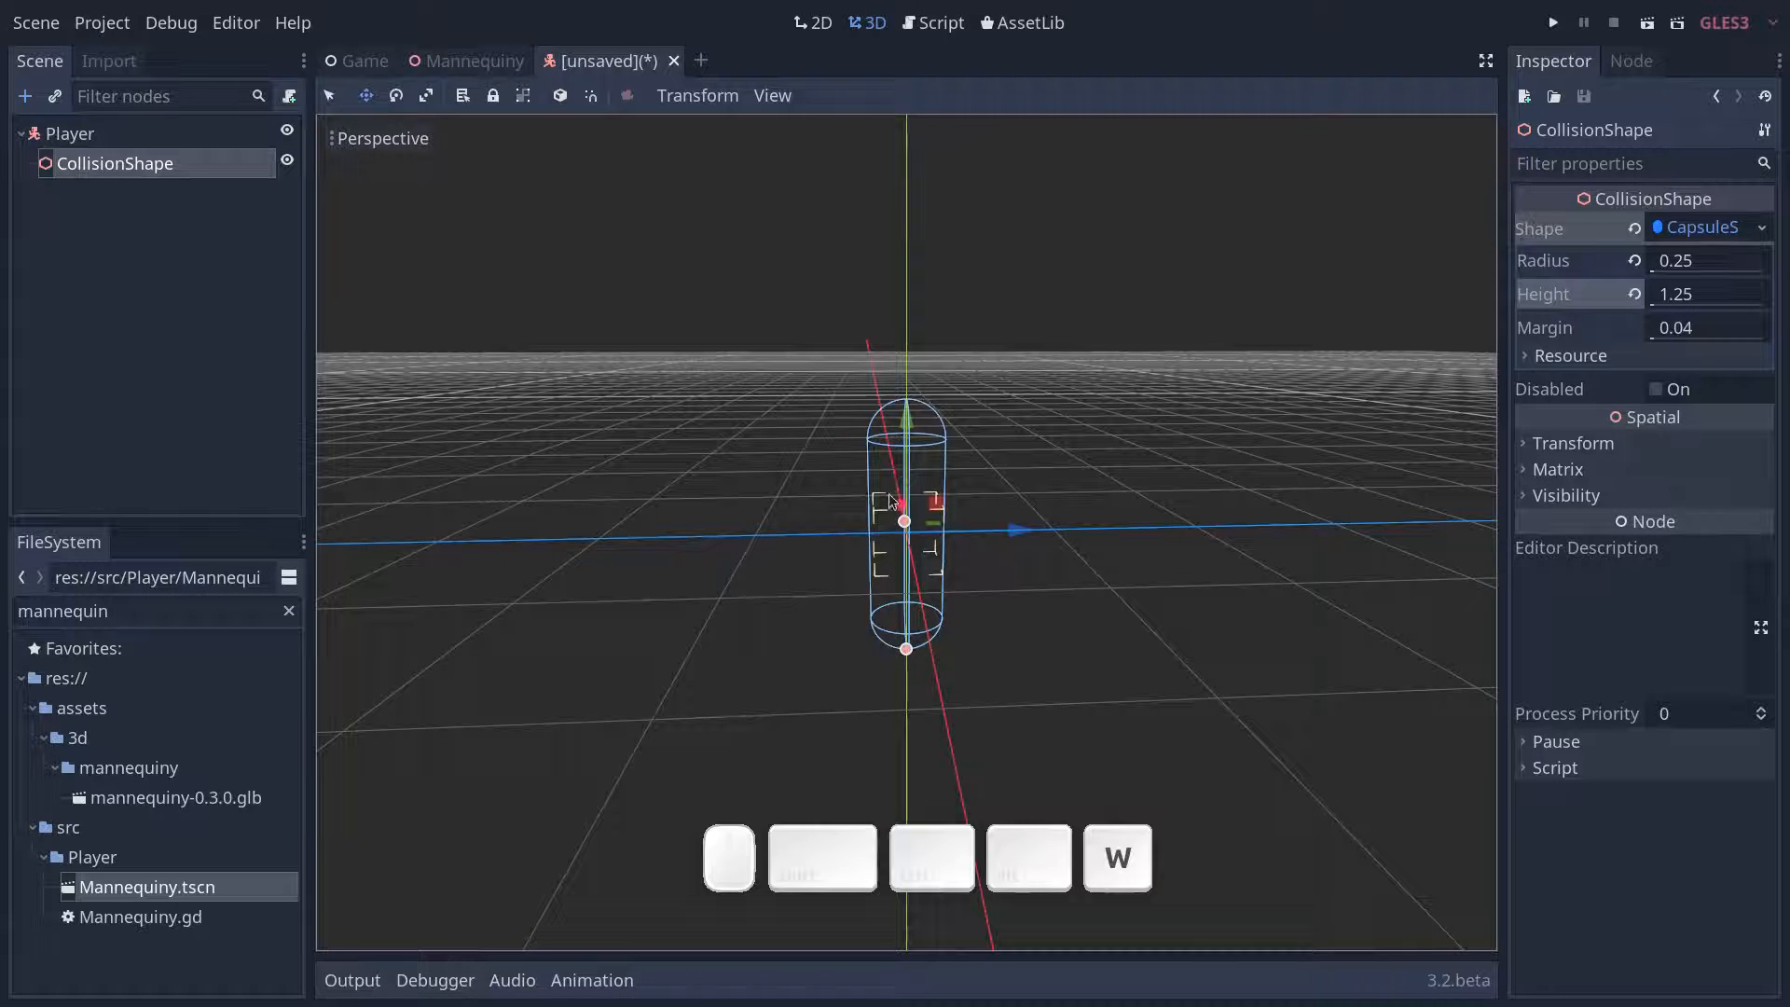
left_click_drag(909, 436, 916, 284)
middle_click_drag(1044, 486, 958, 723)
scroll(975, 439, "up", 8)
scroll(952, 428, "up", 6)
scroll(959, 717, "down", 6)
left_click_drag(918, 275, 914, 265)
scroll(1053, 466, "down", 9)
middle_click_drag(1148, 614, 1223, 634)
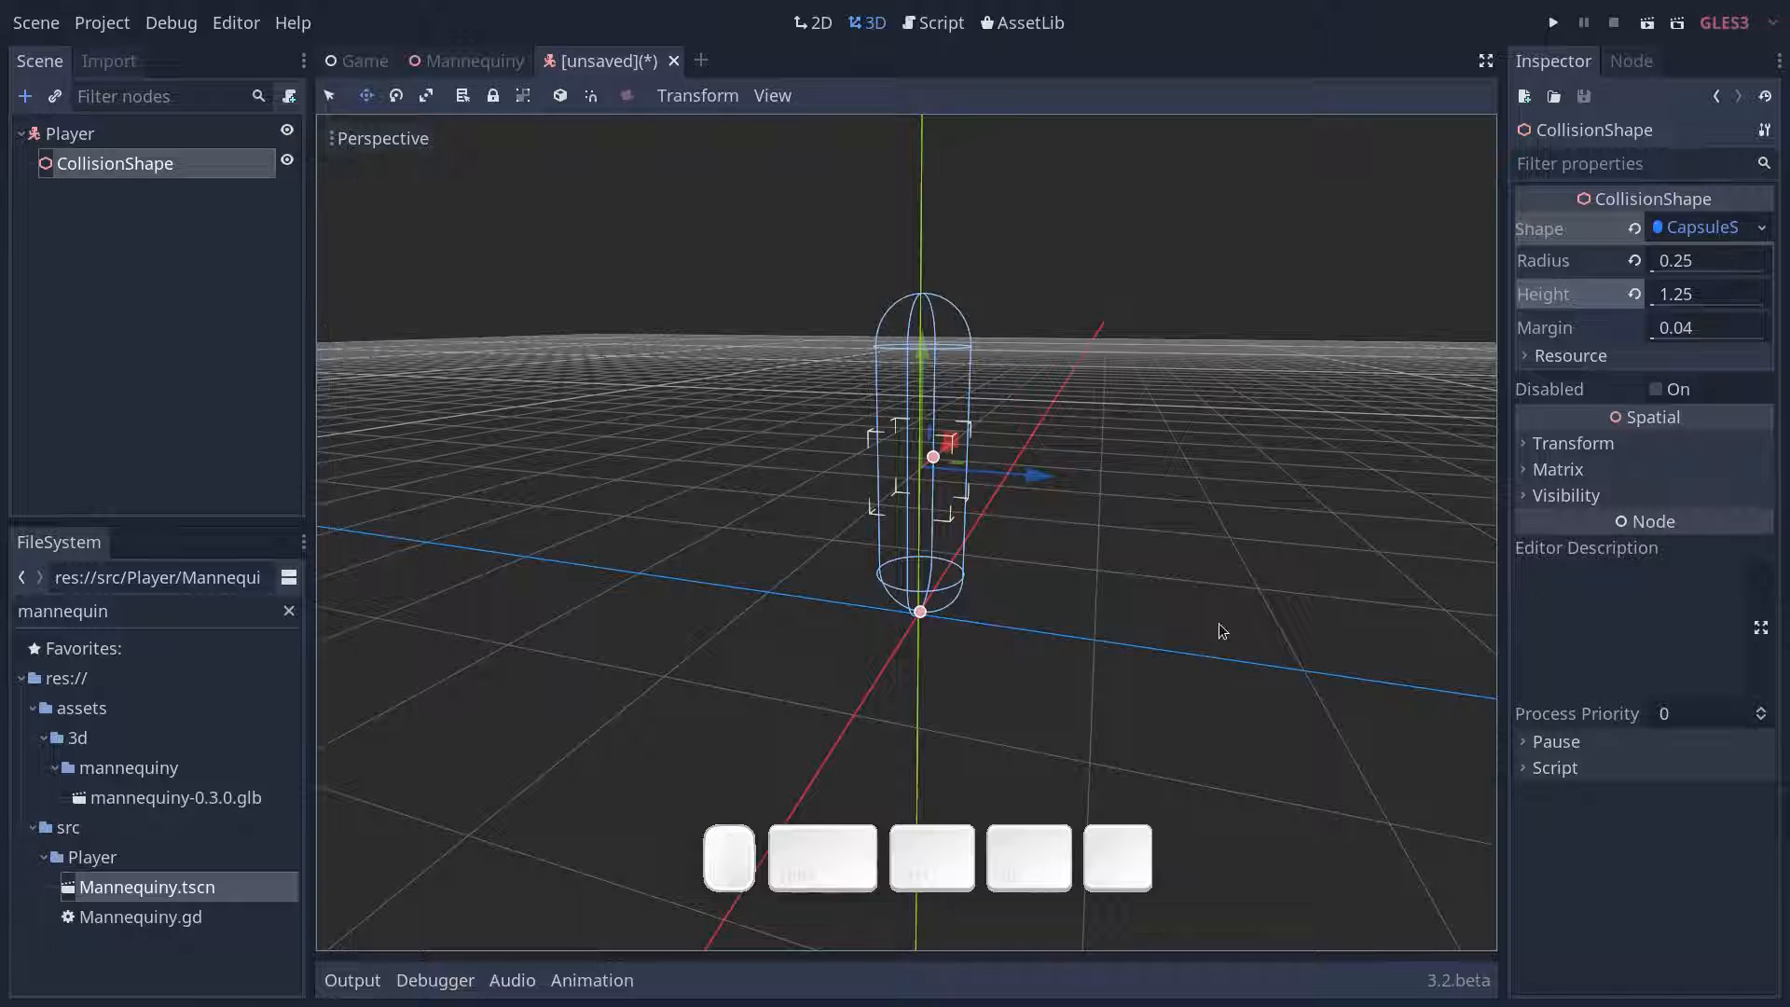
key("ctrl+z")
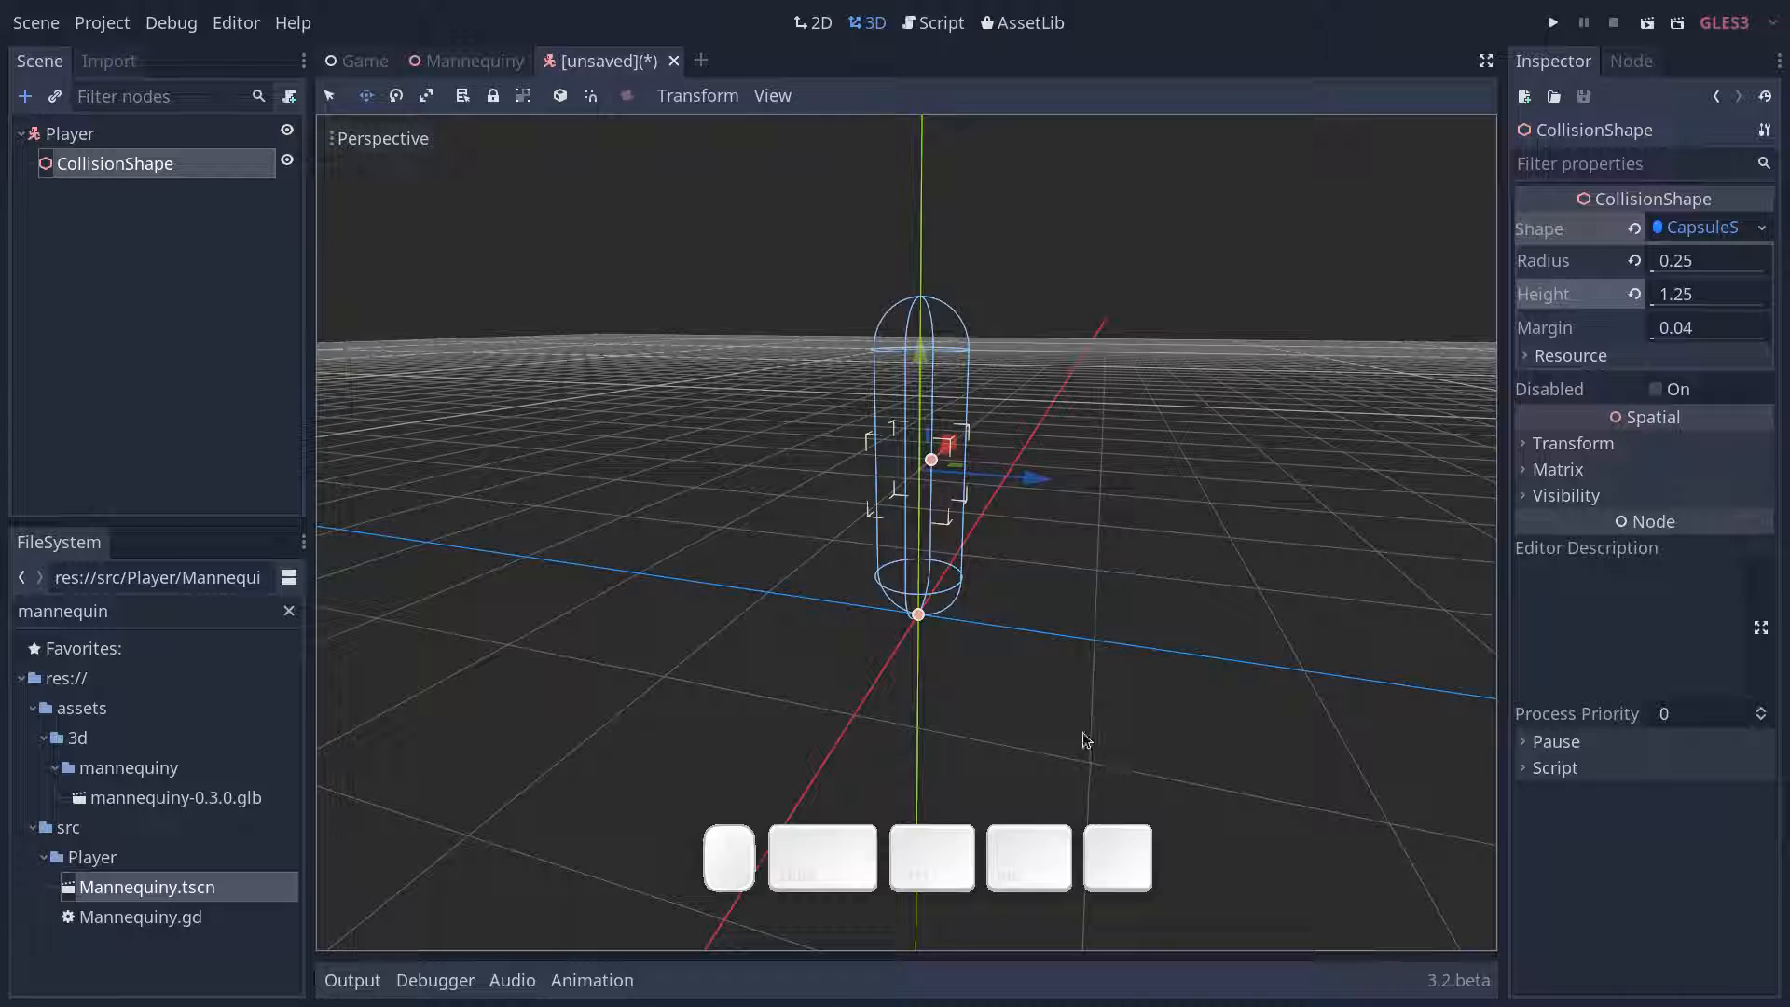
key("ctrl+z")
- Instance Mannequiny.tscn as a child of Player and check how the mannequin lines up with the capsule
left_click_drag(131, 891, 117, 135)
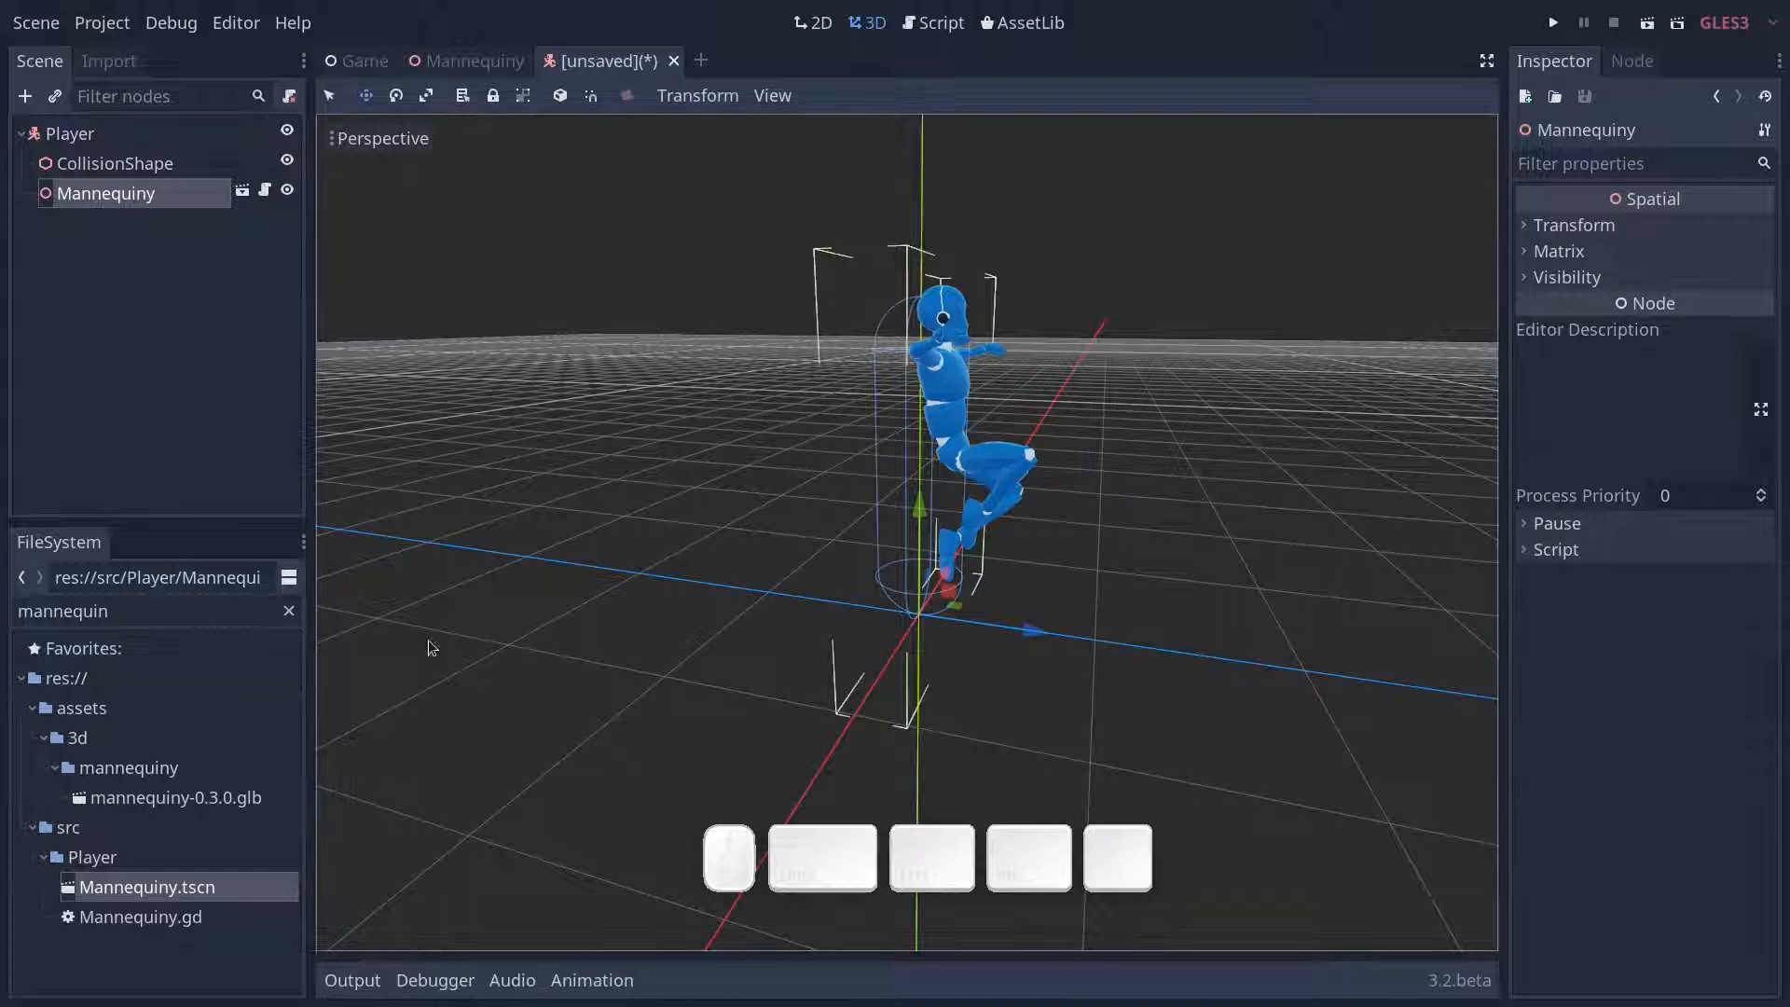
mouse_move(901, 663)
middle_mouse_down()
mouse_move(942, 660)
mouse_move(919, 647)
middle_mouse_up()
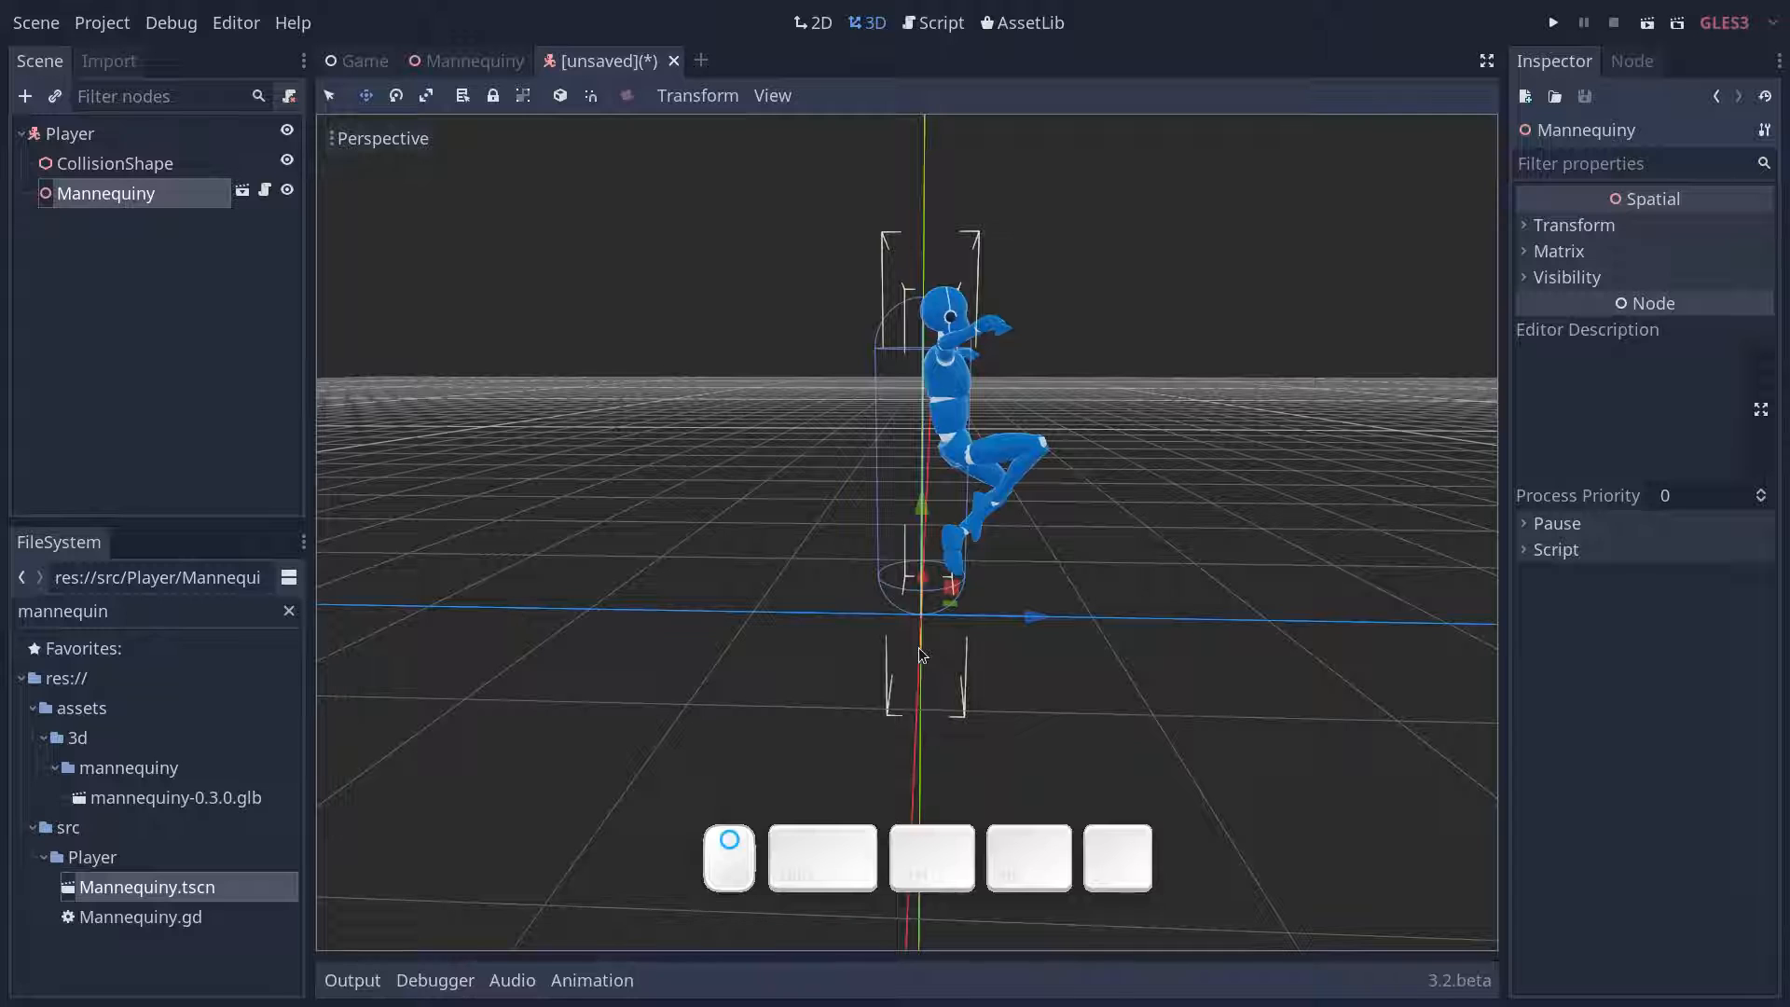
scroll(923, 643, "down", 3)
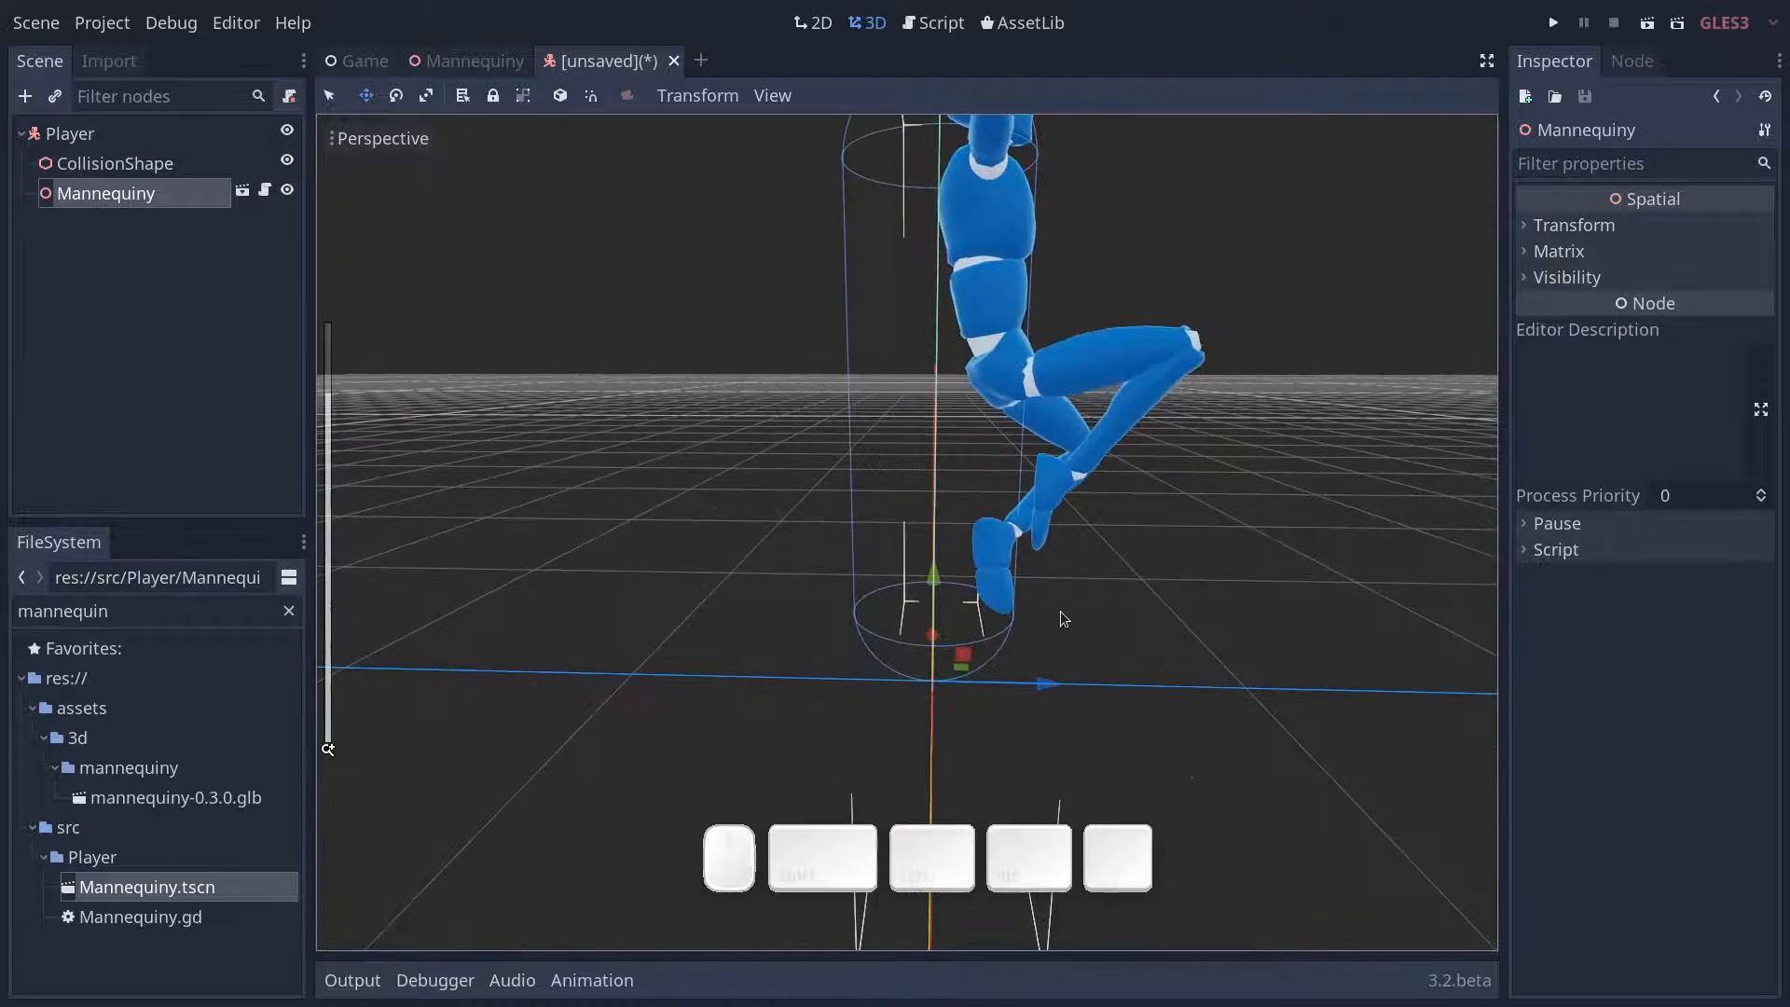
scroll(1079, 610, "down", 3)
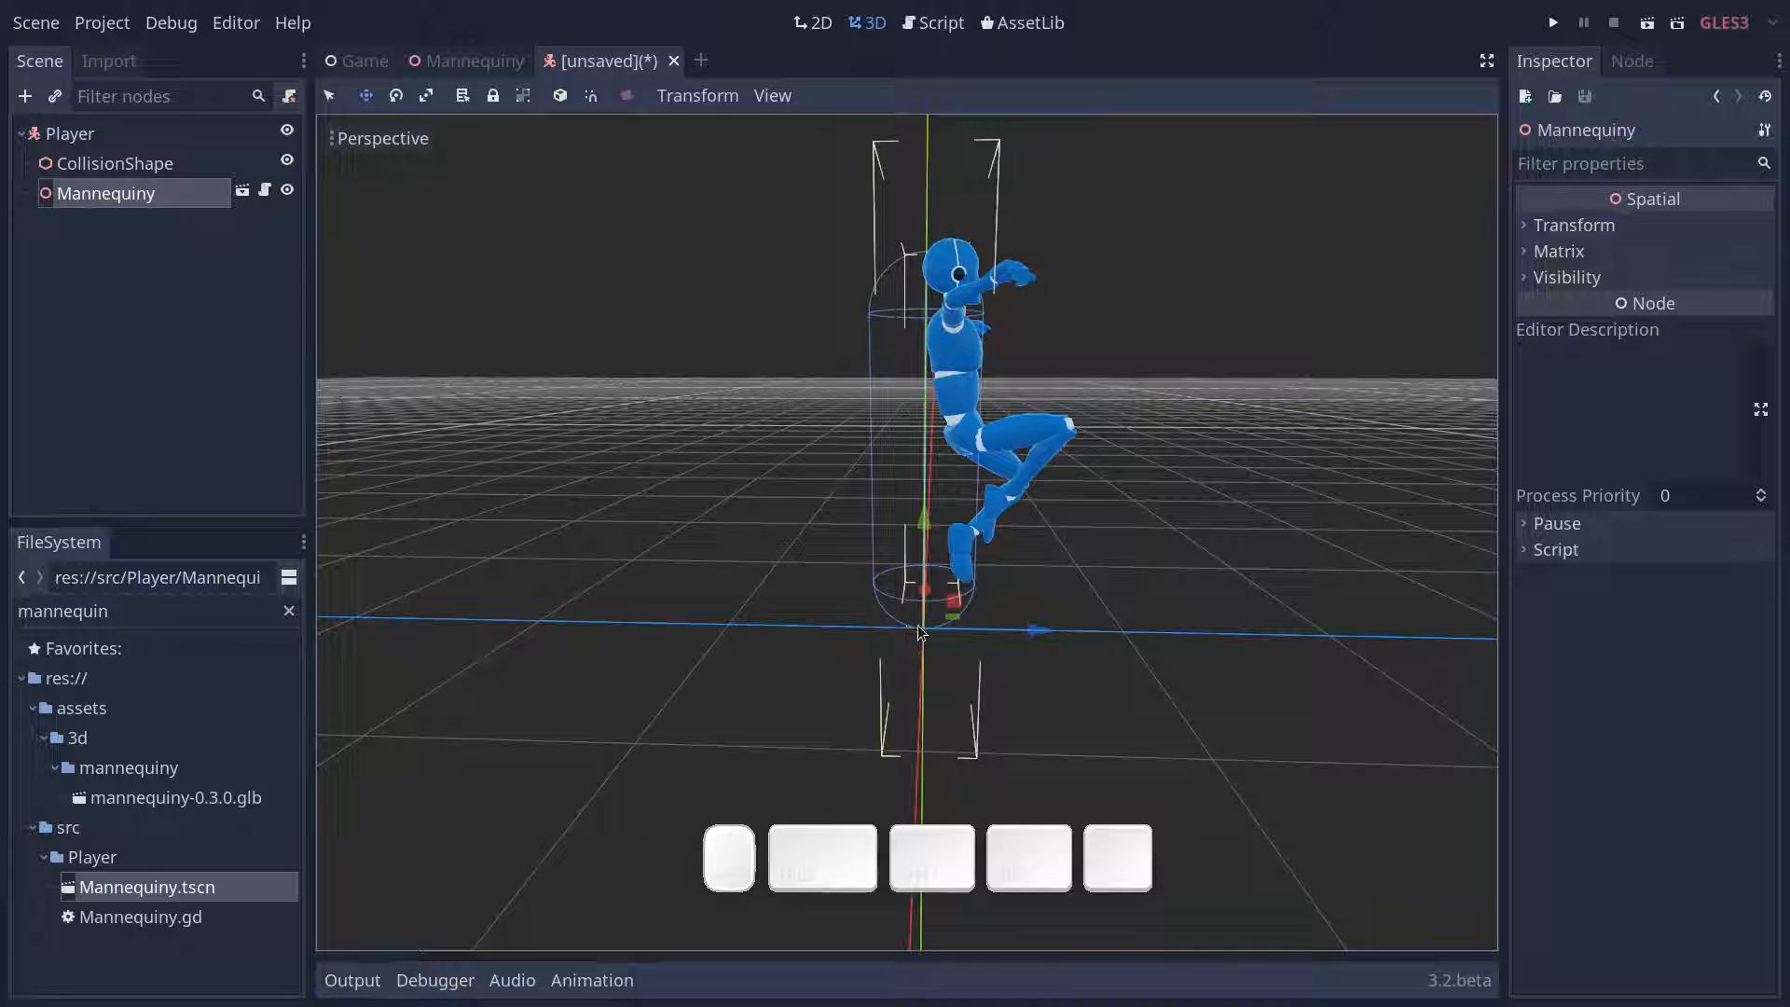
- Try shifting the instanced Mannequiny back along the Z axis towards the capsule's centre, and undo the move
left_click_drag(1034, 630, 993, 630)
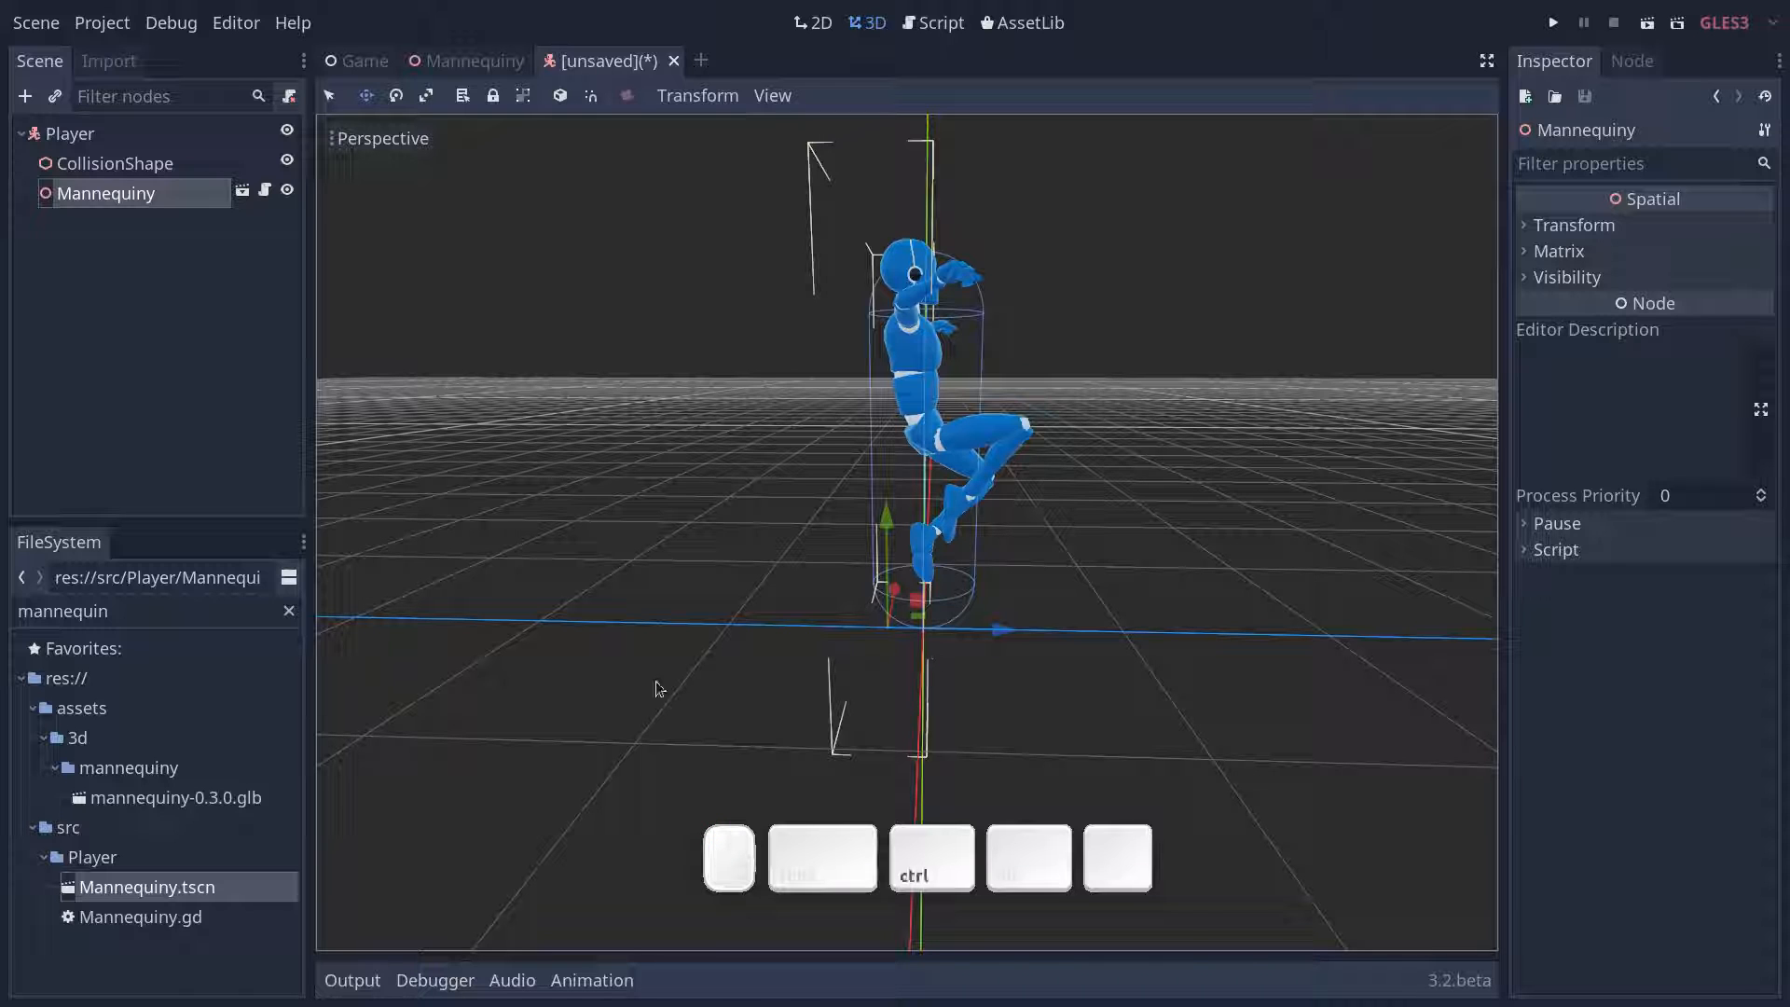
key("ctrl+z")
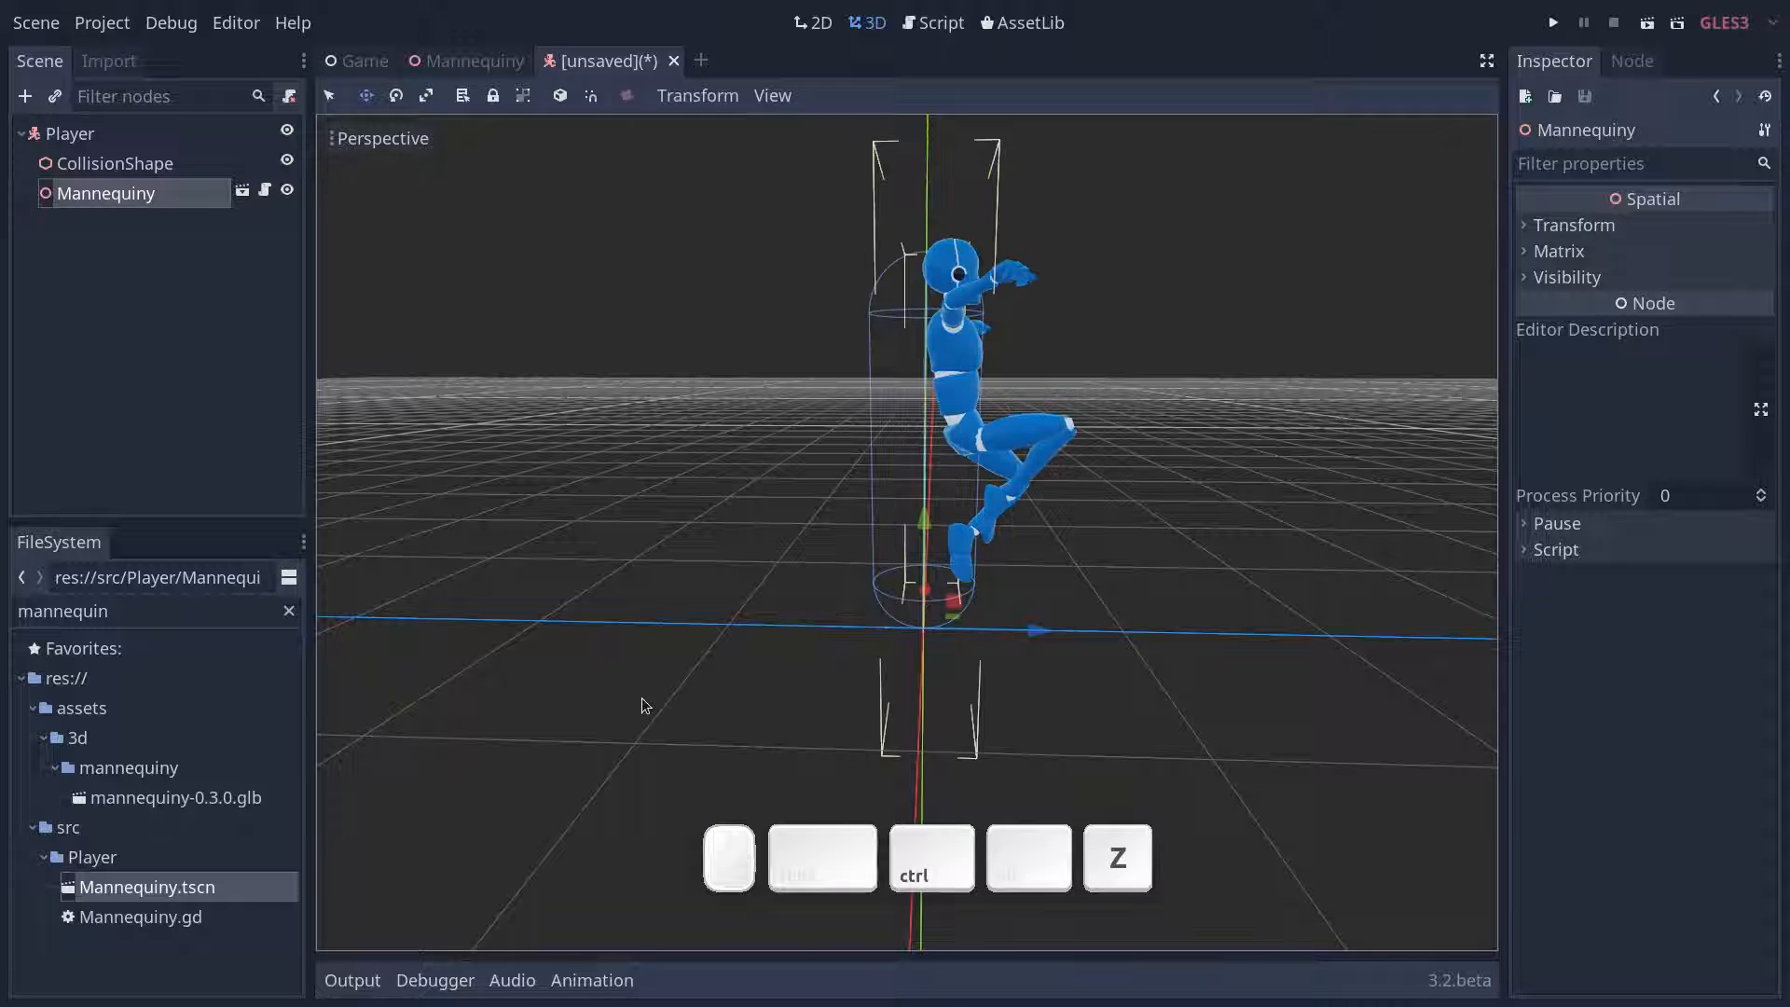
- Switch to the Mannequiny scene and choose the idle animation in its AnimationPlayer to show the standing pose
left_click(454, 58)
middle_click_drag(646, 583, 866, 596)
scroll(1026, 624, "up", 9)
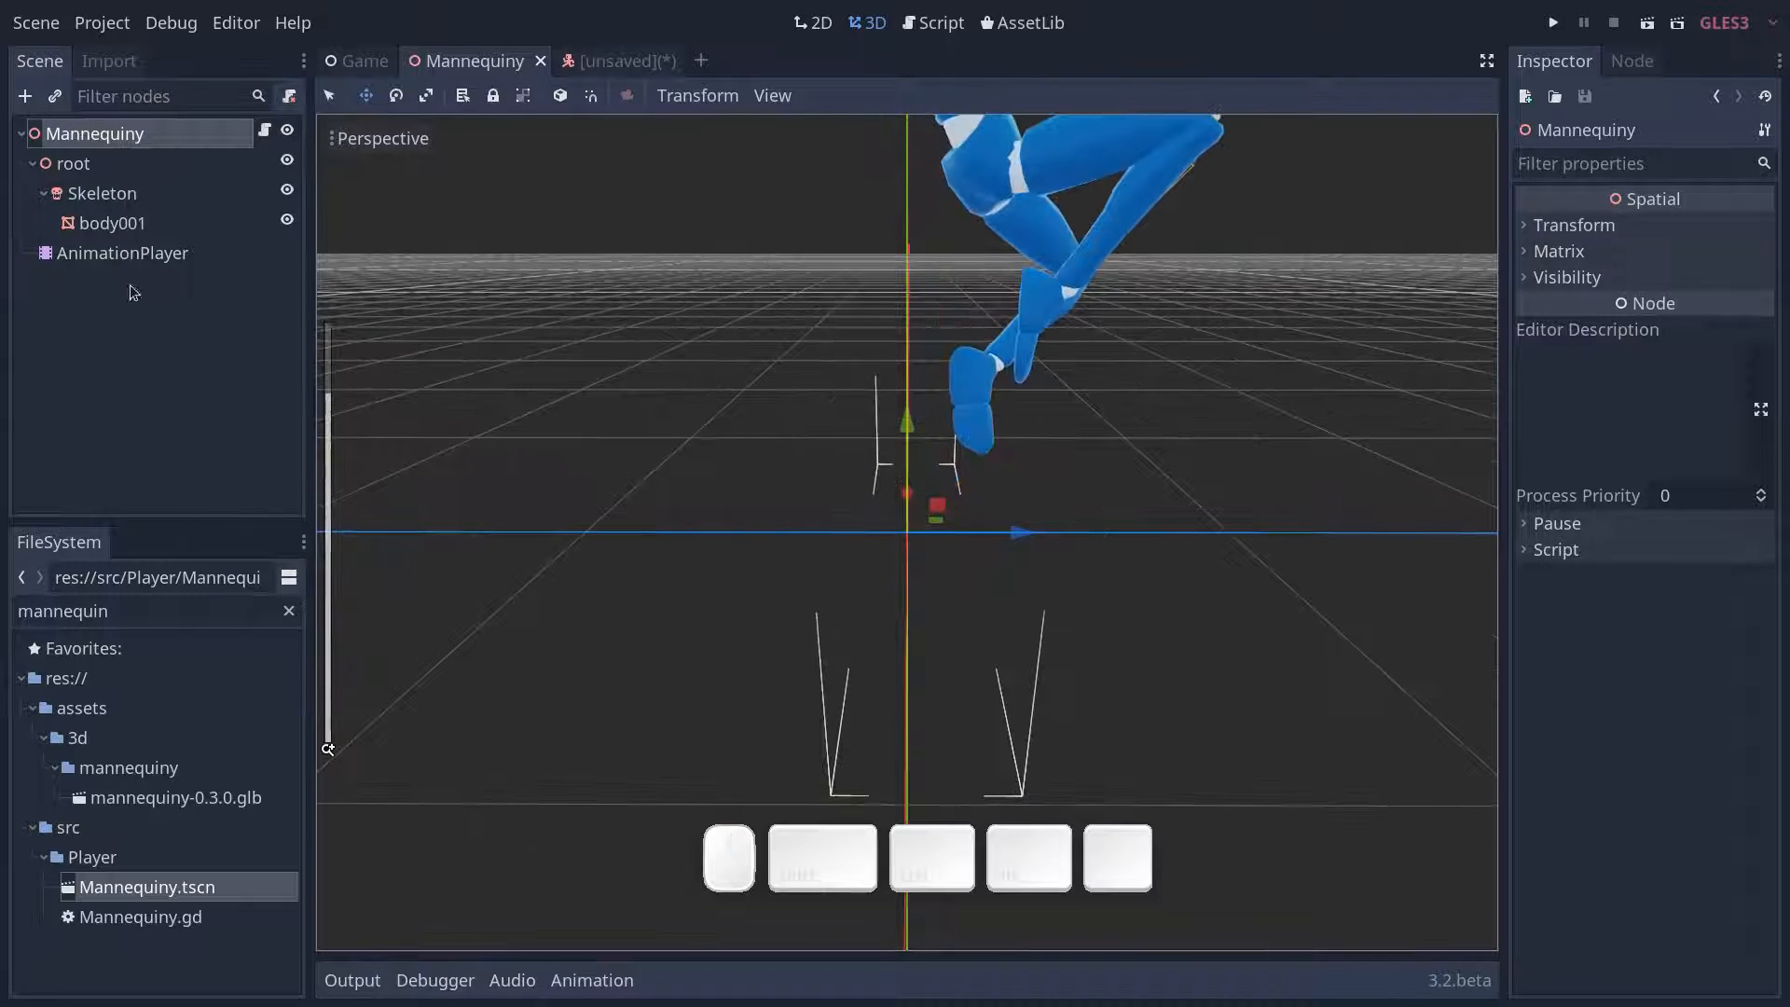
left_click(133, 255)
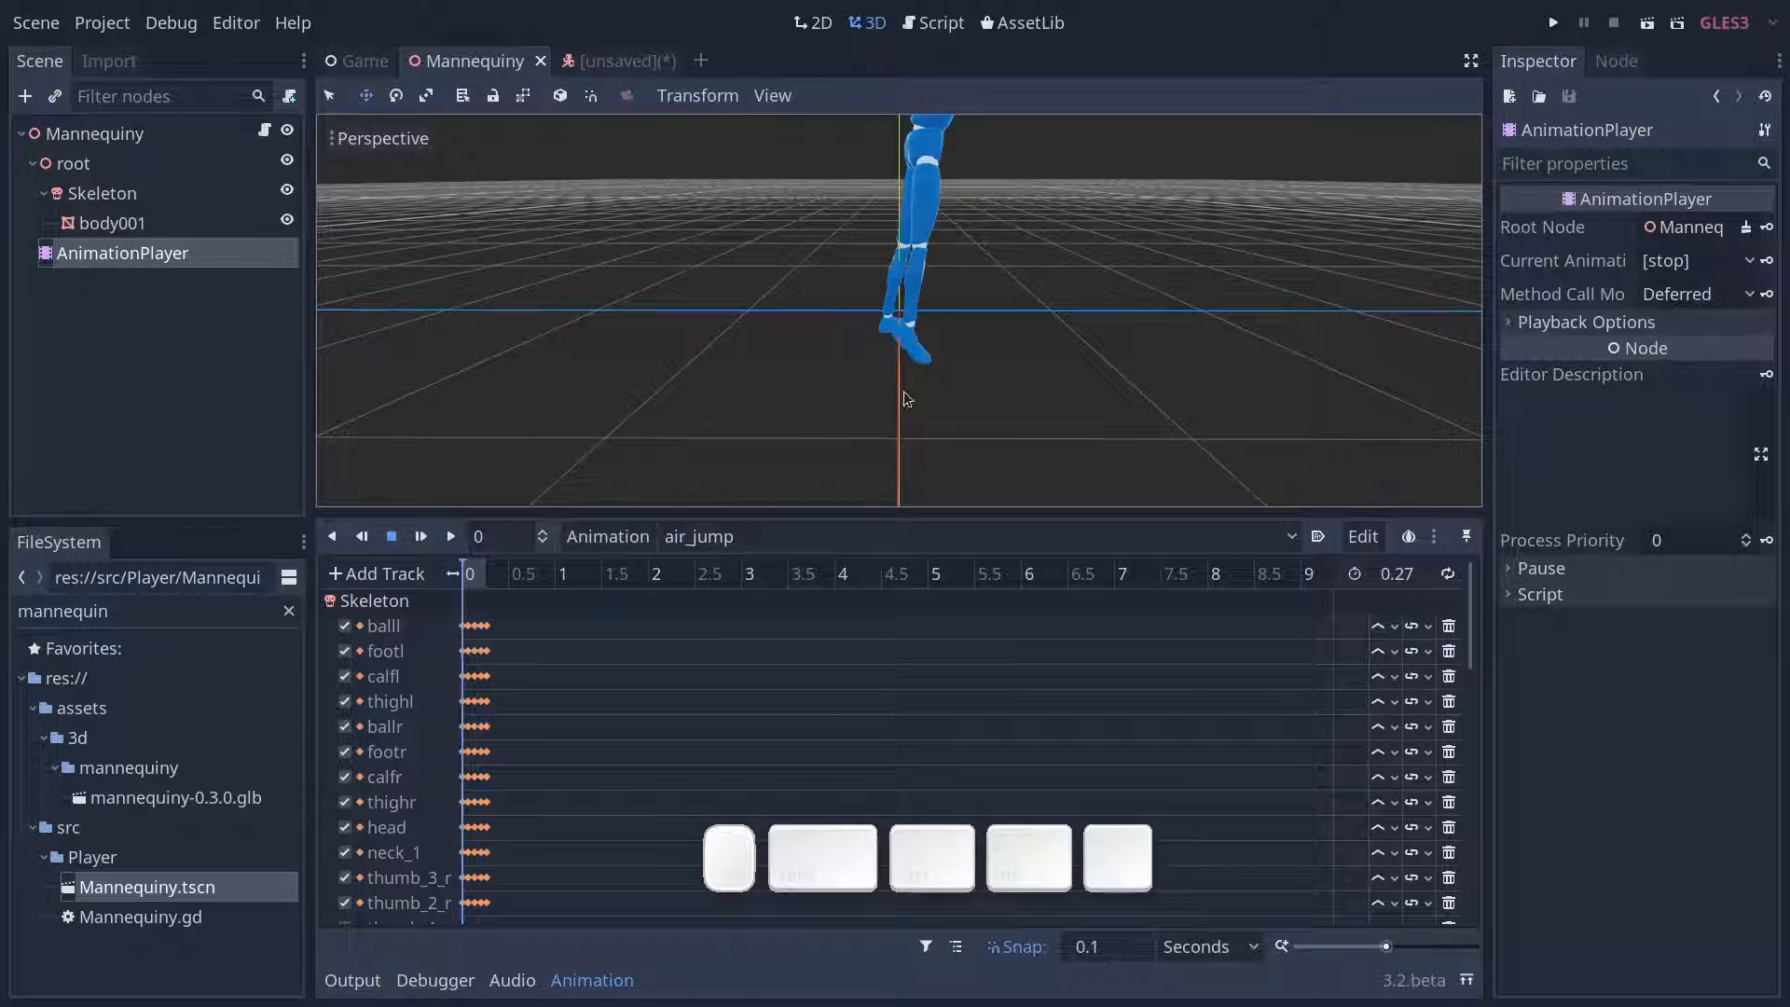
left_click(781, 537)
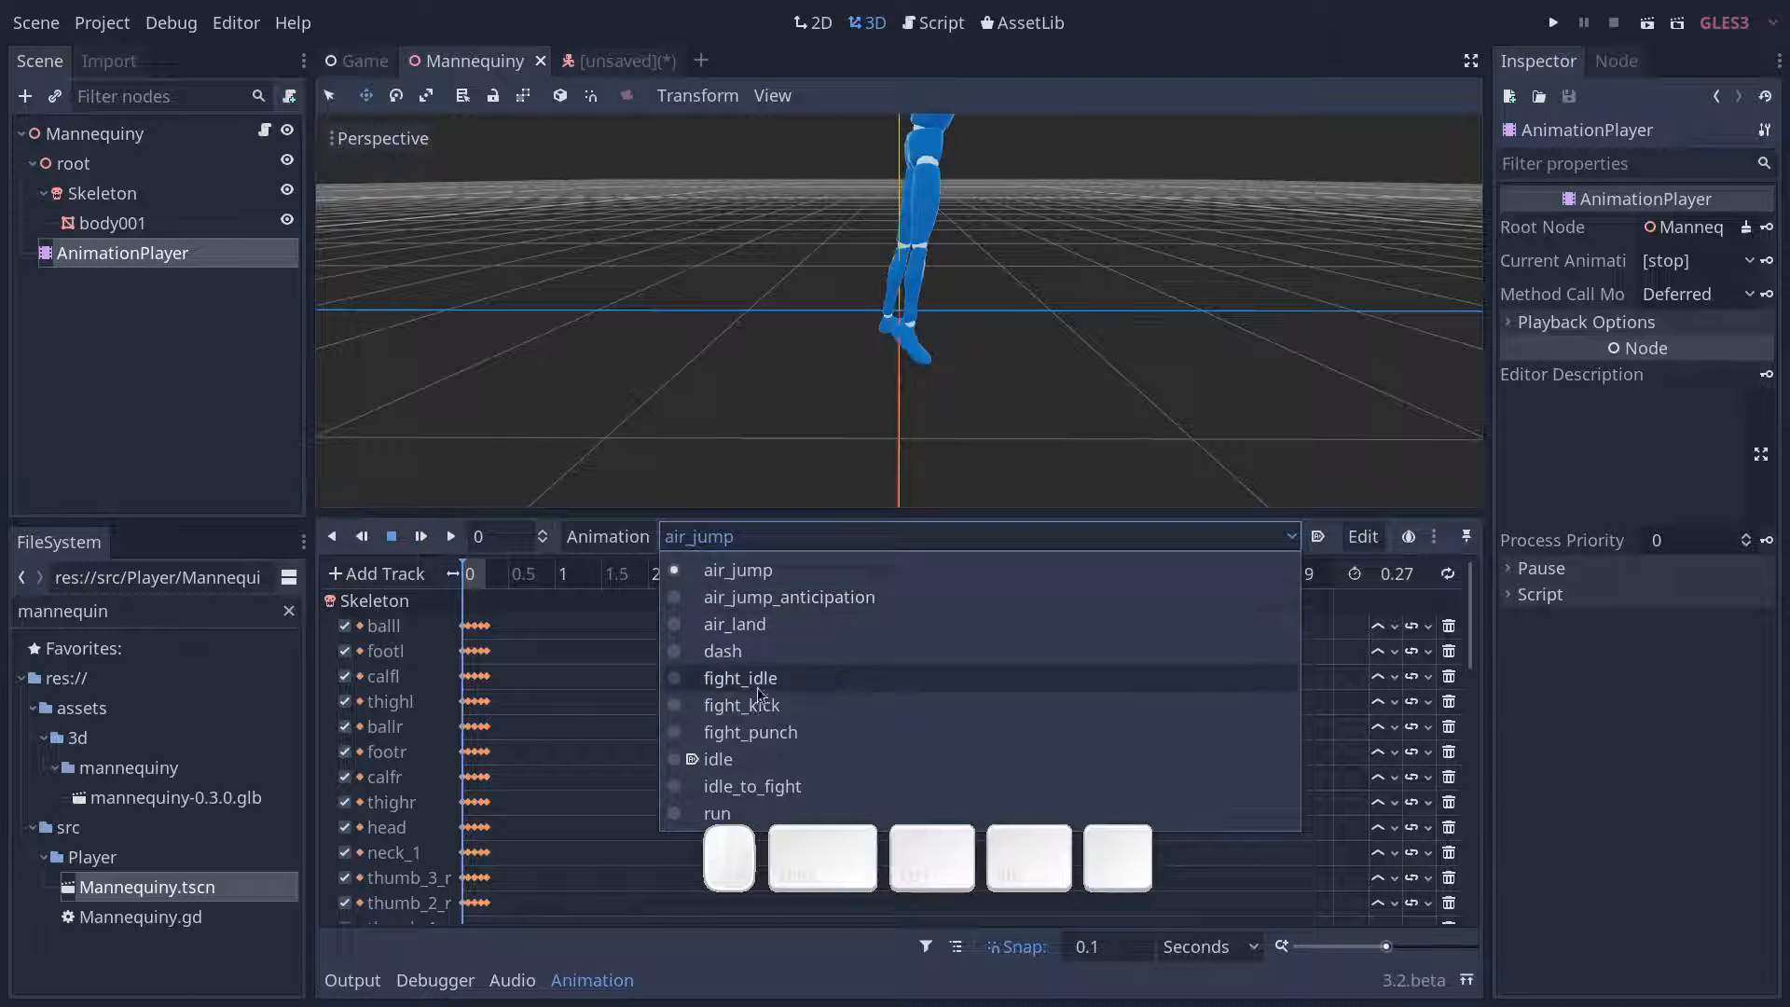
left_click(747, 757)
middle_click_drag(1079, 289, 913, 82)
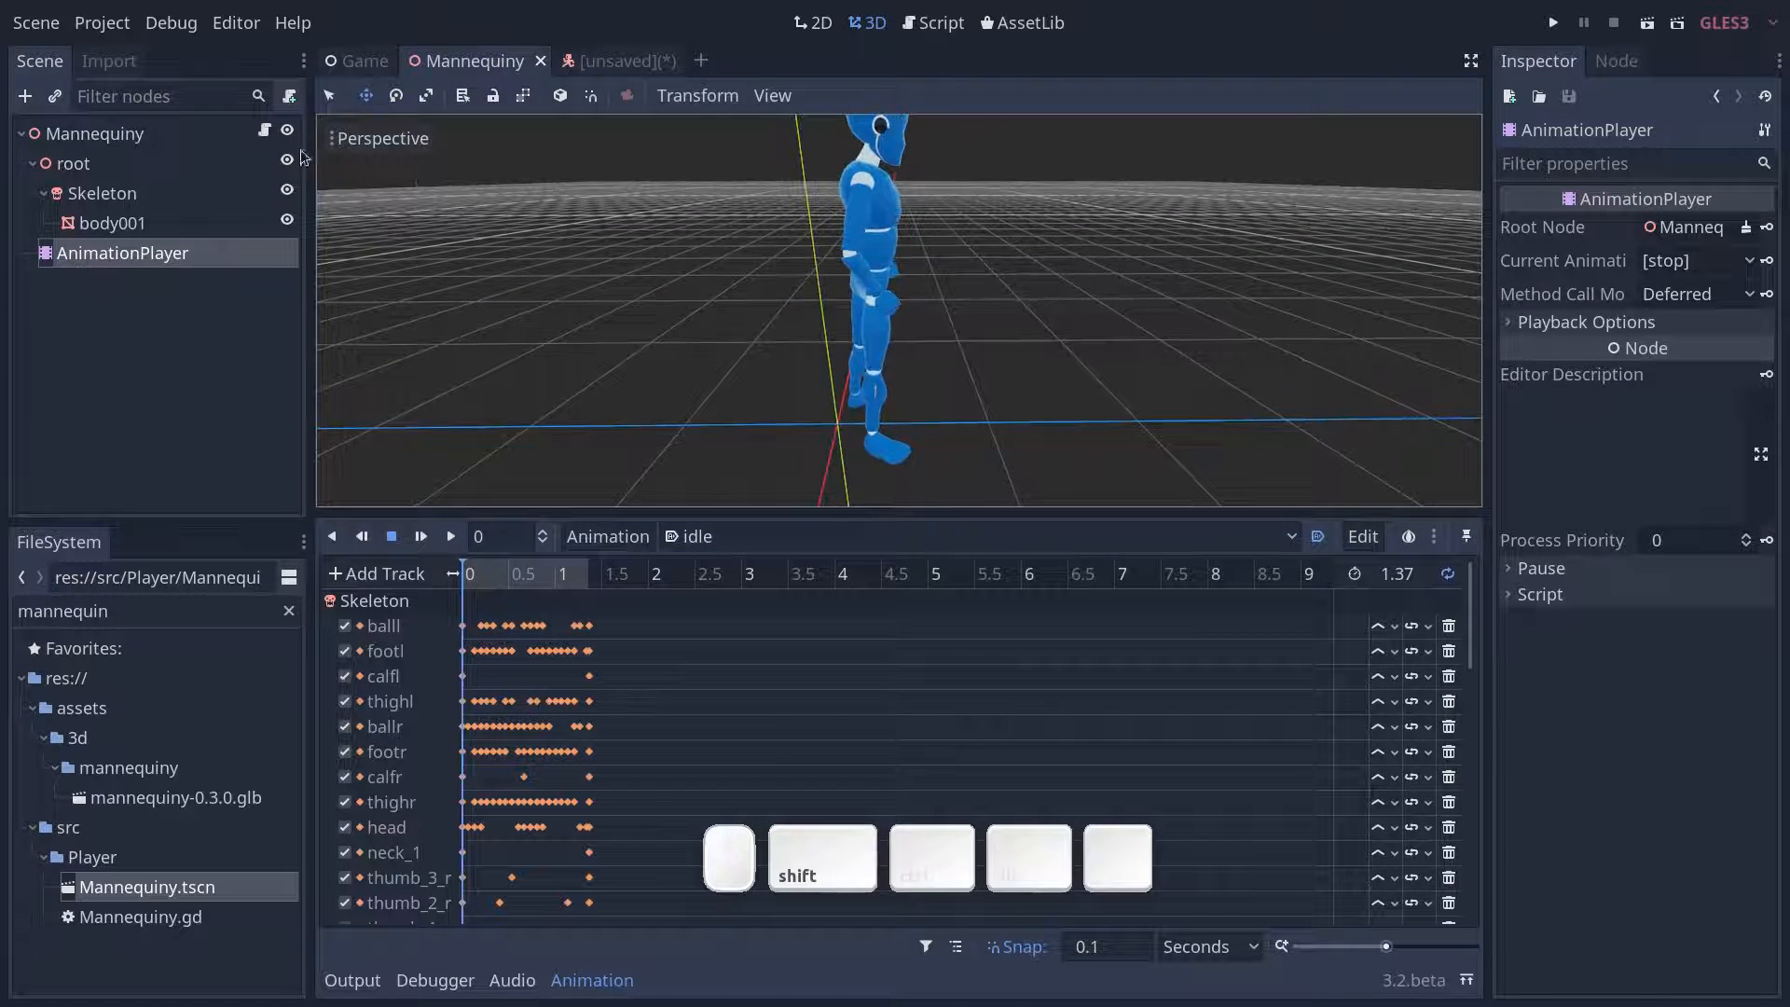
- Move the Mannequiny scene's root node slightly back along the Z axis so the idle stance lines up with the scene origin
left_click(124, 144)
left_click(105, 168)
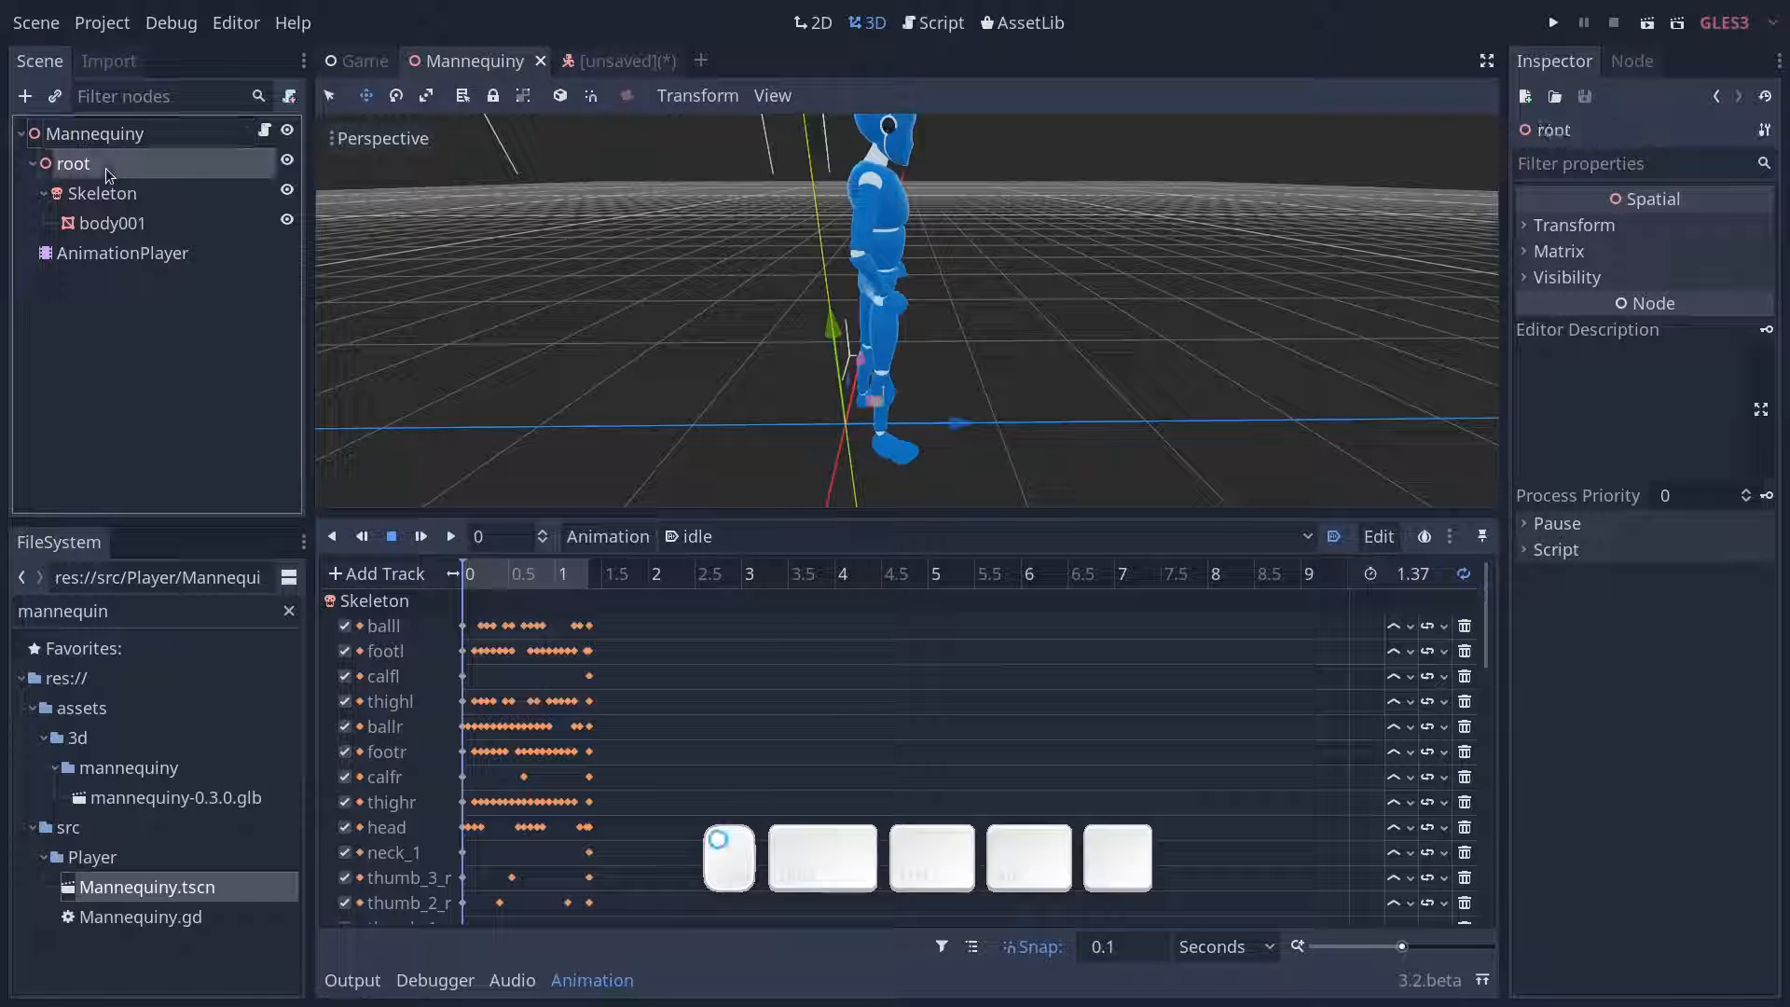
left_click(119, 142)
left_click(110, 165)
middle_click_drag(757, 421, 936, 357)
scroll(1063, 438, "up", 7)
left_click_drag(949, 337, 858, 364)
middle_click_drag(846, 347, 889, 364)
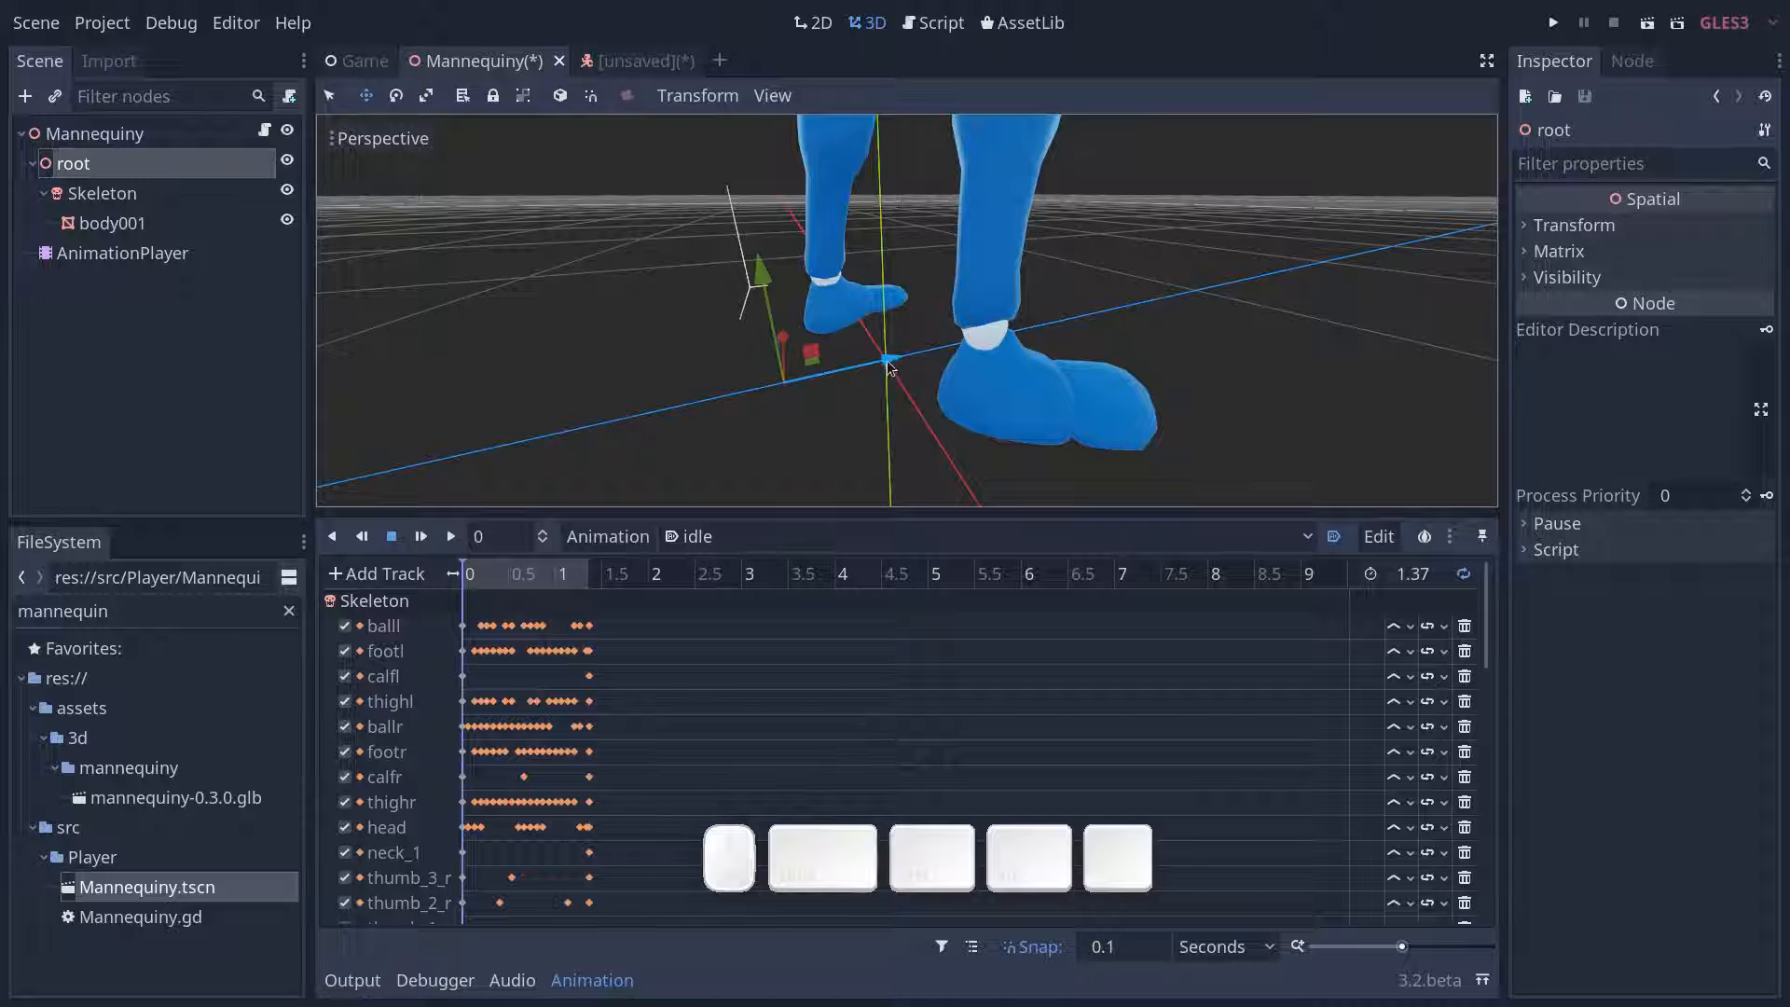
left_click_drag(889, 364, 880, 369)
scroll(914, 385, "down", 2)
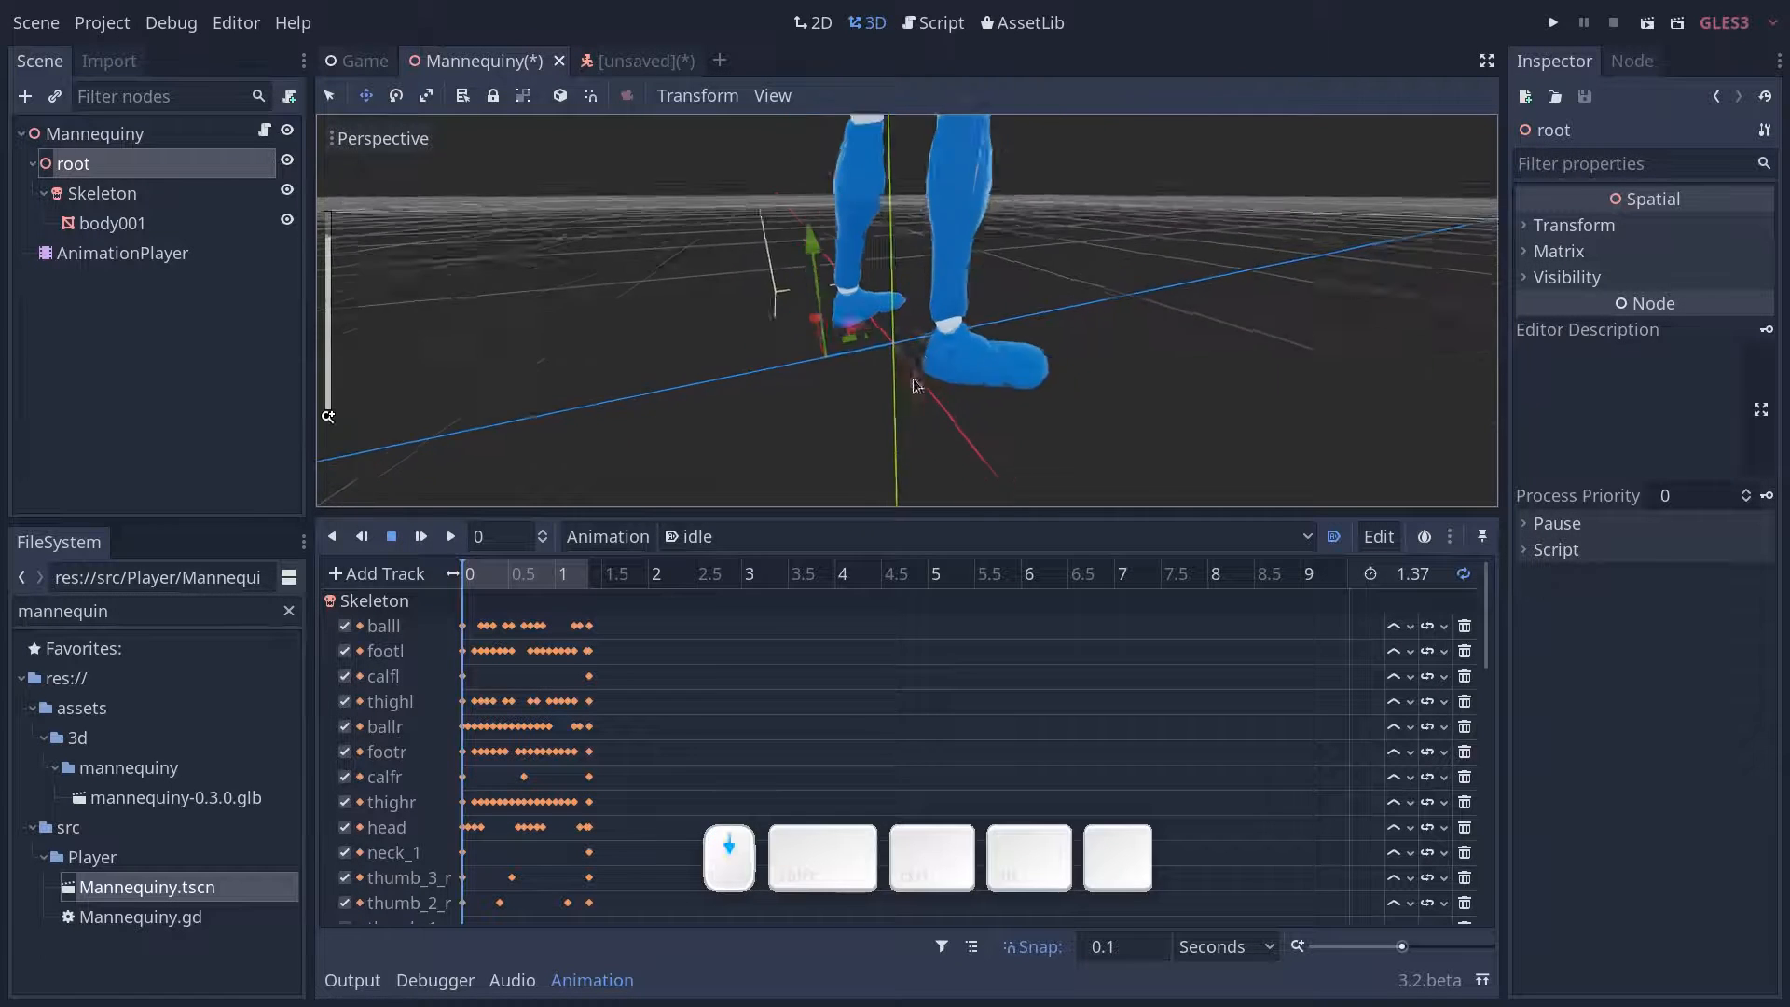
scroll(915, 385, "down", 5)
middle_click_drag(977, 343, 908, 310)
left_click_drag(954, 322, 953, 322)
scroll(929, 257, "down", 5)
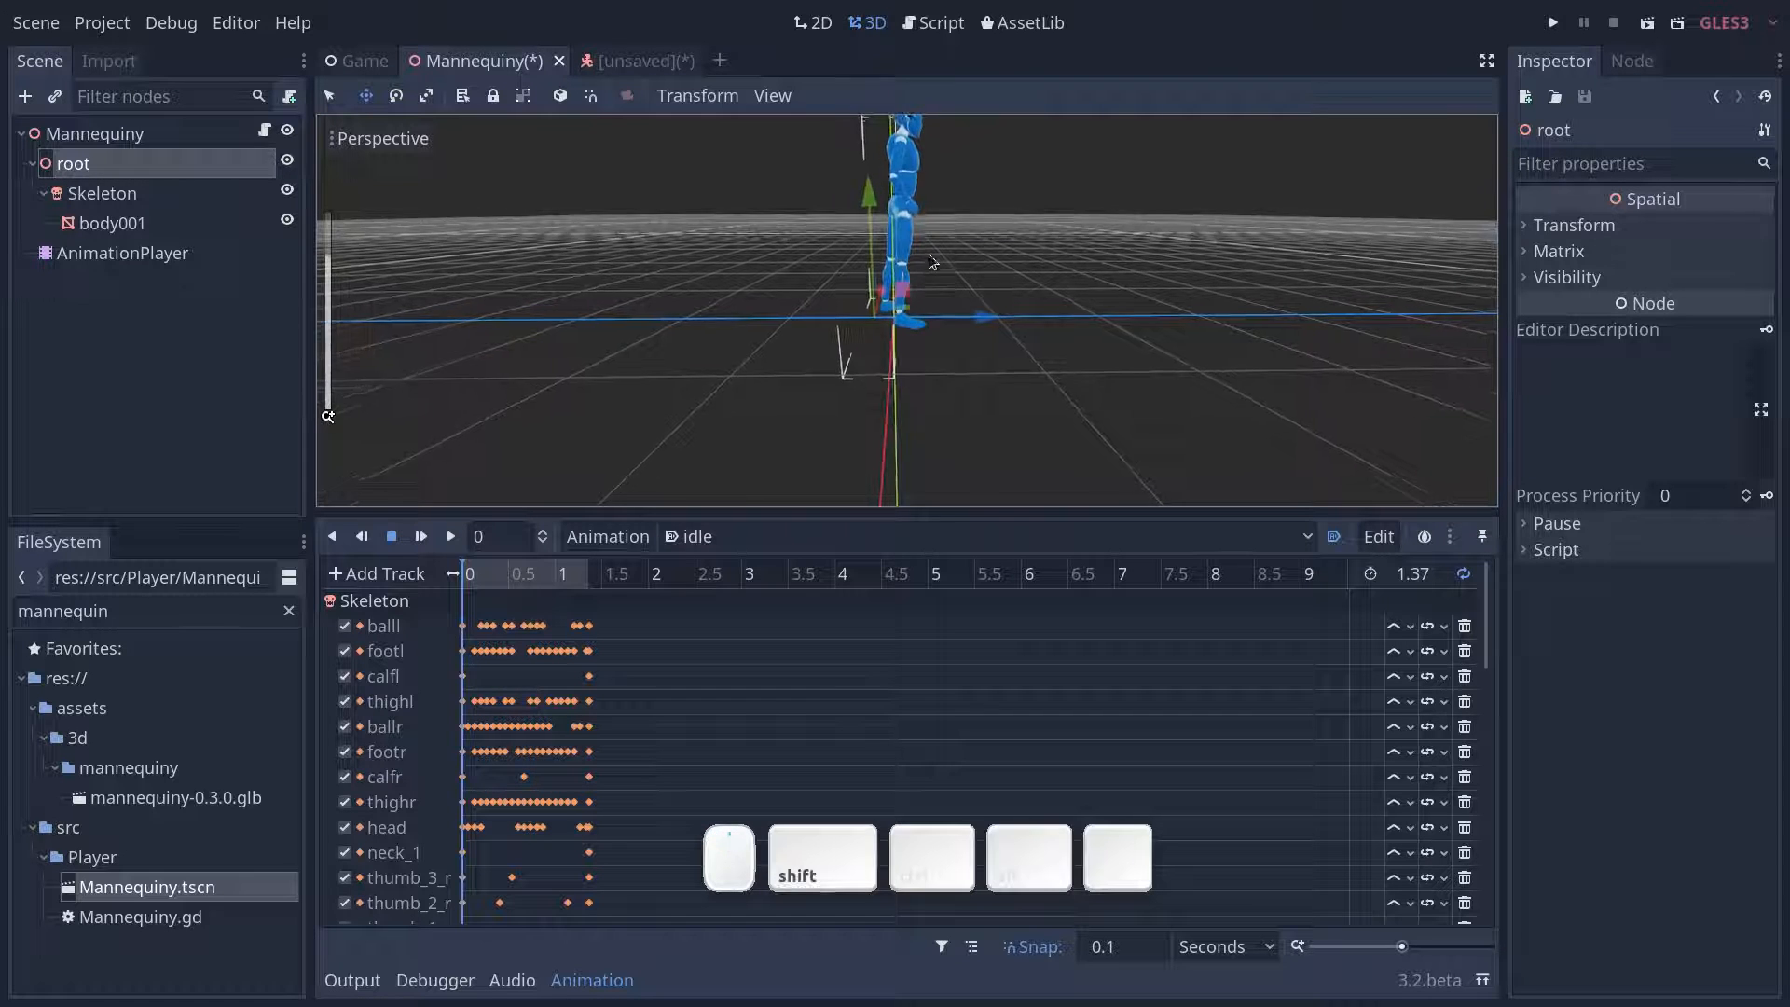
middle_click_drag(928, 261, 969, 372, "shift")
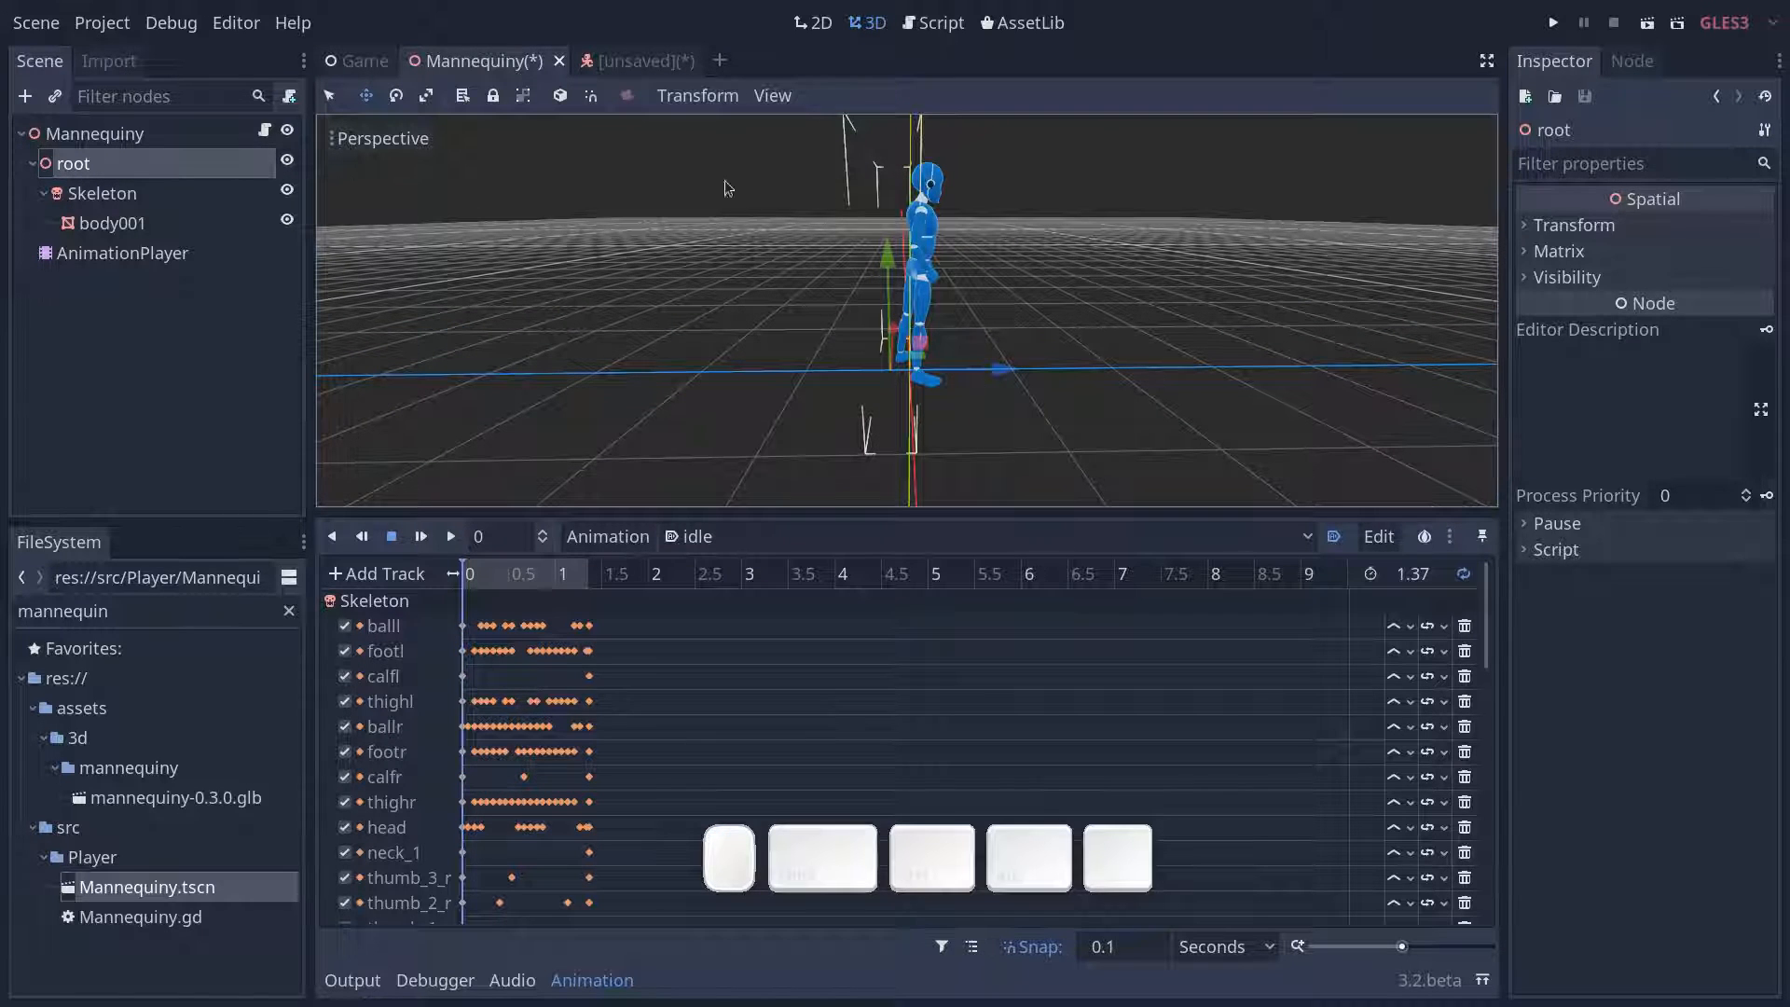
- Save the Mannequiny scene and return to the unsaved Player scene to check the updated mannequin against the capsule
left_click(647, 63)
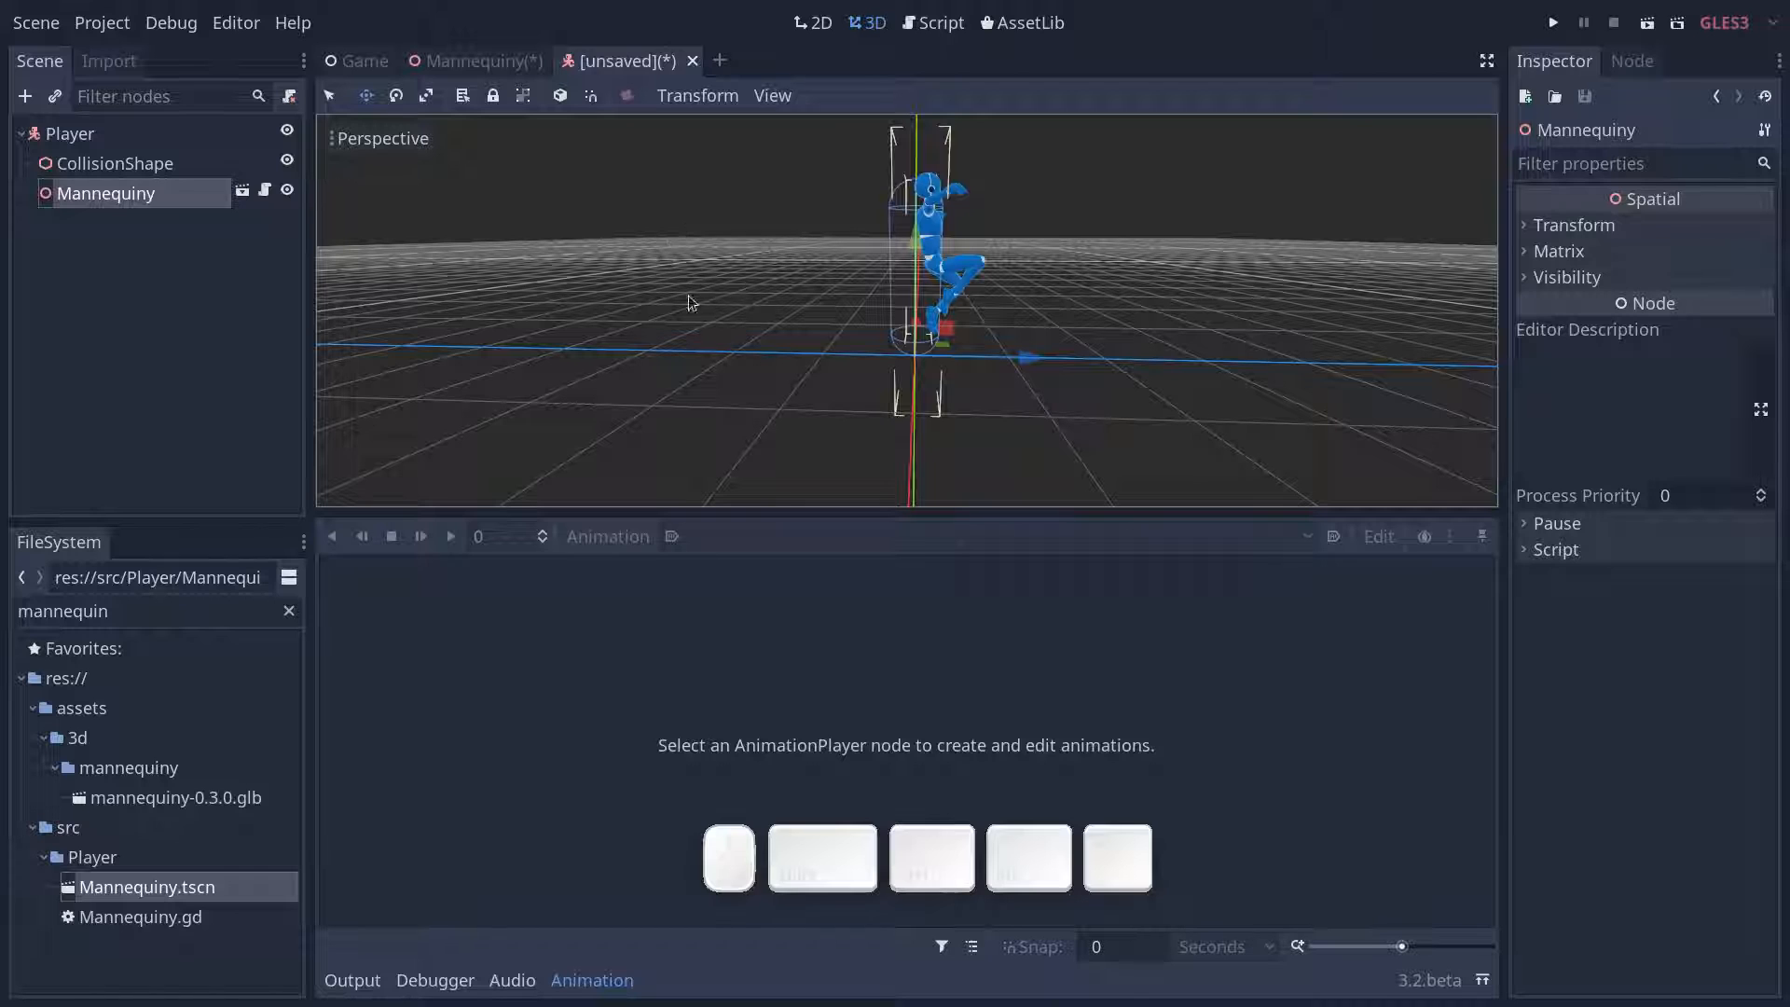
left_click(479, 58)
key("ctrl+s")
left_click(606, 62)
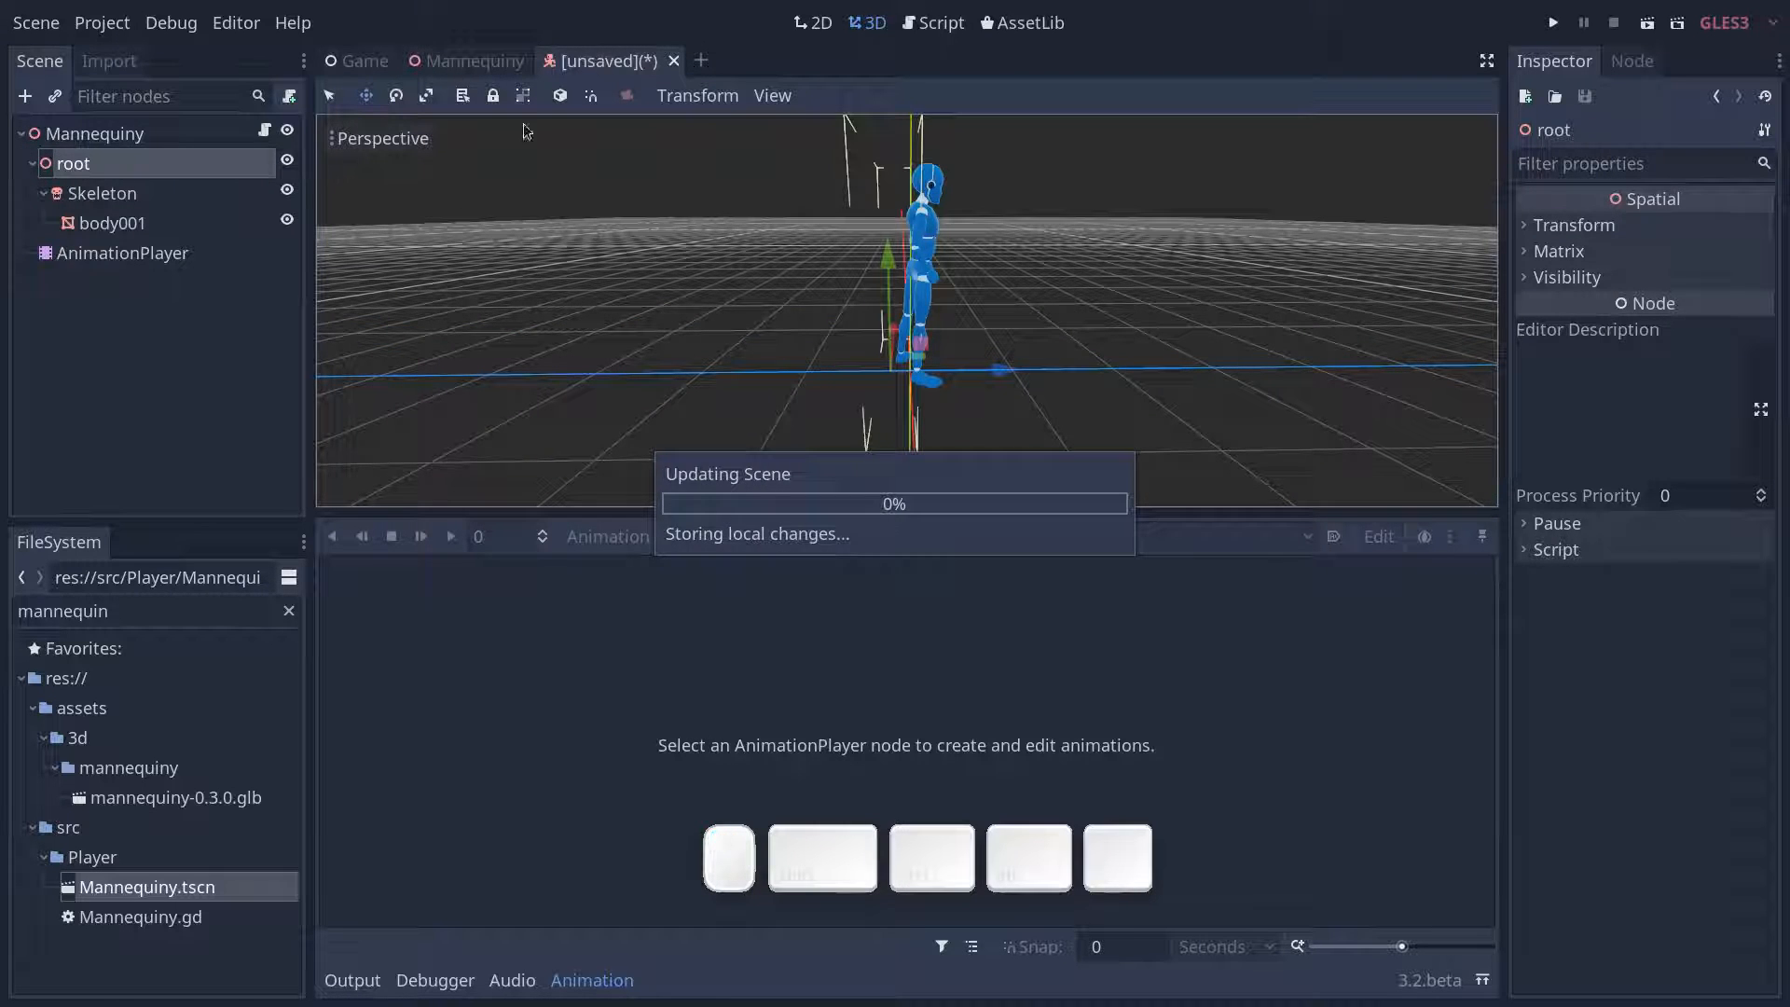
middle_click_drag(948, 322, 847, 241)
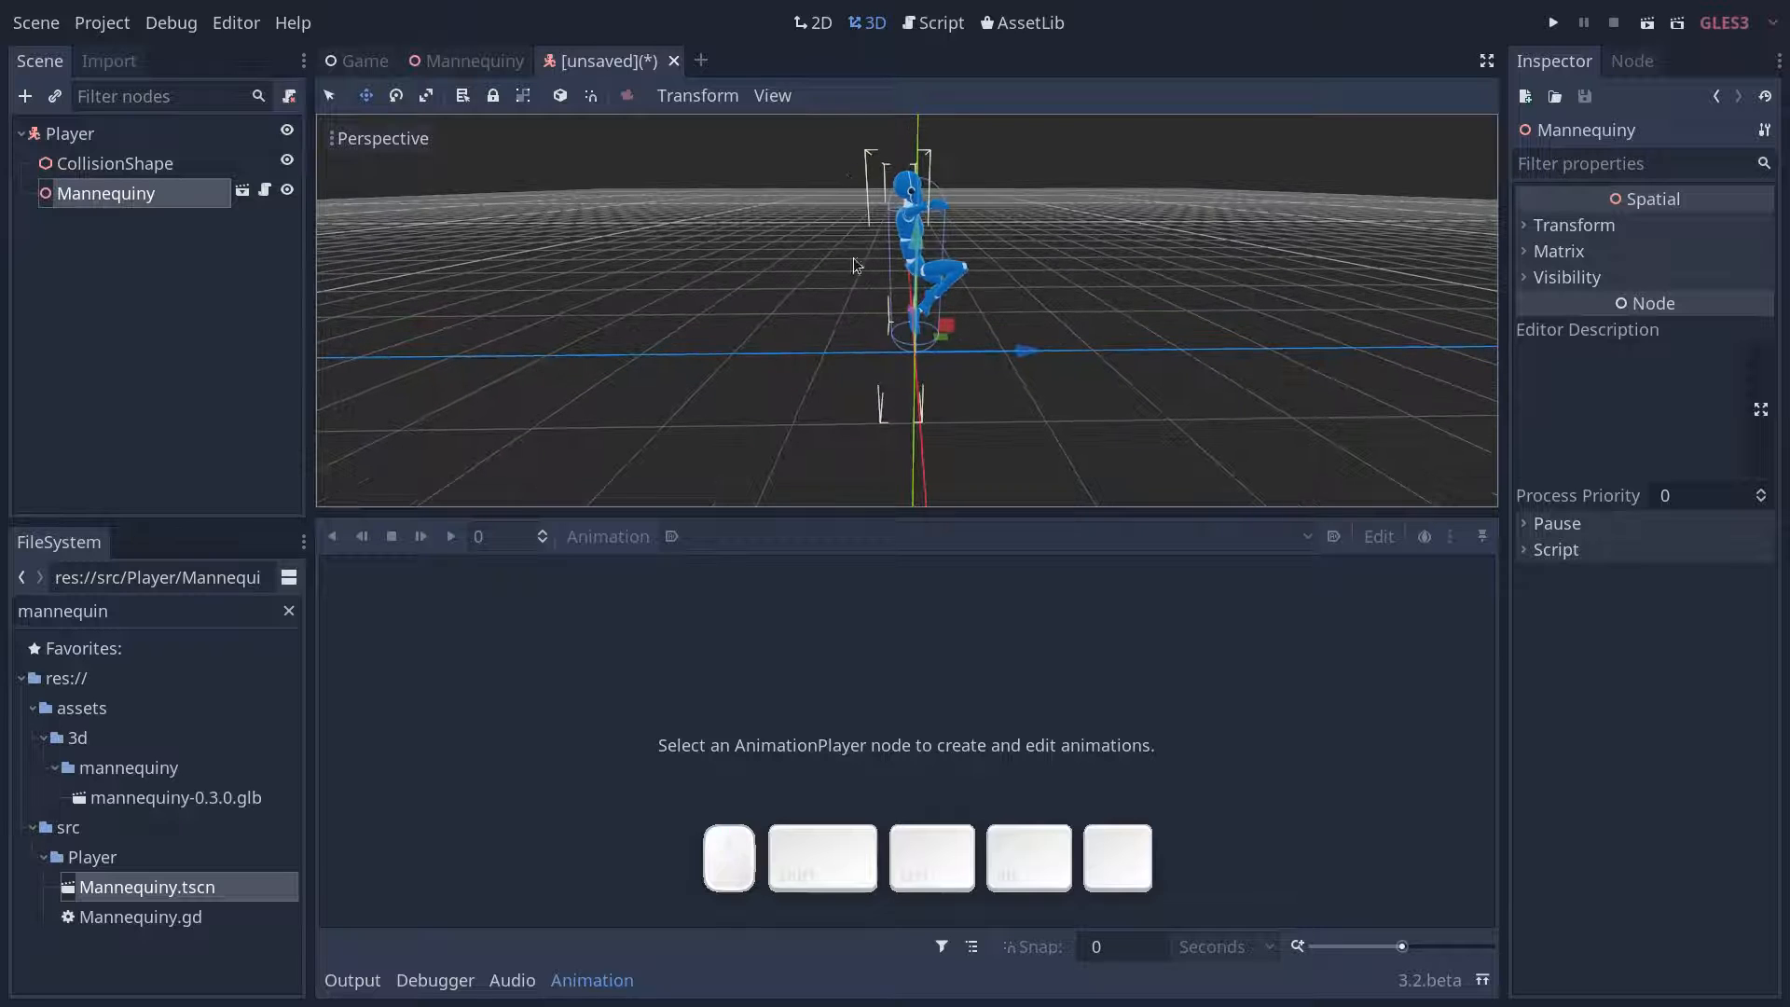
- Collapse the animation editor and save the Player scene as Player.tscn in res://src/Player
left_click(592, 980)
middle_click_drag(642, 450, 698, 428)
key("ctrl+s")
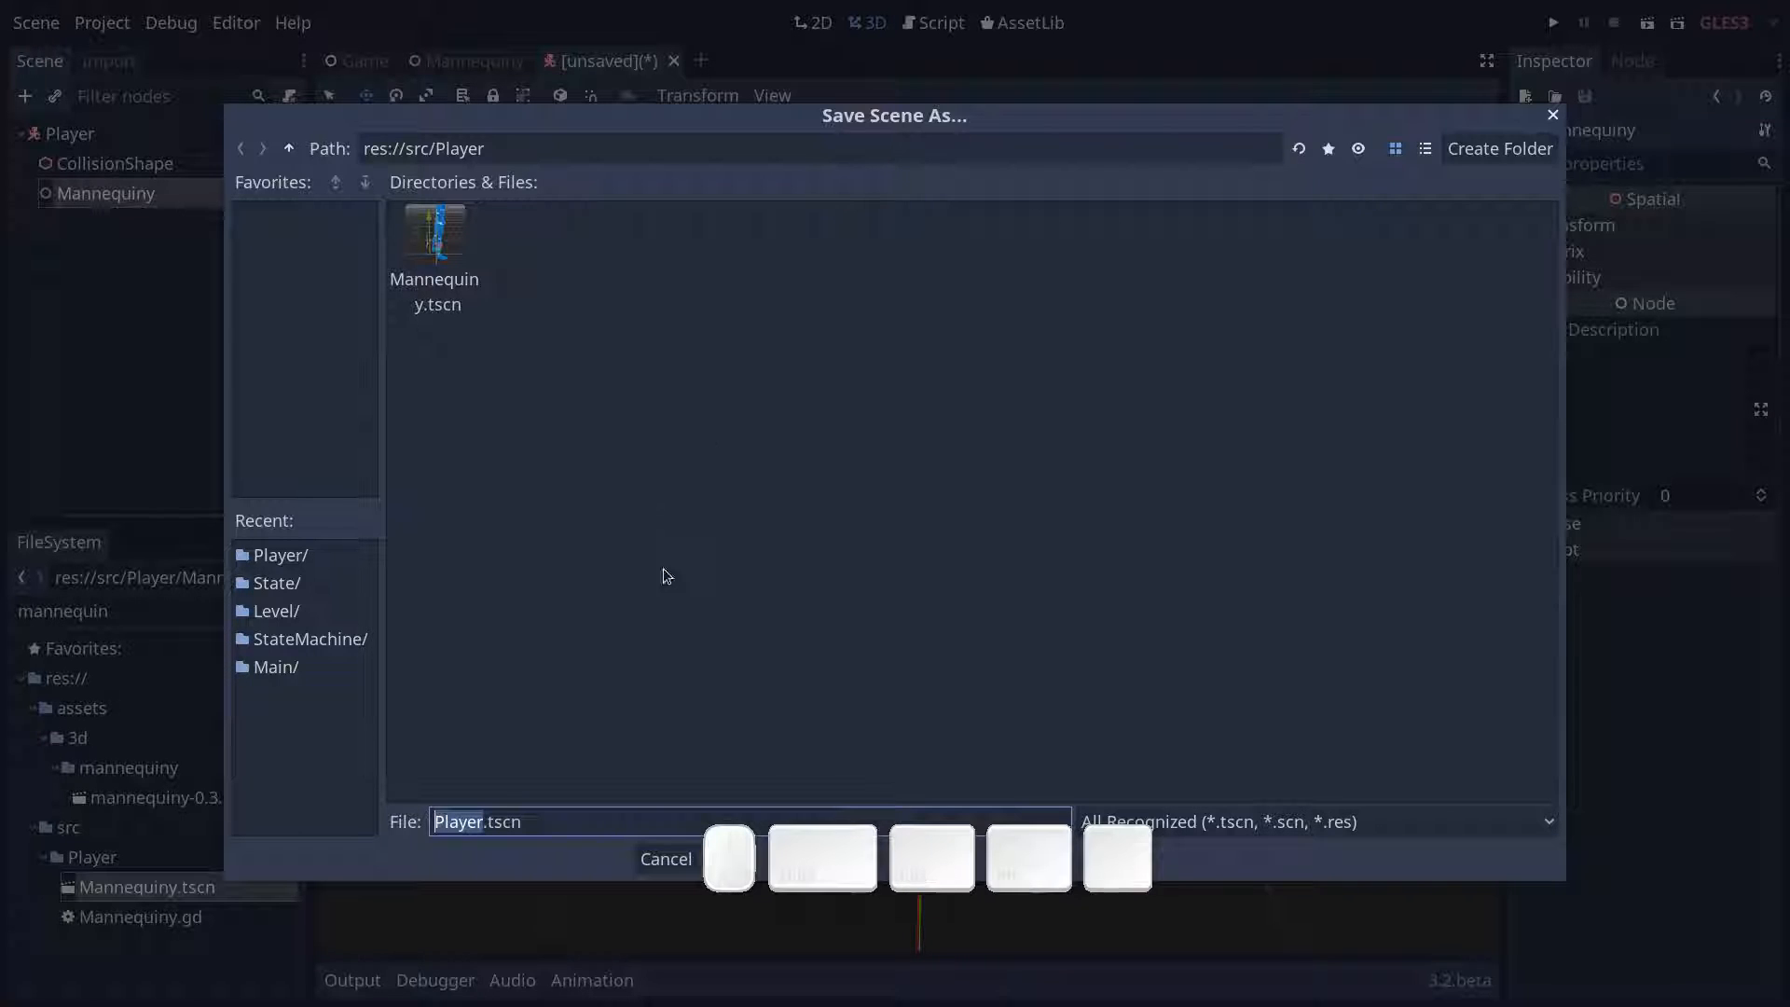
left_click(1131, 857)
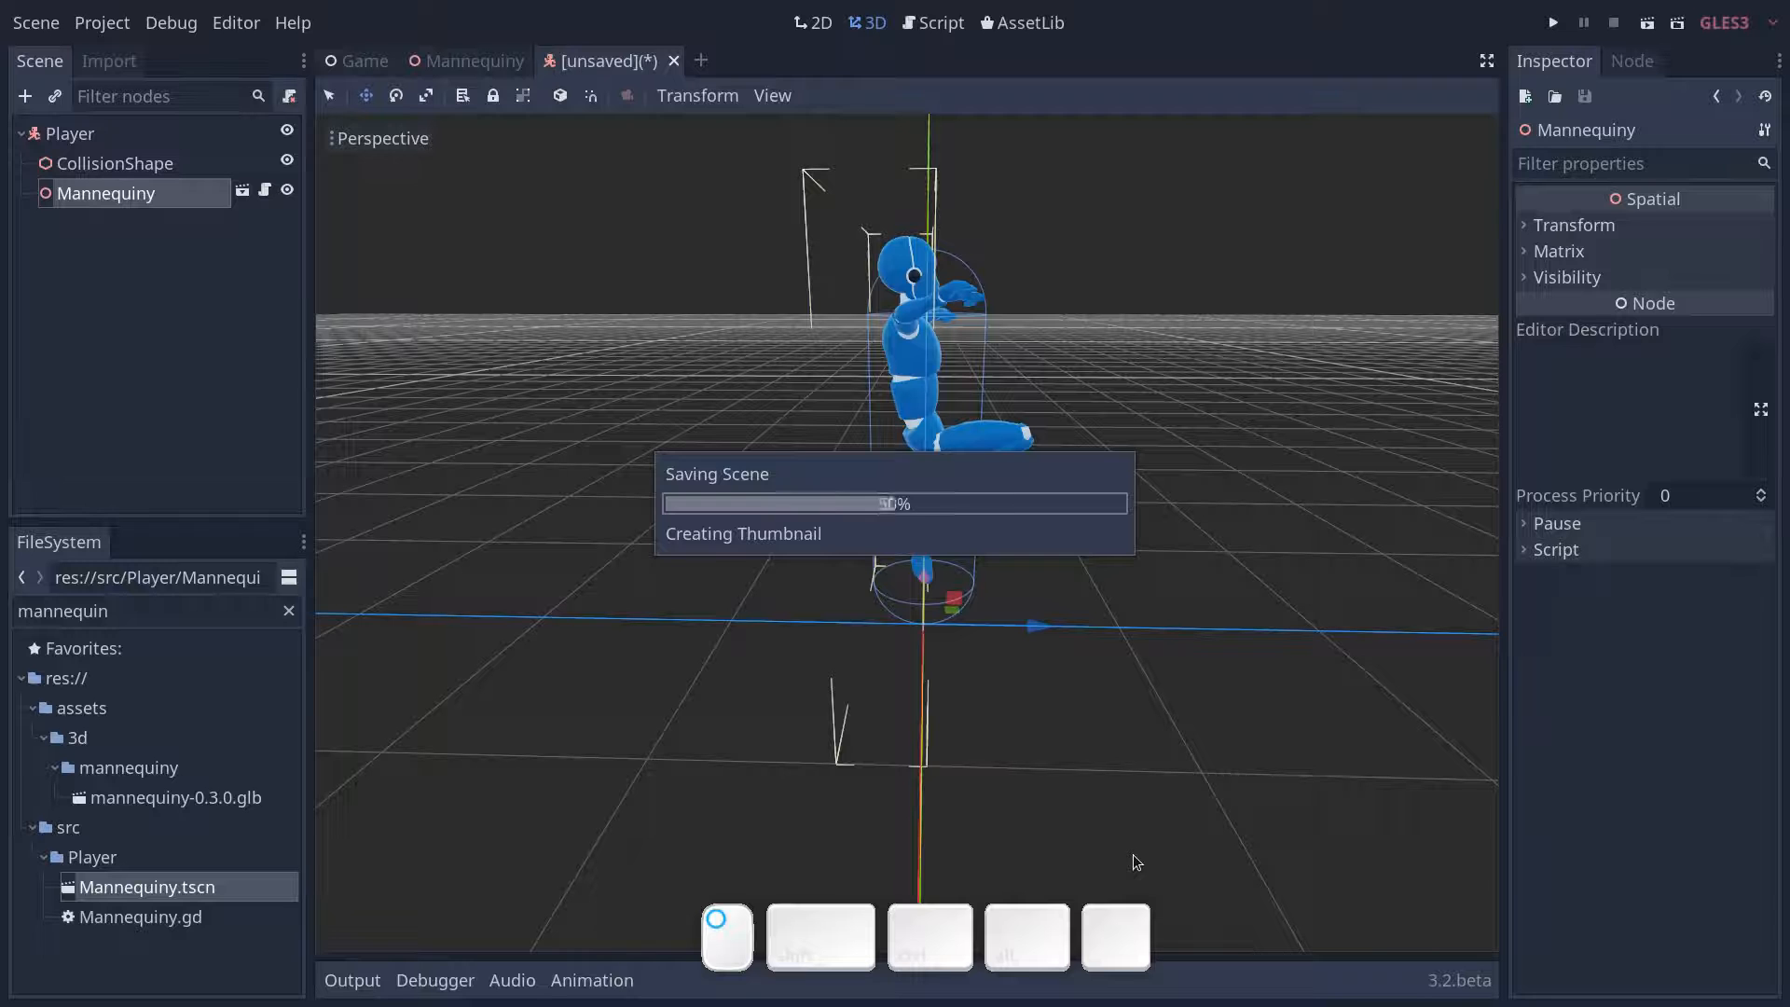
- Attach a new empty GDScript, Player.gd in res://src/Player, to the Player node
left_click(236, 138)
left_click(290, 97)
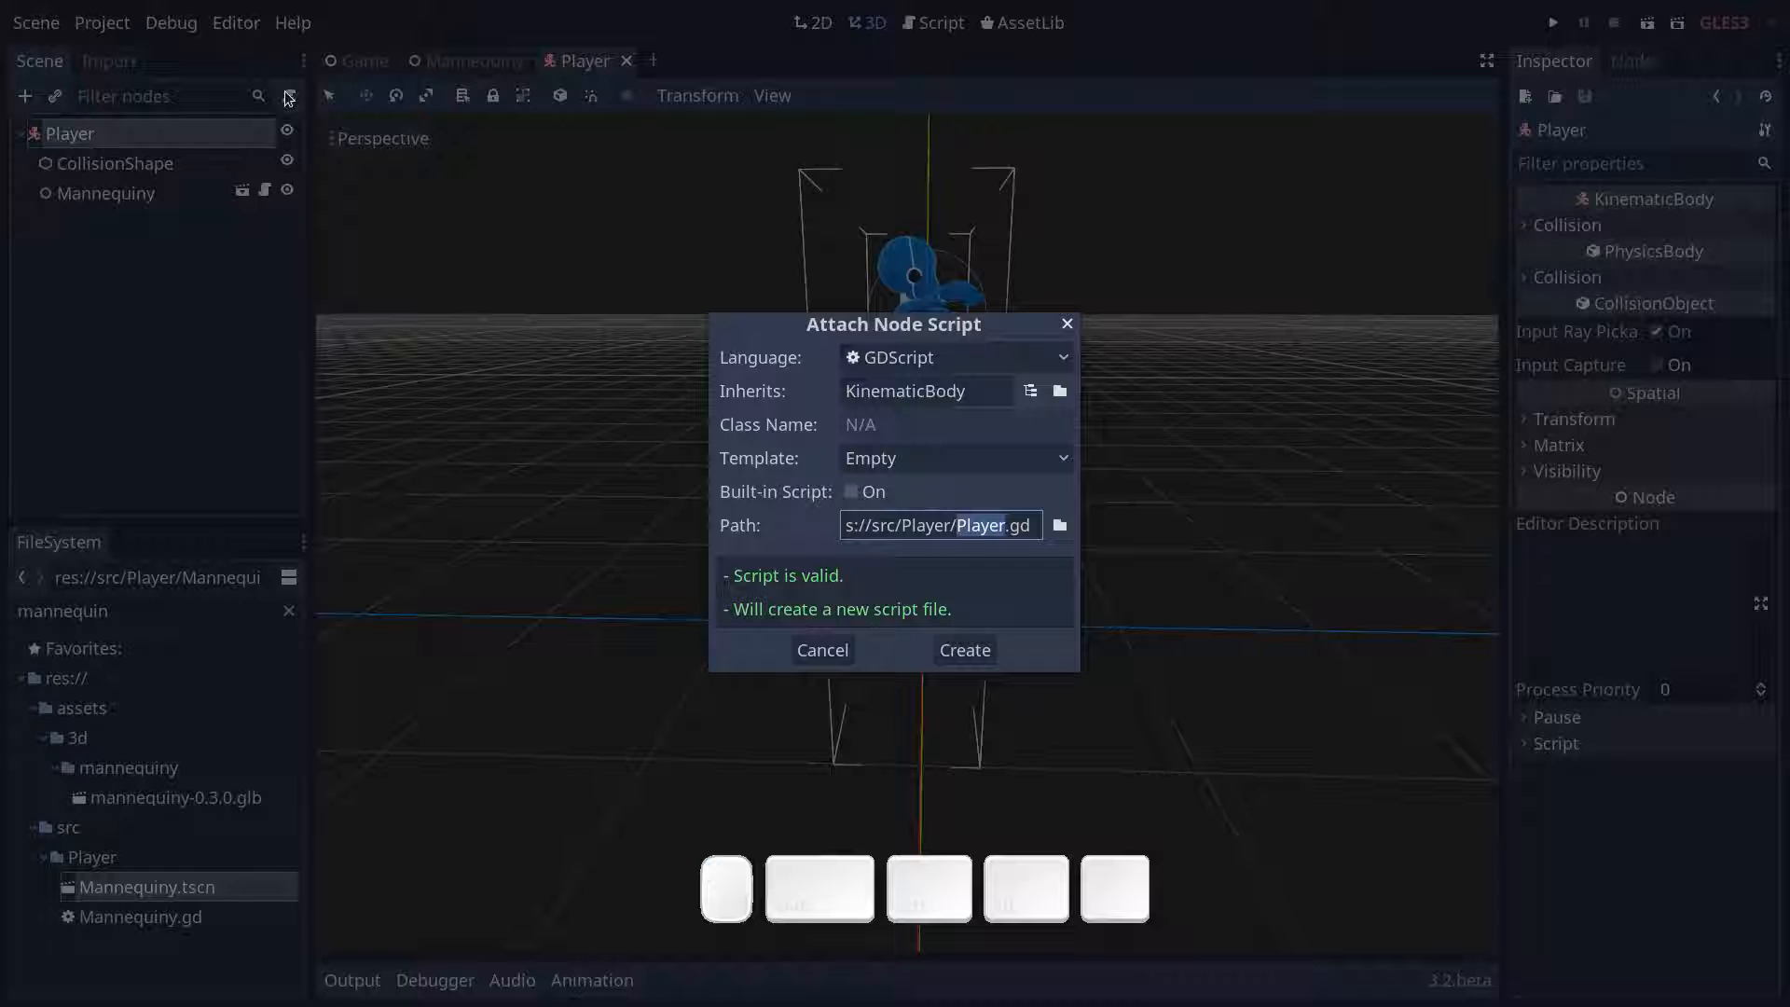
left_click(964, 651)
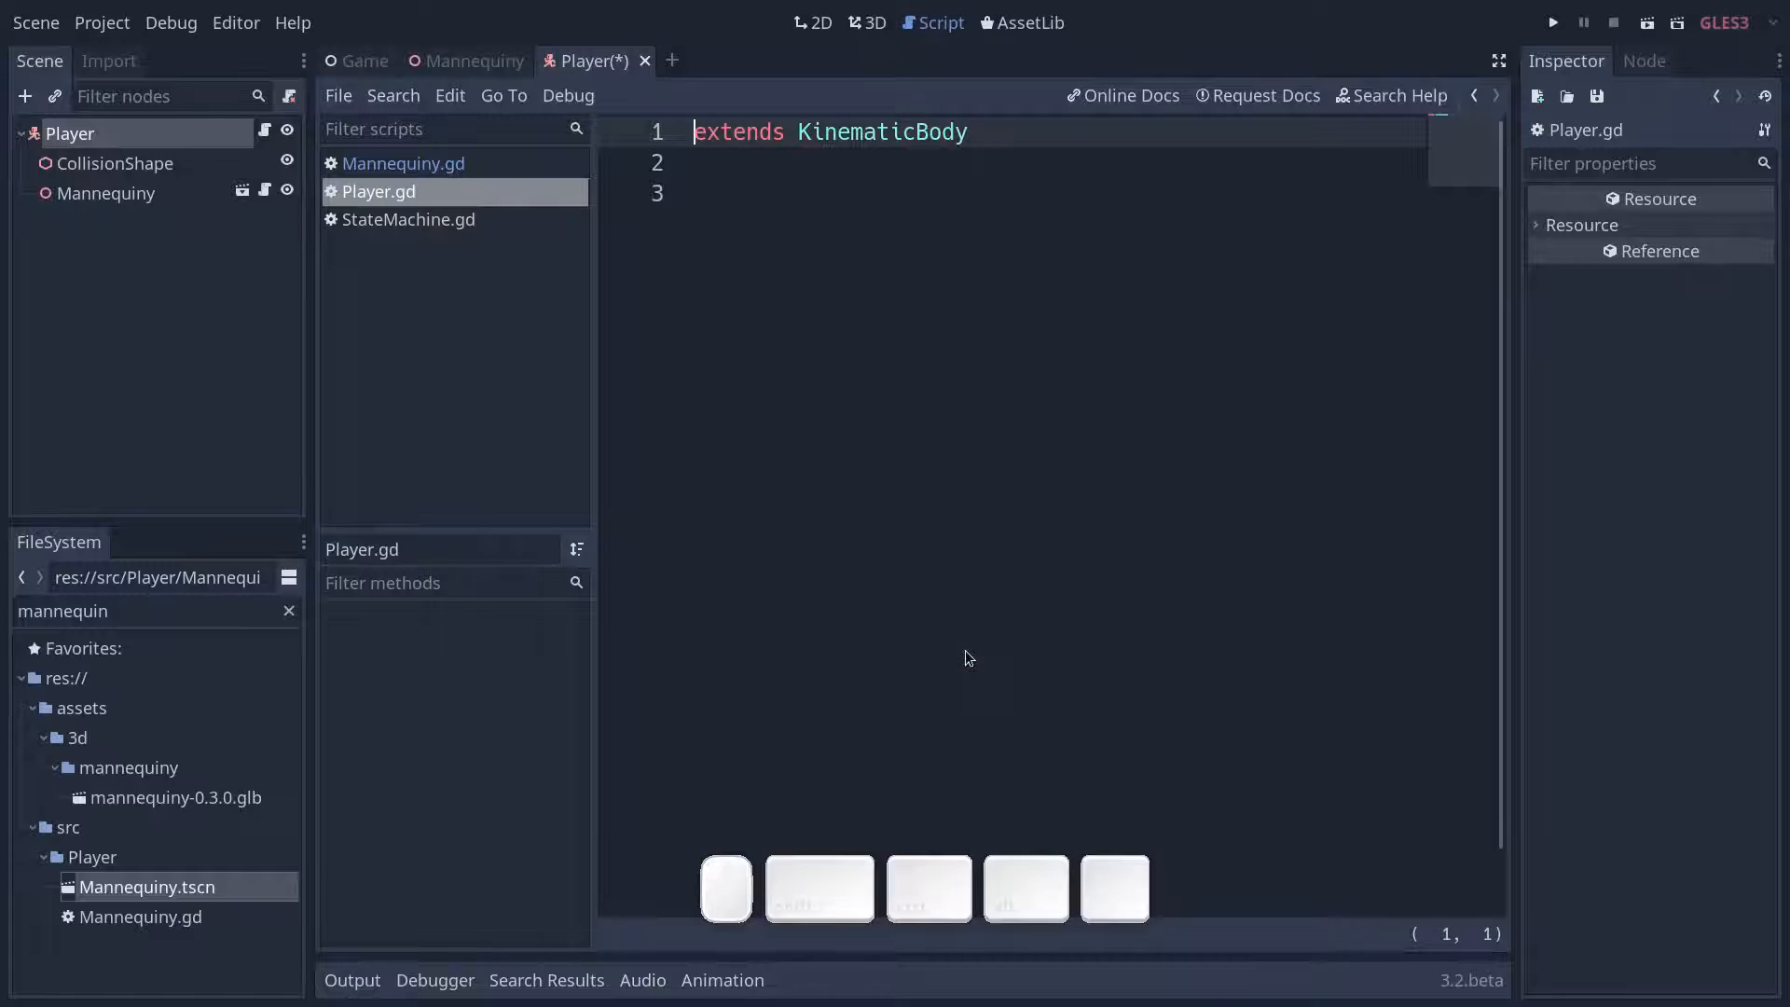
- Declare class_name Player below the extends line in Player.gd and save
key("Down")
type("cla")
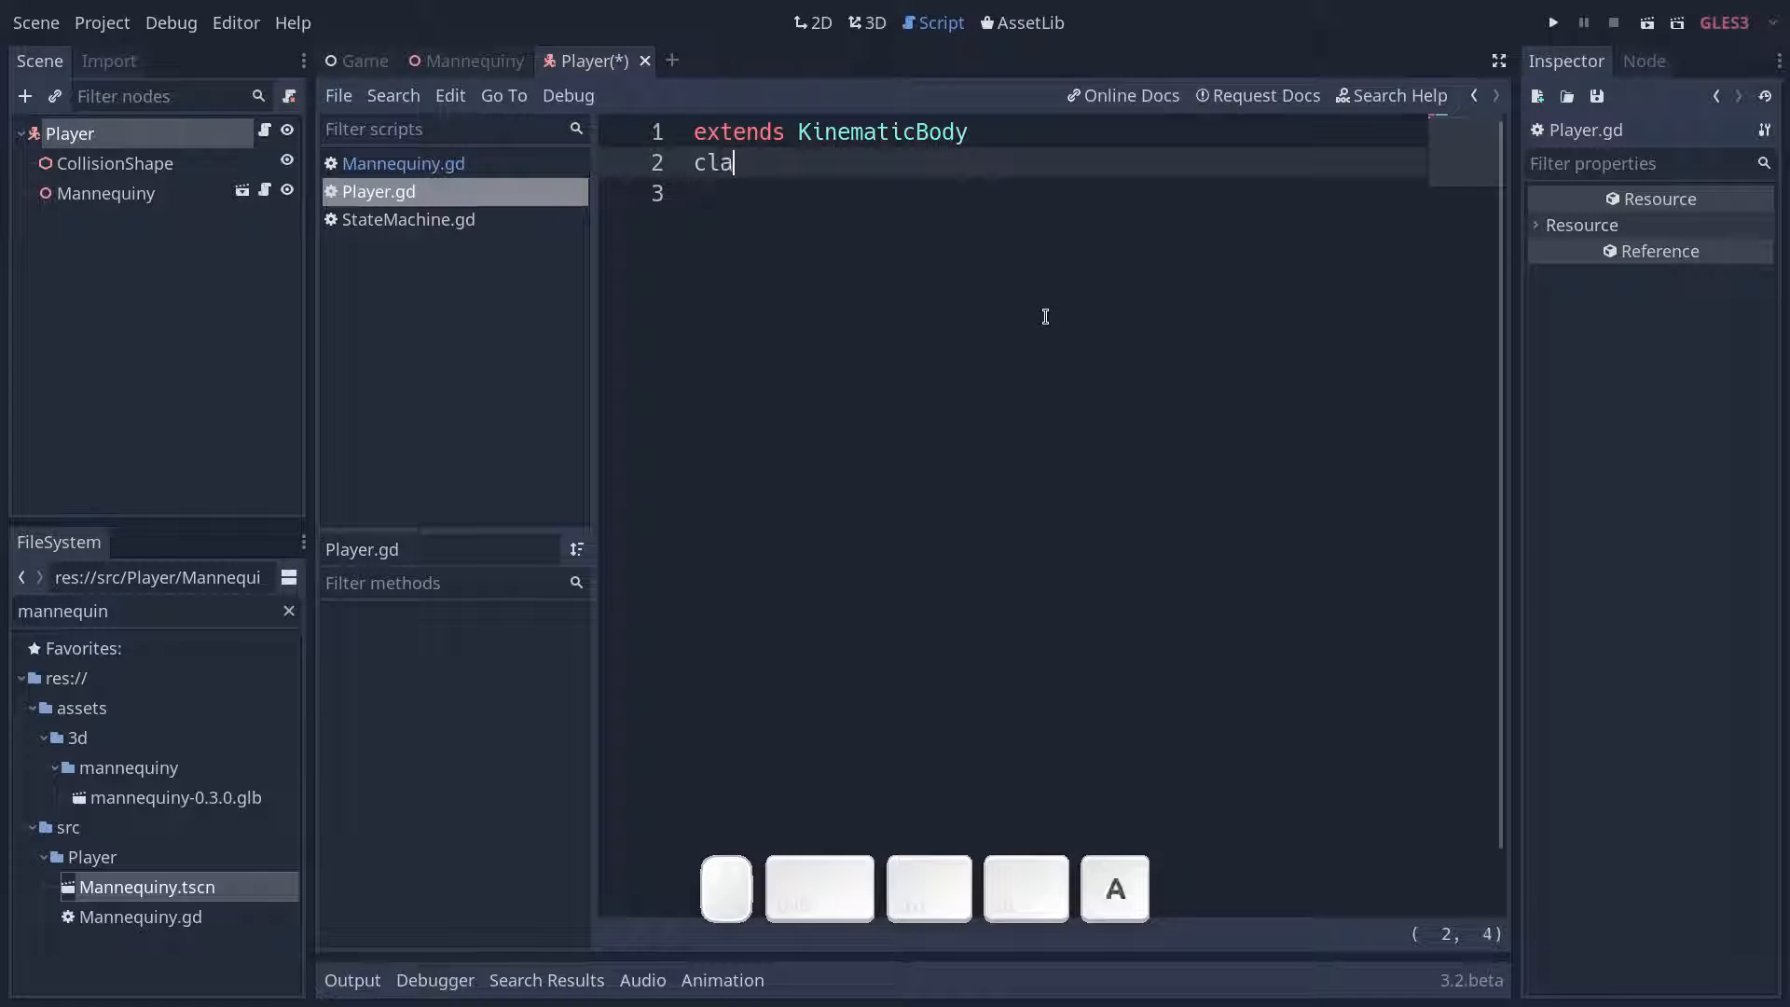
type("ss_name Player")
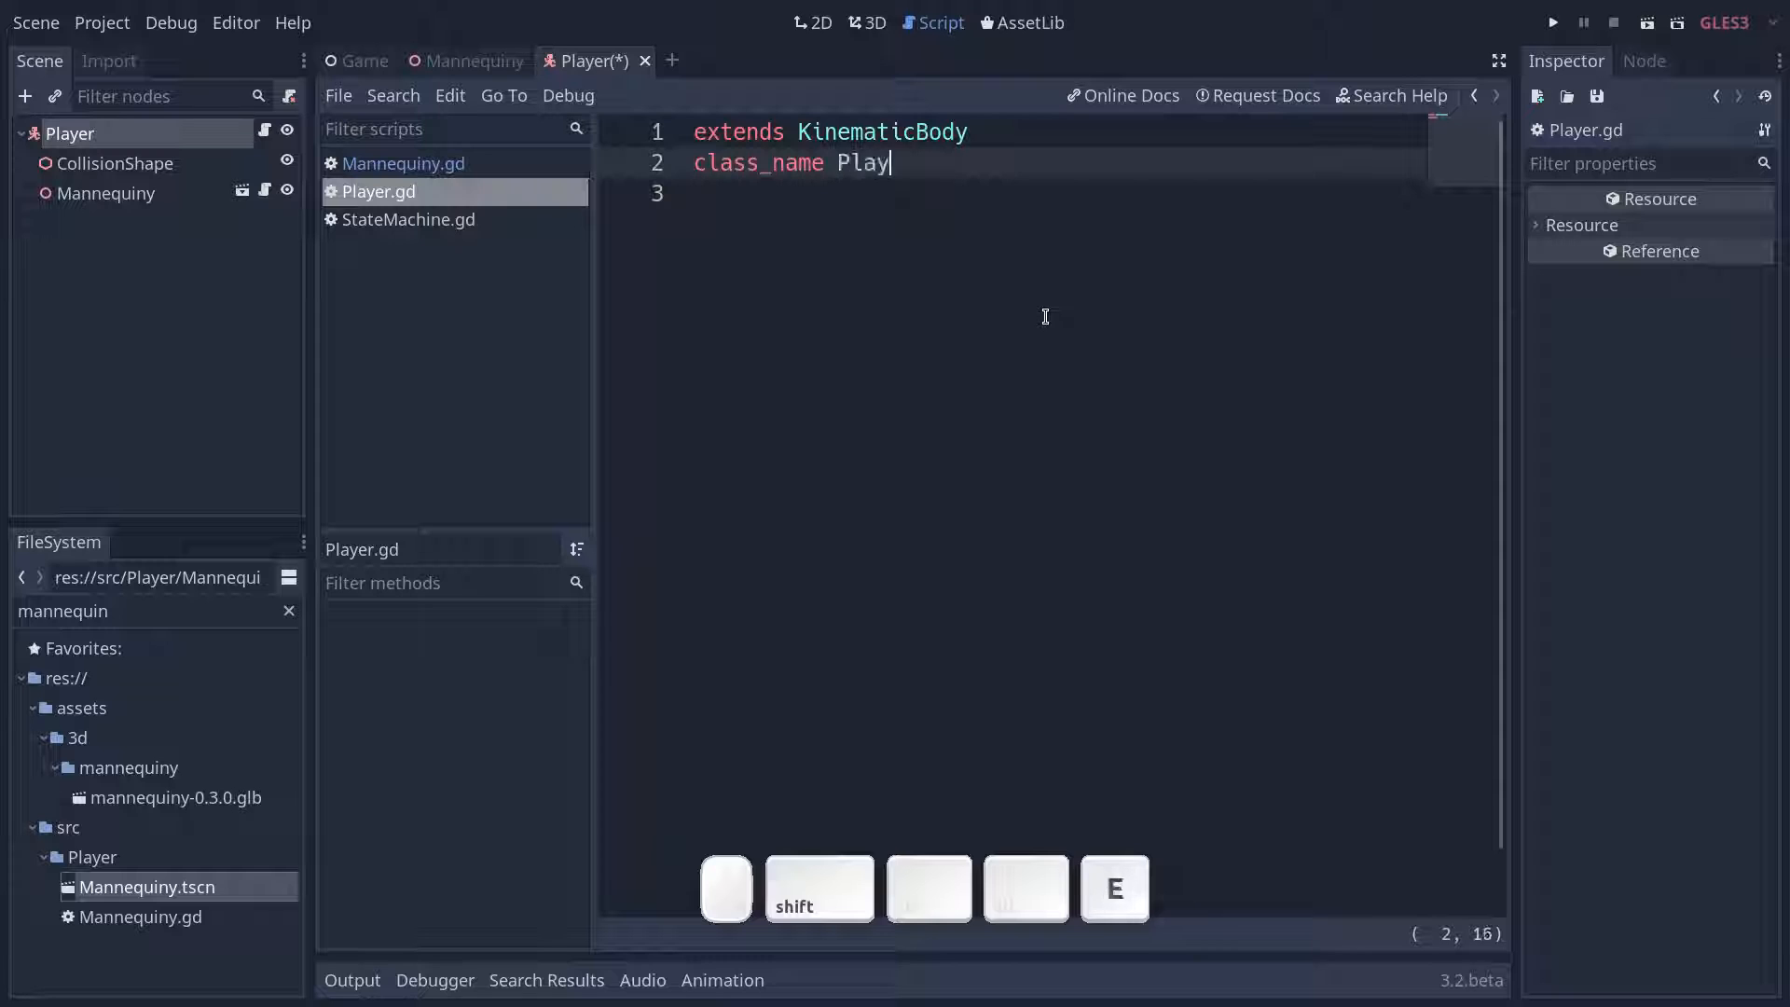
key("ctrl+s")
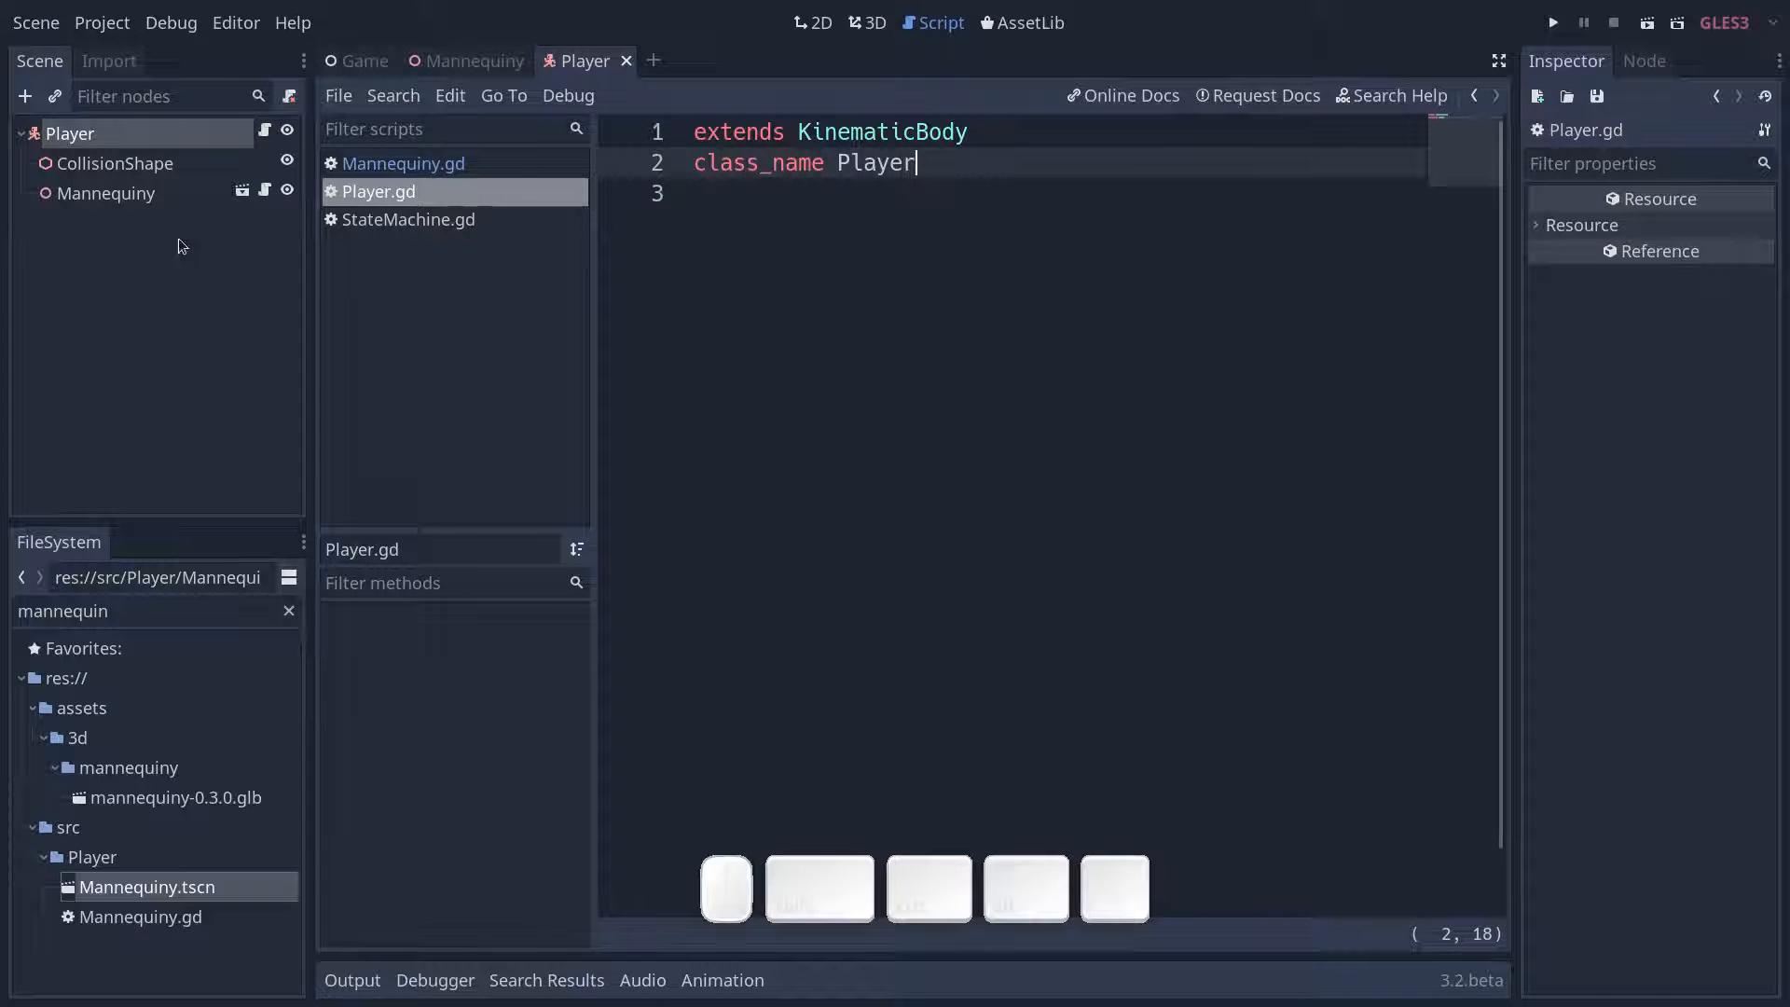
- Add a StateMachine node as a child of the Player node
left_click(157, 216)
left_click(151, 130)
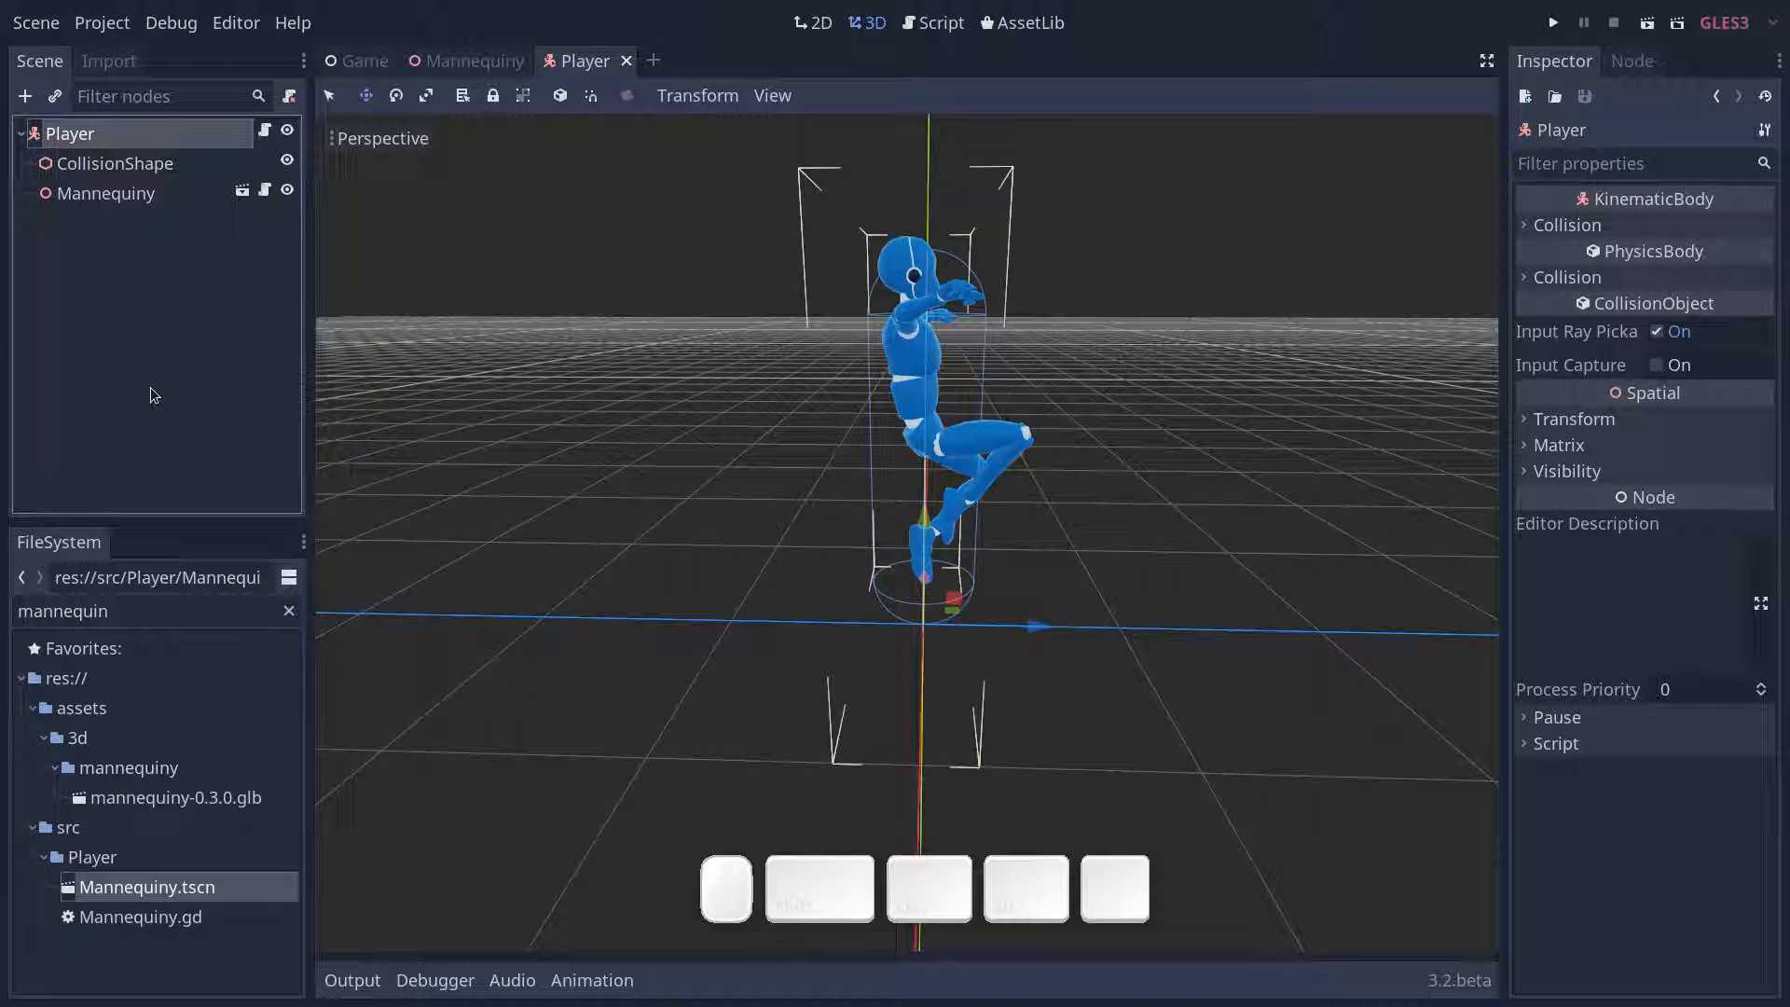
key("ctrl+a")
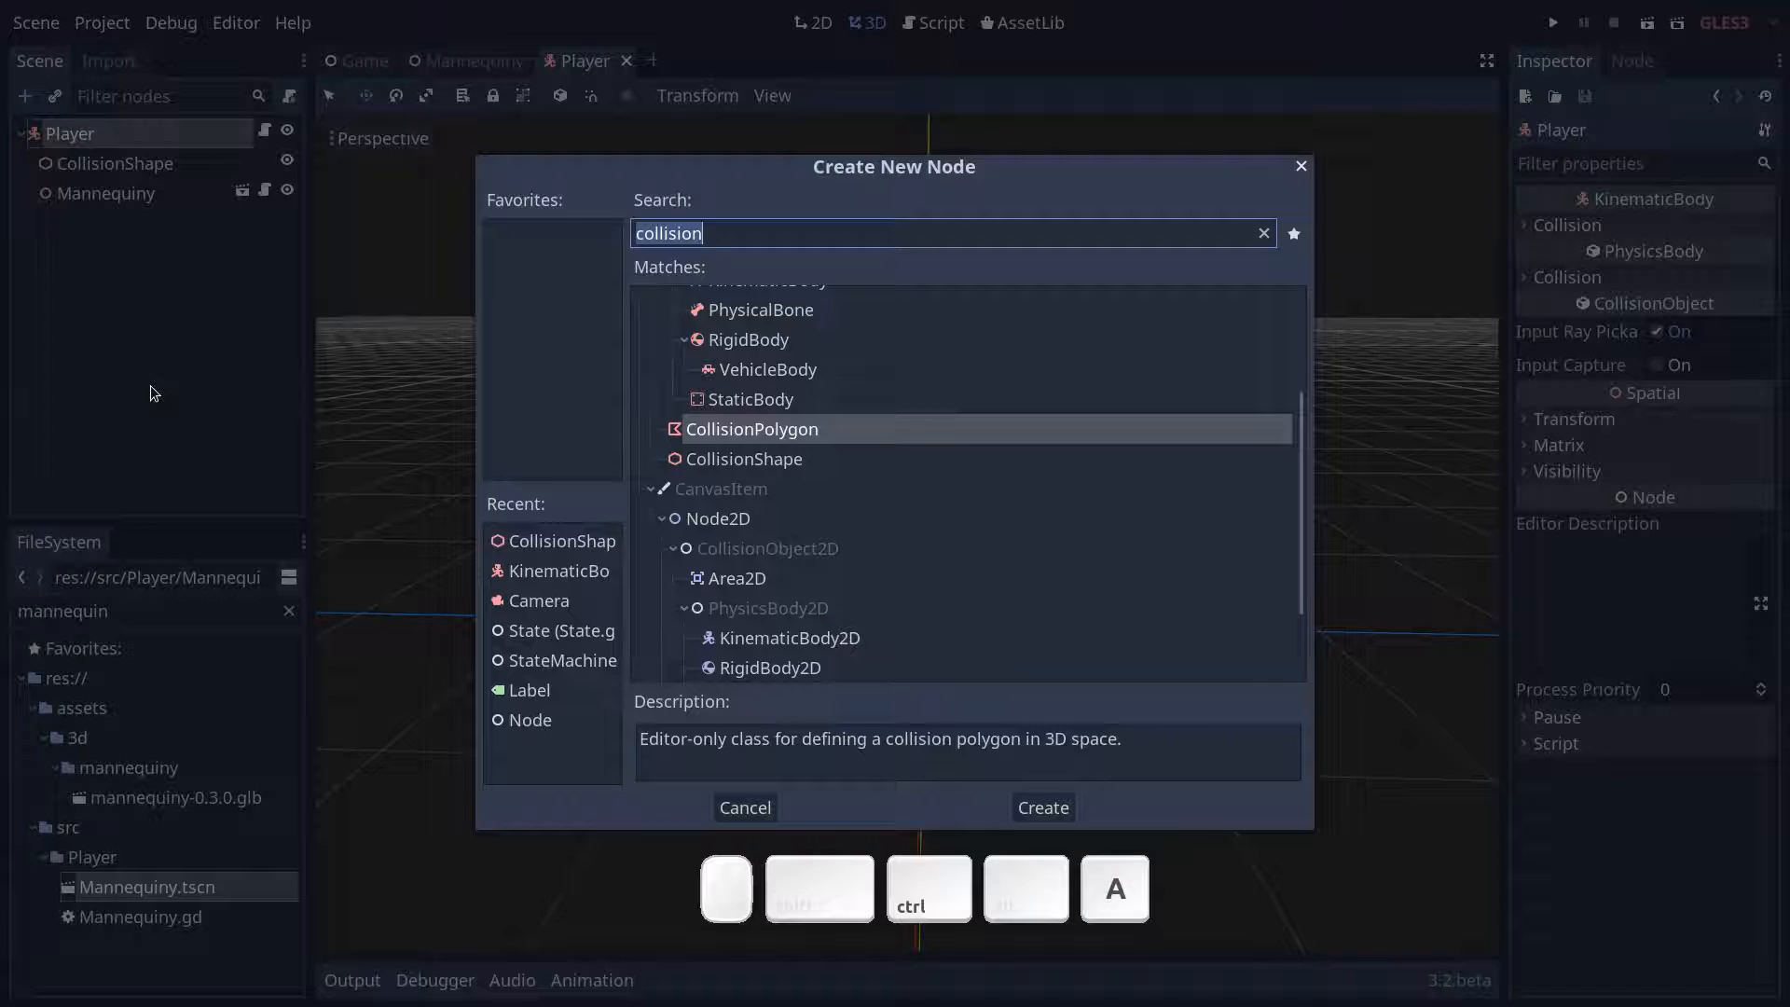
type("statema")
key("Return")
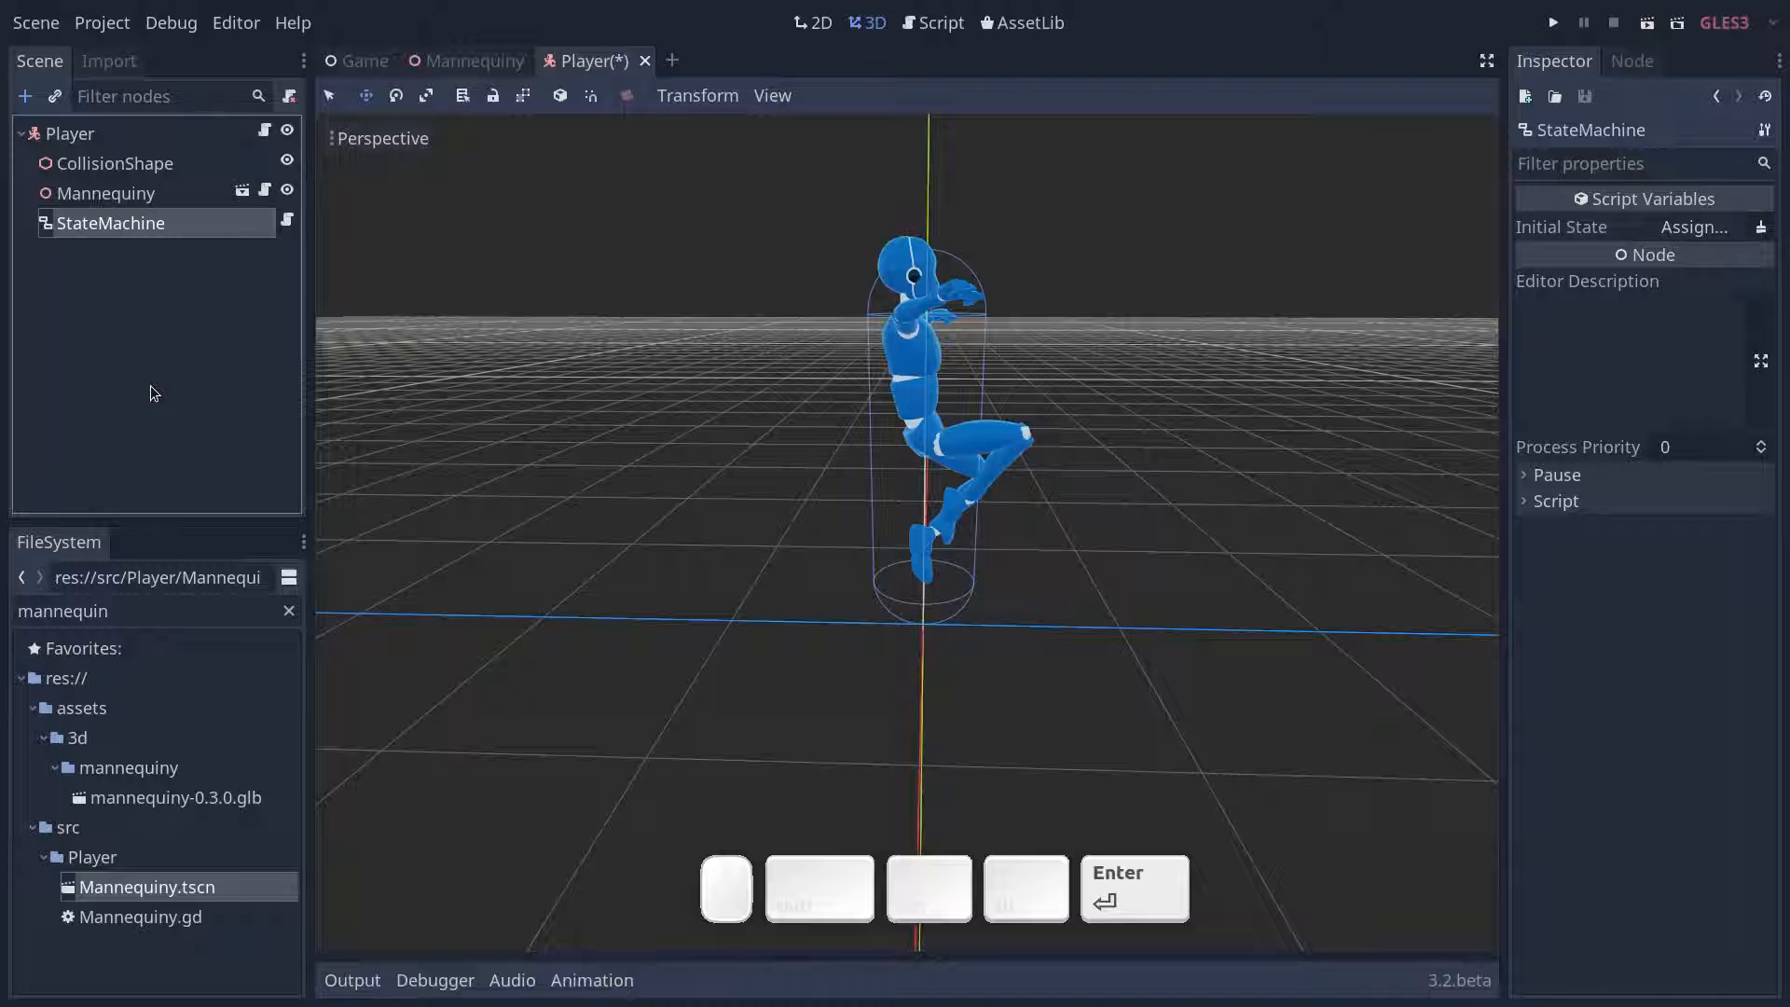
- Add a State node as a child of the StateMachine node
left_click(141, 227)
left_click(162, 277)
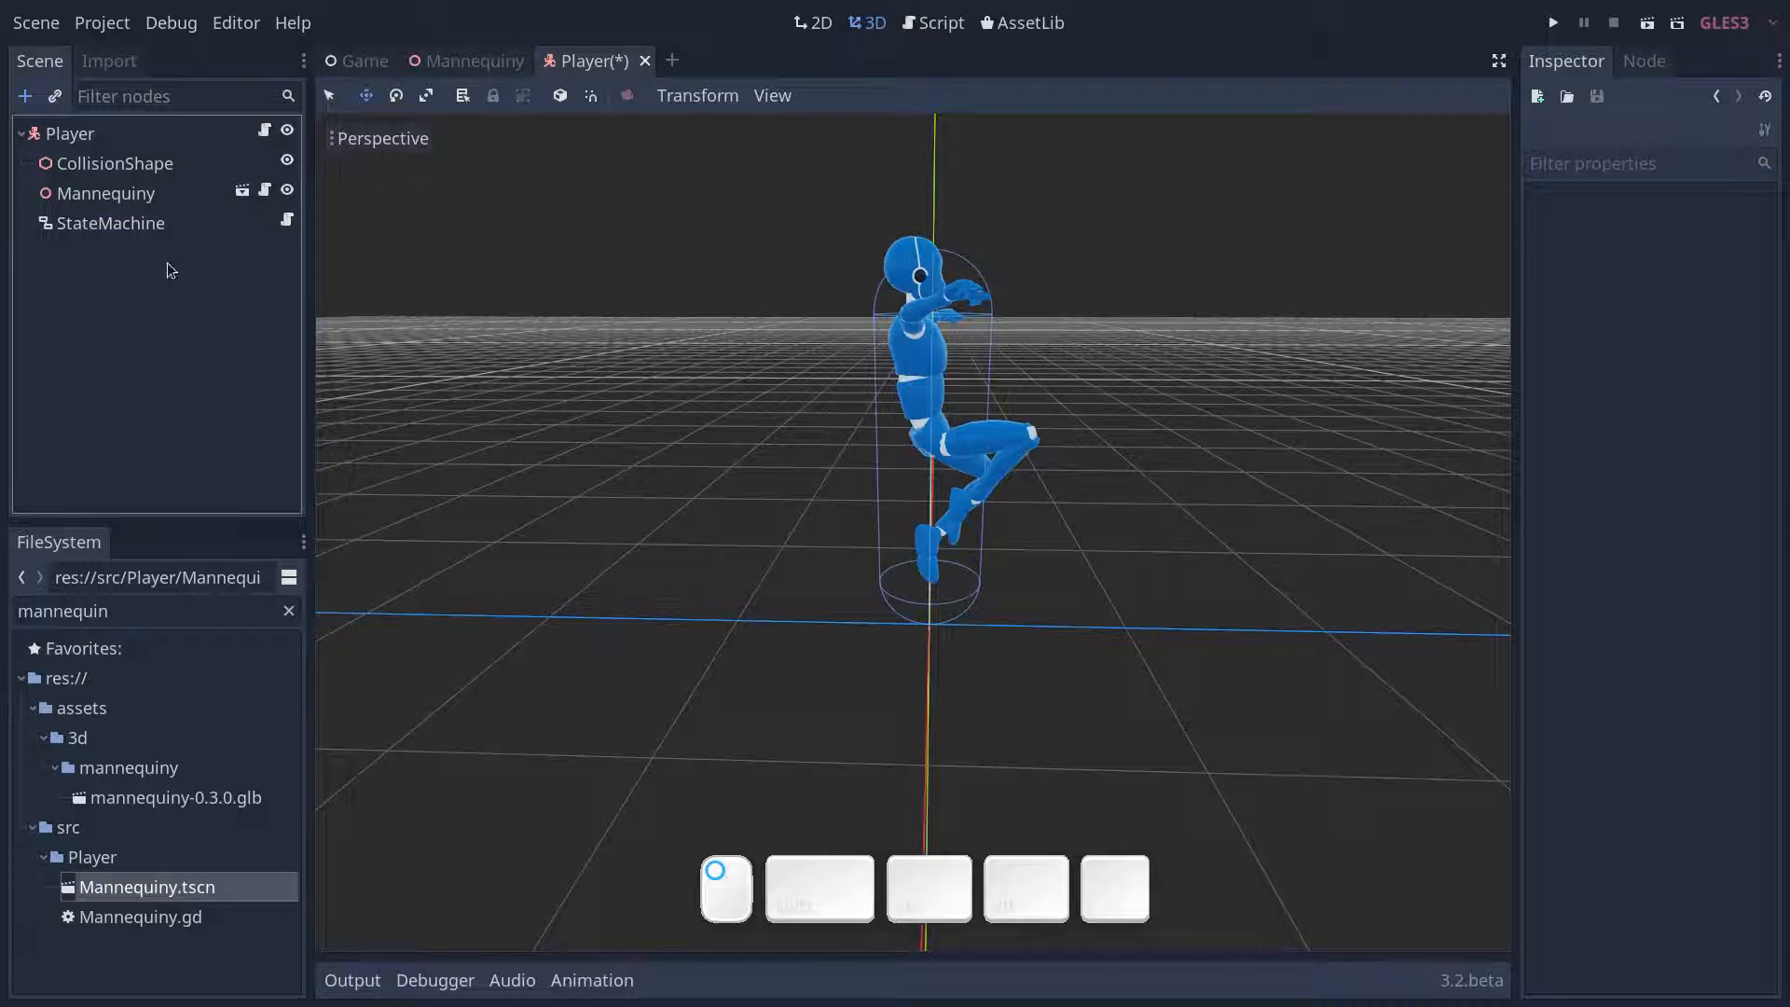
left_click(149, 225)
key("ctrl+a")
type("state")
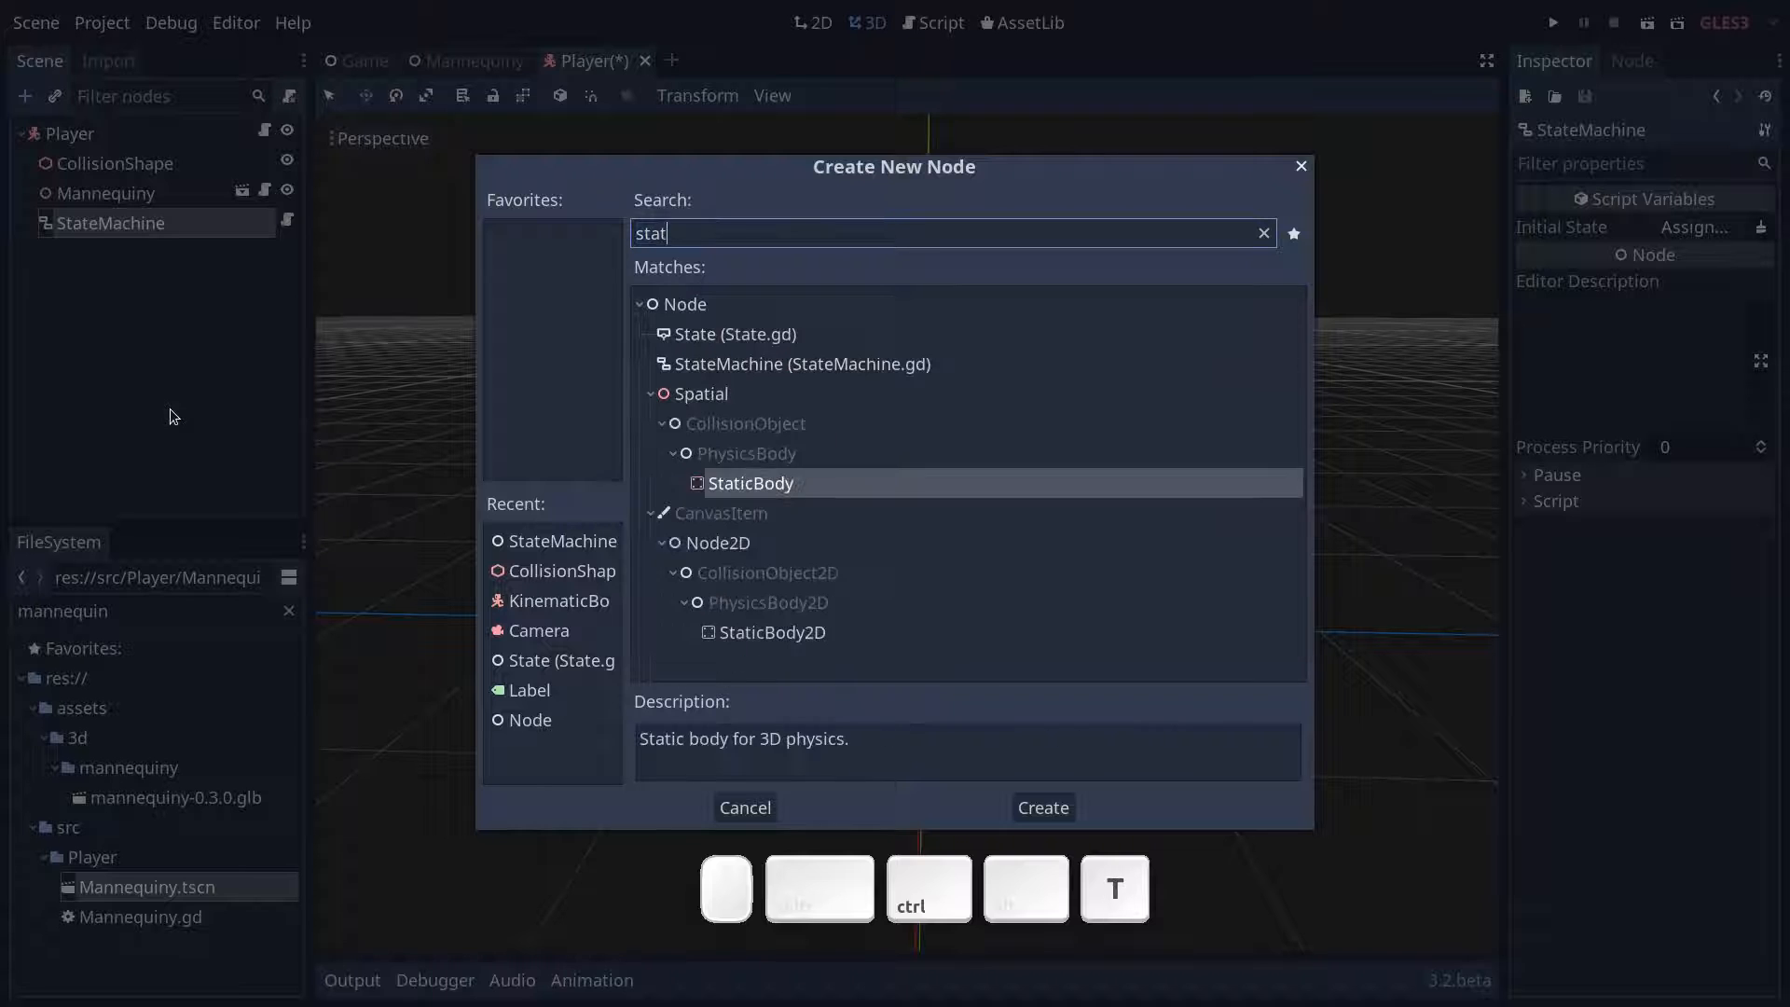
key("Return")
- Assign the State node as the StateMachine's Initial State
left_click(174, 224)
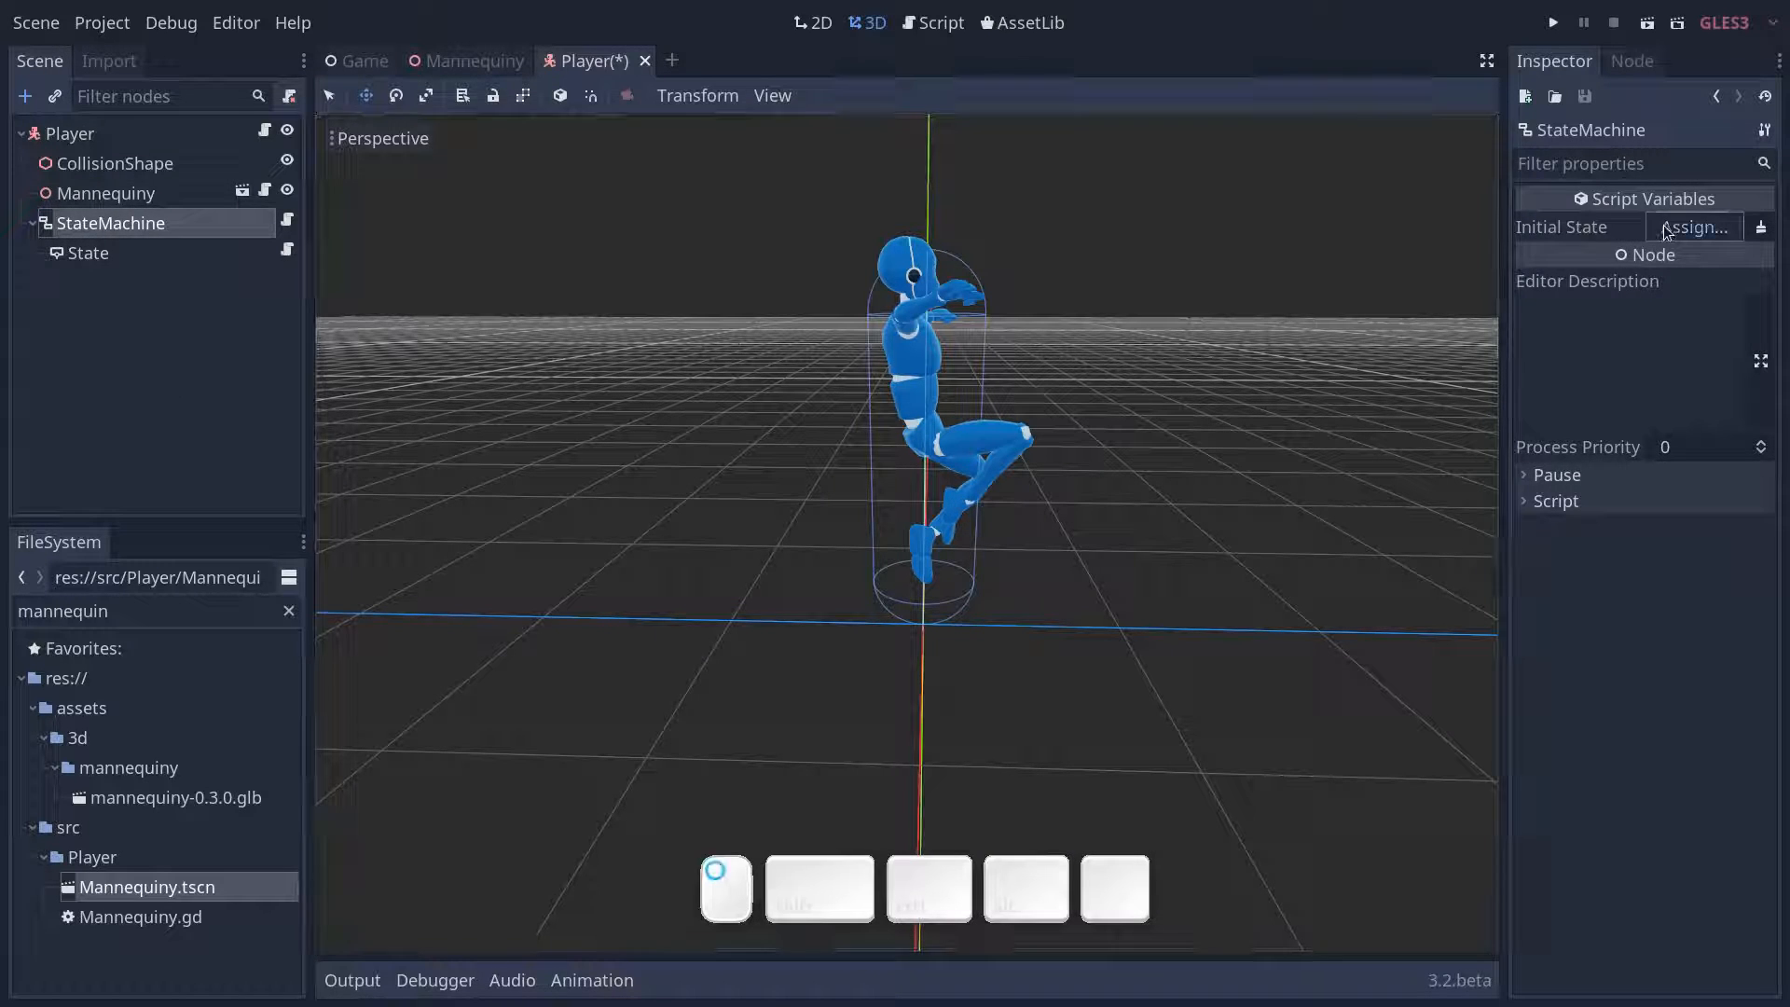
left_click(1695, 226)
left_click(354, 305)
double_click(354, 305)
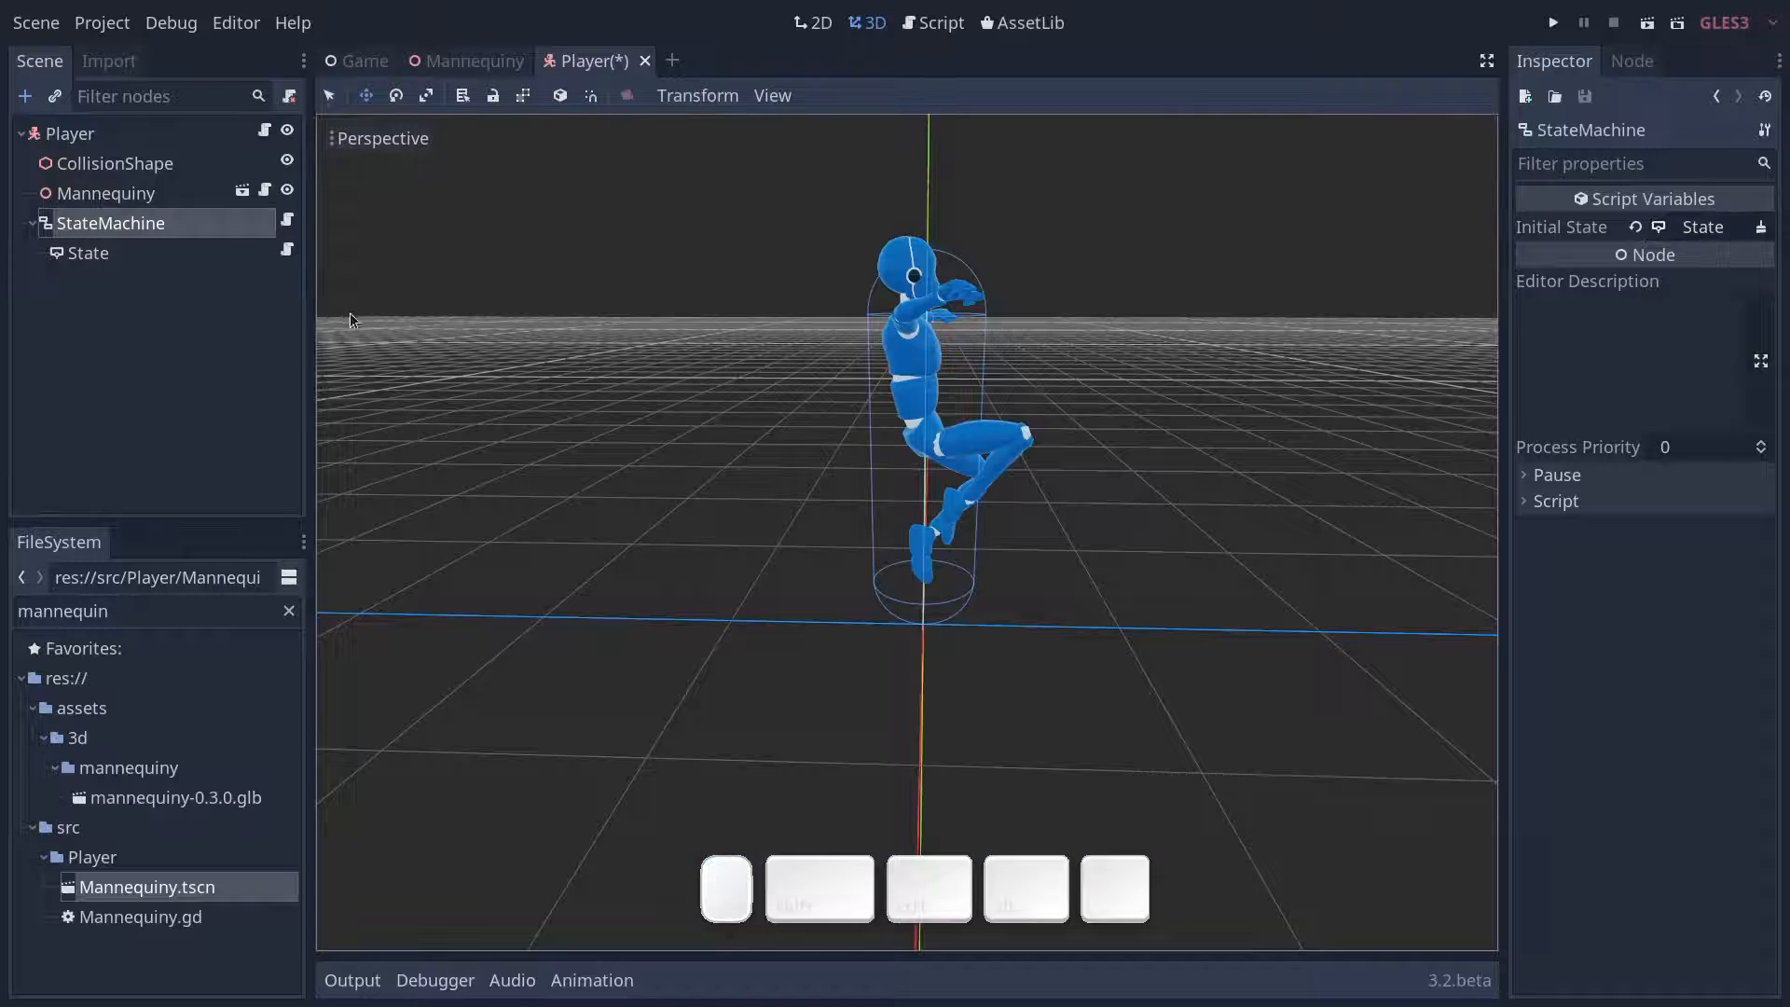
- Rename the State node under StateMachine to Move
left_click(132, 253)
left_click(130, 252)
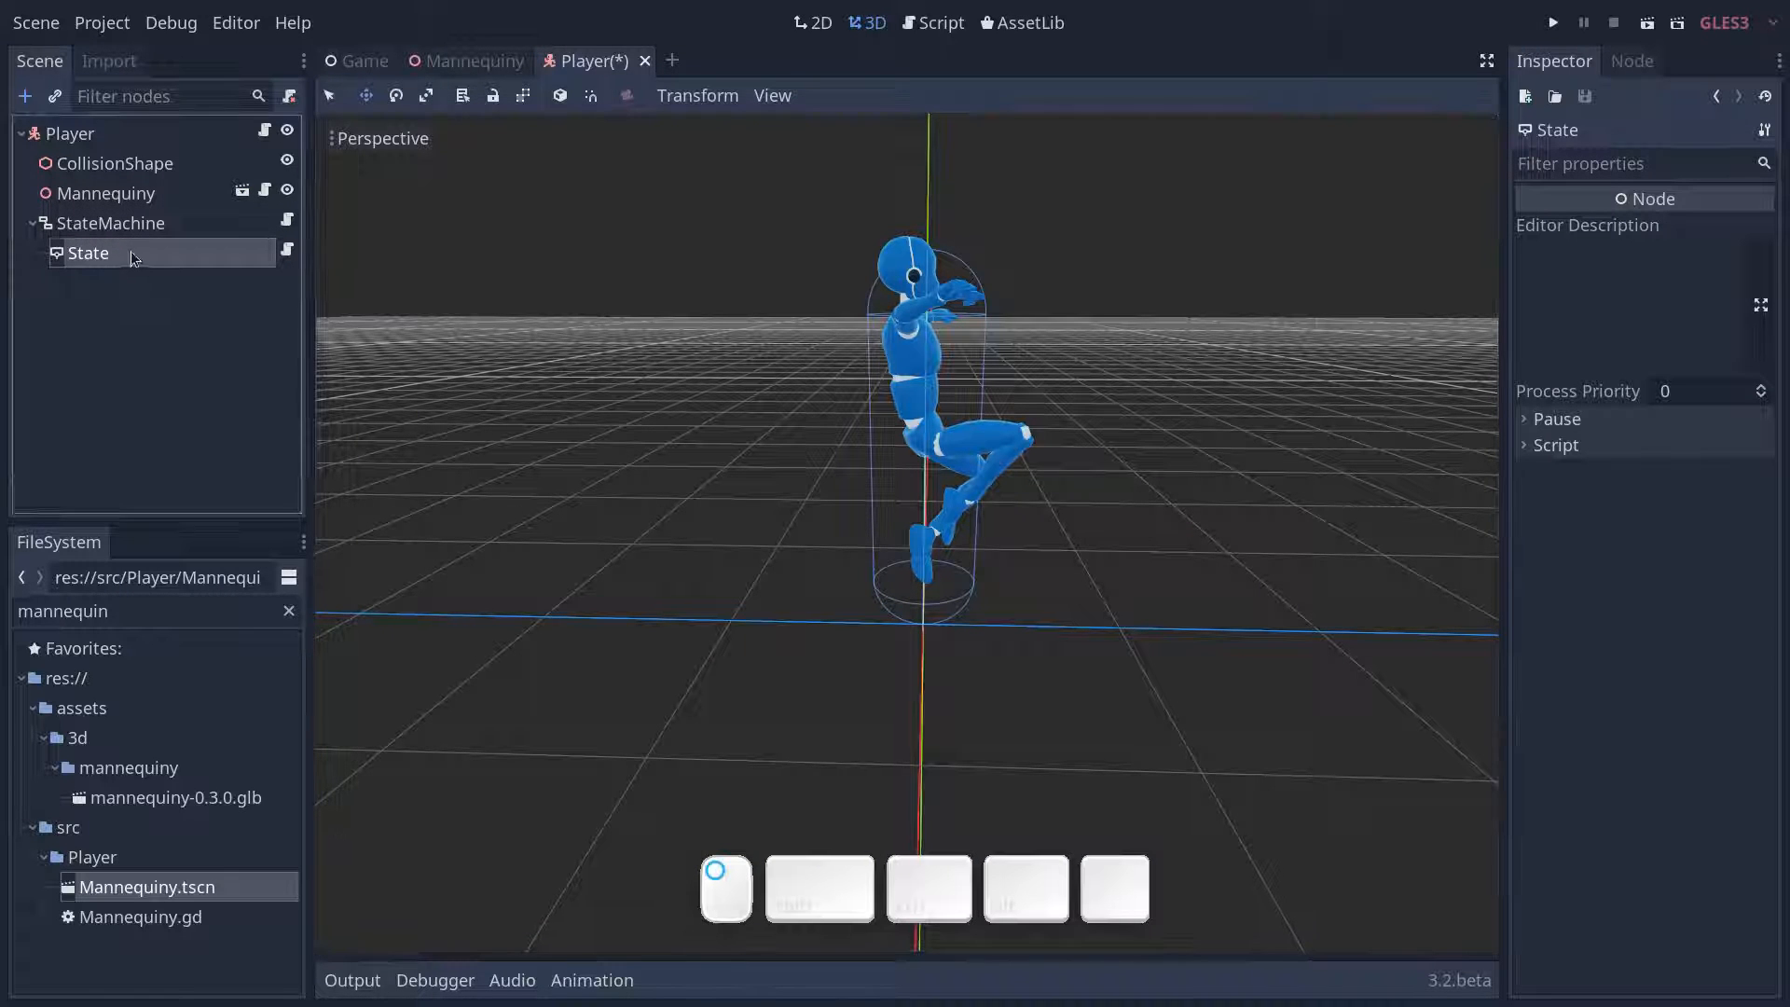
type("Move")
key("Return")
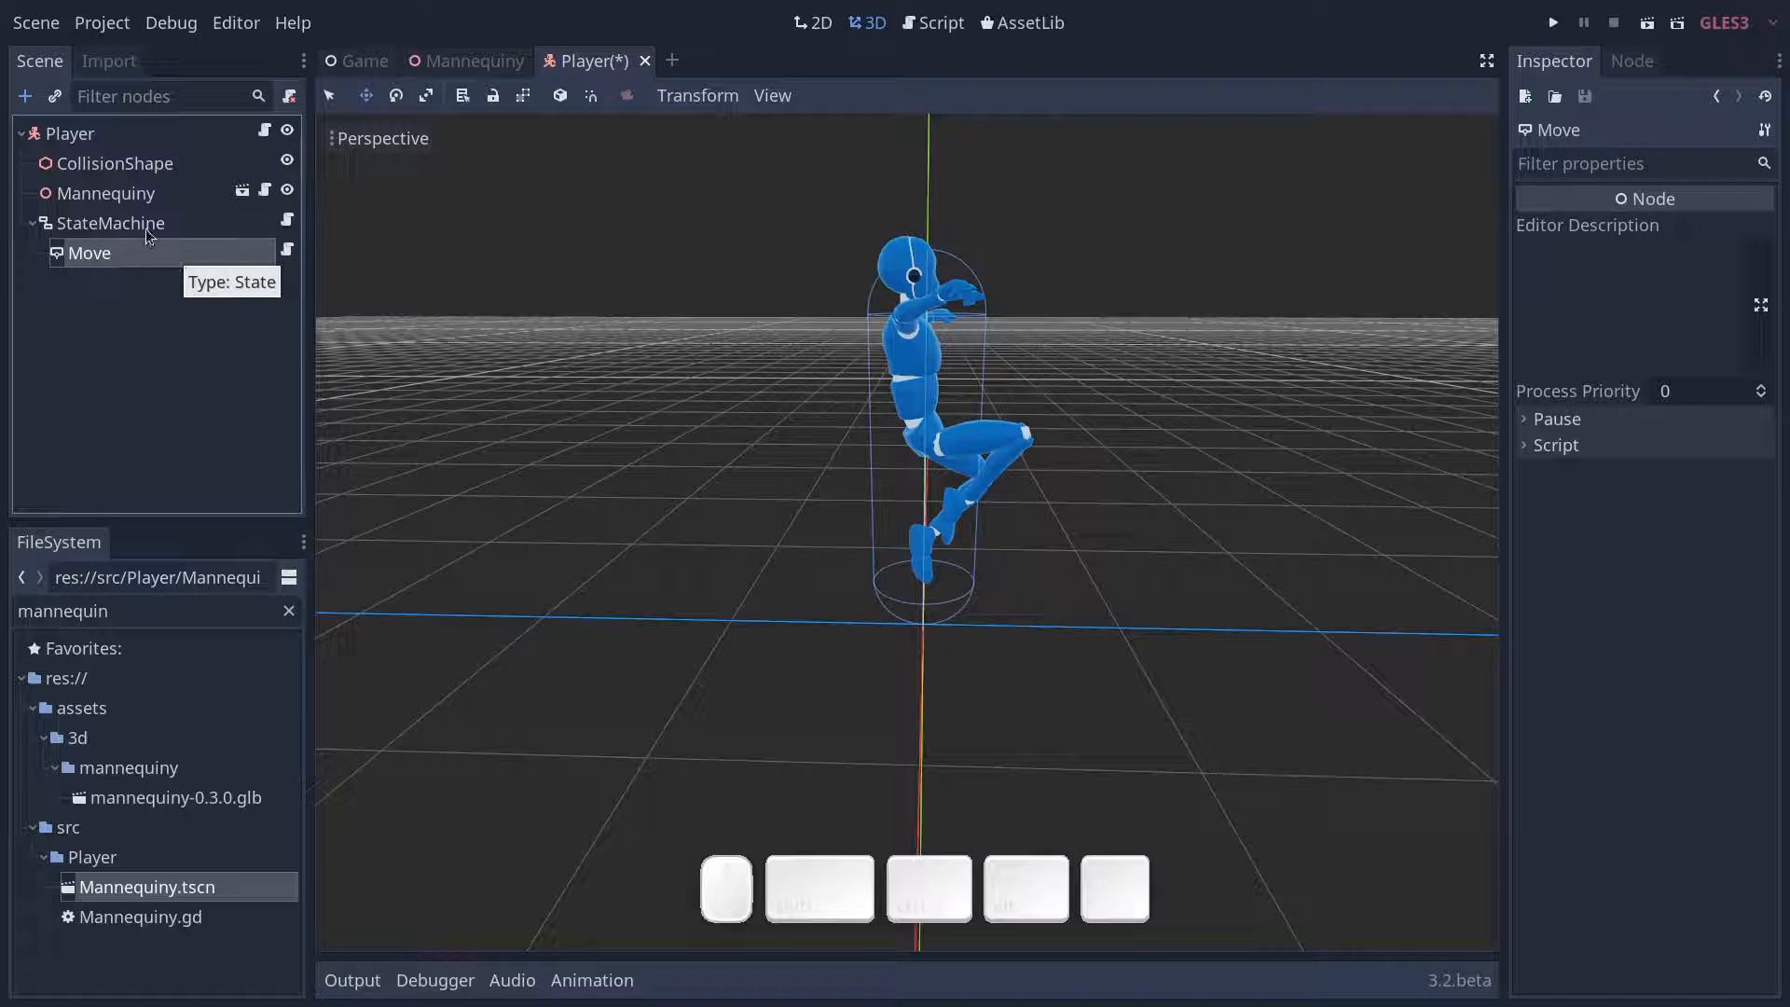
- Assign the Move node as the StateMachine's Initial State
left_click(151, 226)
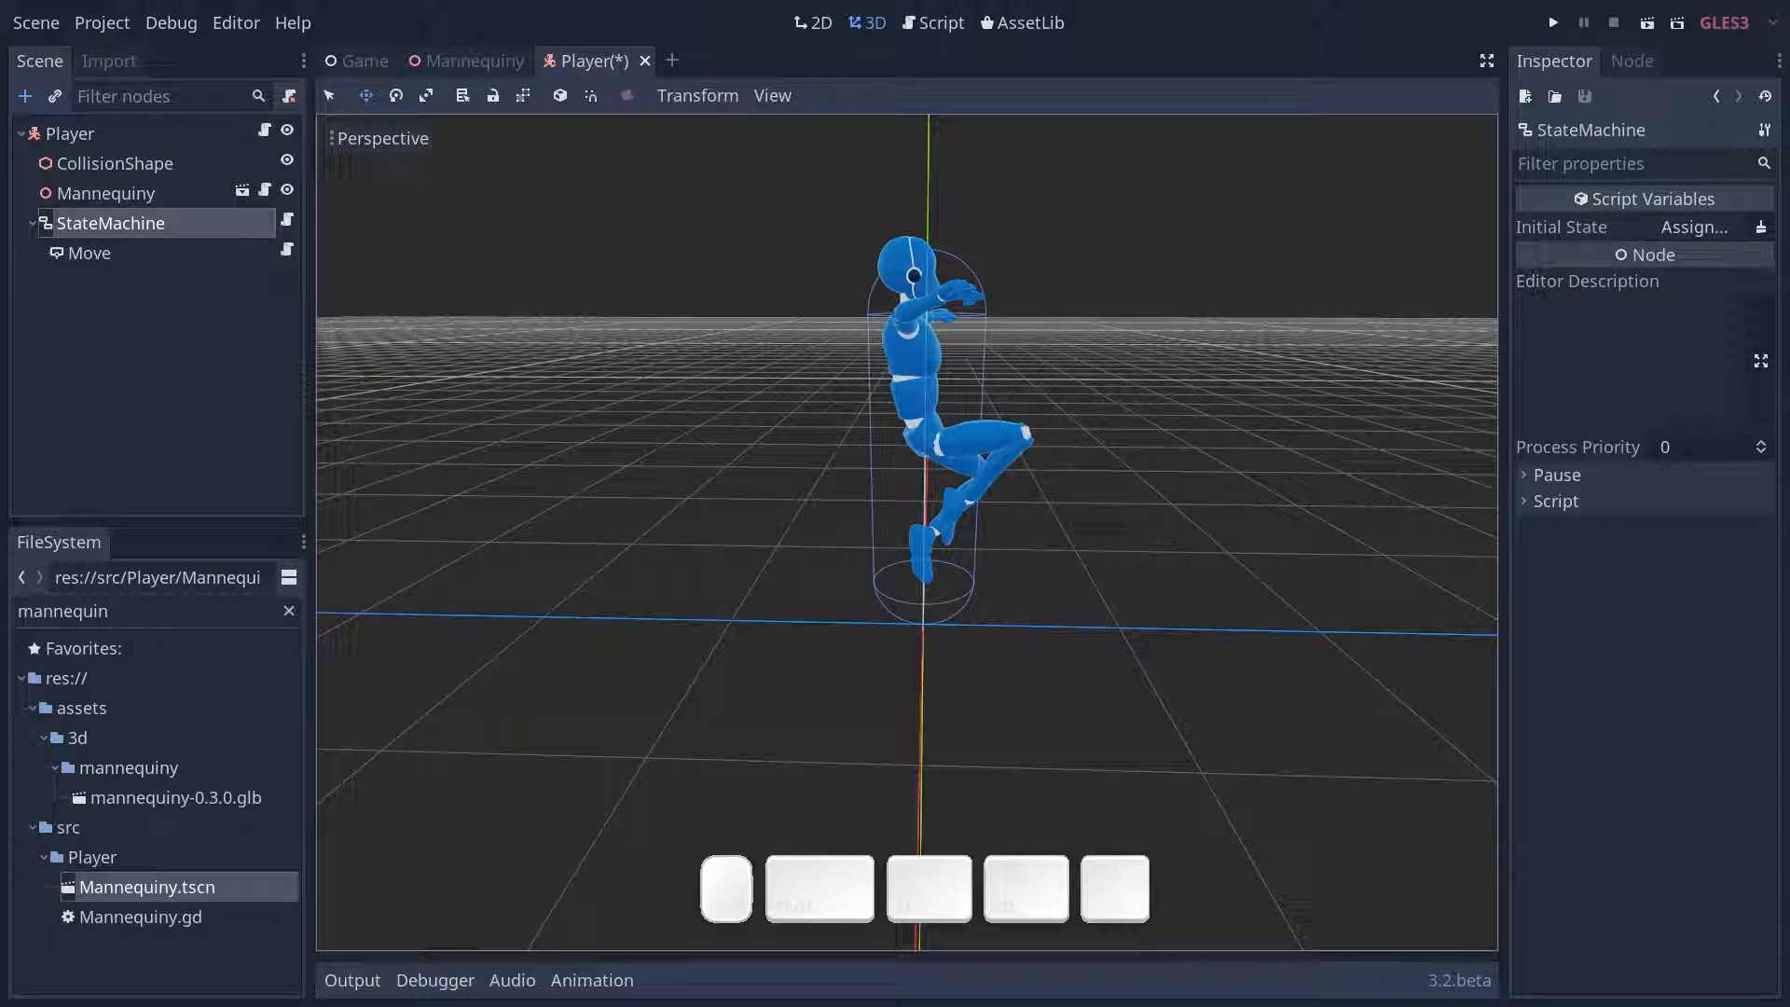
left_click(1686, 232)
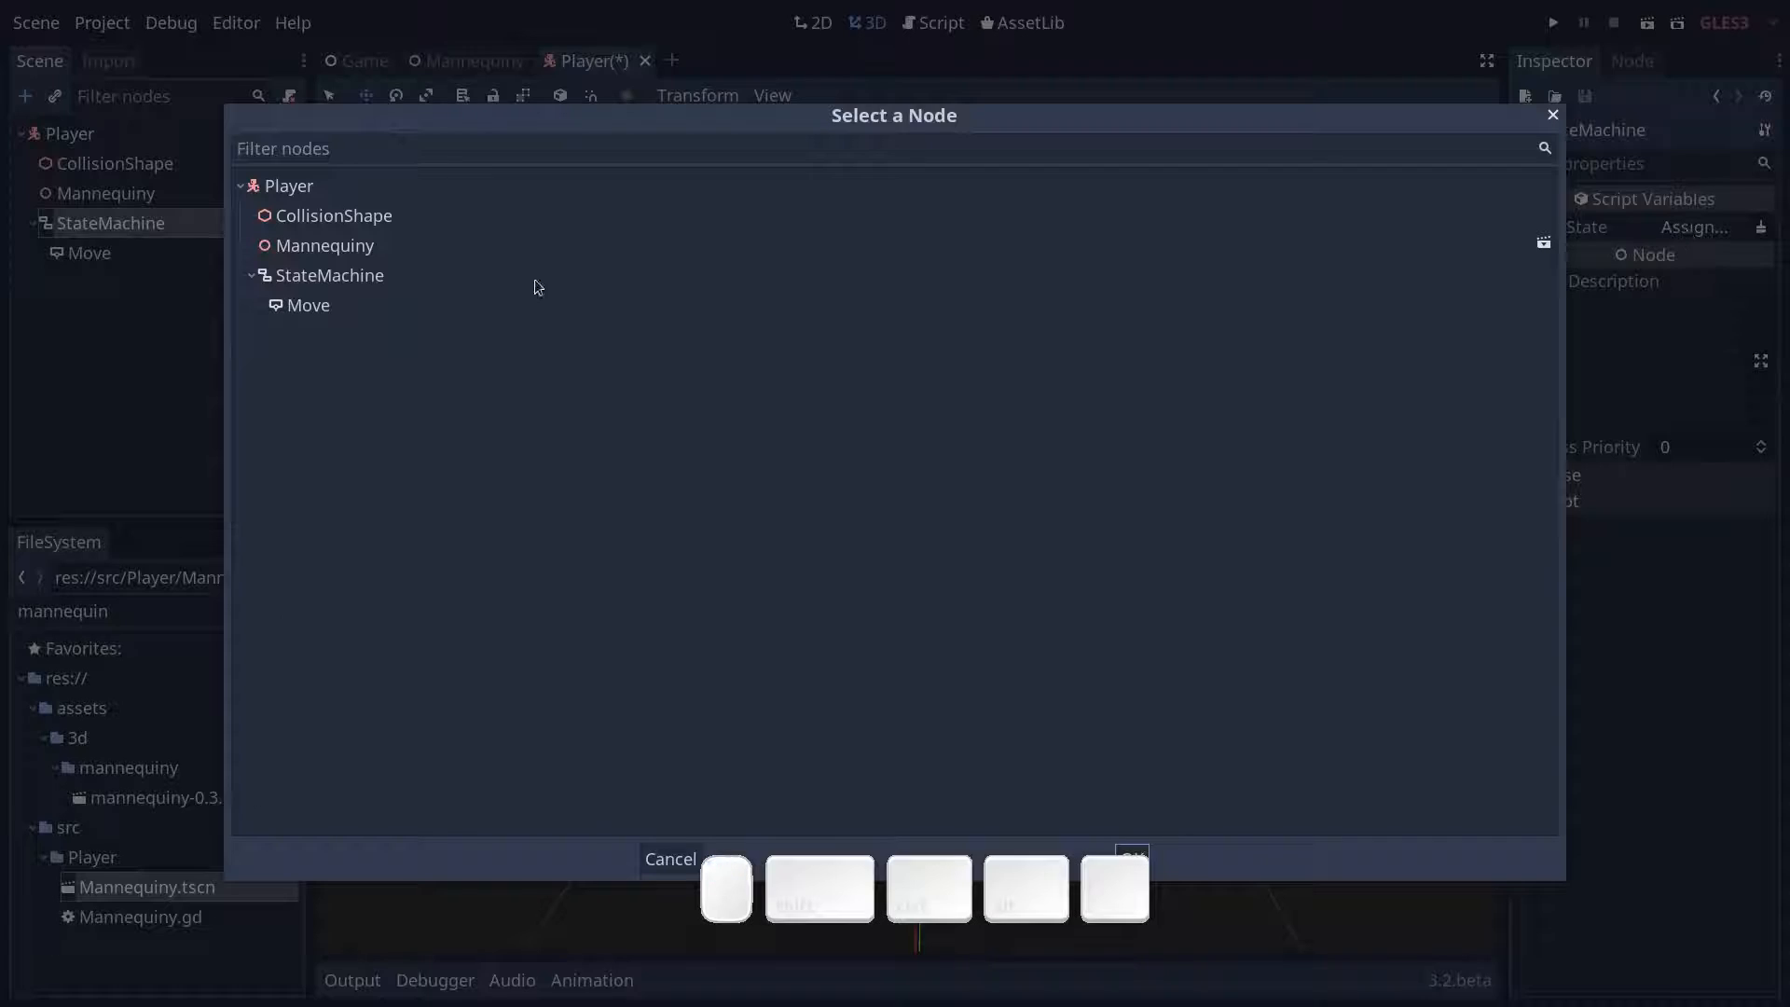
left_click(308, 306)
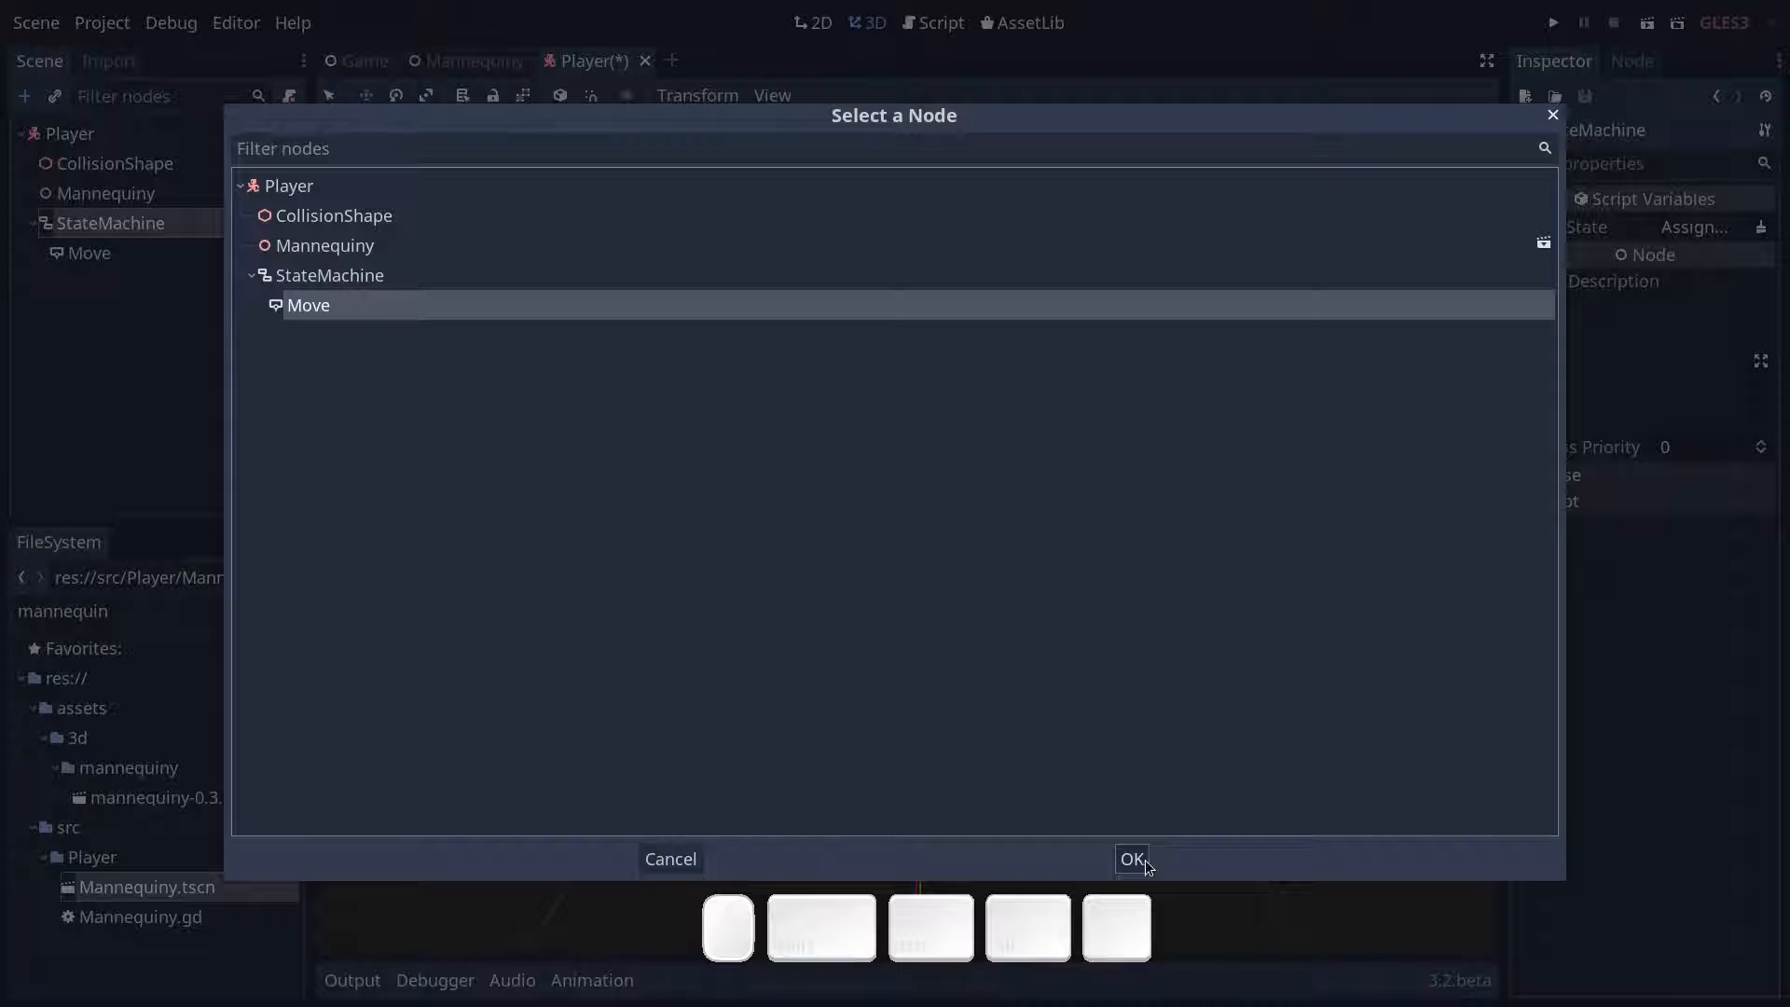
left_click(1143, 867)
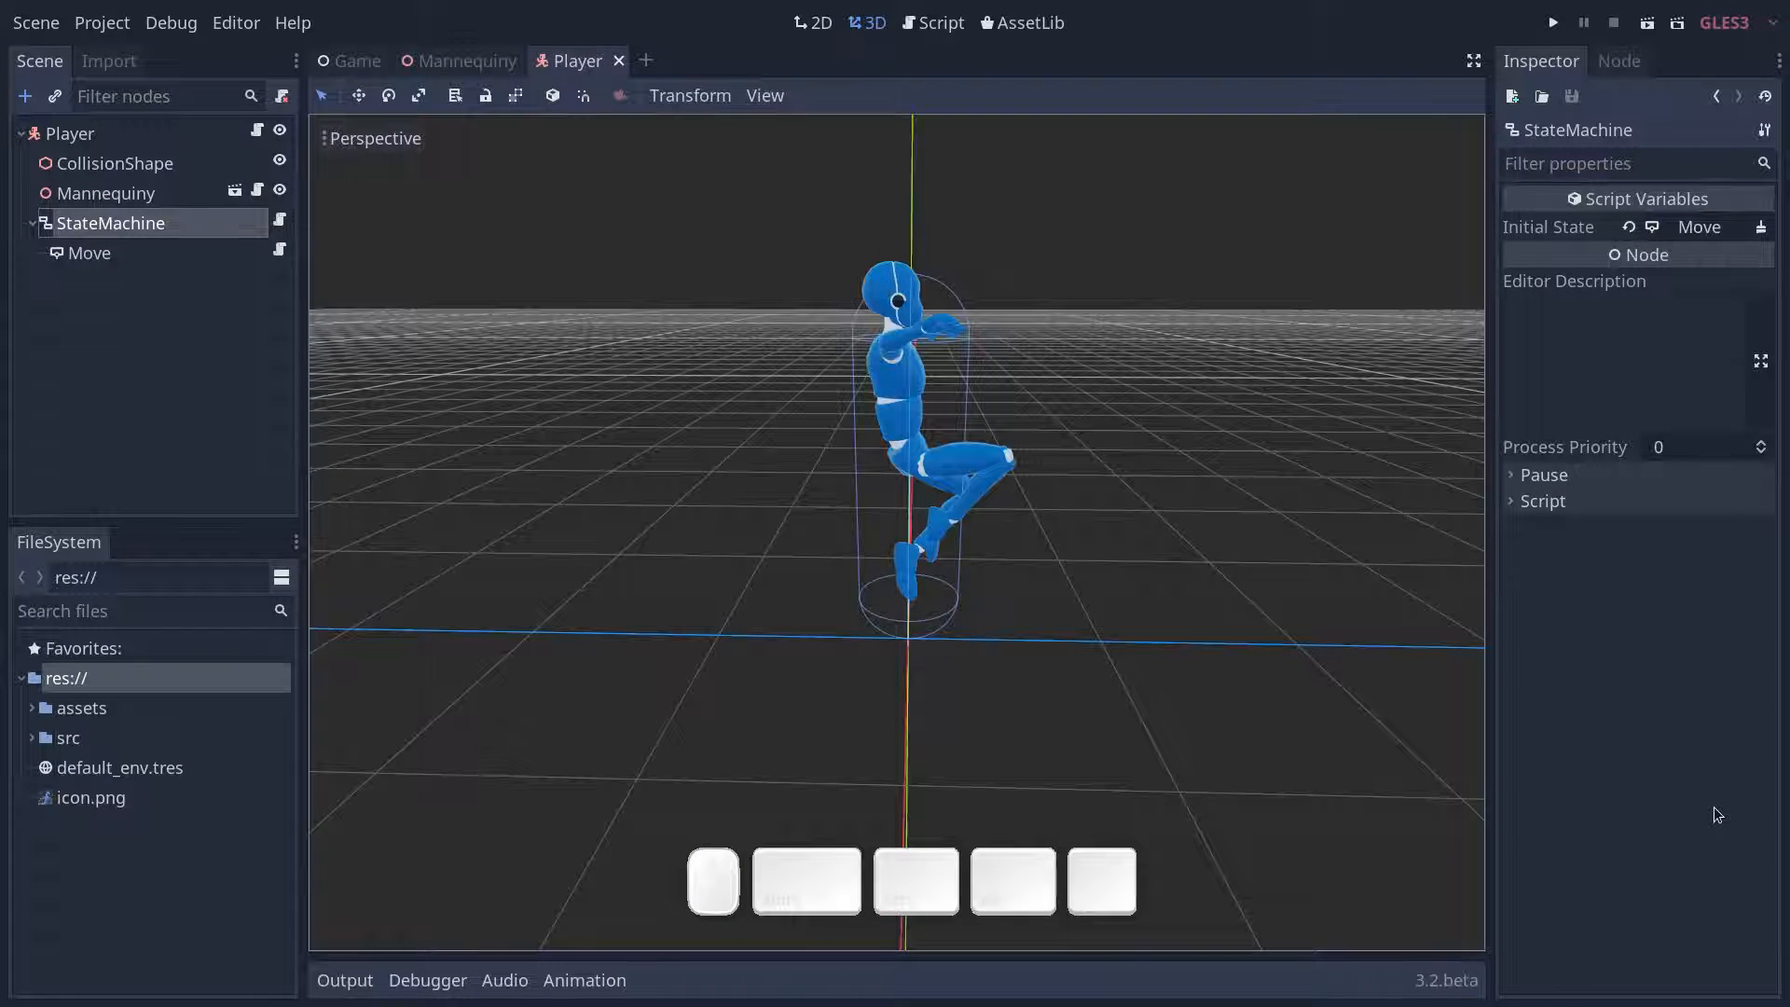
- Open Player.gd and, two lines below the class name, declare onready var skin: Mannequiny = $Mannequiny
left_click(124, 191)
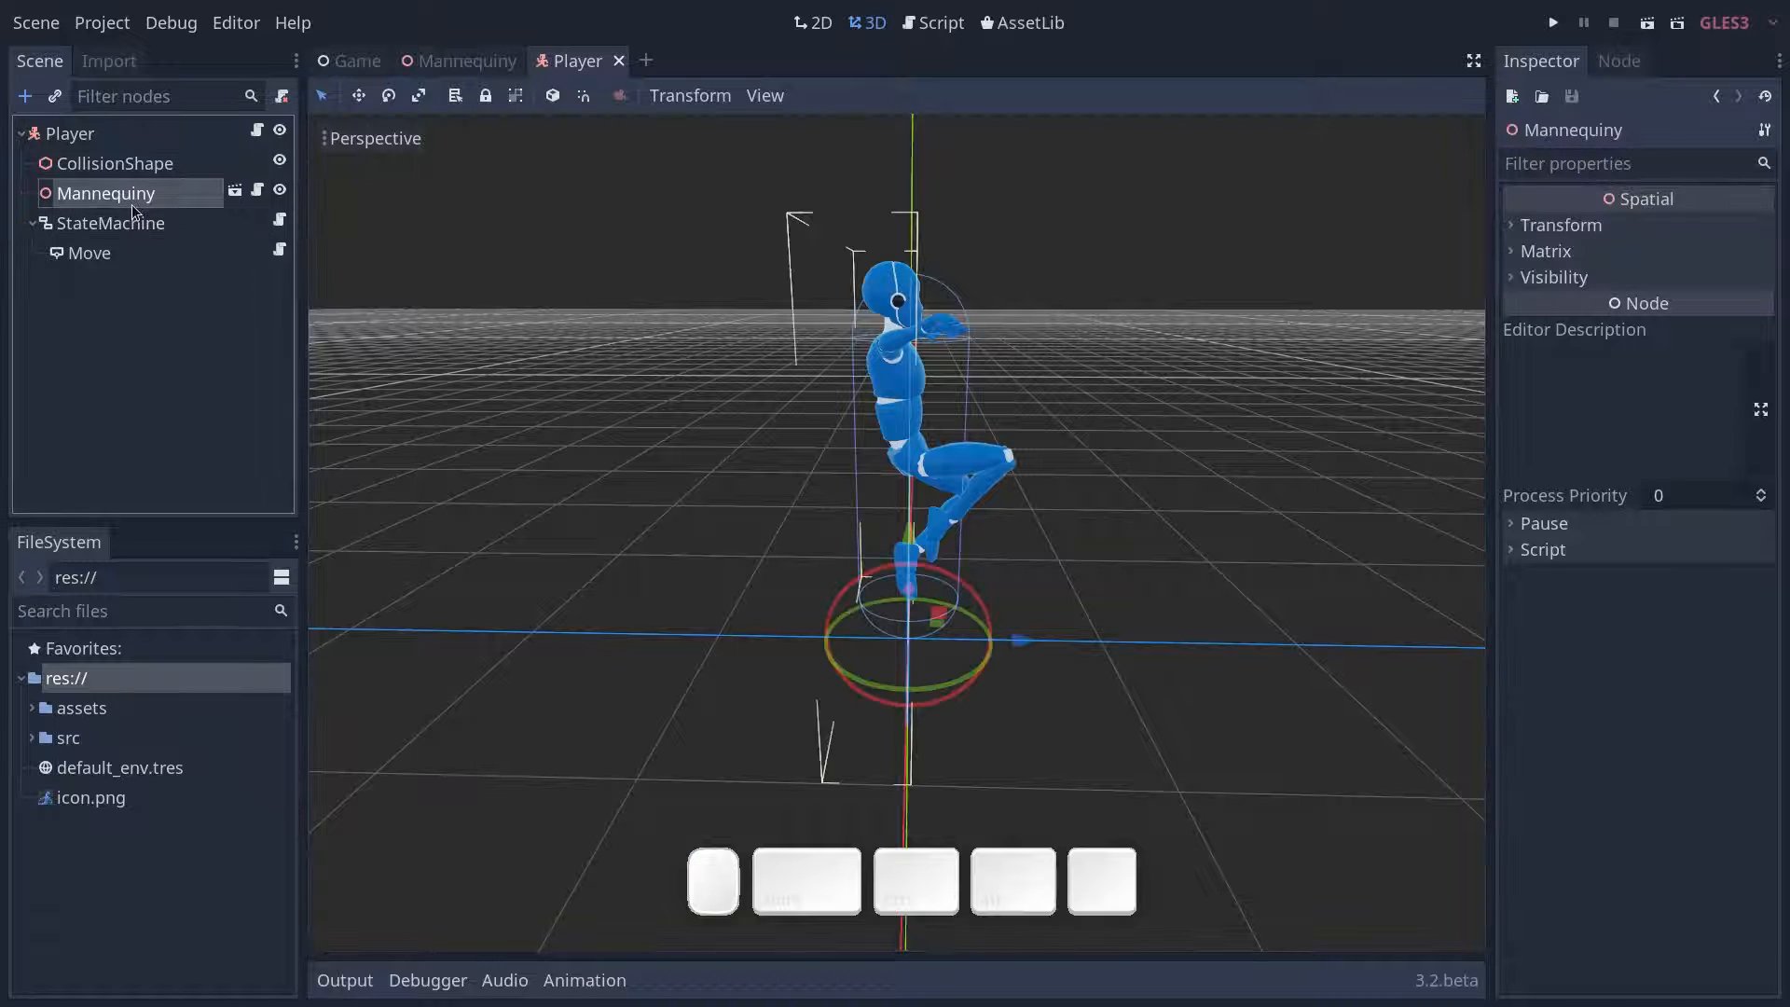
left_click(257, 131)
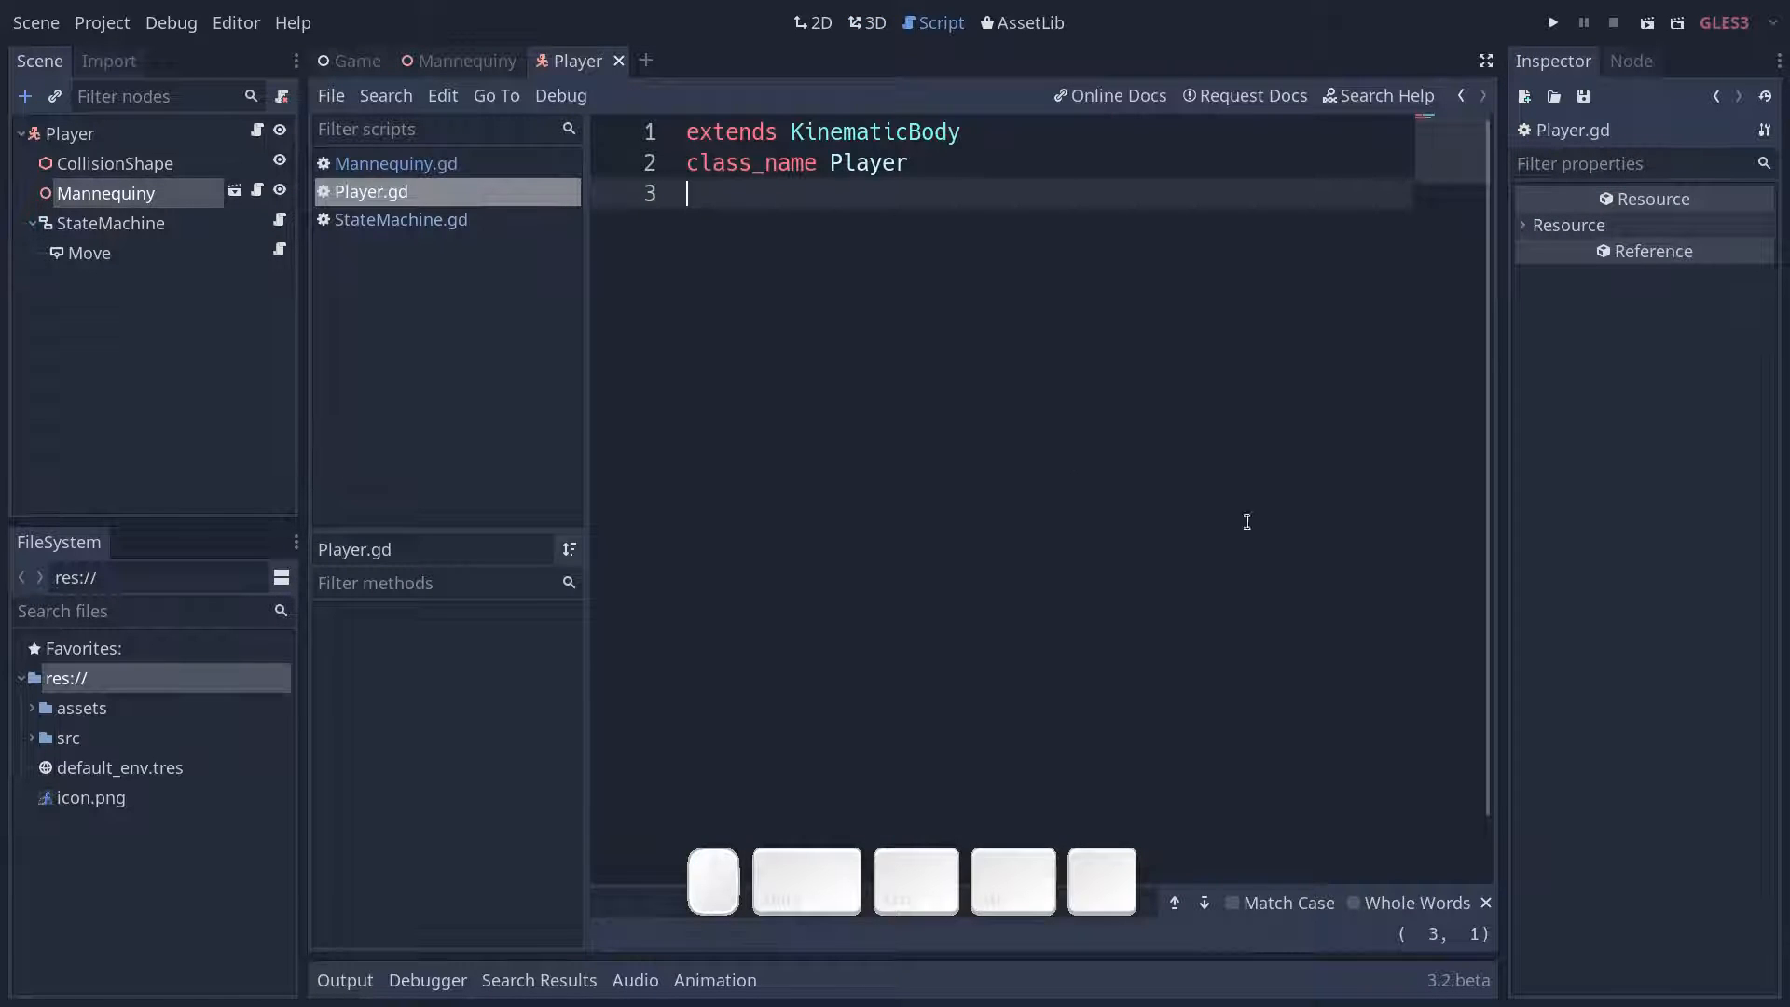
key("Return")
key("Return")
type("onr")
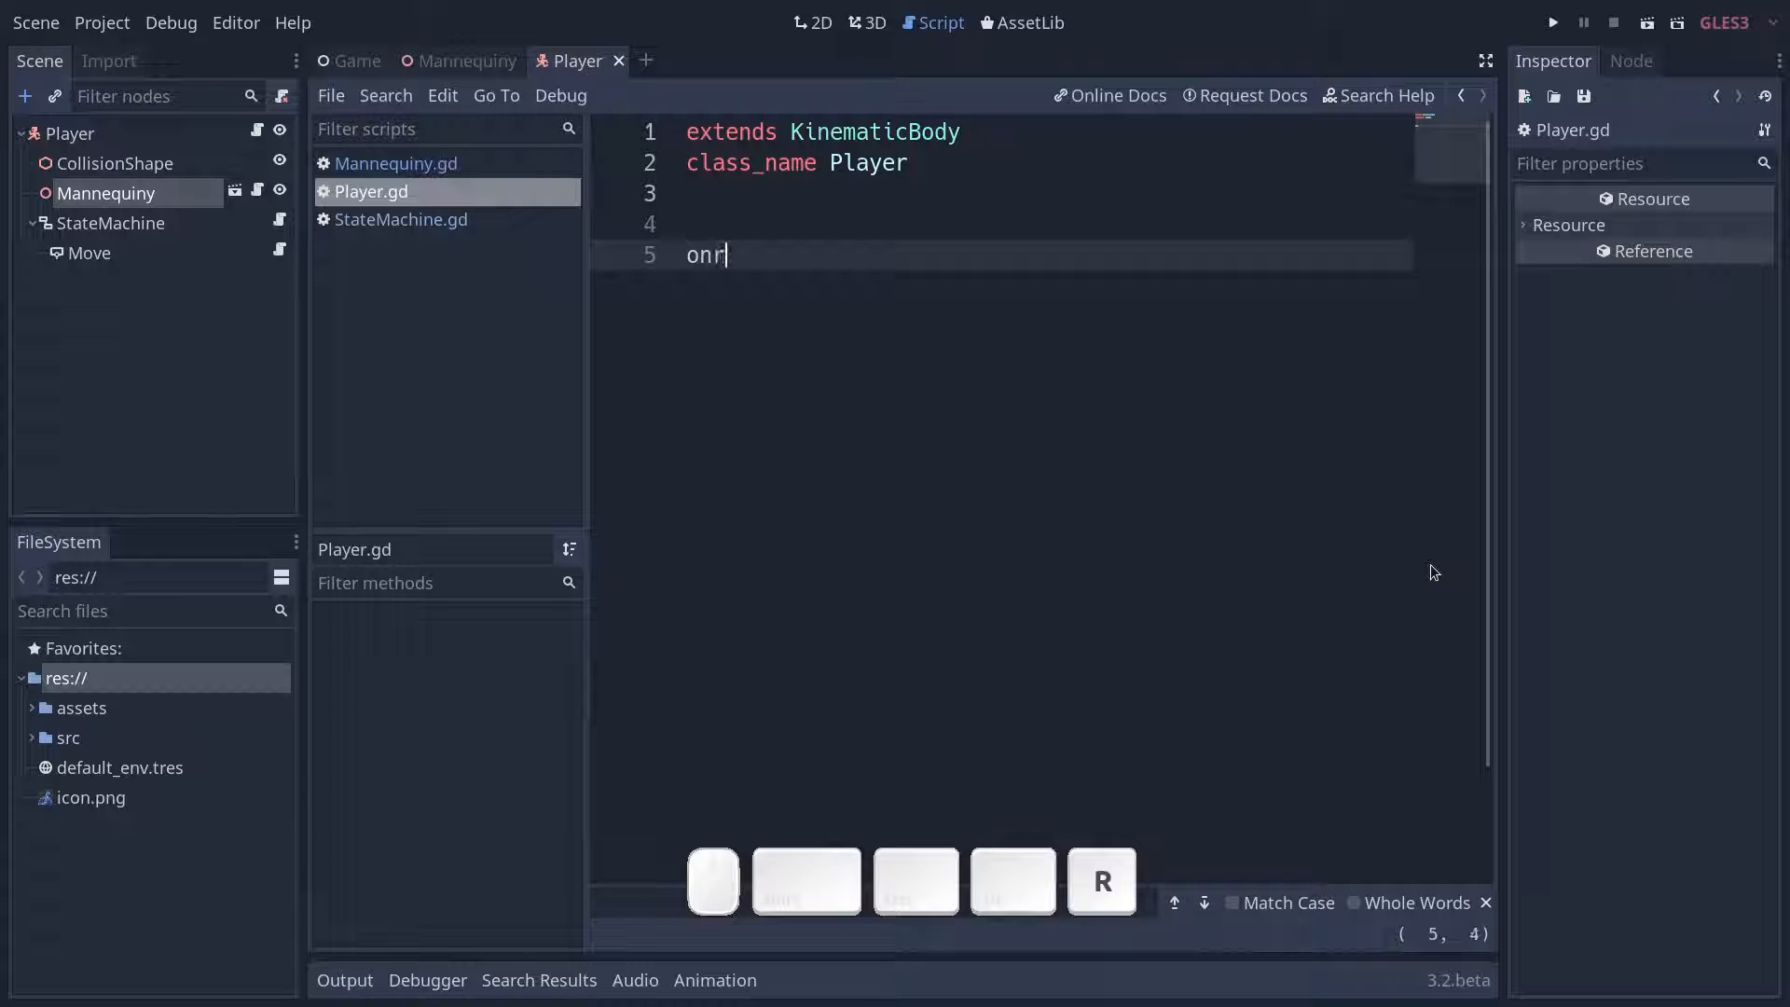
type("eady var ")
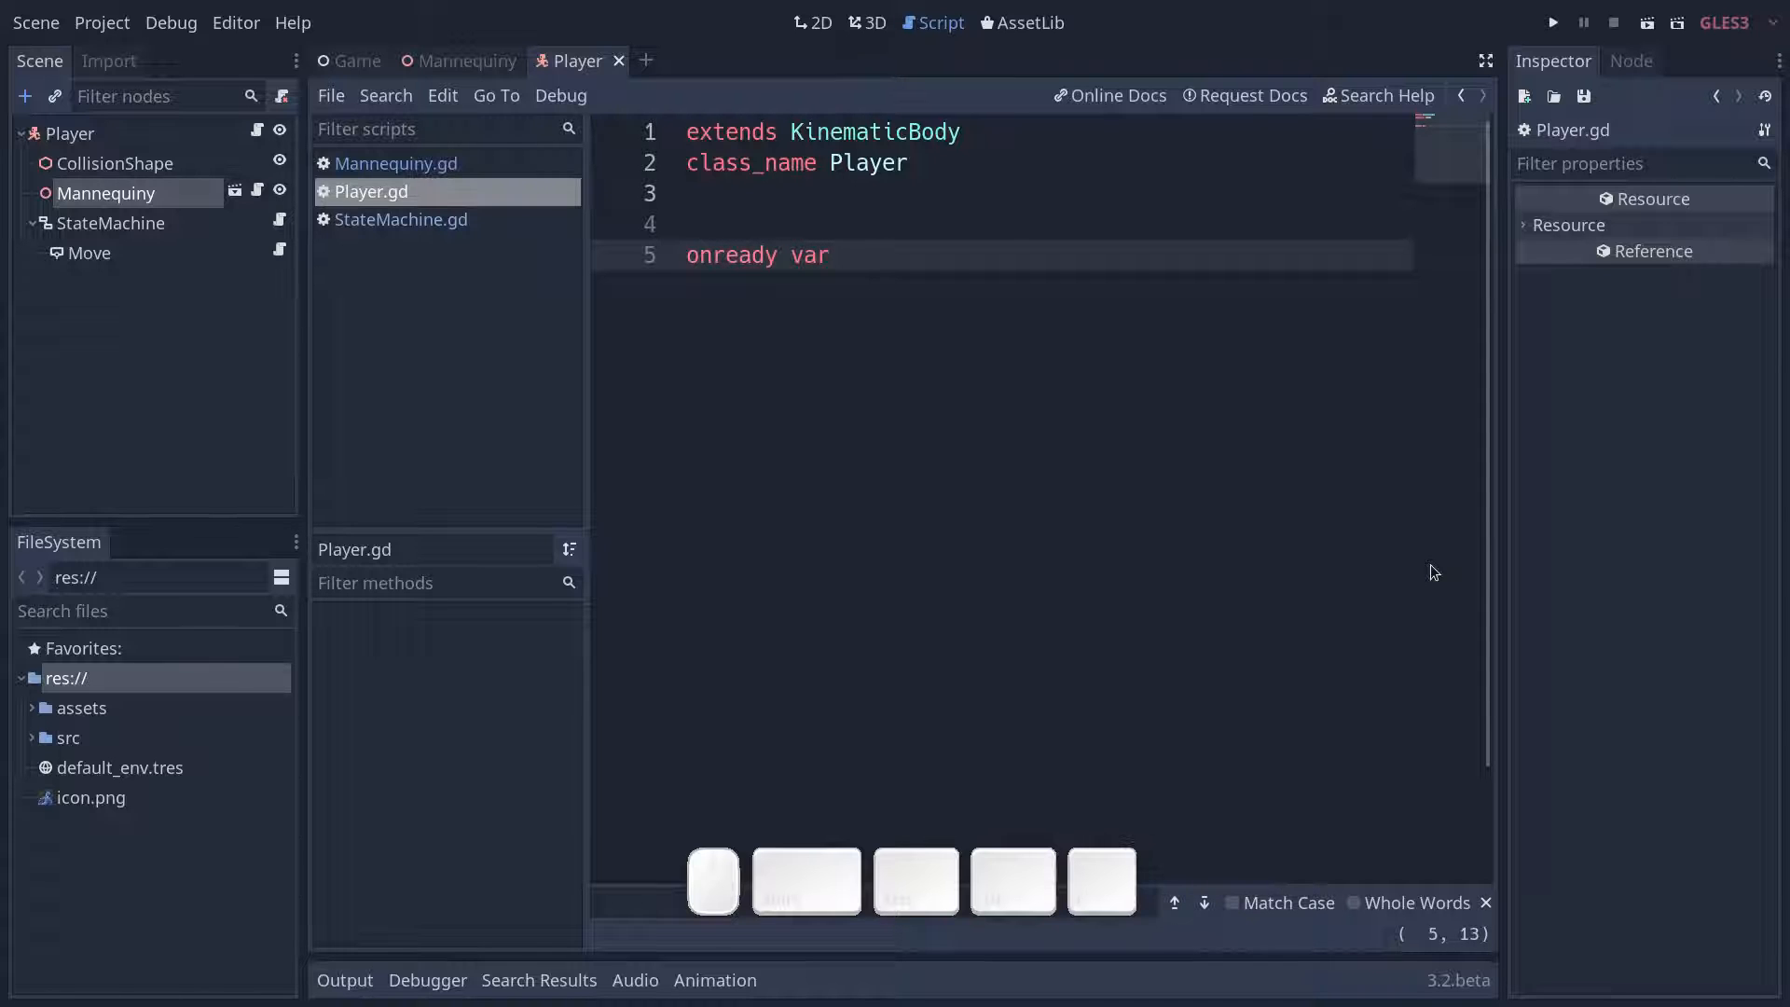
type("skin: Mann")
key("Return")
type("= $Man")
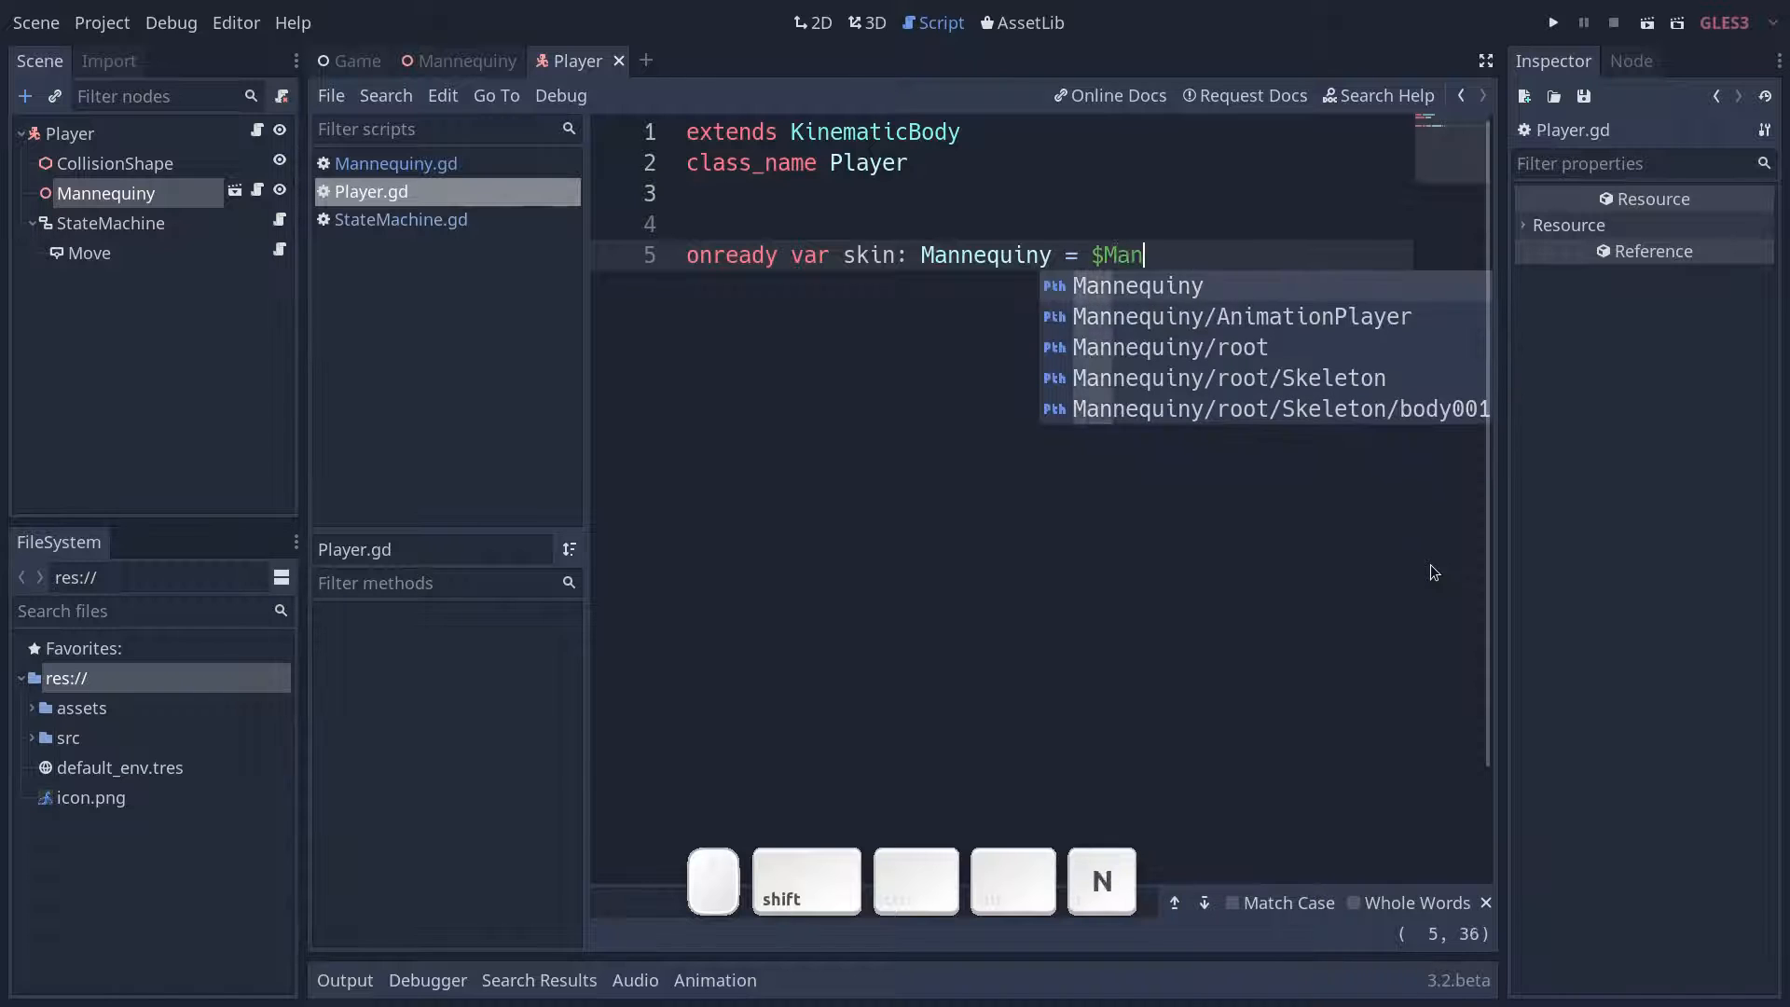
key("Return")
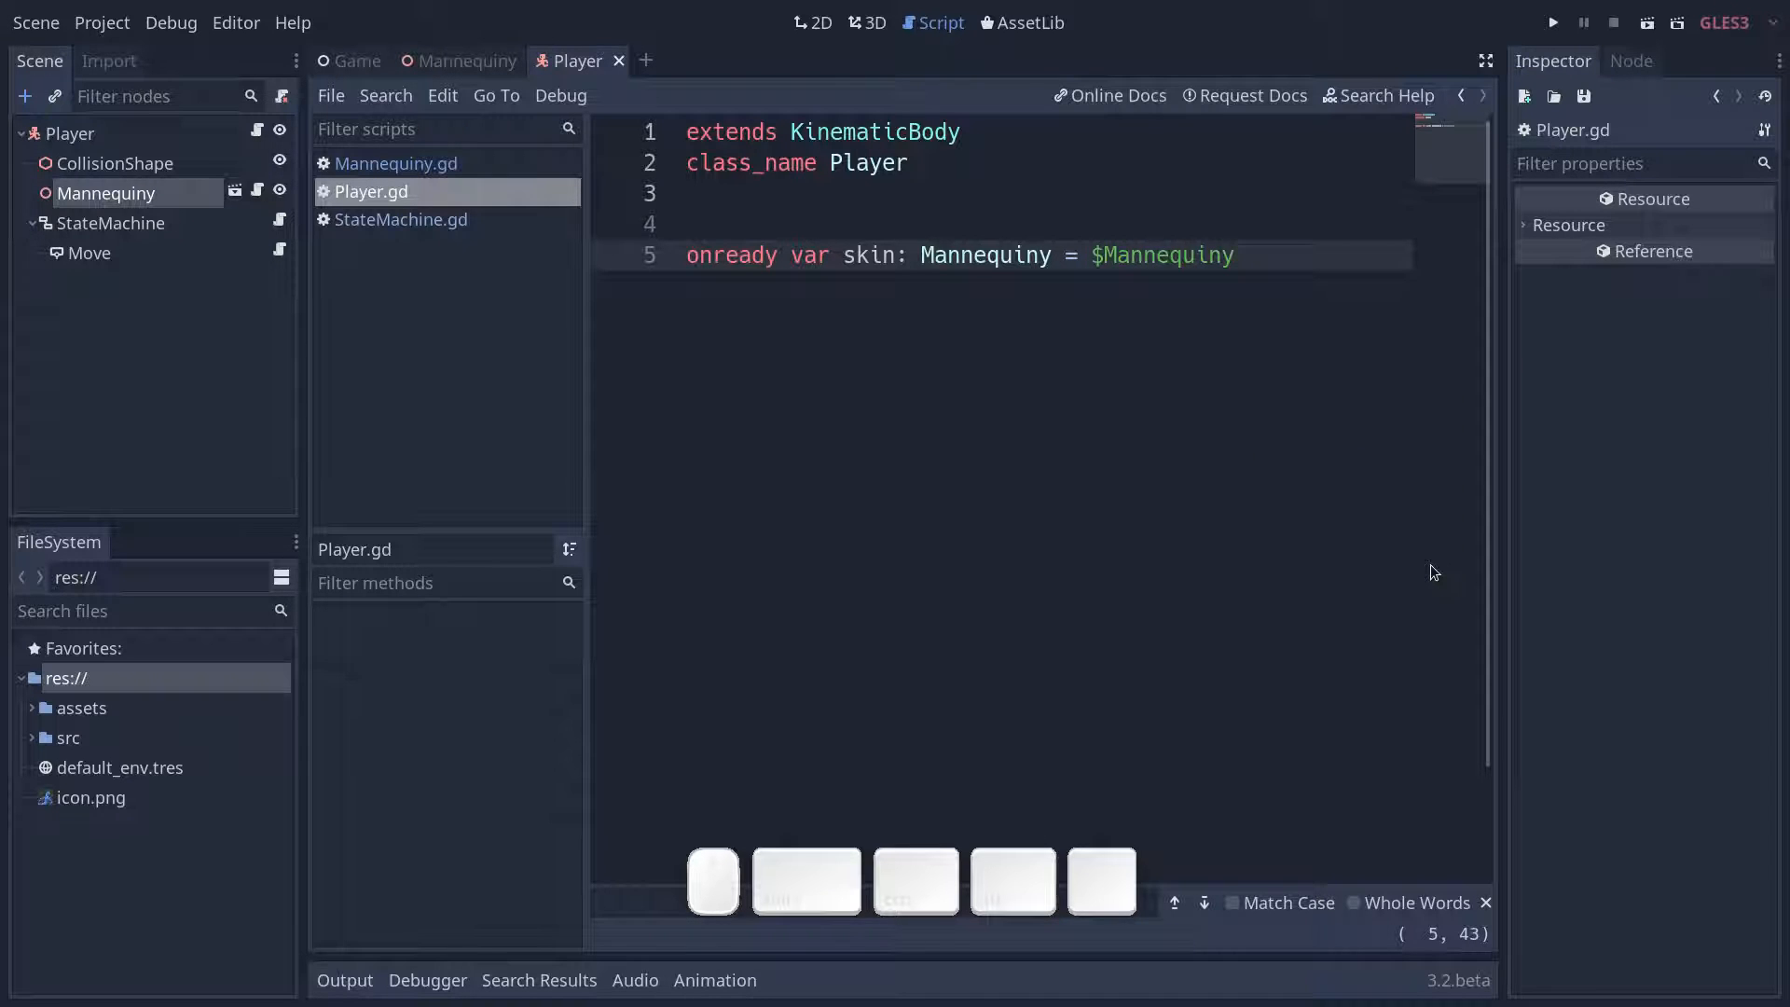
- Duplicate the skin declaration onto the line below it in Player.gd and name the copied variable state_machine
key("Return")
key("Return")
key("Up")
key("Up")
key("ctrl+d")
key("Down")
key("Delete")
key("Up")
key("ctrl+Right")
key("ctrl+Right")
key("ctrl+Delete")
type("state_")
type("machine")
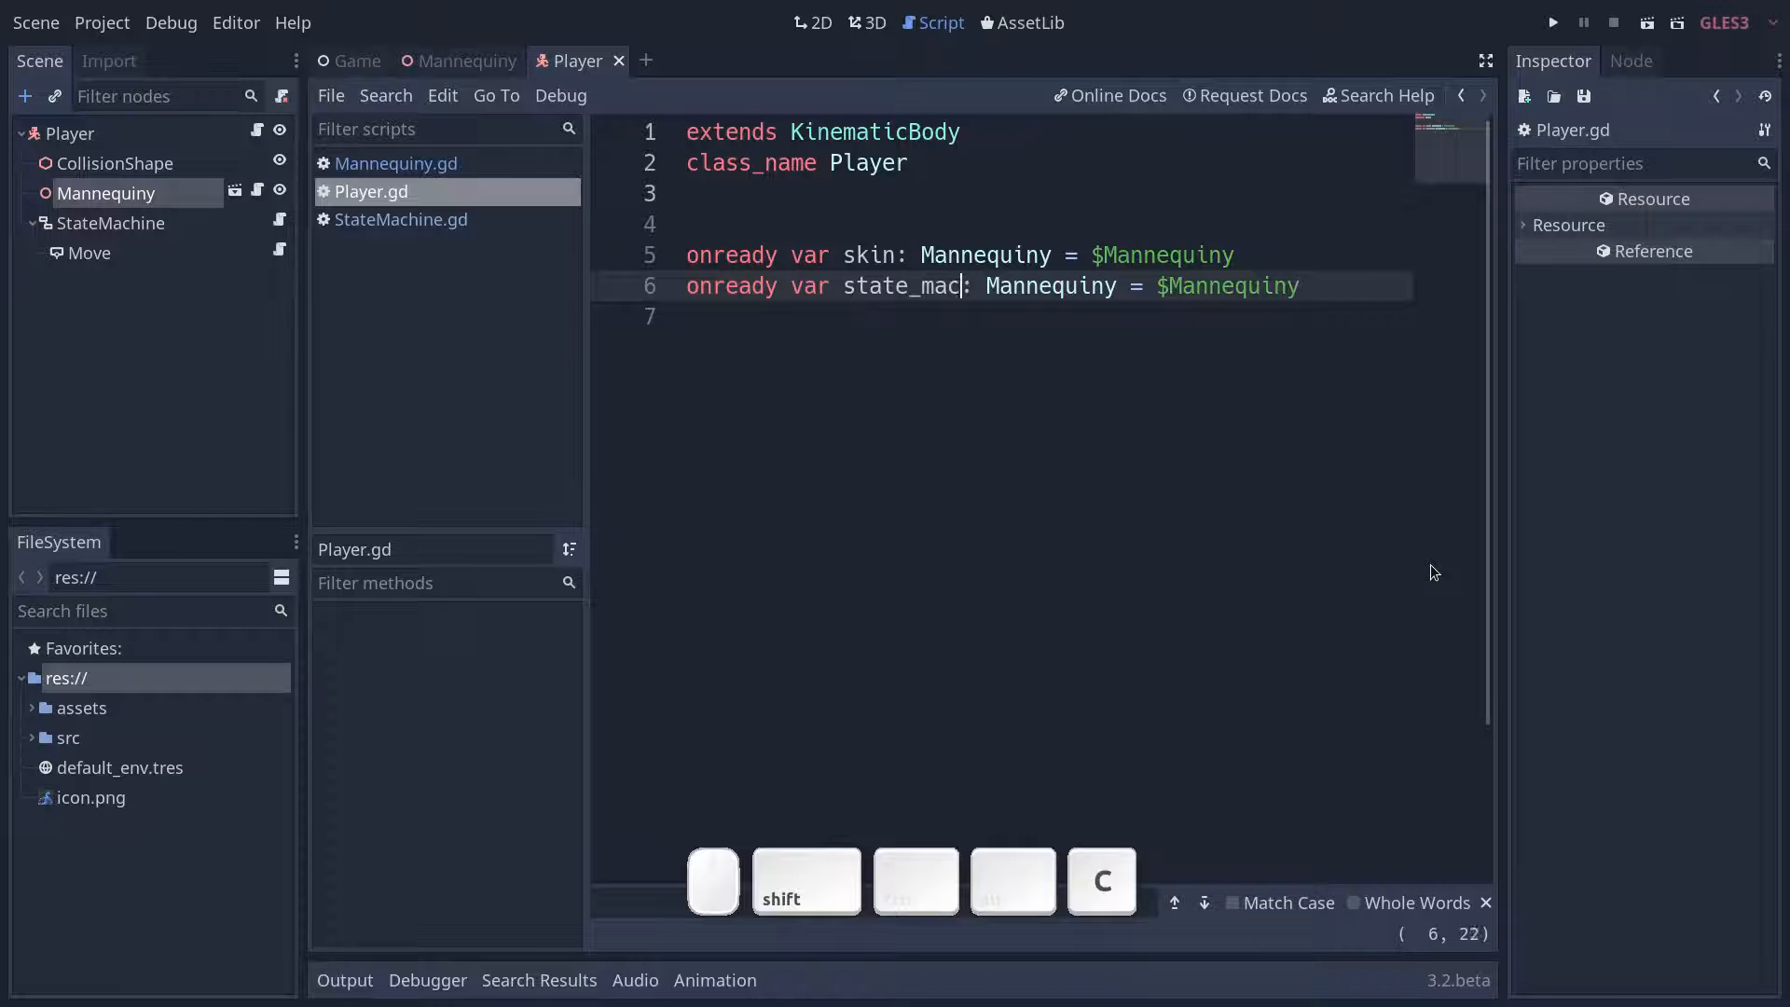
- Change the type hint of the state_machine variable to StateMachine
key("ctrl+Right")
key("ctrl+Right")
key("ctrl+Delete")
key("ctrl+z")
key("Left")
key("ctrl+BackSpace")
type("Stam")
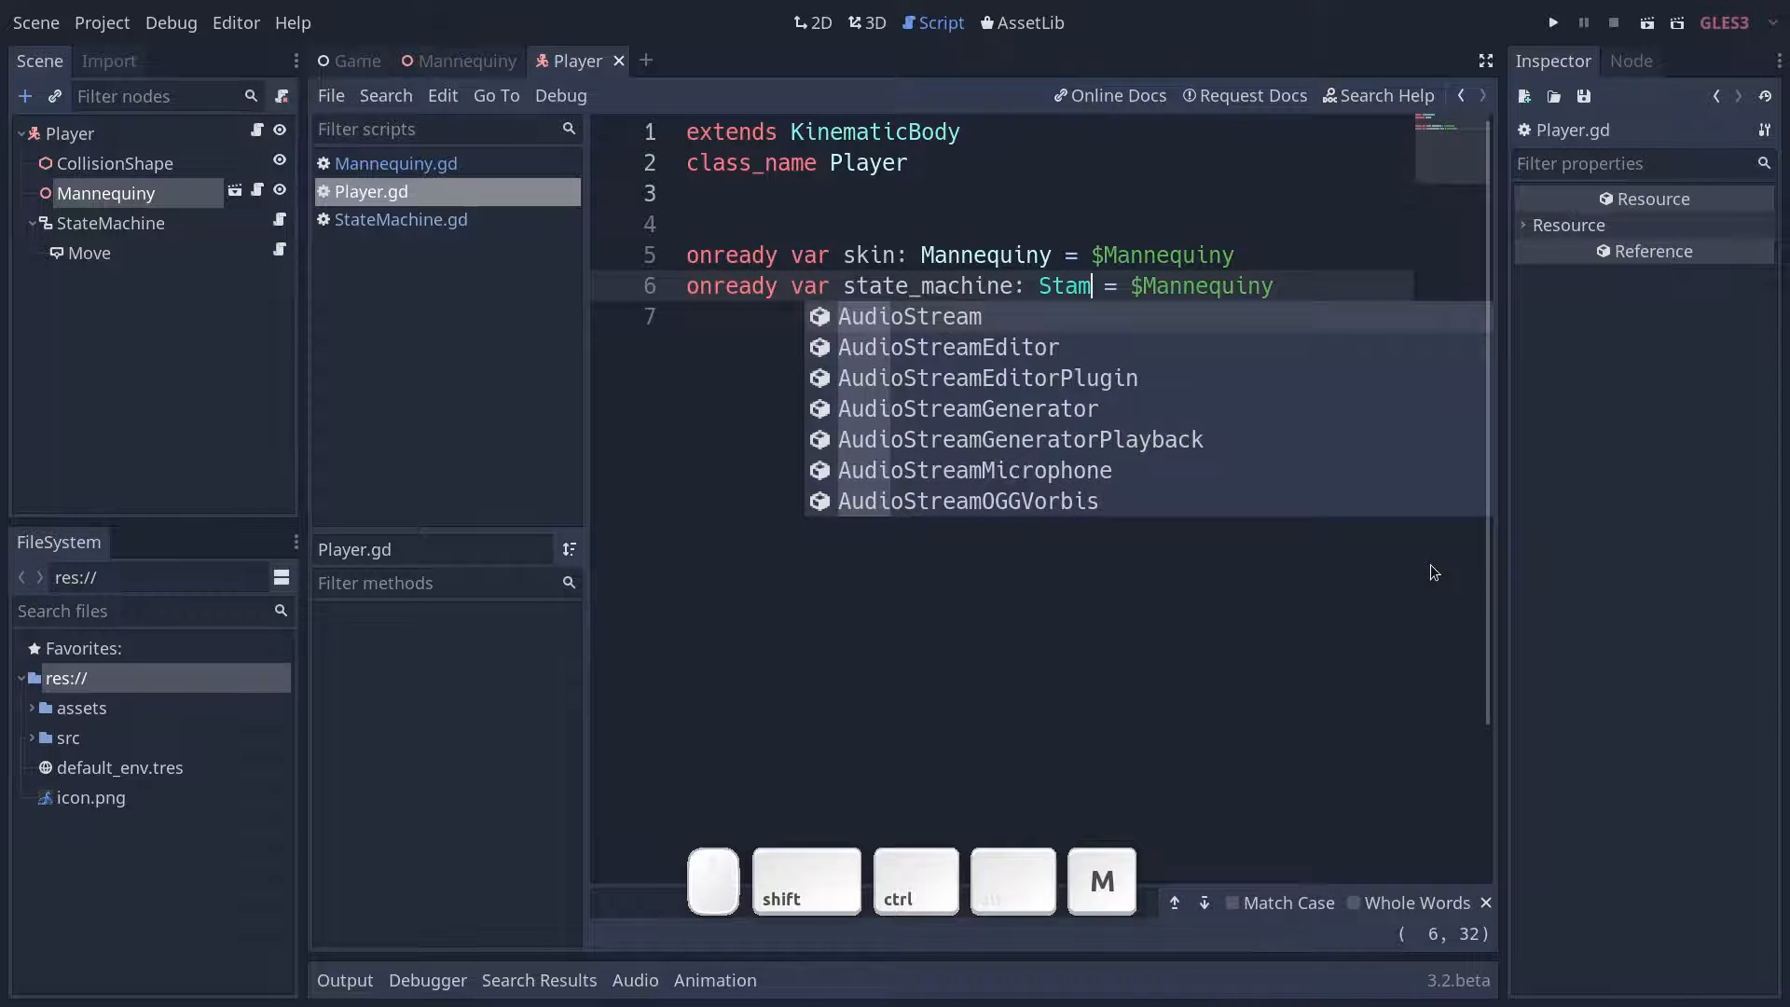
key("BackSpace")
type("Mach")
key("Up")
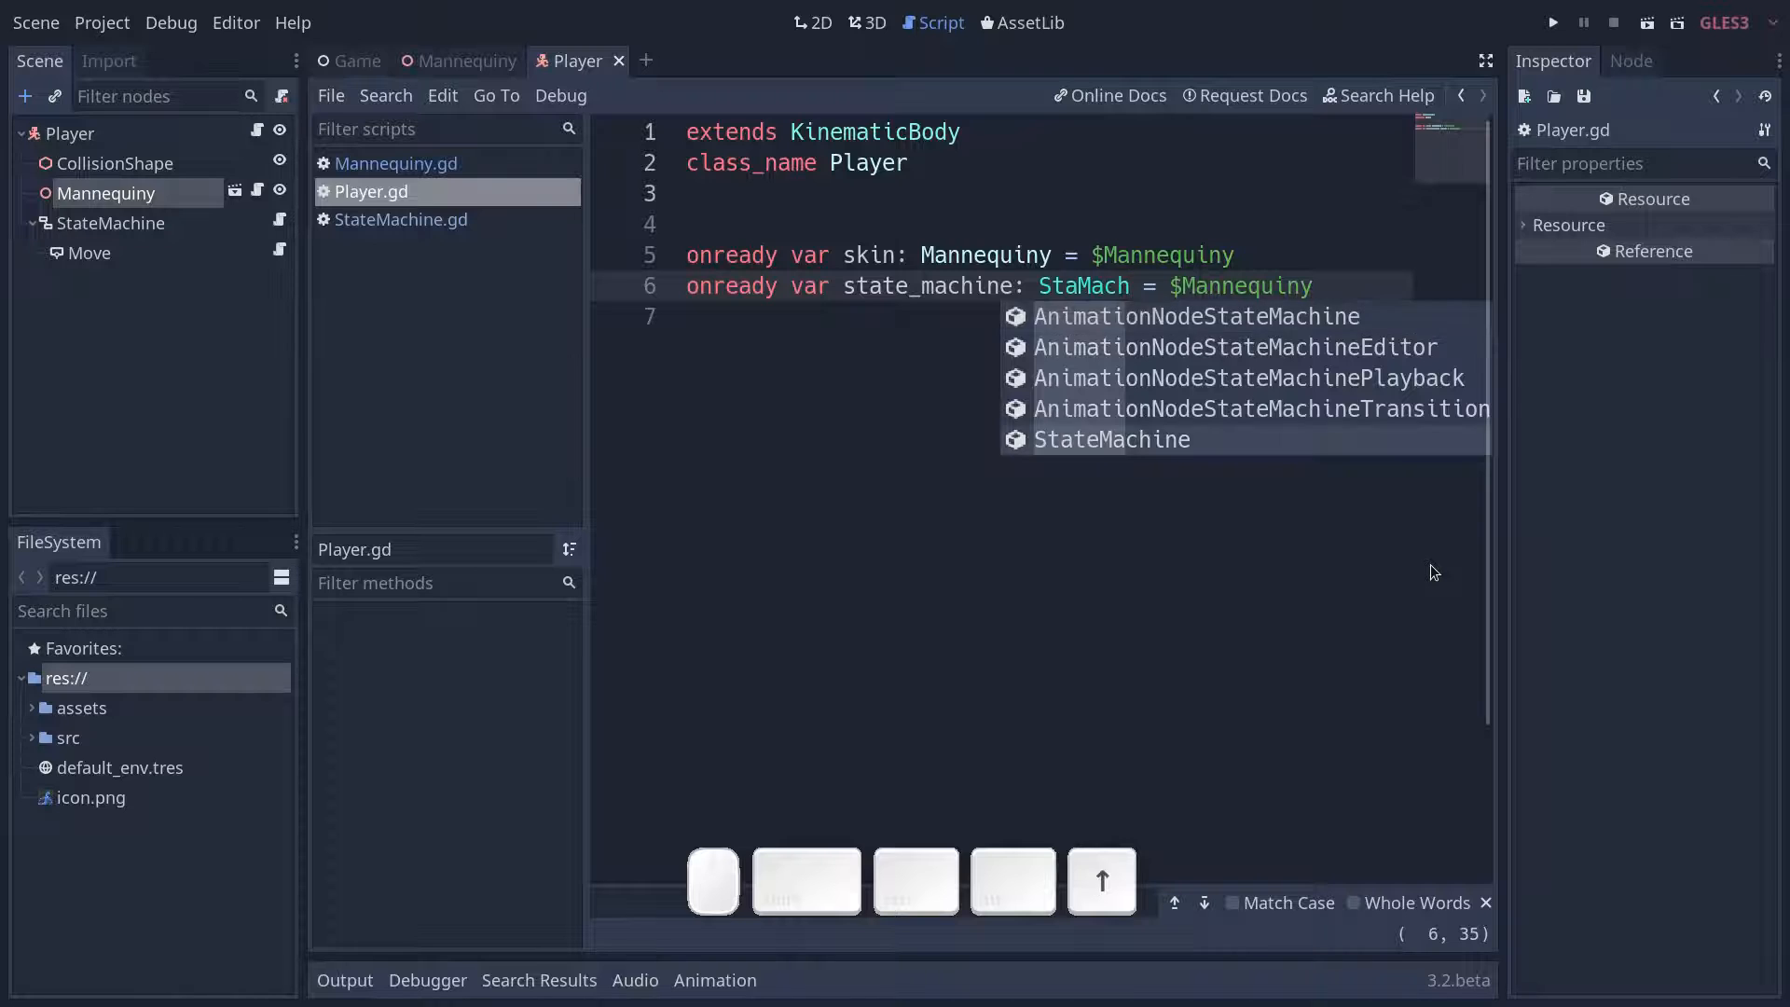
key("Return")
- Assign the $StateMachine node path to the state_machine variable and save the script
key("End")
key("ctrl+BackSpace")
type("St")
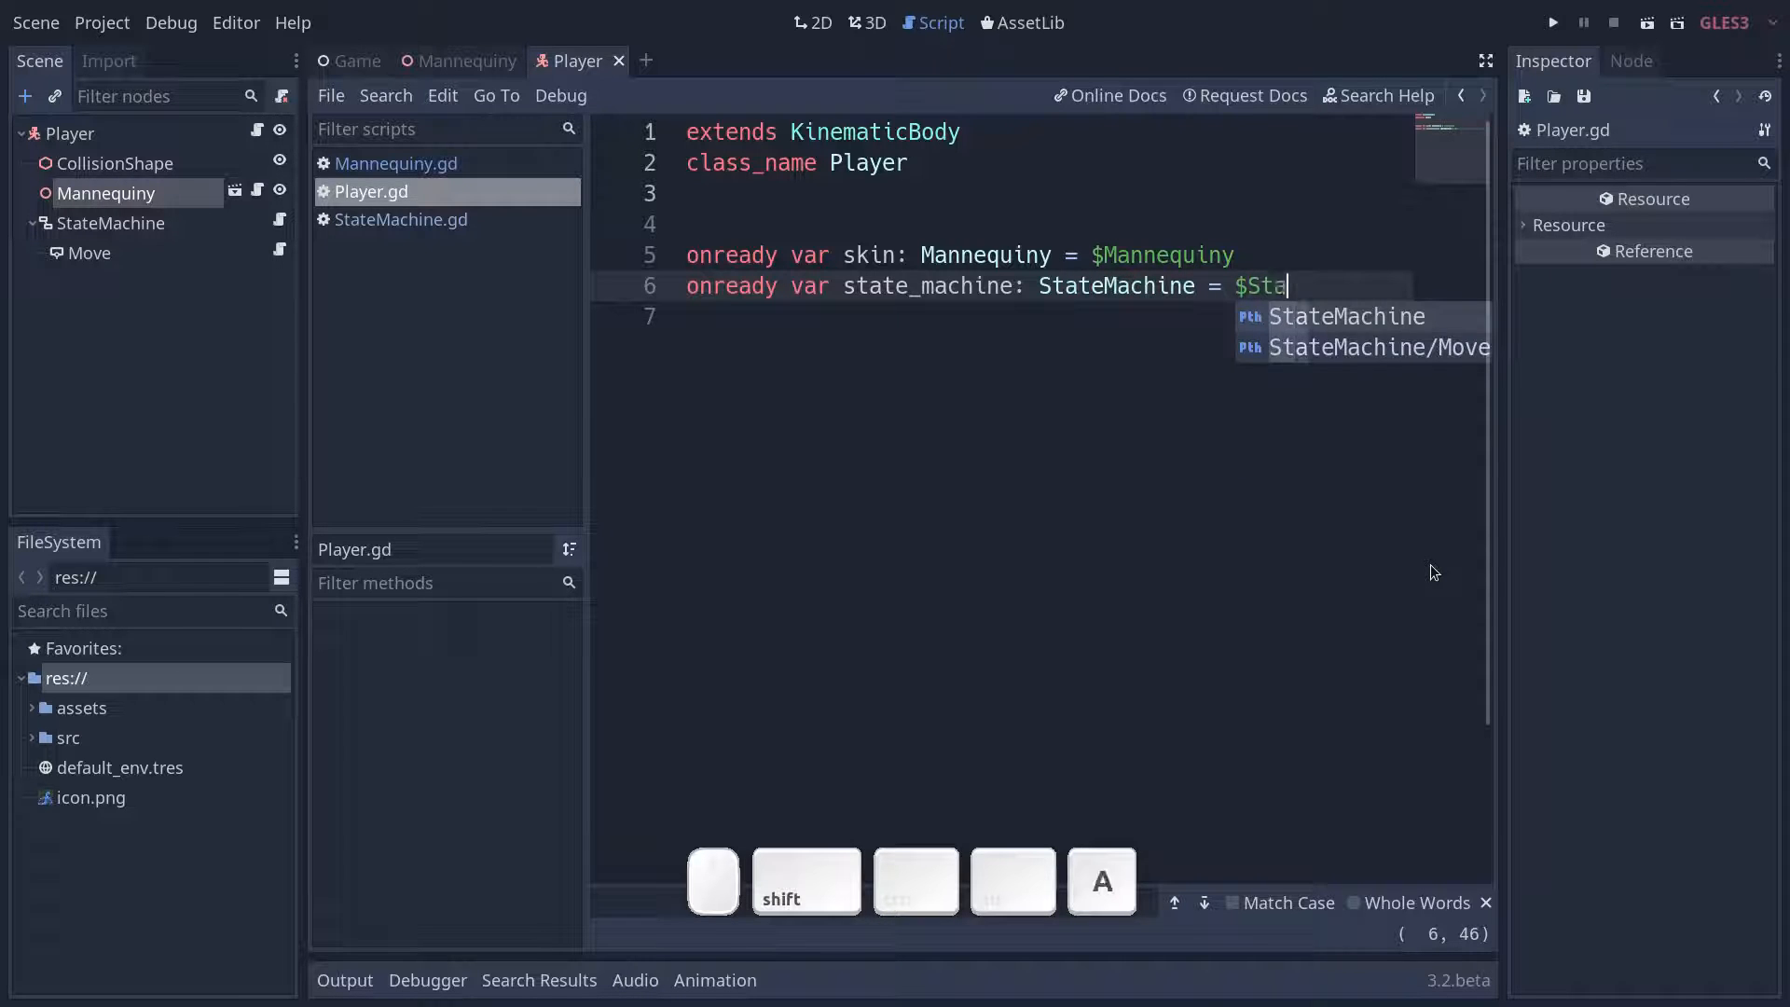
key("Return")
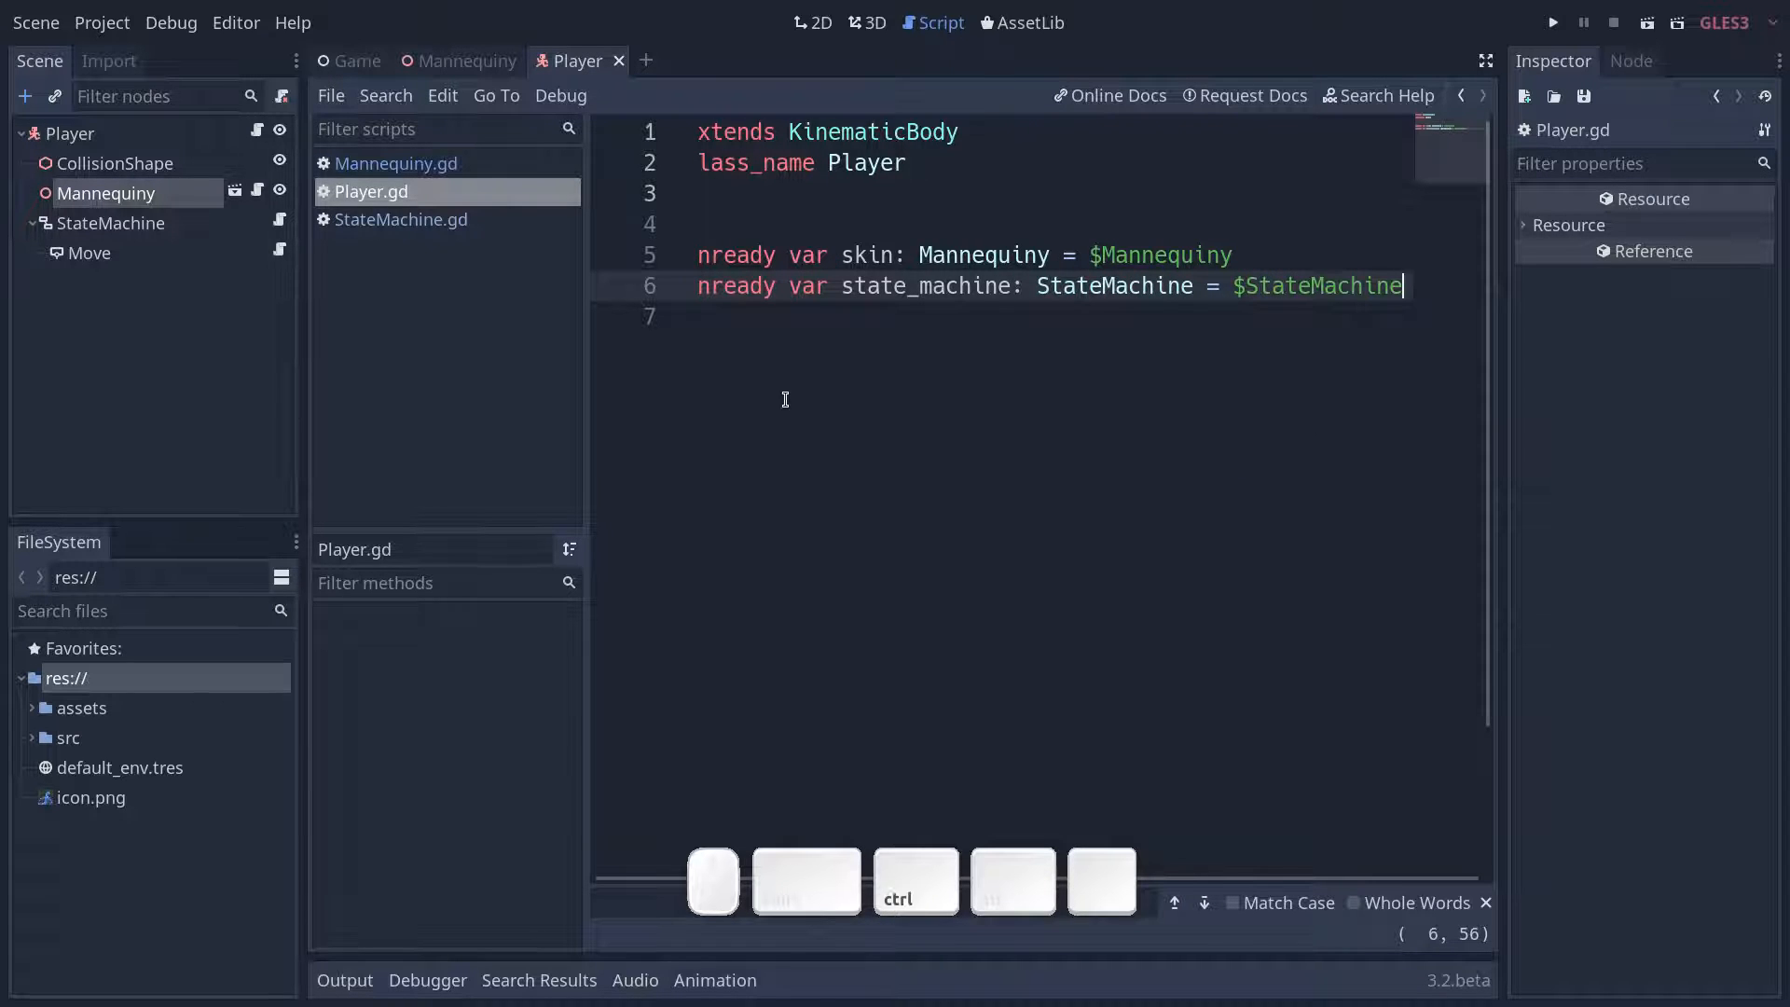
key("ctrl+s")
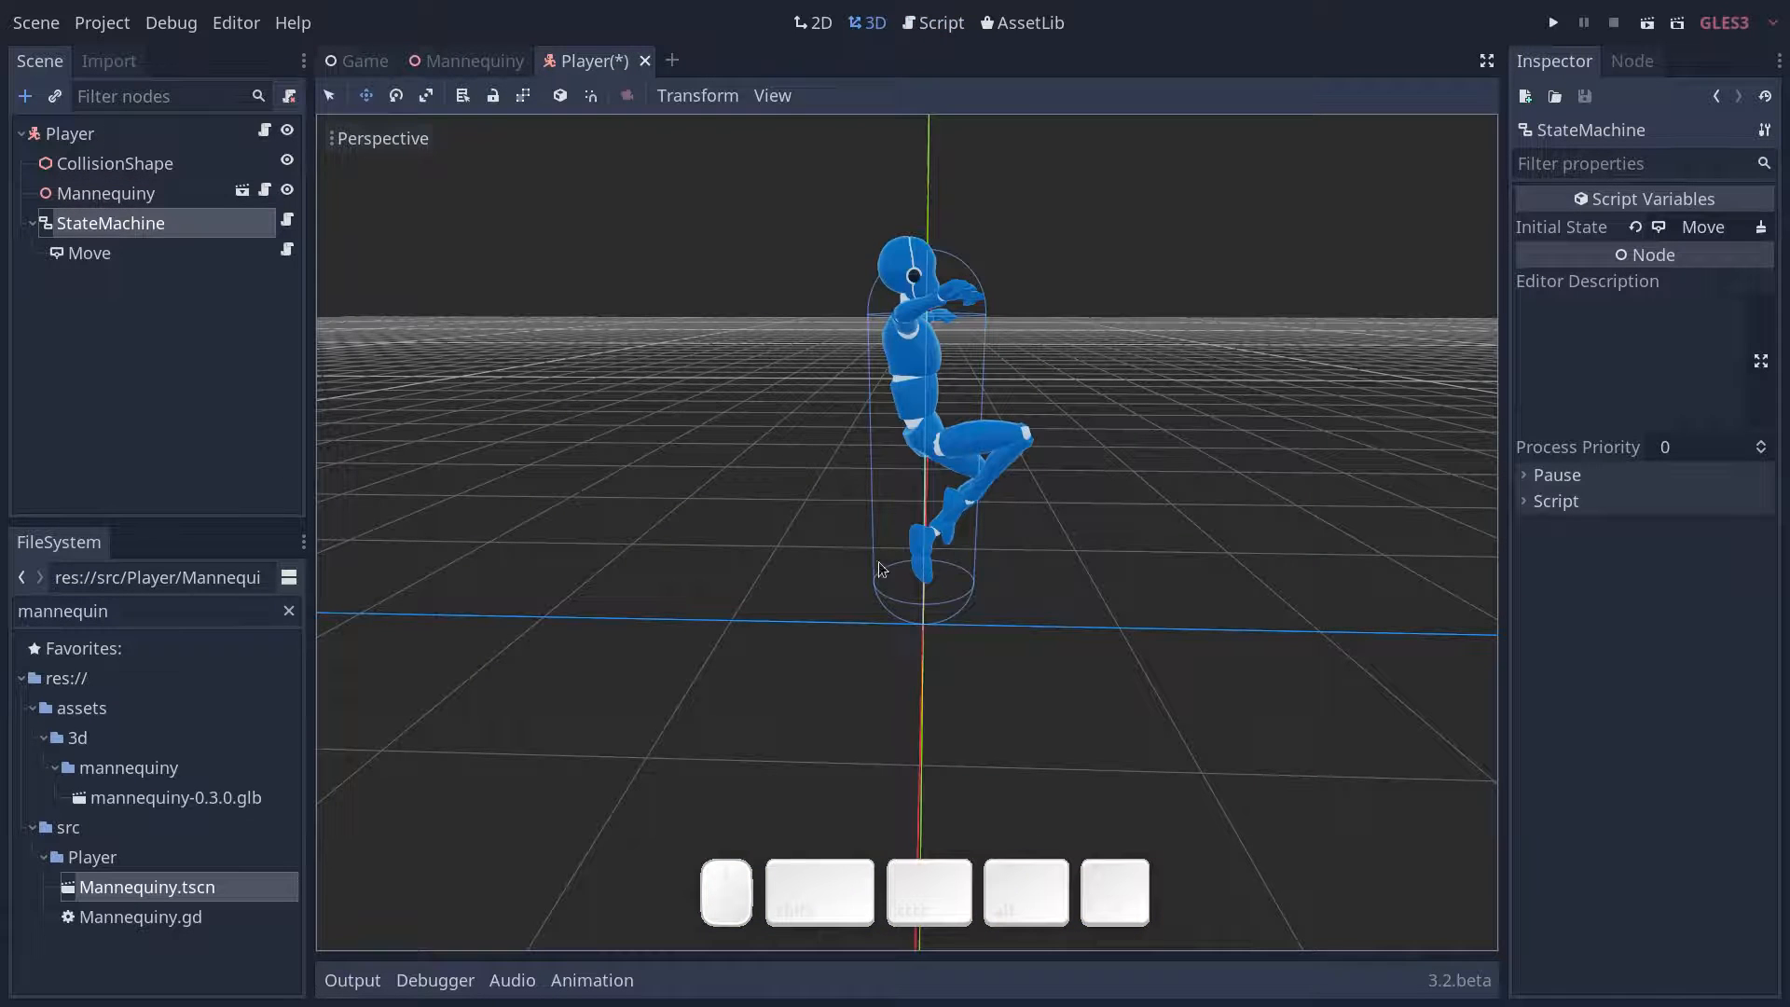
- Save the Player scene and delete the Mannequiny instance from the Game scene
key("ctrl+s")
left_click(360, 64)
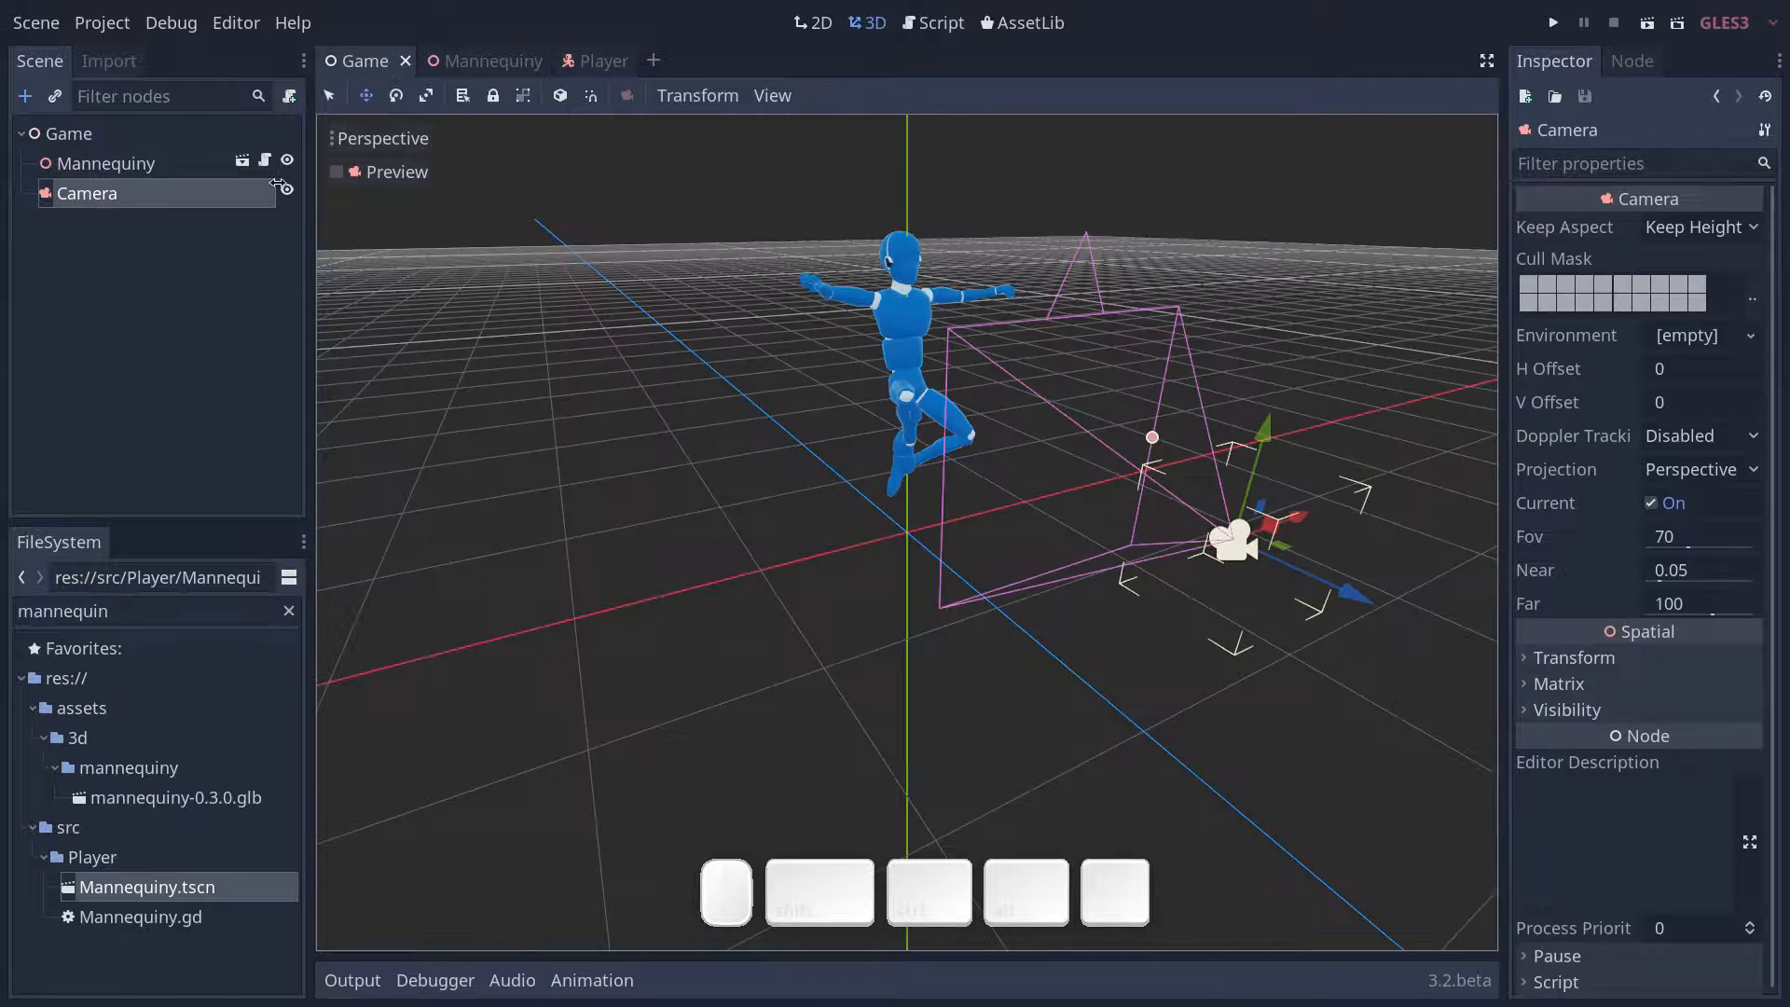
left_click(105, 165)
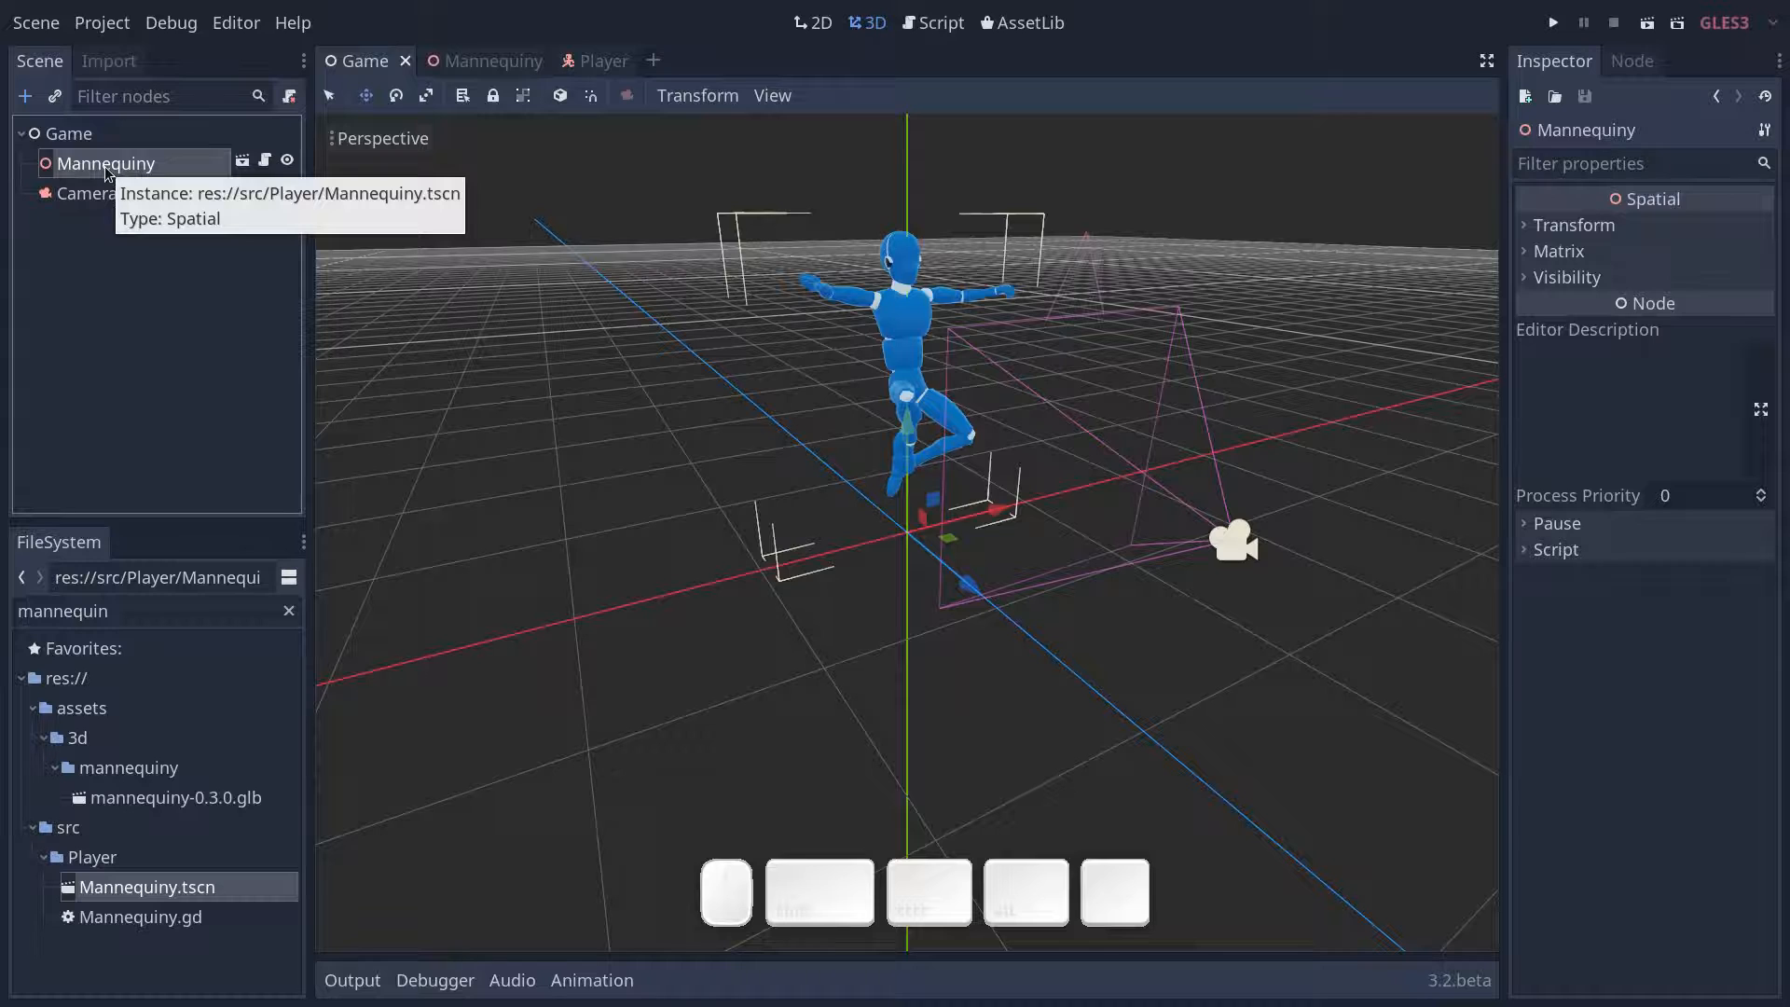
key("Delete")
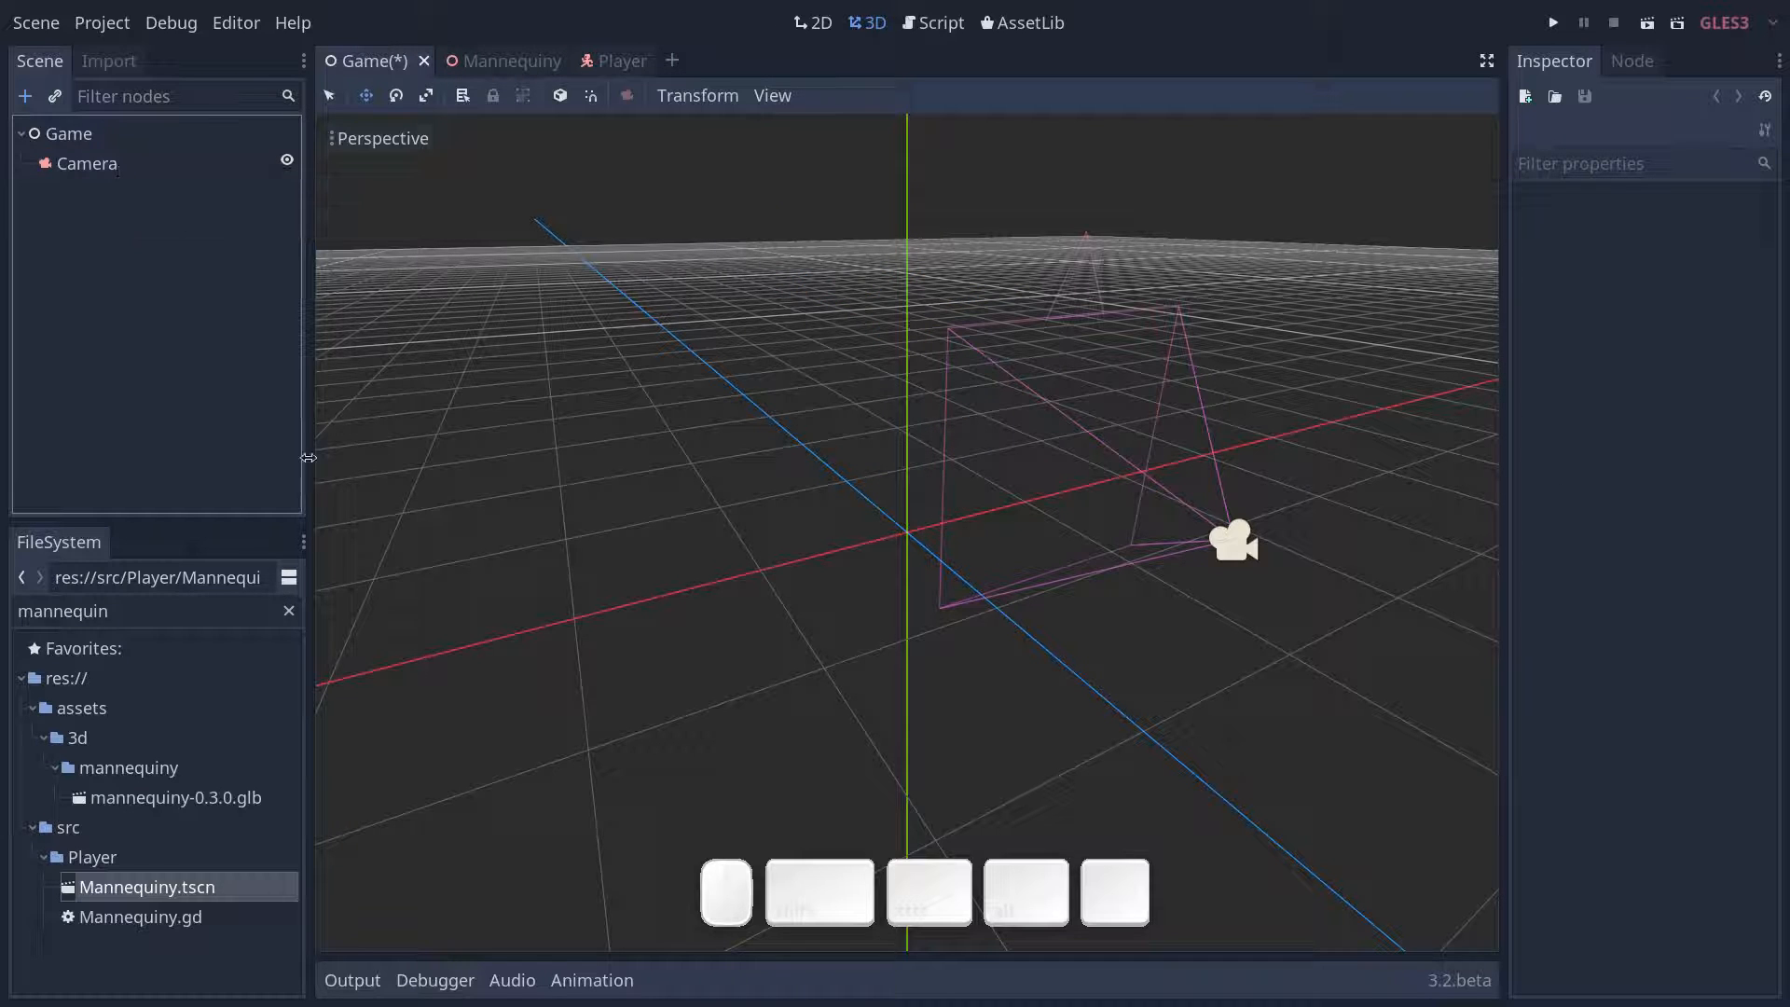
- Find Player.tscn by searching the project files for player and instance it under the Game node
left_click(288, 610)
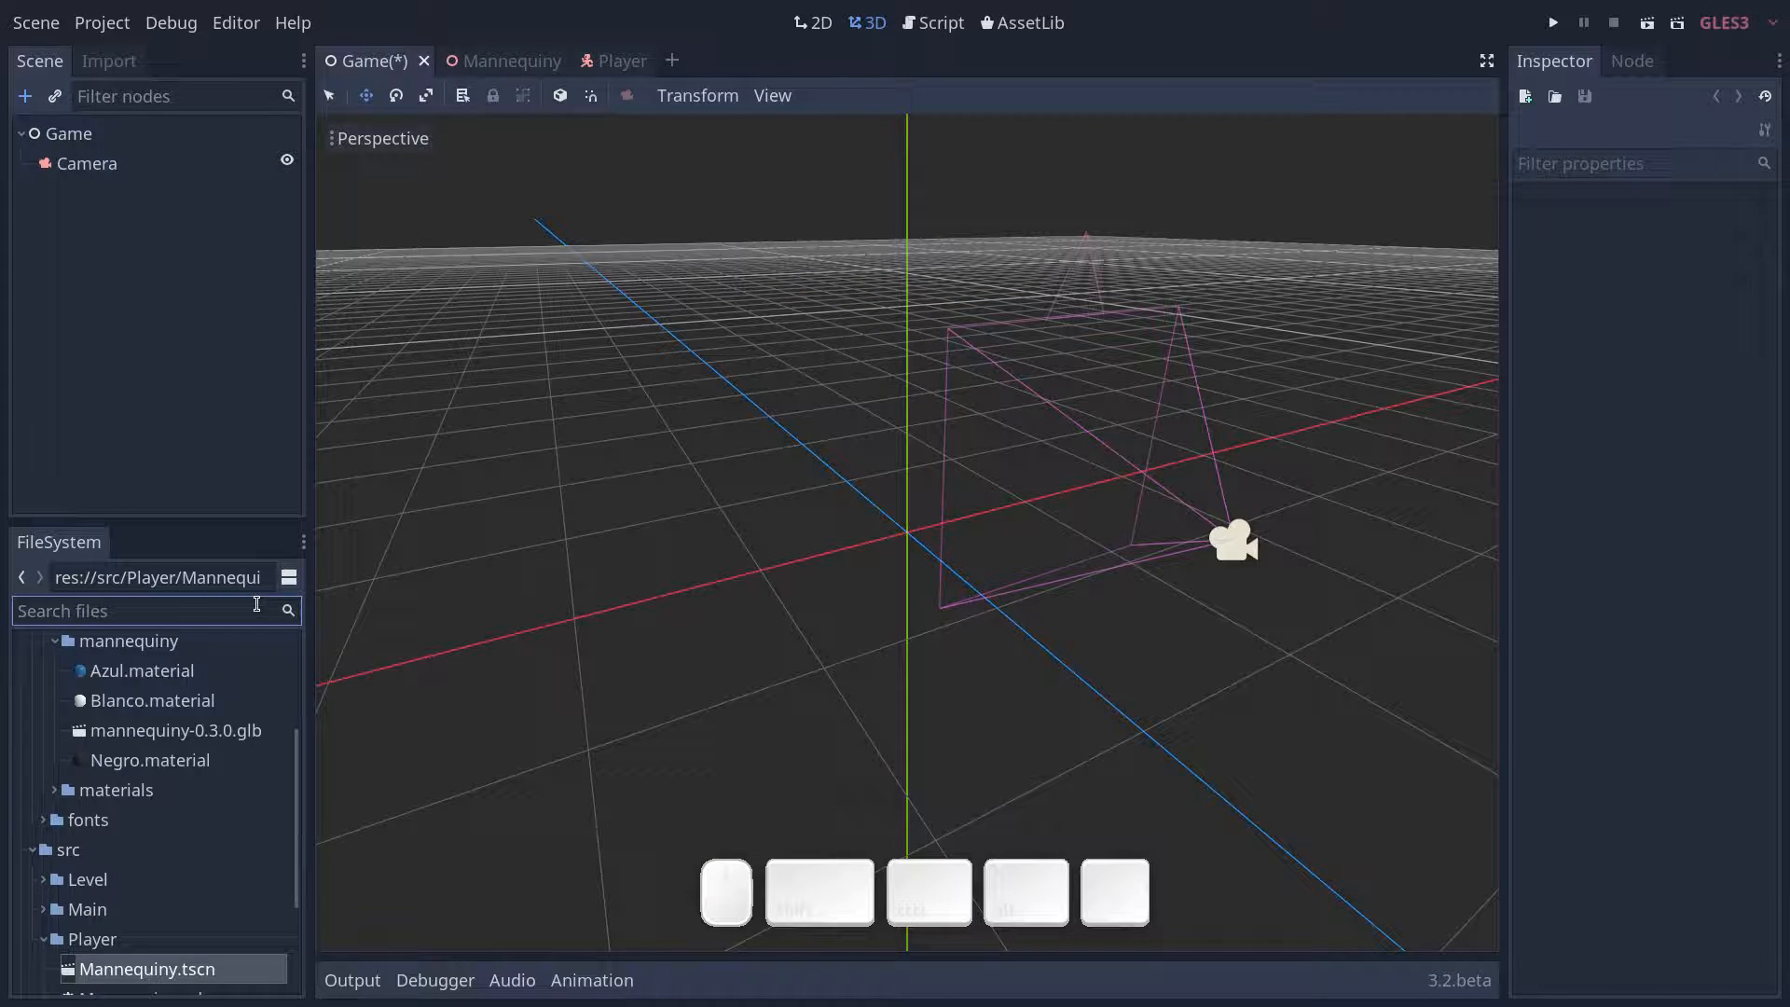
type("player")
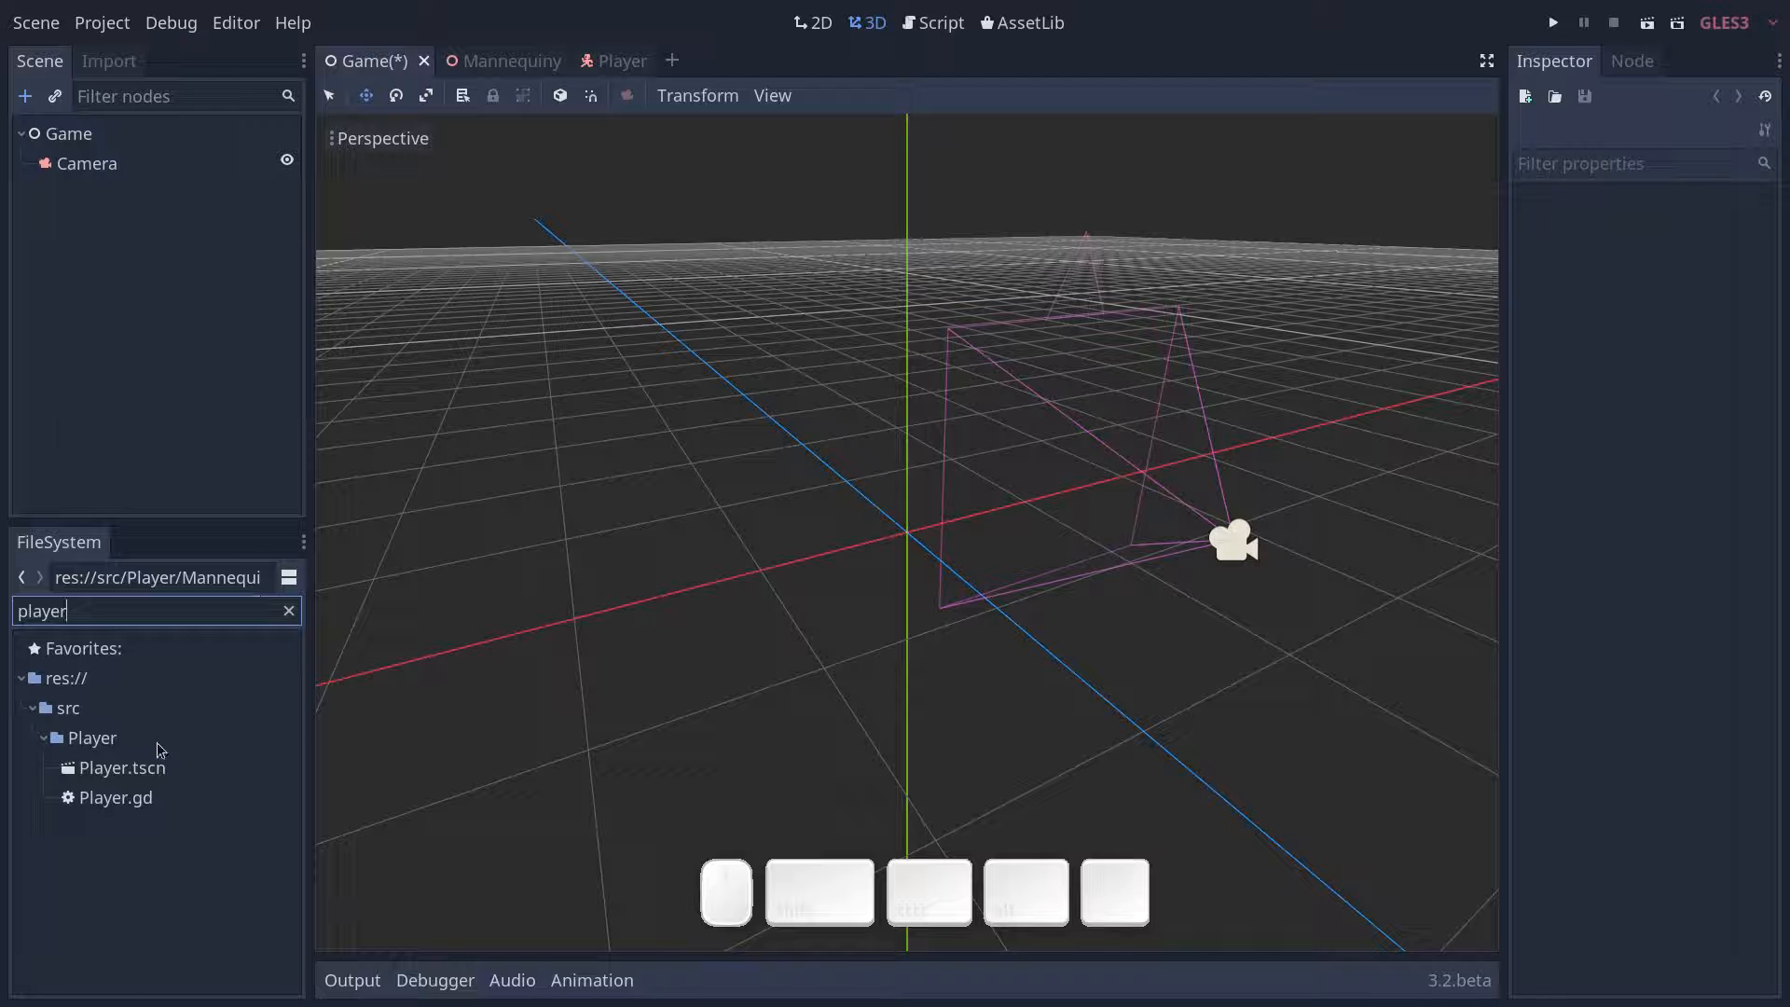
left_click_drag(160, 773, 92, 136)
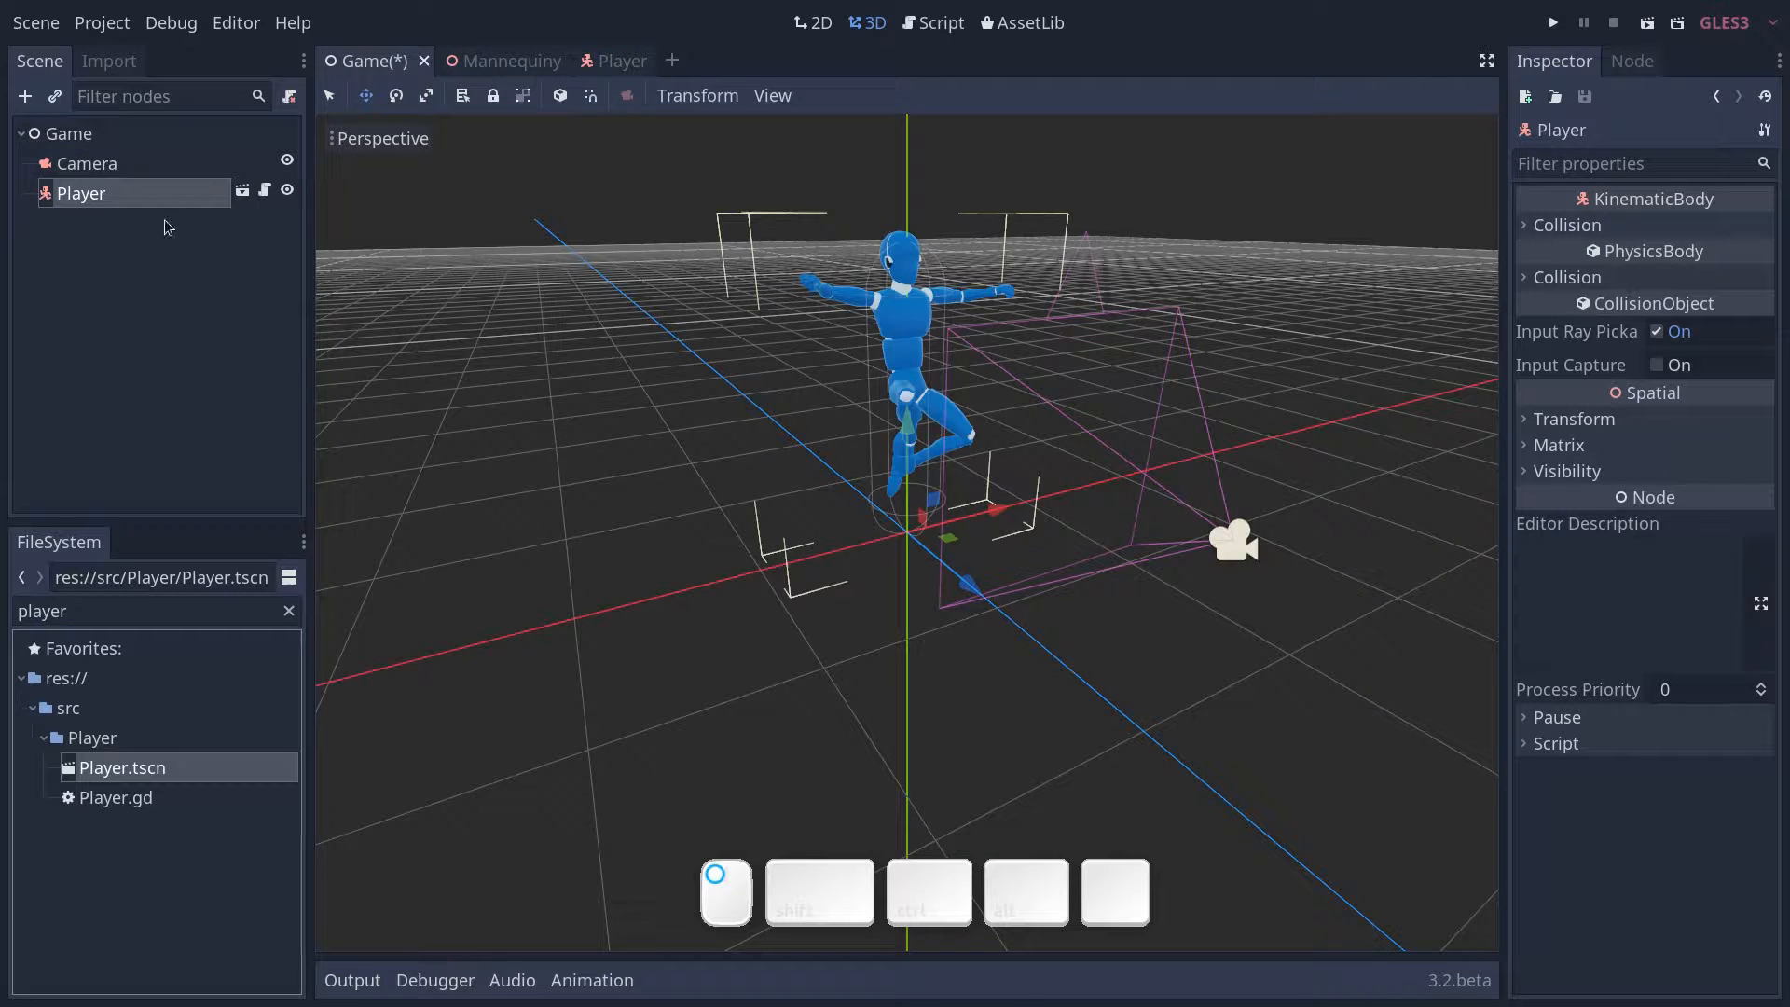
- Select the Camera, split the 3D view into two stacked viewports, and enable the camera preview in the upper one
middle_click_drag(884, 597, 607, 237)
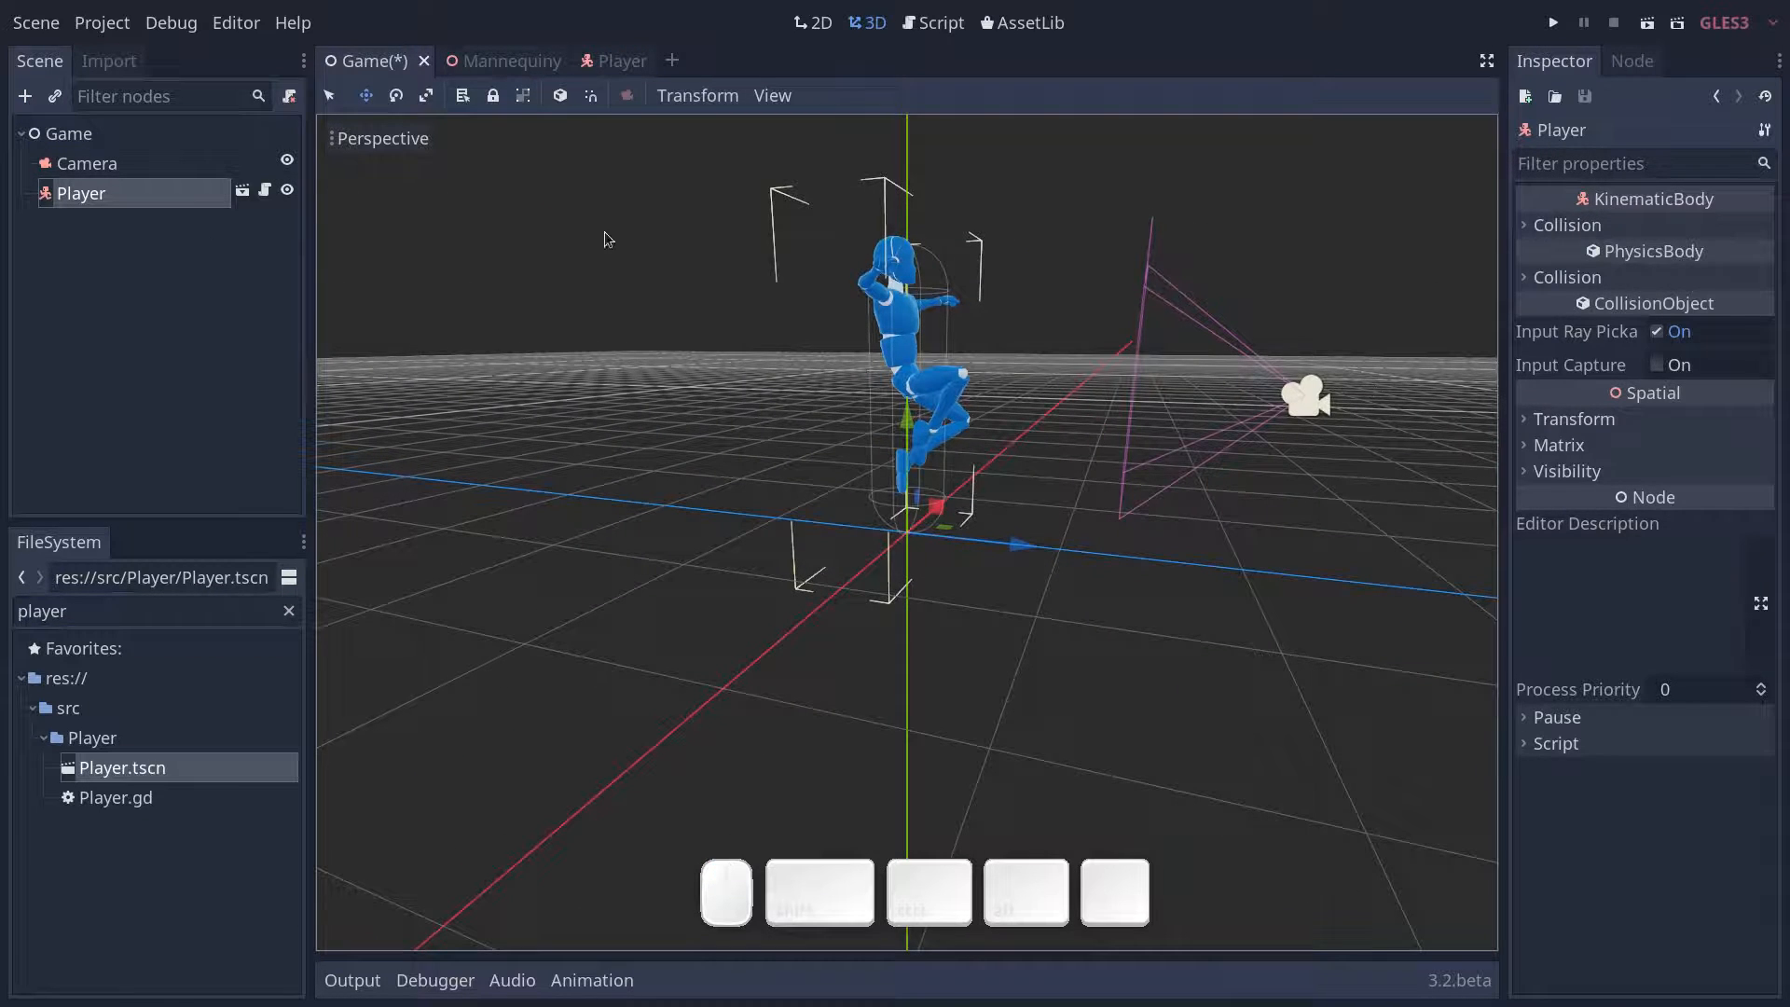
left_click(137, 166)
scroll(1120, 510, "down", 5)
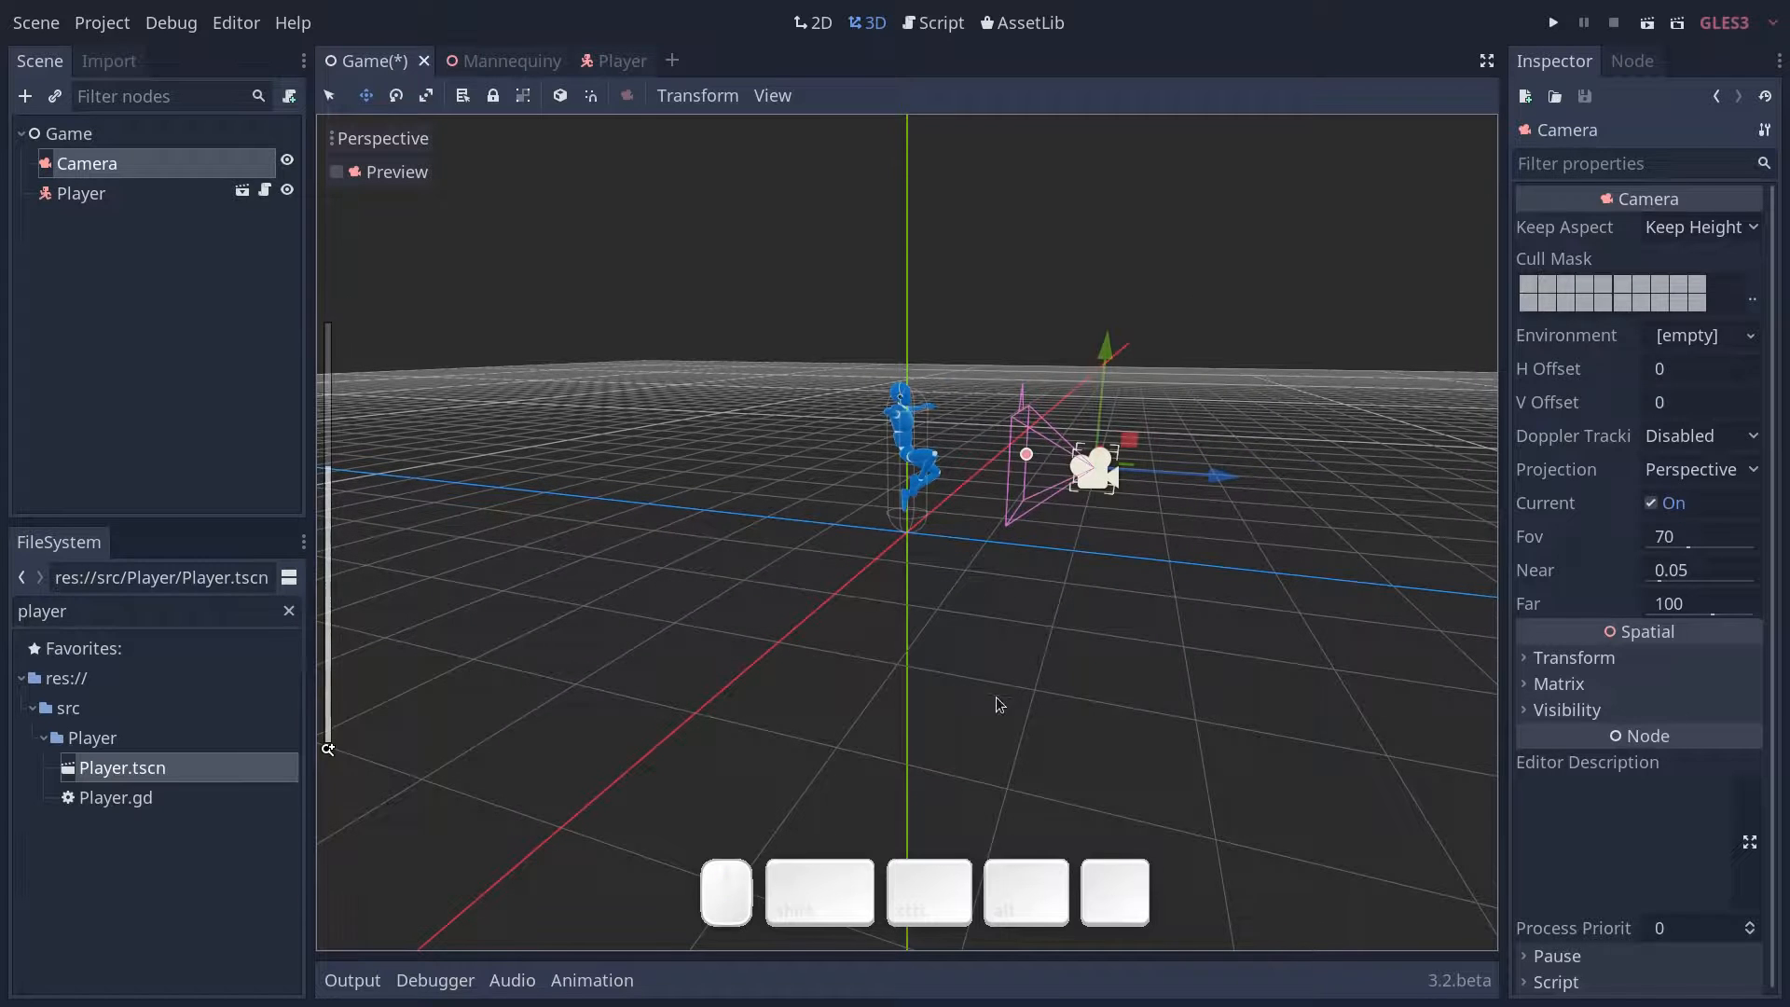
key("ctrl+2")
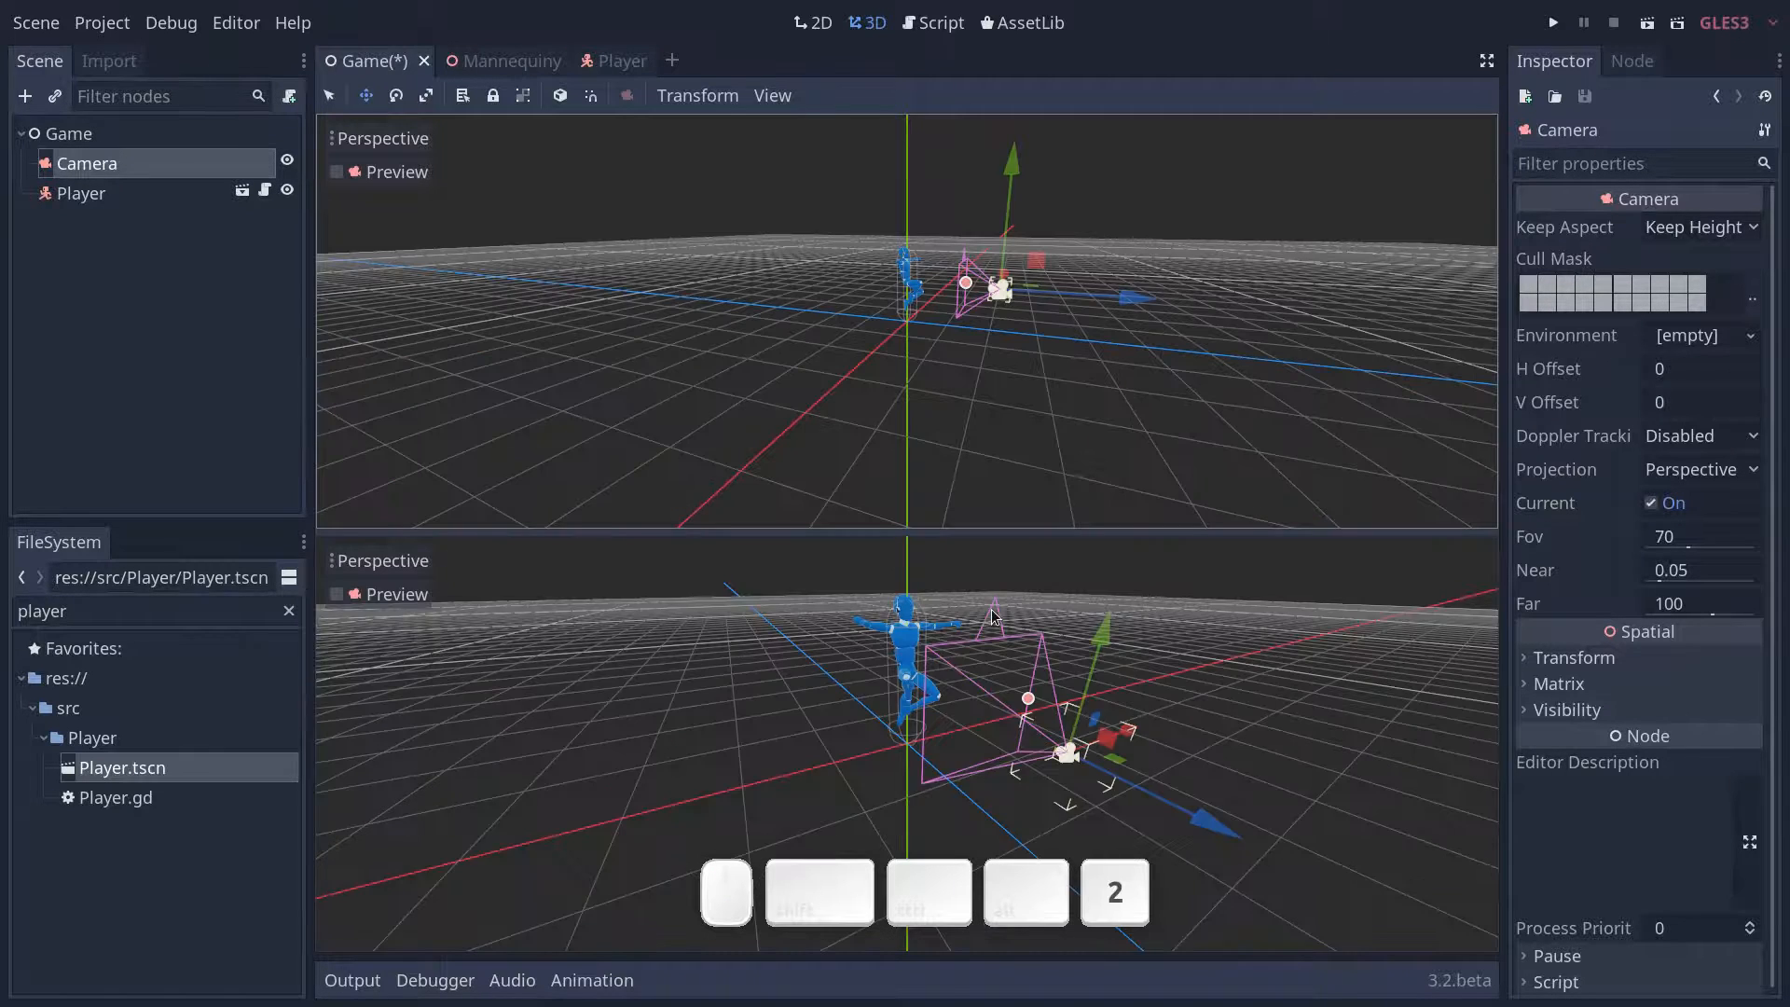
key("ctrl+3")
key("ctrl+2")
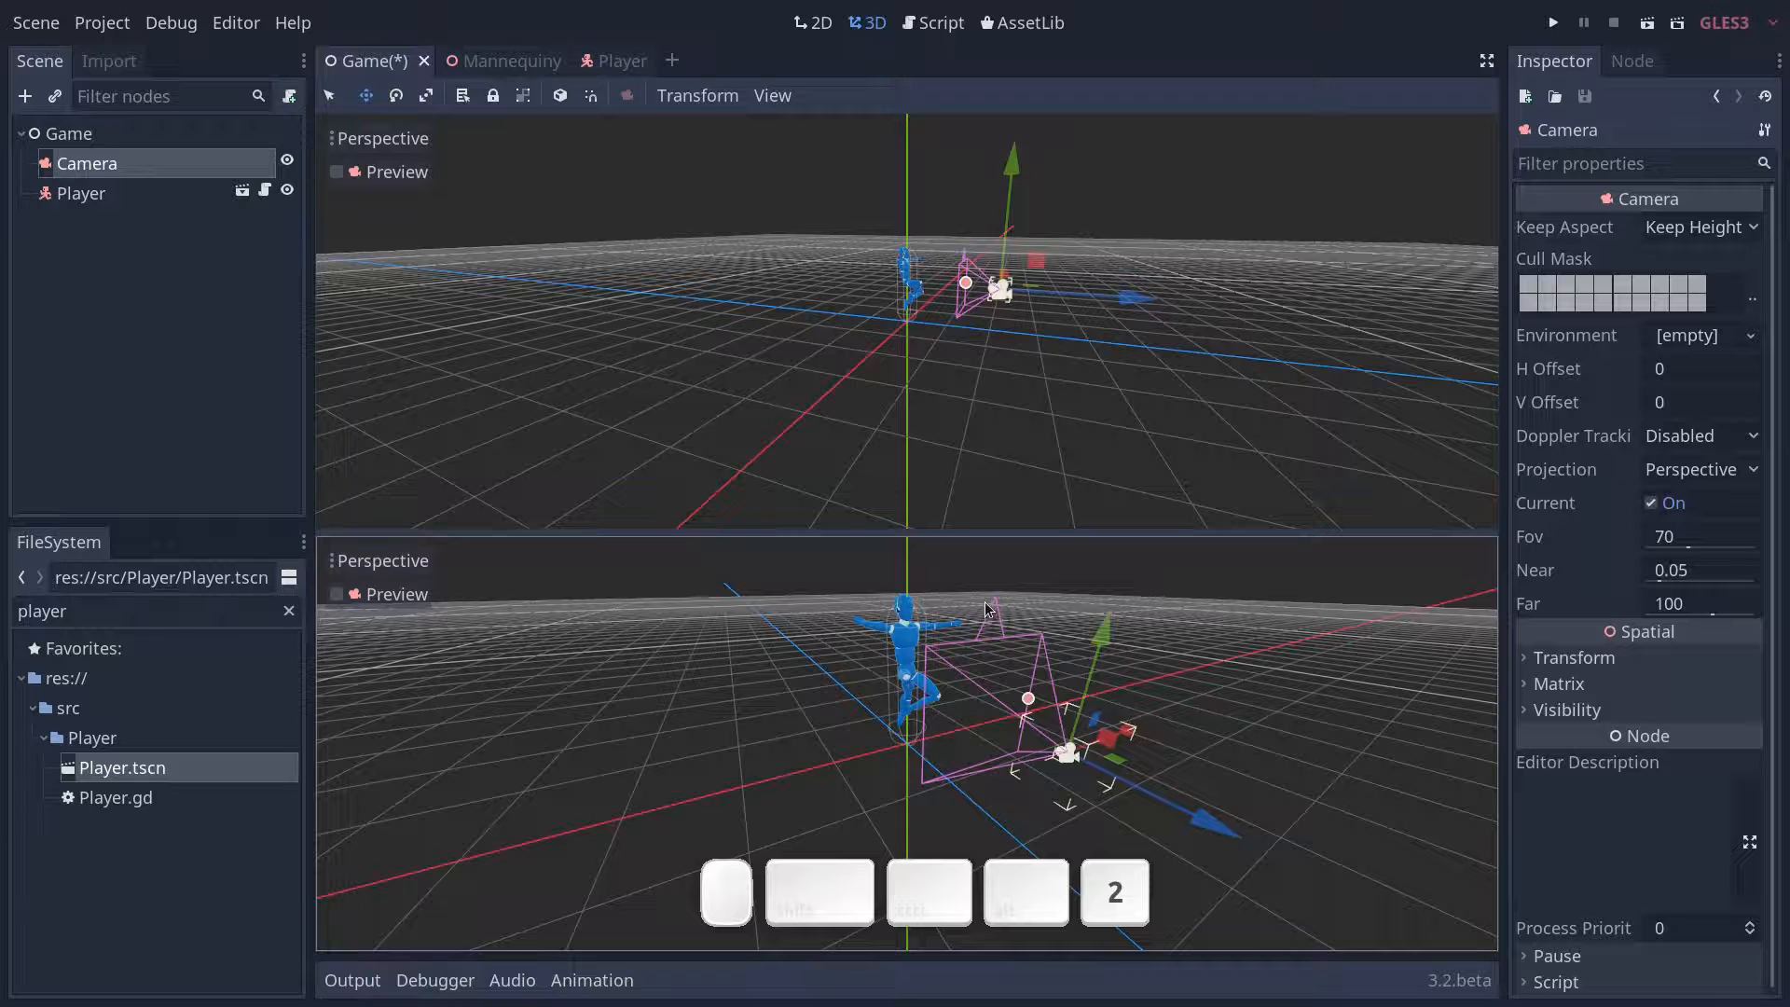
left_click(337, 172)
left_click(336, 172)
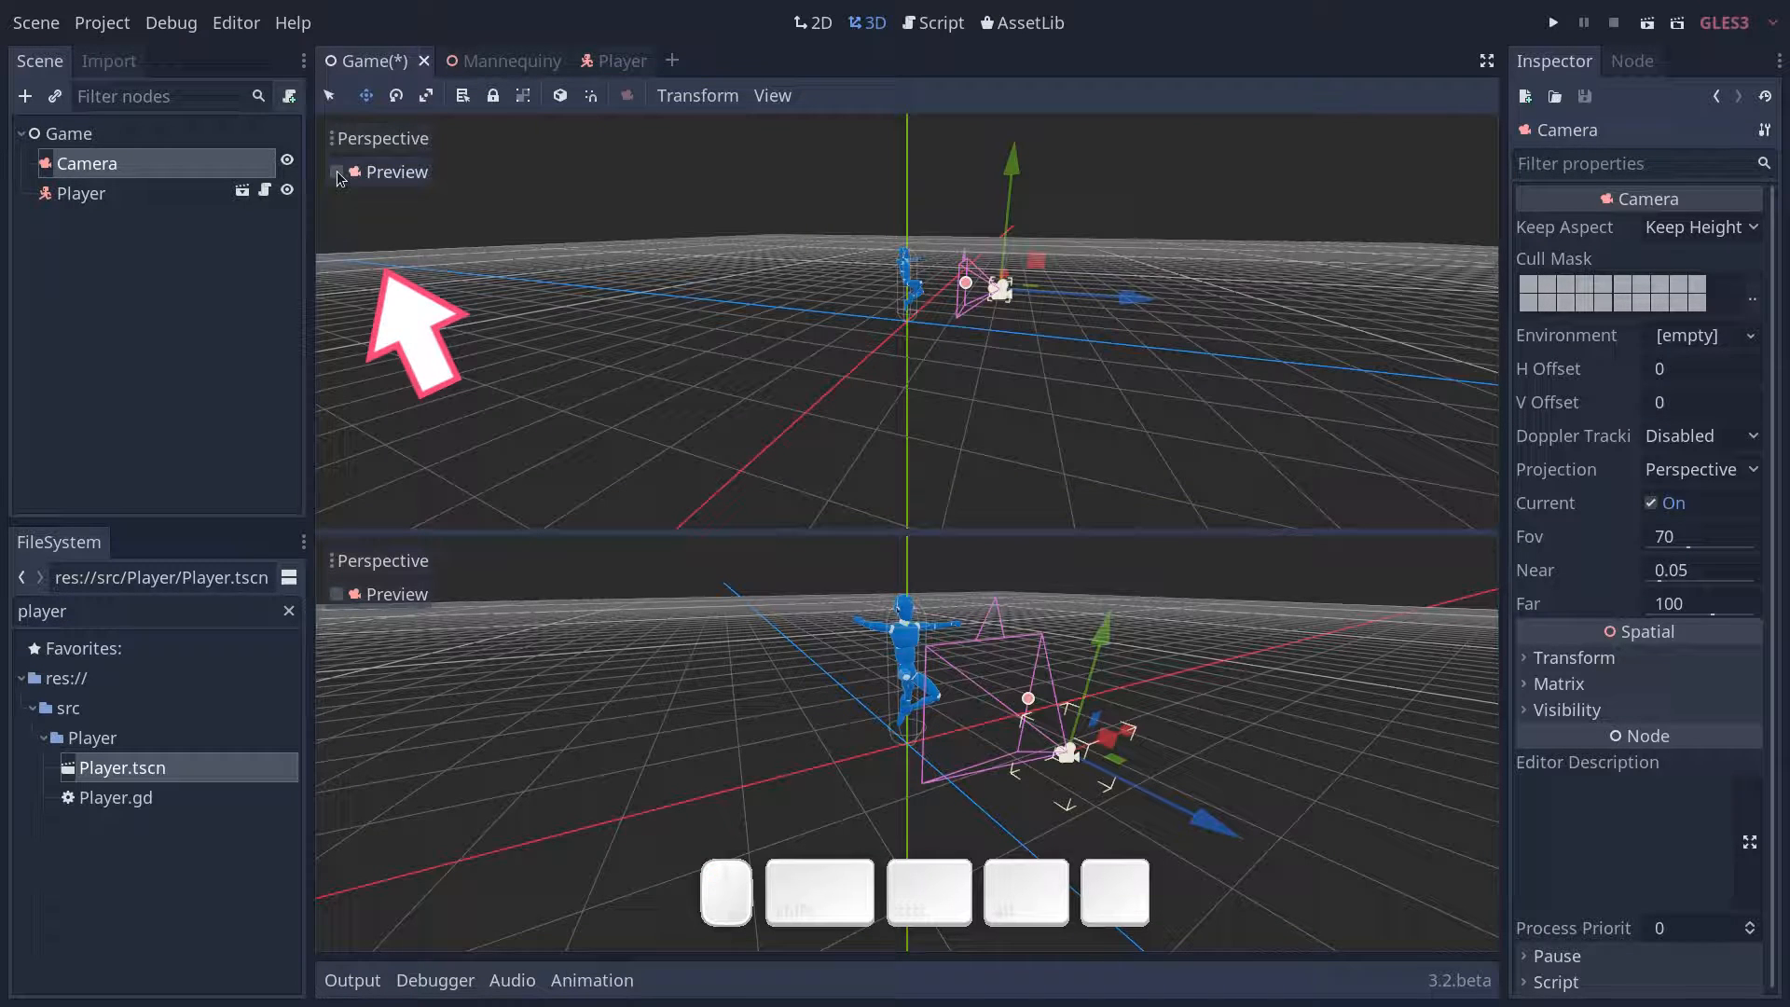
left_click(337, 172)
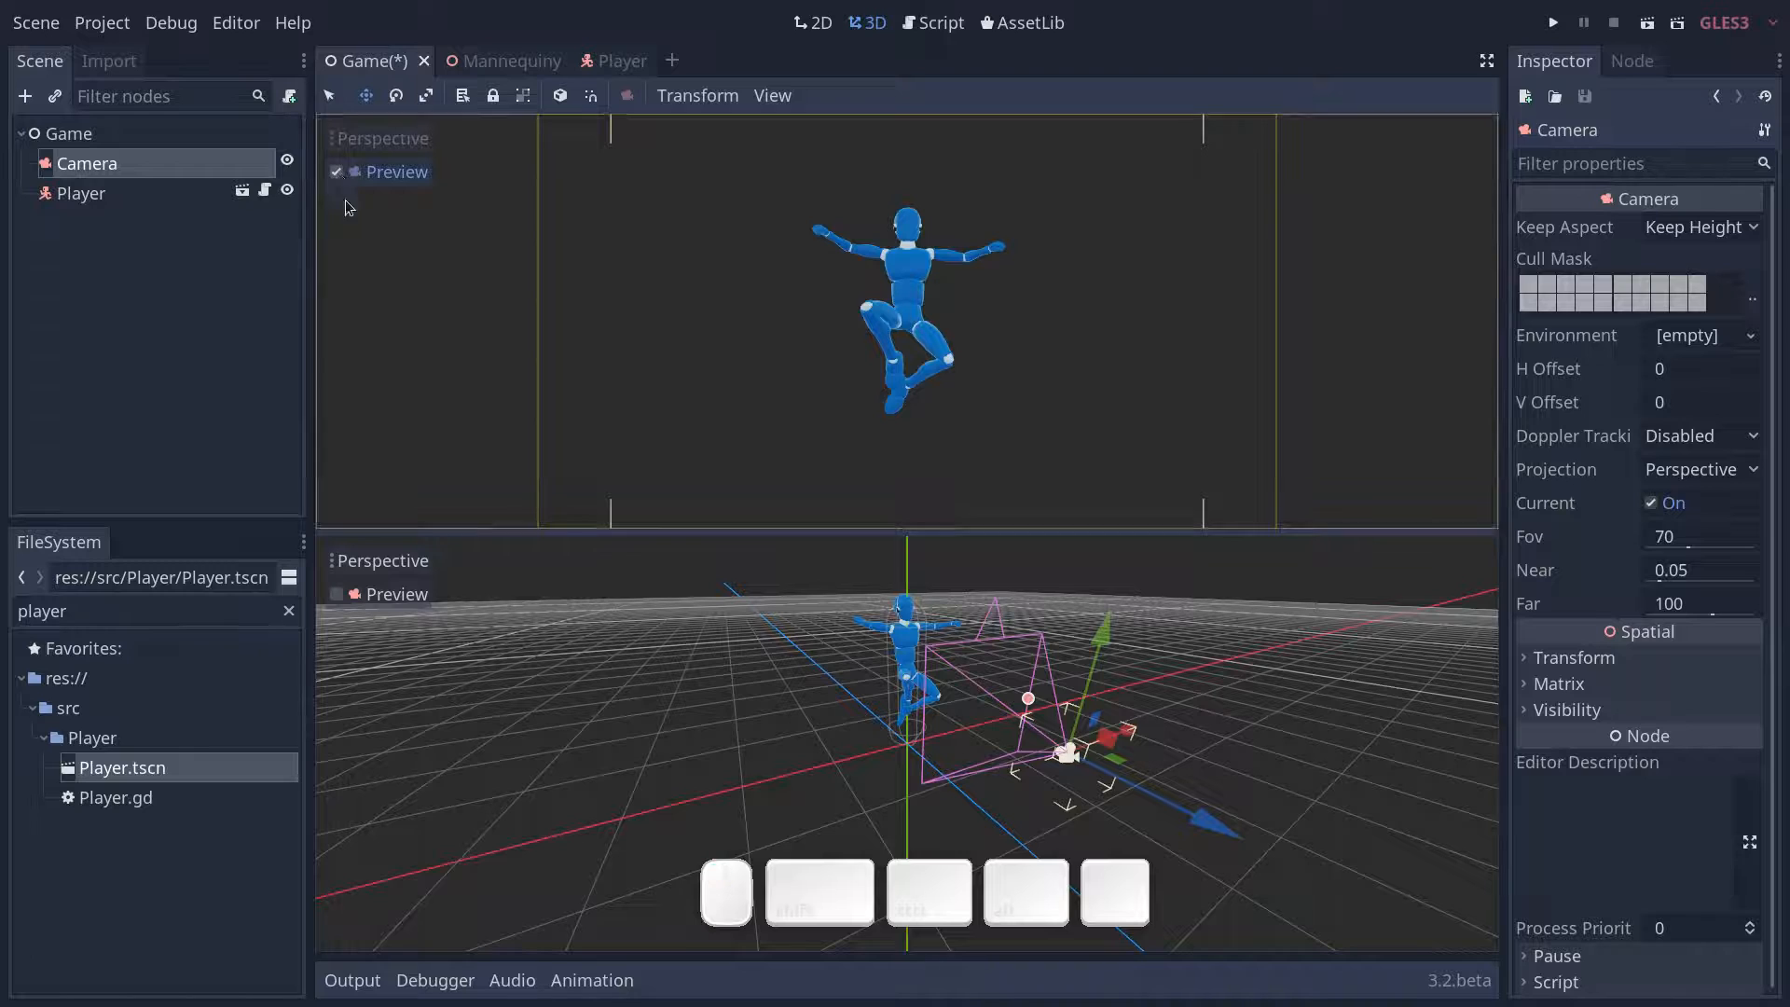
- Move the Camera farther back from the player and raise it above the ground
middle_click_drag(1151, 737, 1237, 733)
scroll(1054, 748, "down", 10)
left_click_drag(1091, 760, 1193, 753)
left_click_drag(1109, 685, 1139, 468)
- Rotate the Camera to tilt down towards the player and raise it slightly more
key("e")
mouse_move(1243, 583)
left_mouse_down()
mouse_move(1166, 499)
mouse_move(1210, 583)
left_mouse_up()
middle_click_drag(1221, 608, 1171, 703, "shift")
key("w")
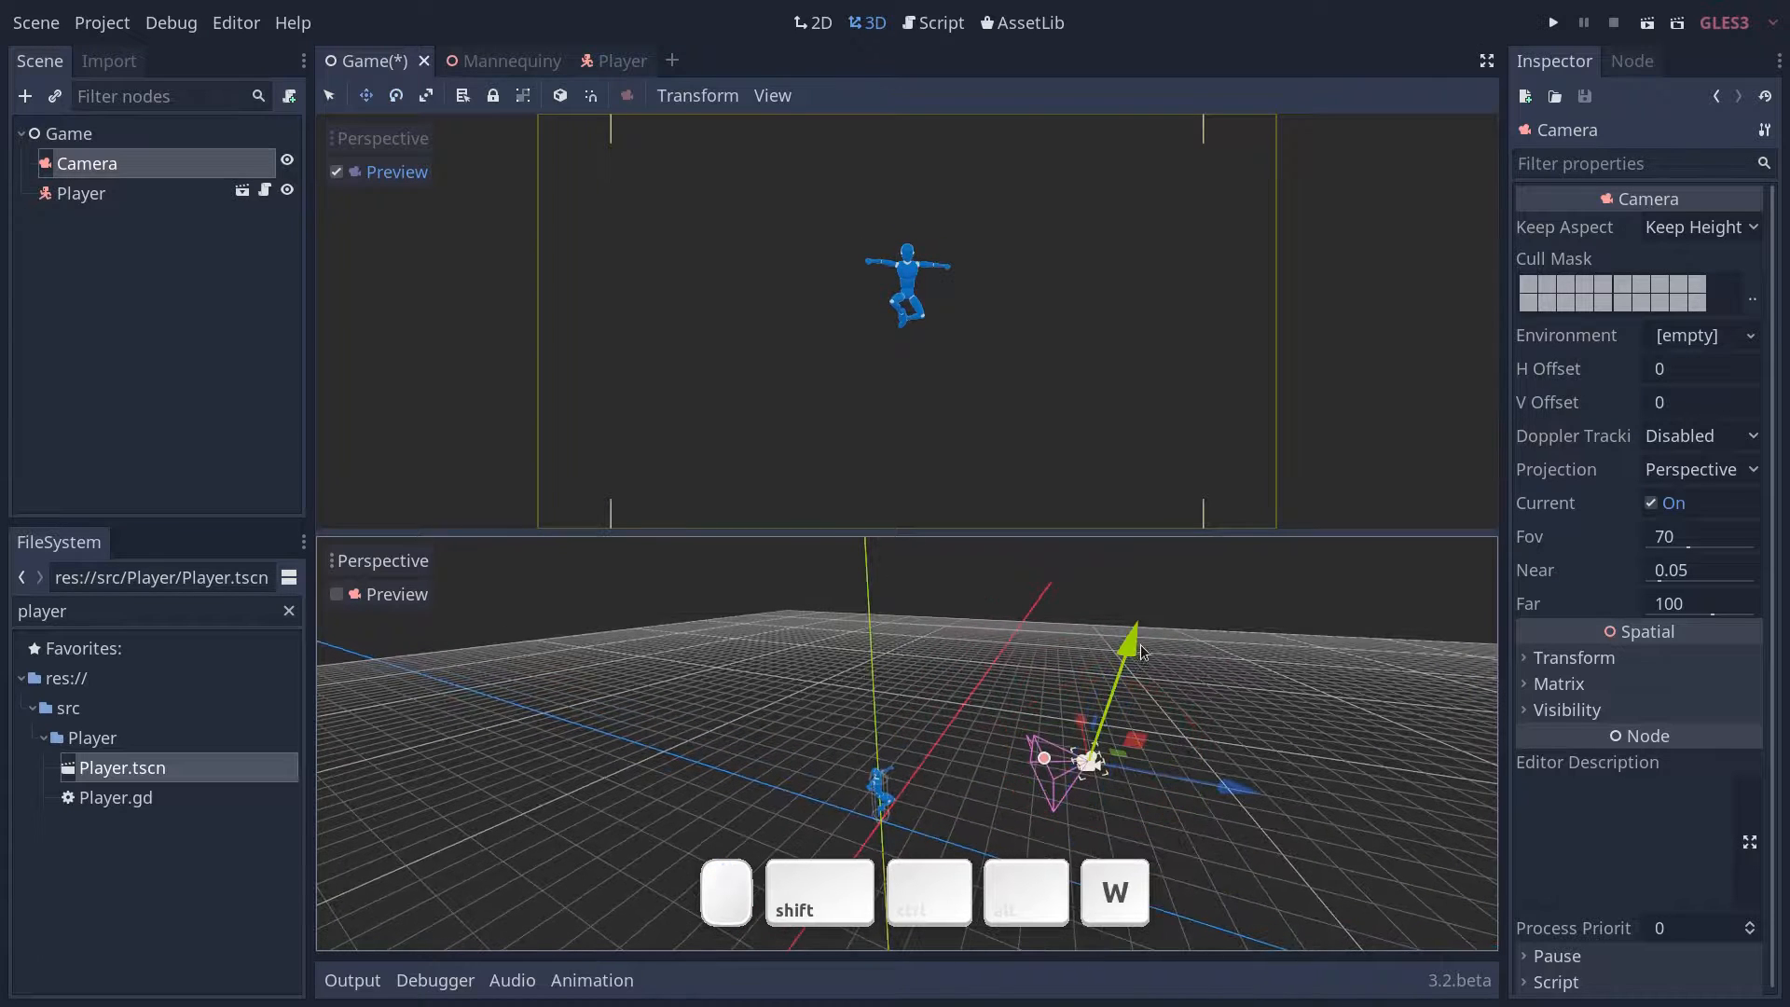
left_click_drag(1137, 634, 1138, 603)
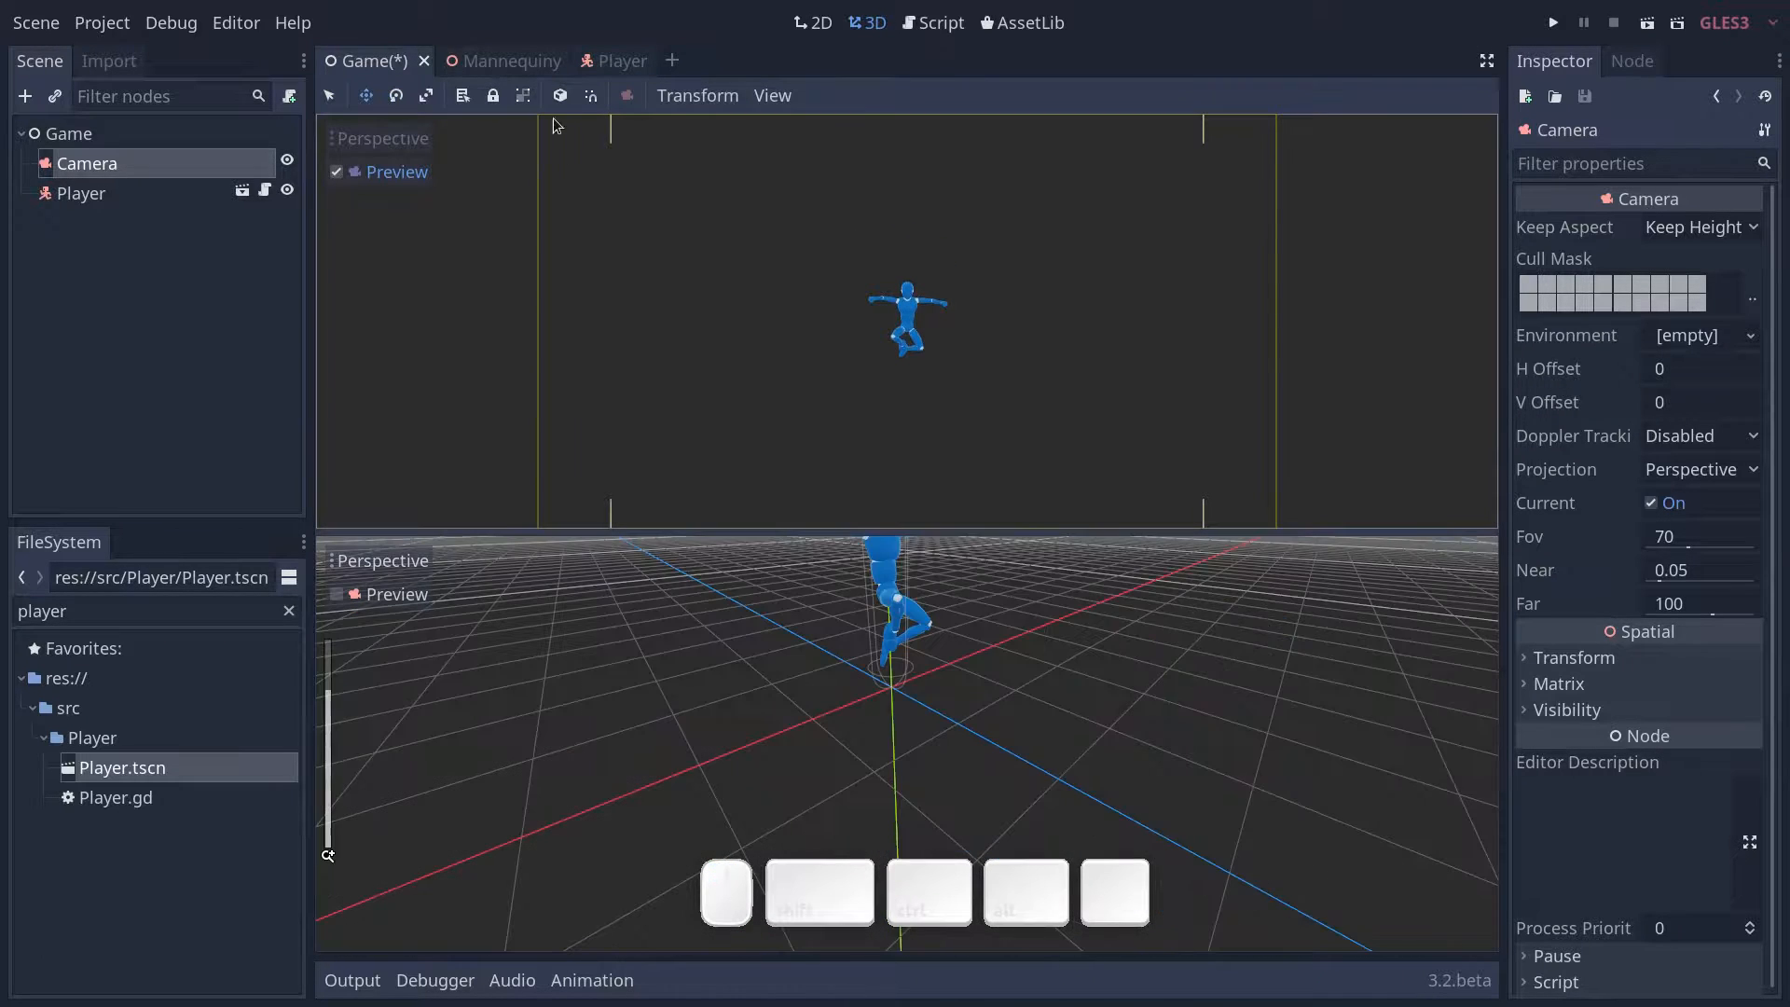
- Save the Game scene and return to the Player scene
key("ctrl+s")
left_click(597, 62)
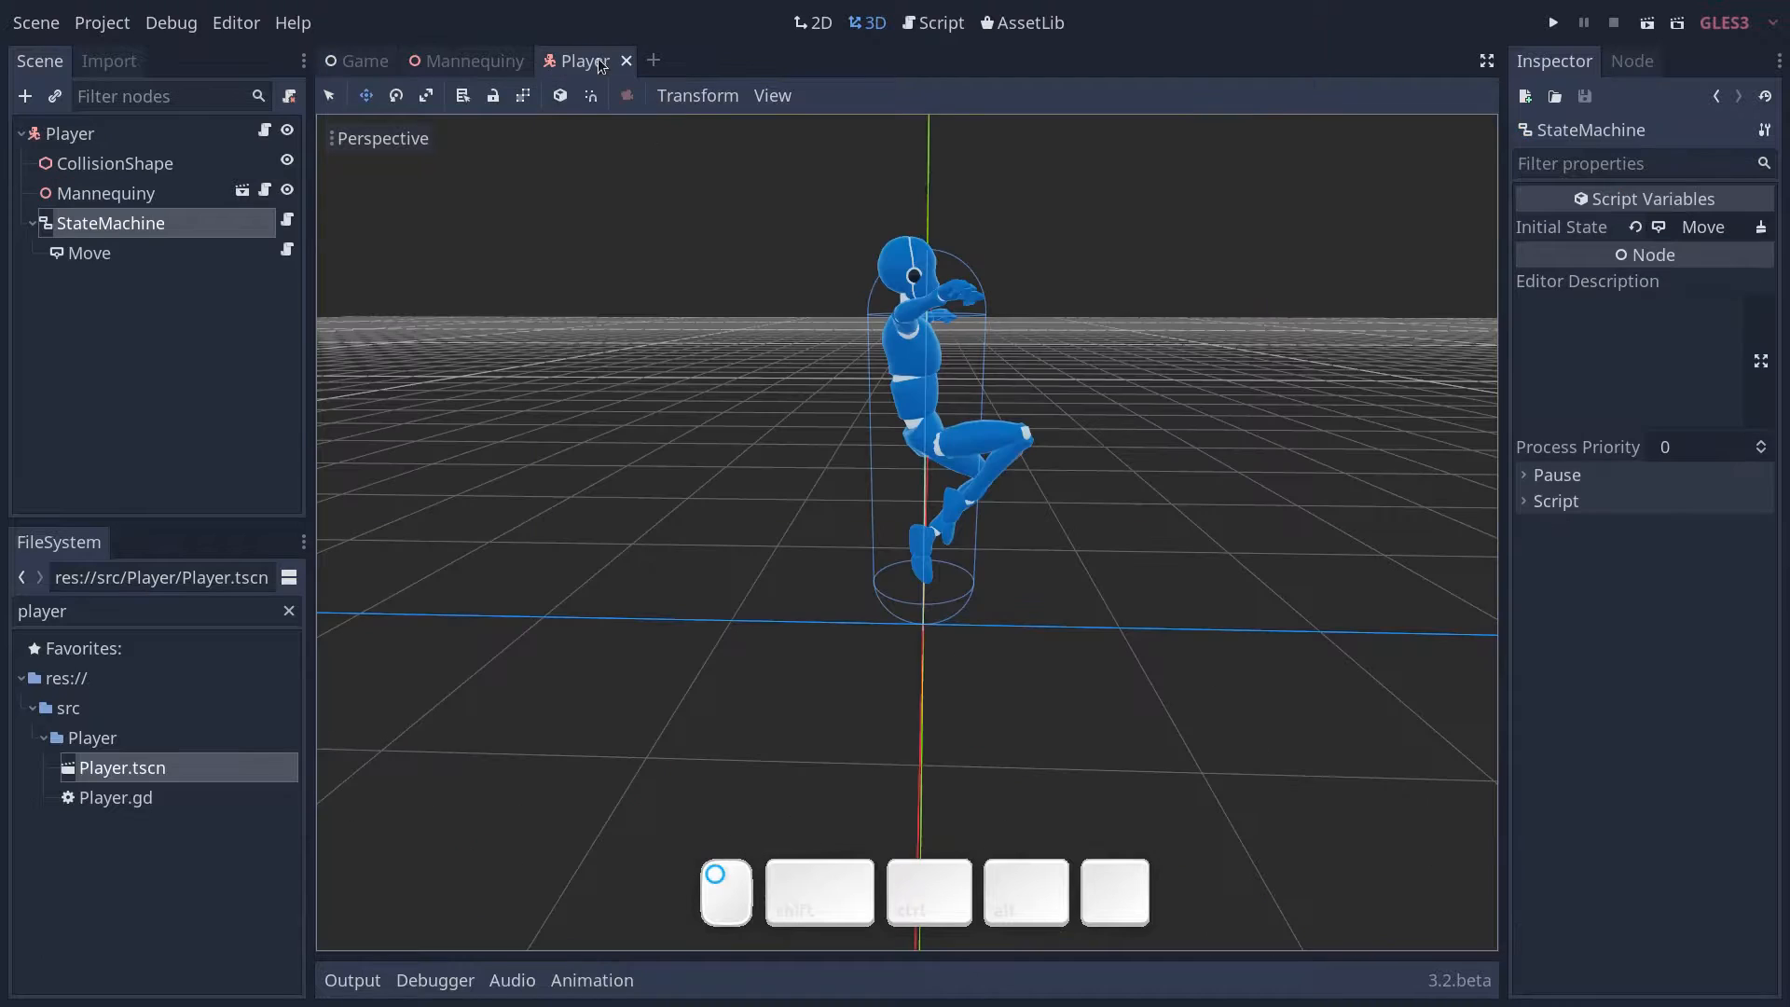